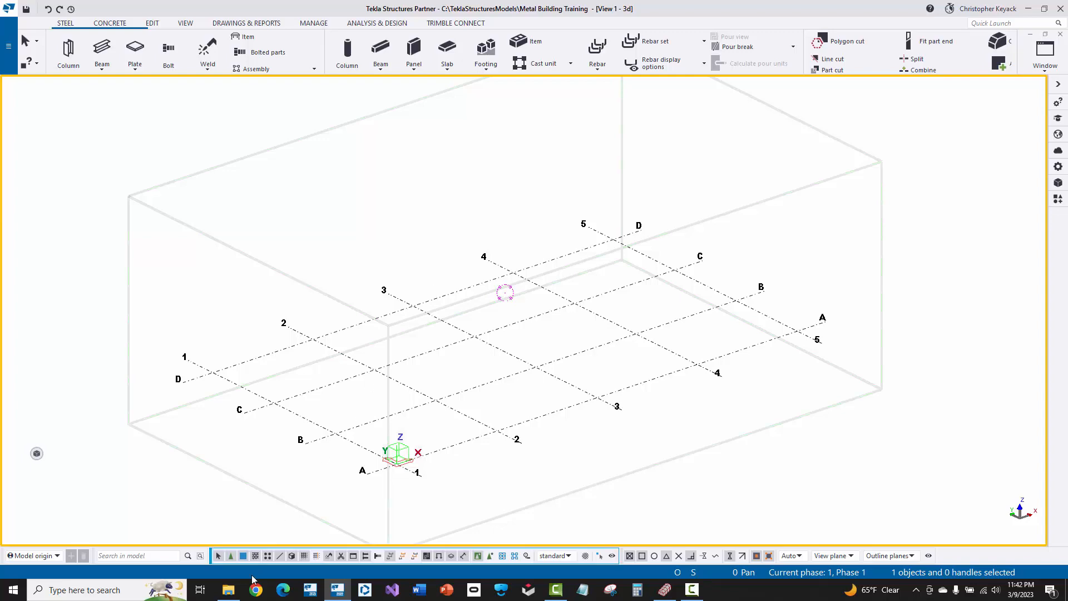
- Open SlideRule.ini from C:\MBS\UTIL and examine the HidePanels and HideTrim settings in its [DEBUG] section
left_click(230, 591)
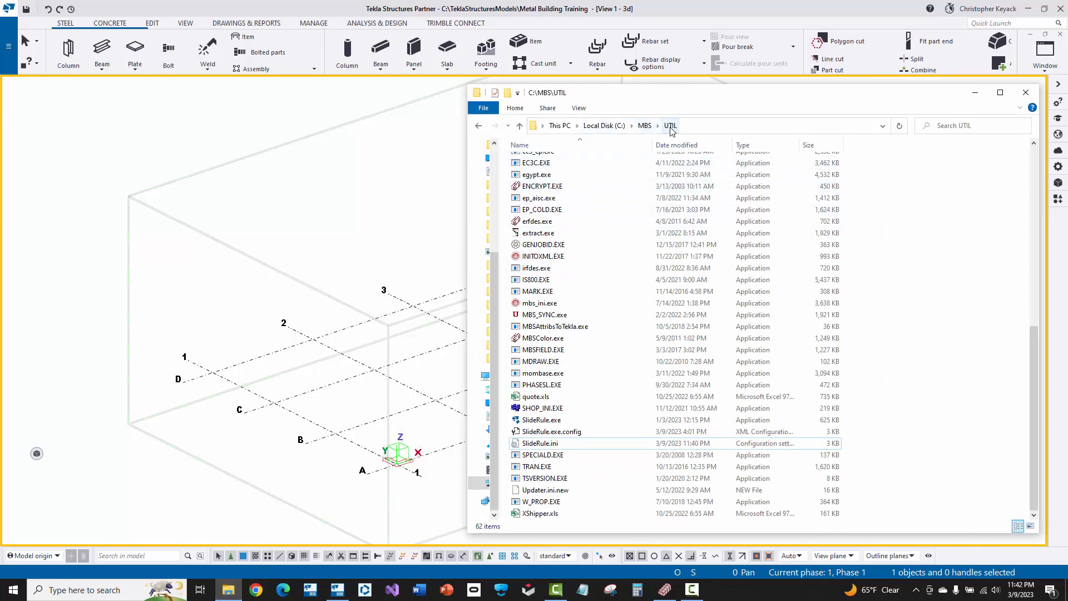
left_click(543, 446)
double_click(558, 444)
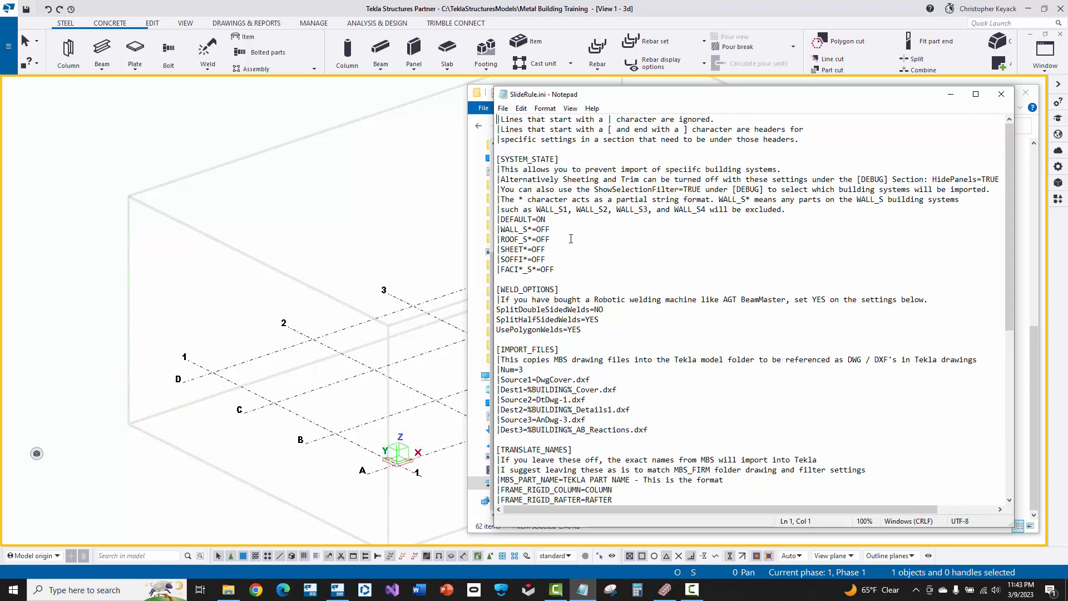
scroll(570, 242, "down", 10)
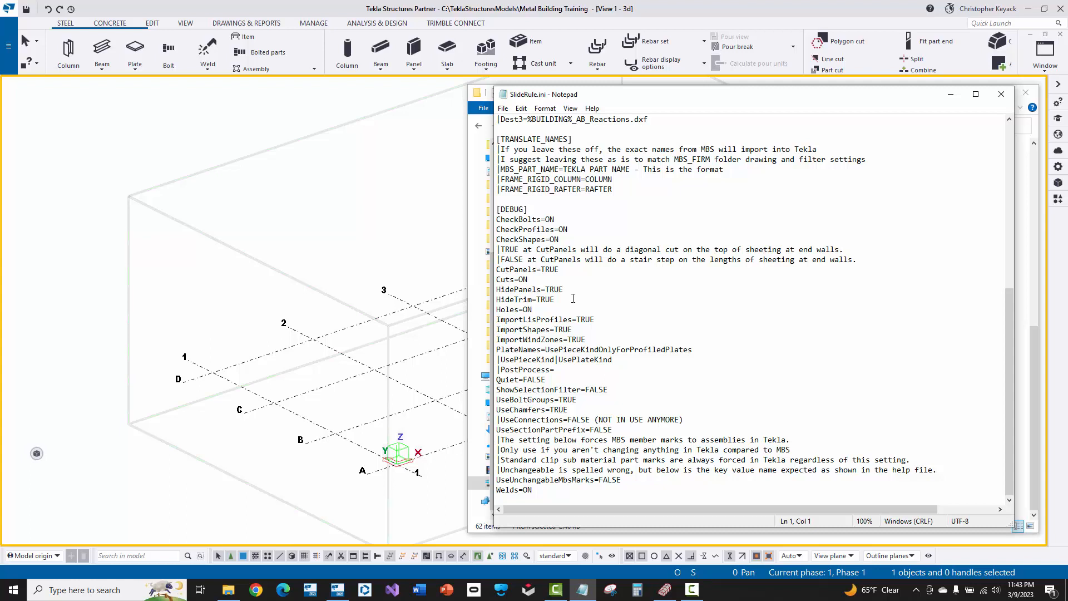
left_click_drag(573, 299, 497, 290)
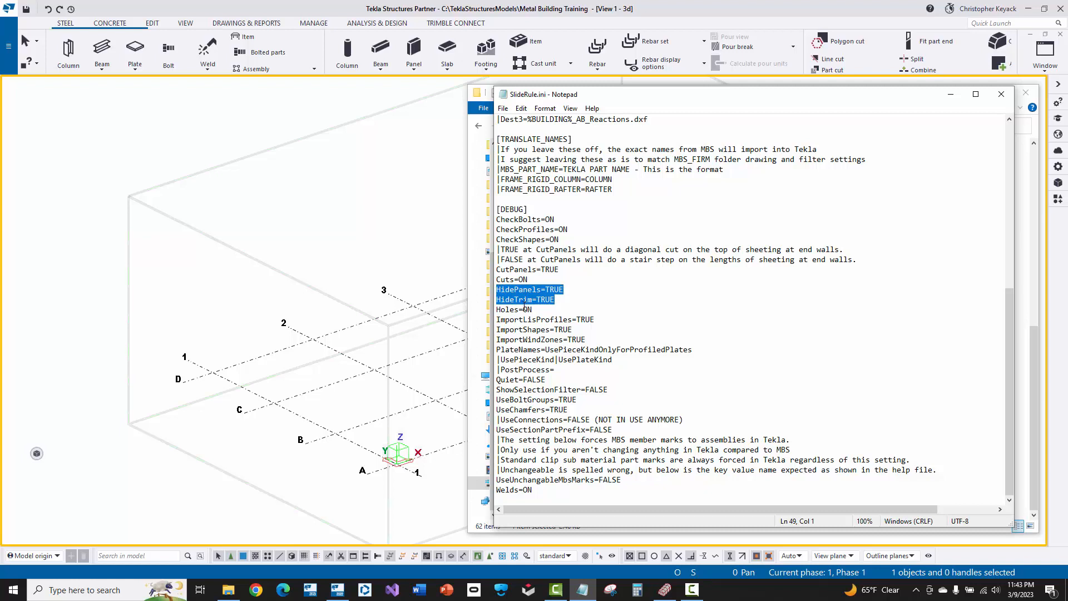
left_click(573, 289)
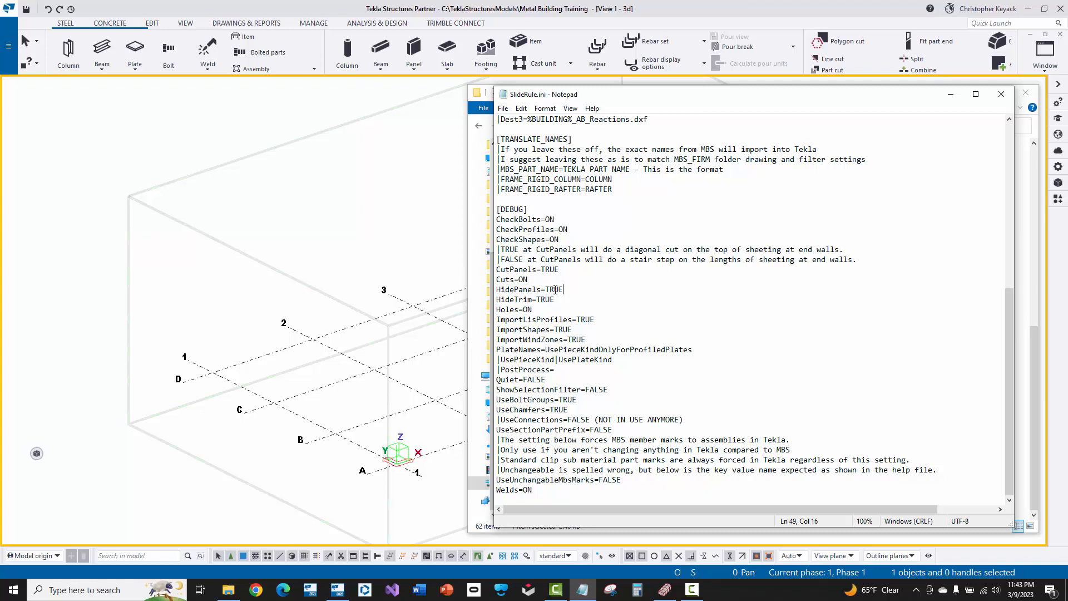
- Save SlideRule.ini and close both the file and the UTIL folder window
left_click(546, 210)
key("shift+Home")
left_click(521, 108)
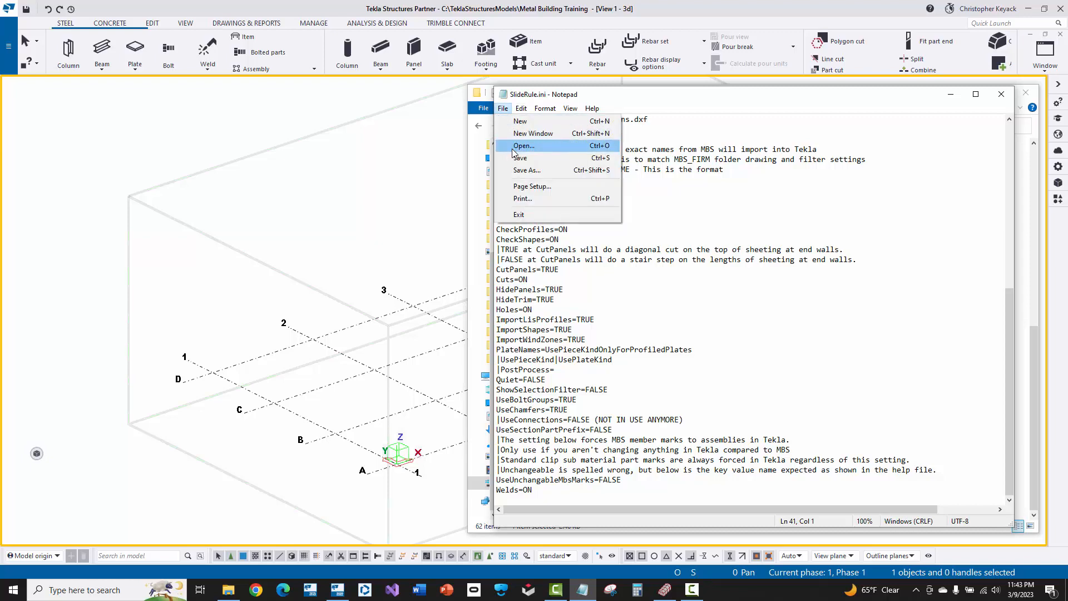
left_click(532, 149)
left_click(1002, 94)
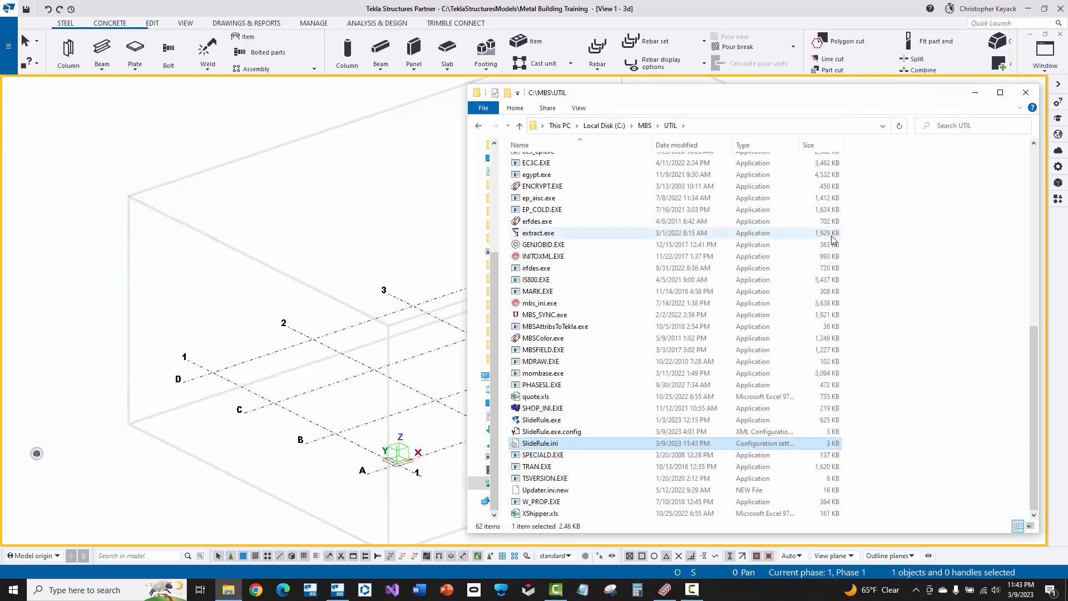
left_click(1026, 92)
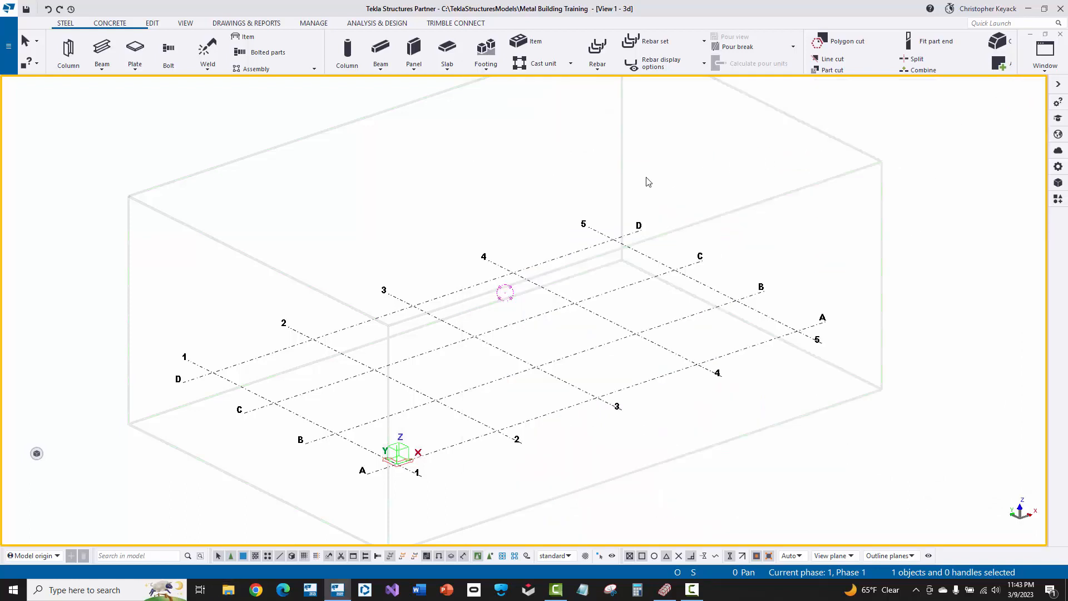
- Switch to MBS and run the SlideRule utility on the MBS-Tekla-PBR job to import the building into Tekla Structures
left_click(665, 590)
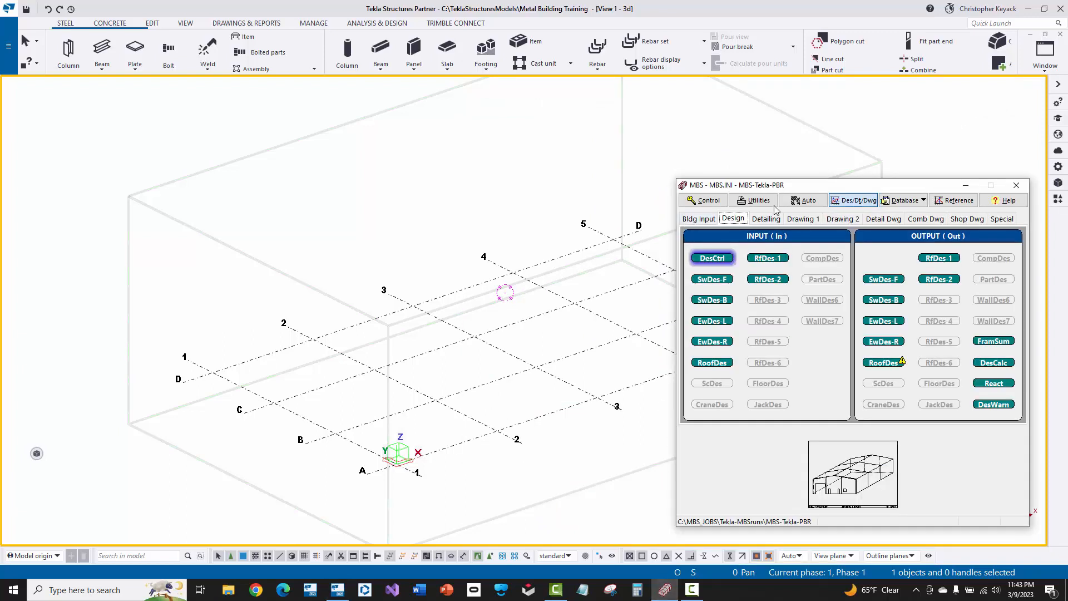
left_click(796, 200)
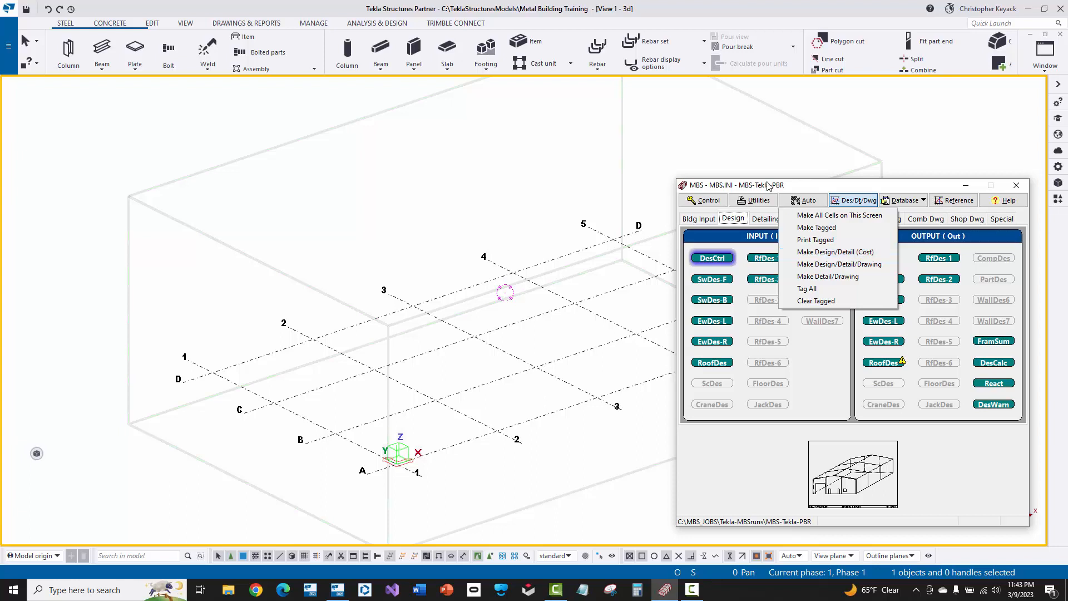
left_click(821, 254)
left_click(755, 202)
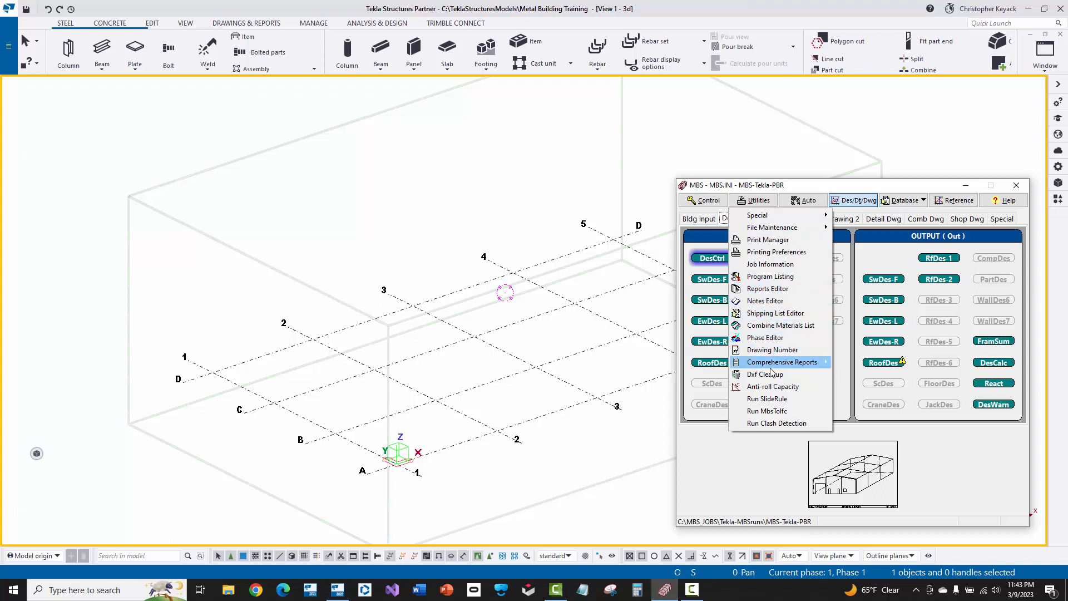
left_click(799, 401)
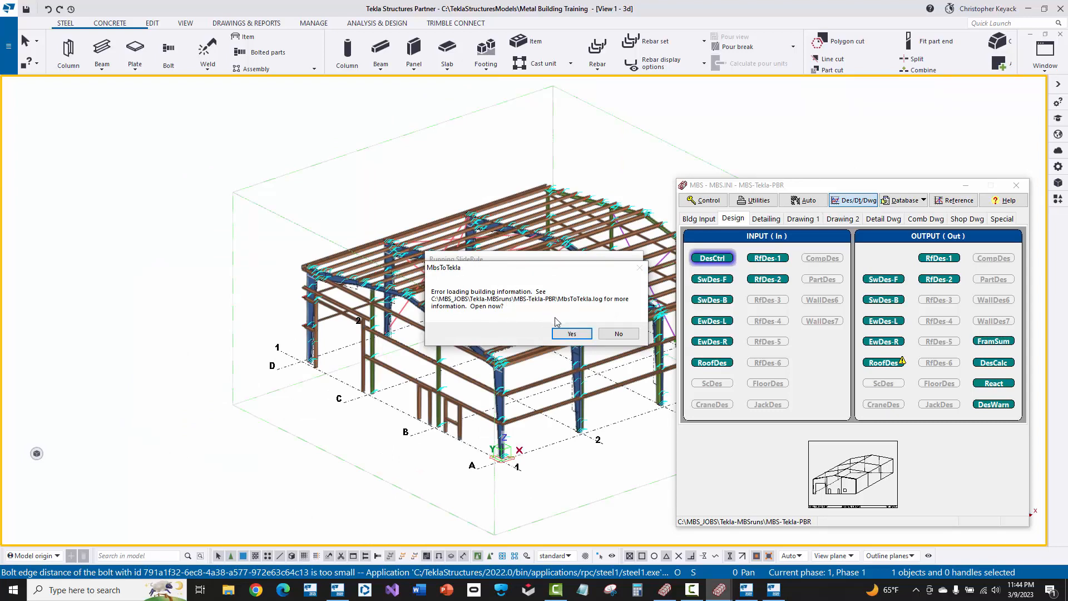
- Open the MbsToTekla.log import log, review its entries to the end, and close the log and the MBS window
left_click(566, 337)
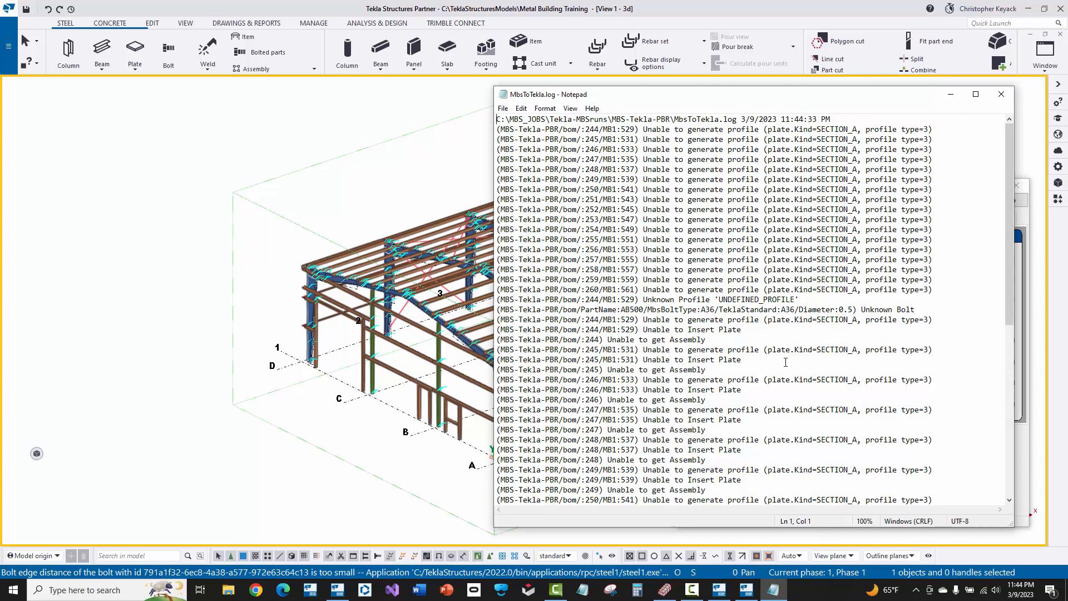
scroll(814, 376, "down", 11)
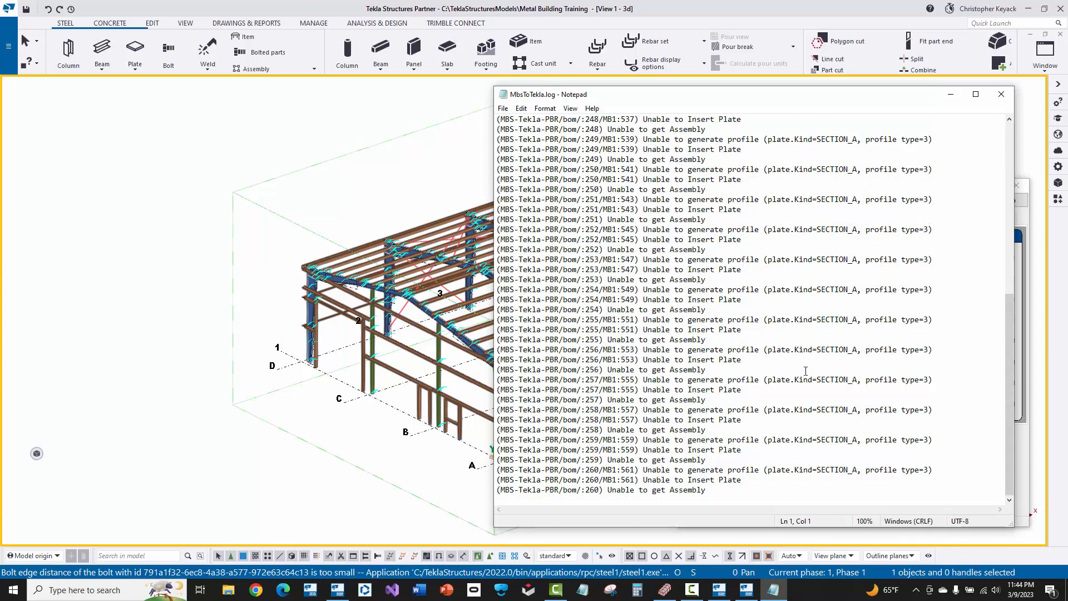
left_click(1002, 94)
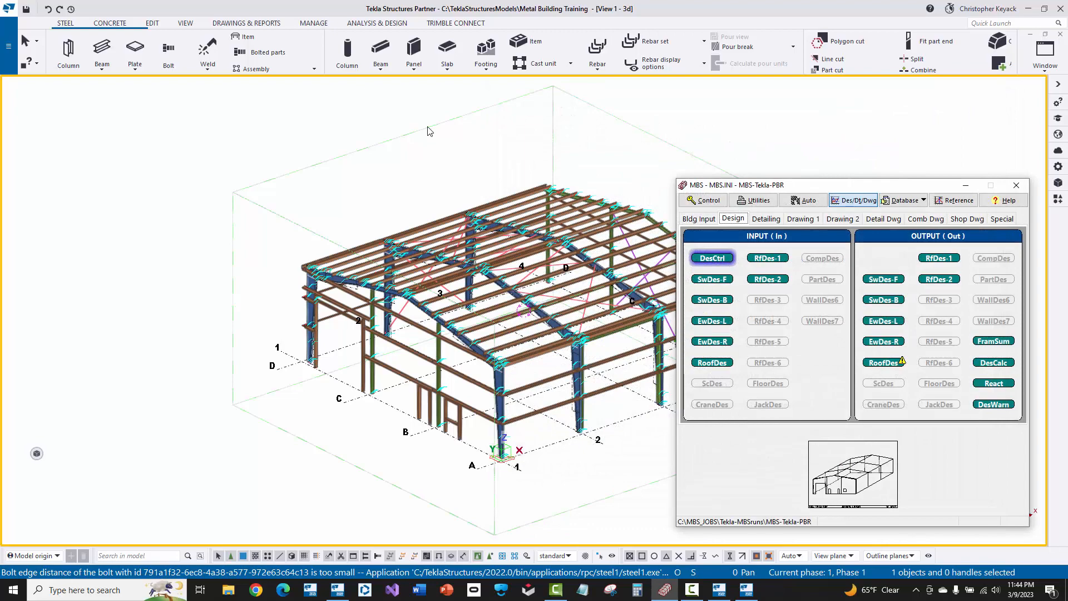
left_click(1016, 186)
- Examine the imported framing around the grid 3 sidewall column, including the girt and purlin laps, flange braces, bolts and eave connection
scroll(584, 299, "up", 6)
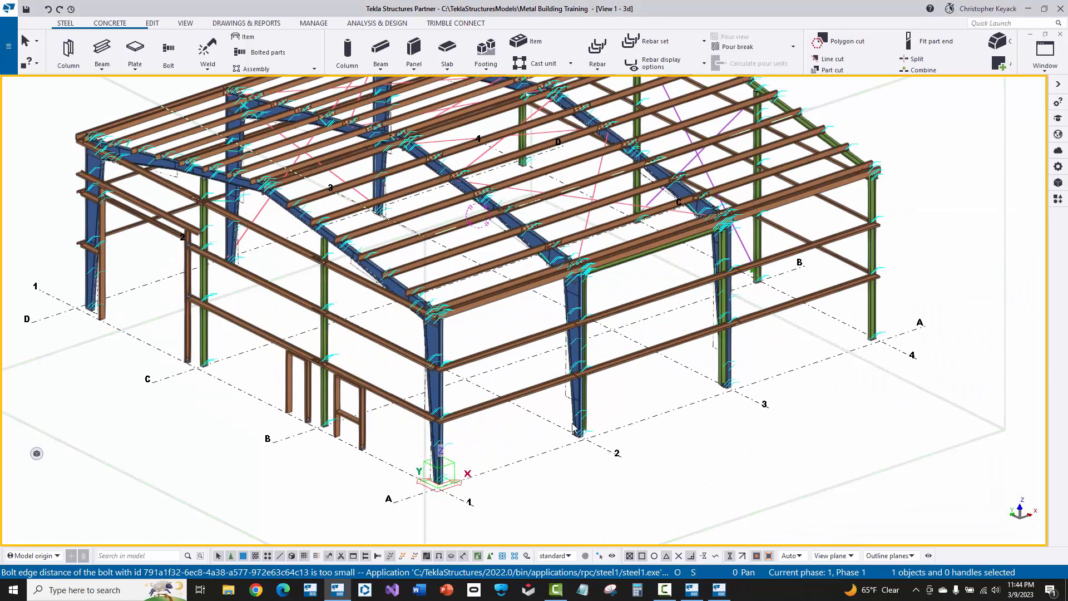
scroll(585, 298, "up", 5)
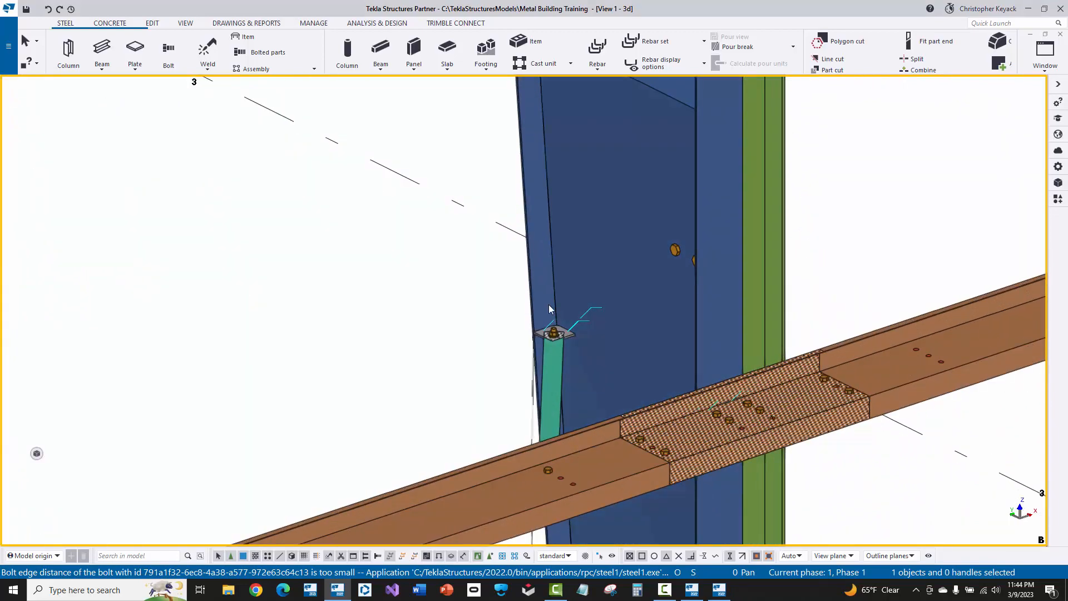
middle_click_drag(548, 305, 538, 409)
scroll(584, 423, "down", 4)
scroll(639, 502, "up", 8)
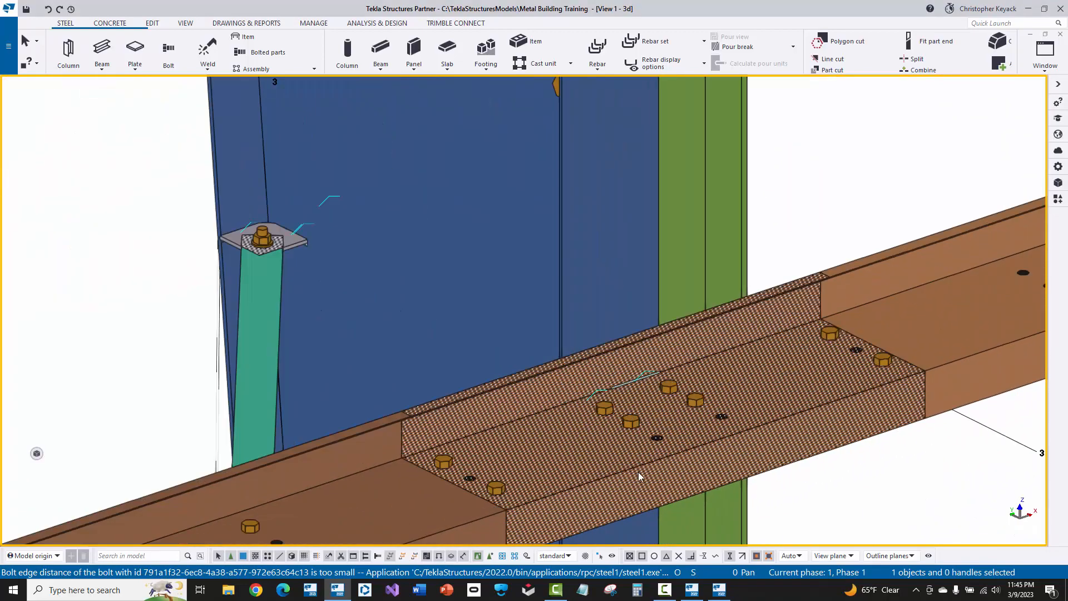
scroll(616, 371, "down", 6)
middle_click_drag(548, 189, 599, 419)
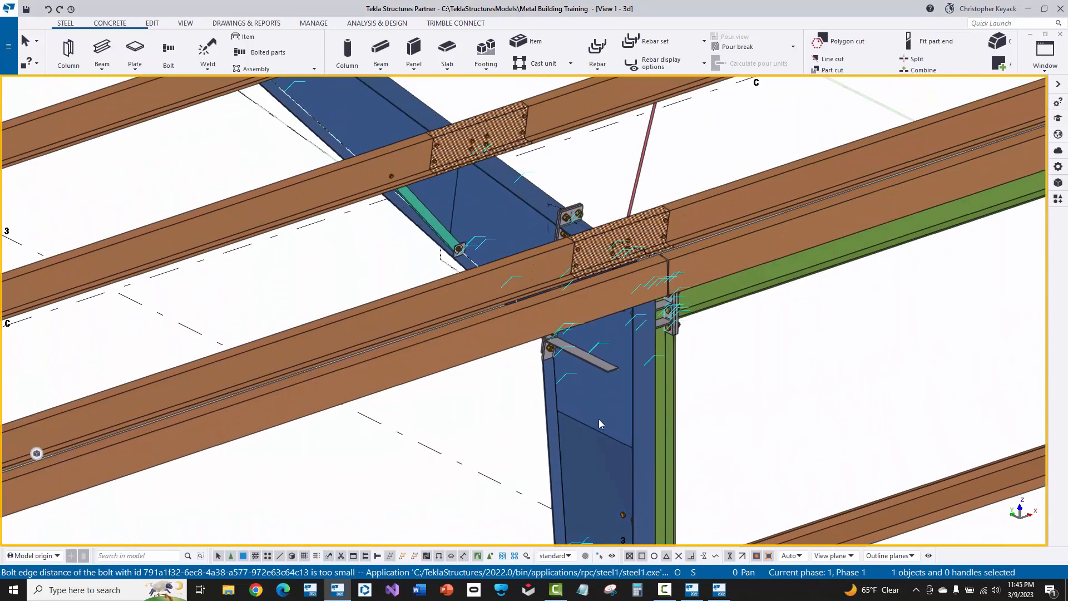
scroll(556, 351, "up", 4)
scroll(543, 348, "down", 8)
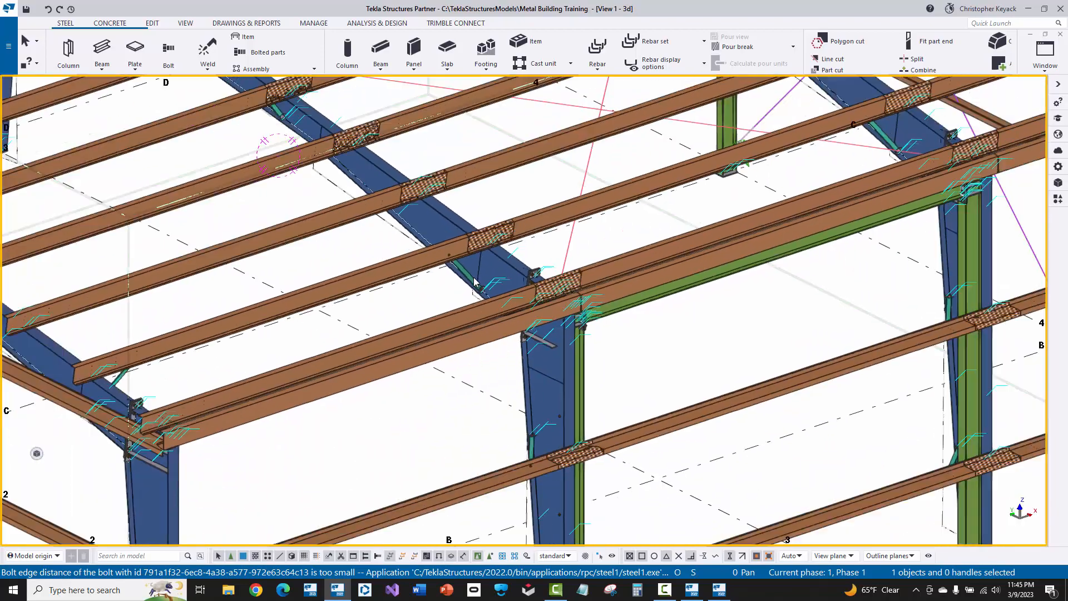
scroll(472, 278, "down", 5)
middle_click_drag(330, 253, 357, 308)
scroll(357, 308, "up", 1)
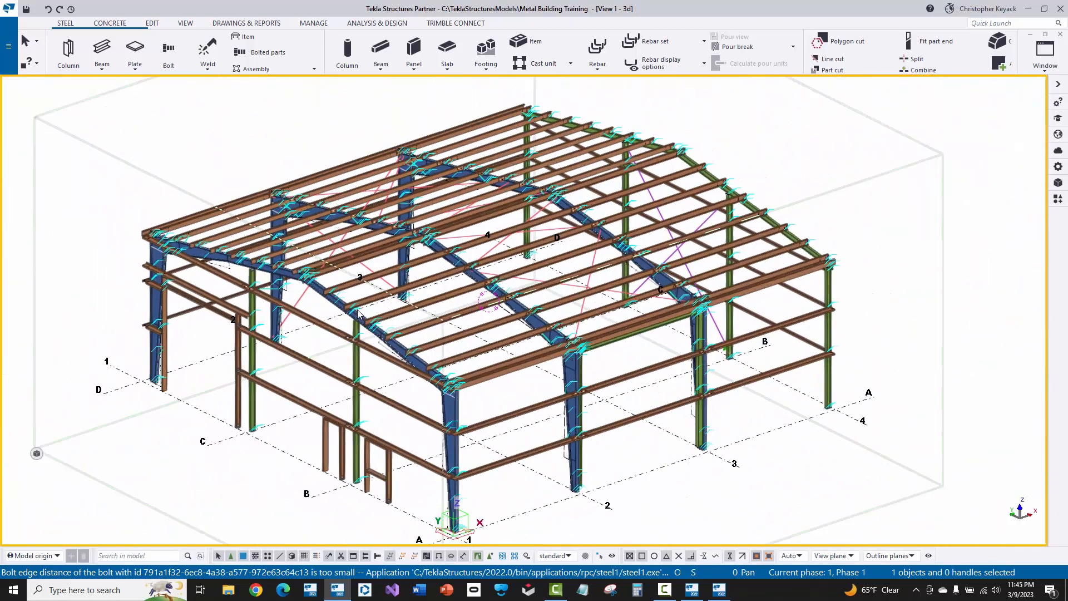
- Inspect the bent clip joining the endwall girt to the opening jamb and check its part numbering prefix and start number
scroll(288, 310, "up", 10)
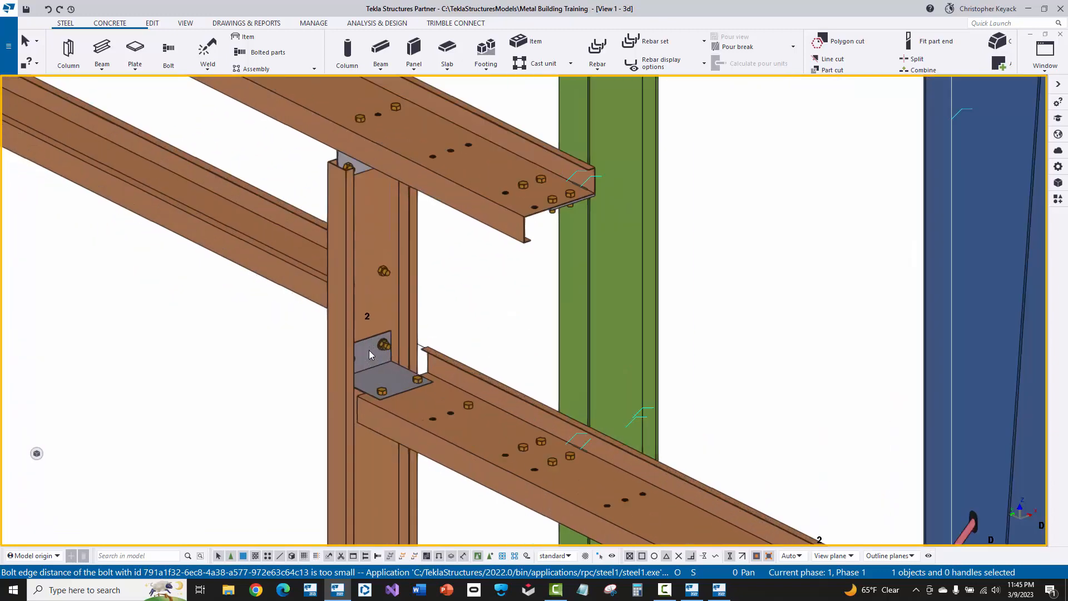
middle_click_drag(498, 396, 496, 371)
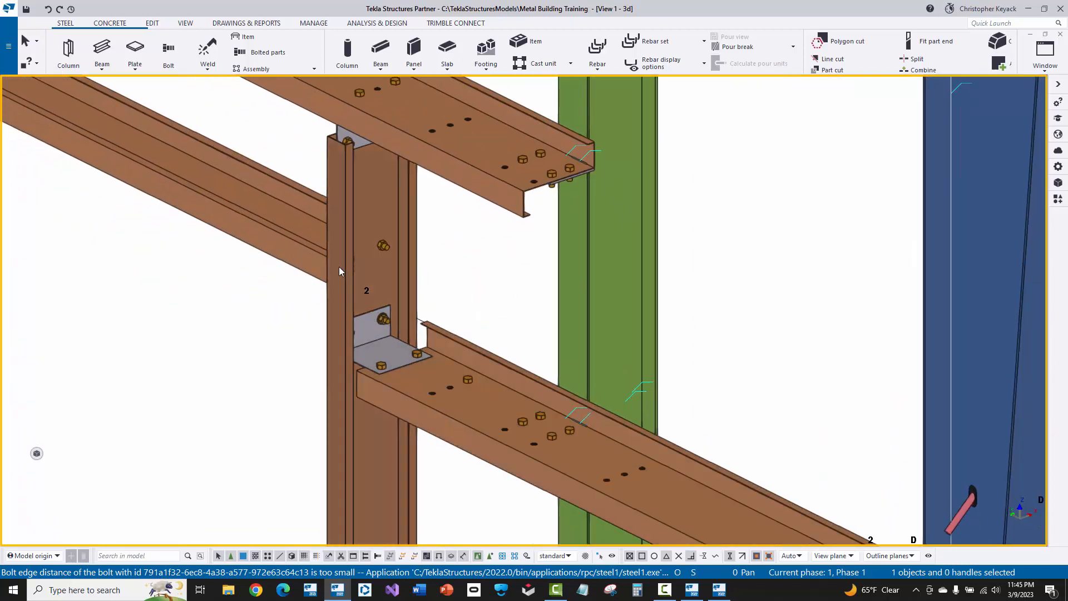
middle_click_drag(330, 272, 428, 239)
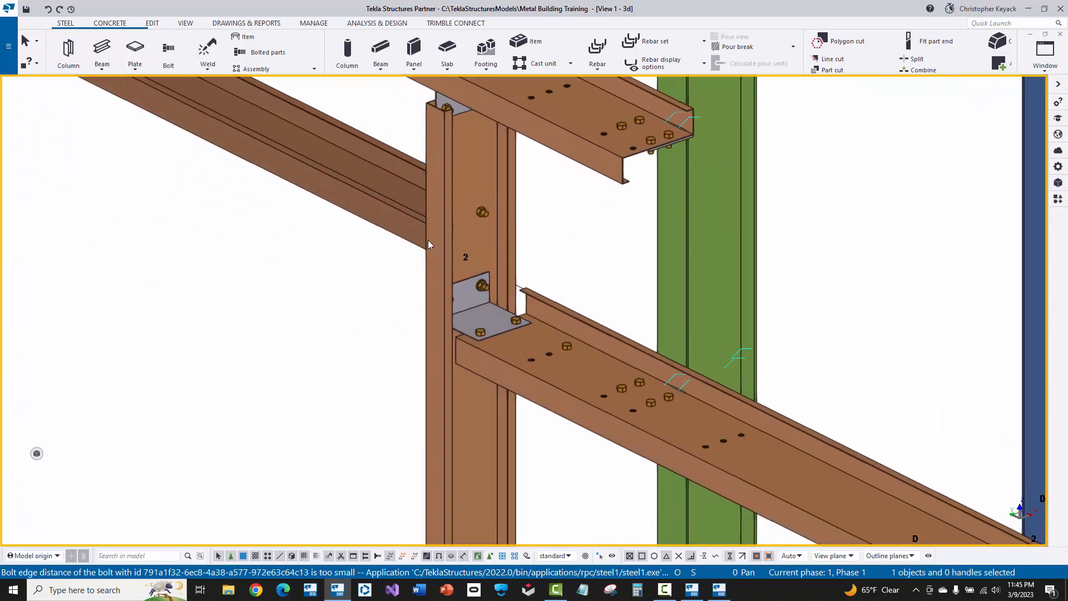
double_click(481, 313)
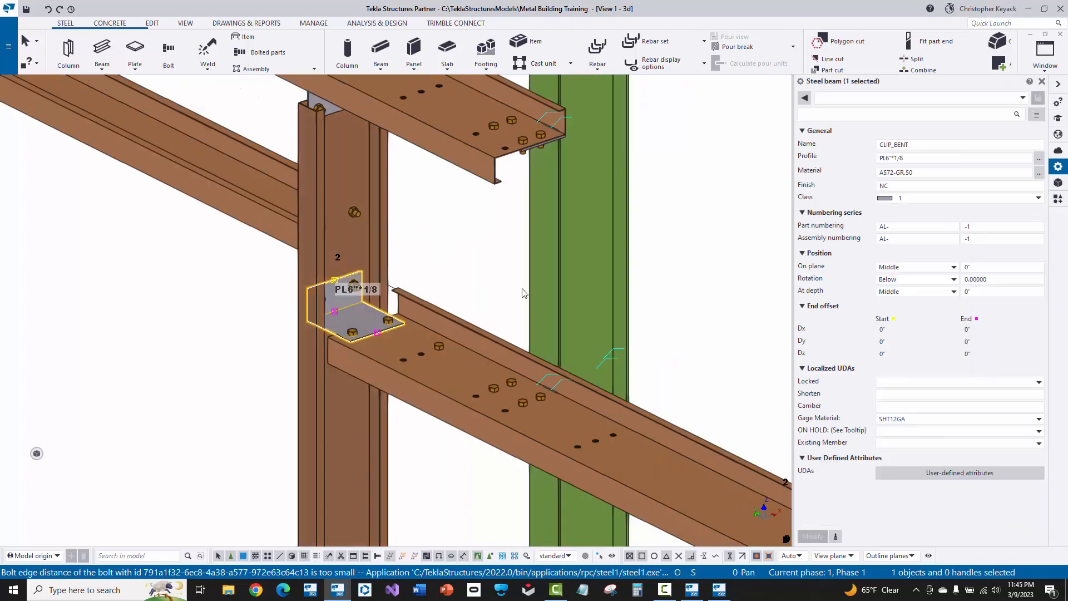
left_click(943, 228)
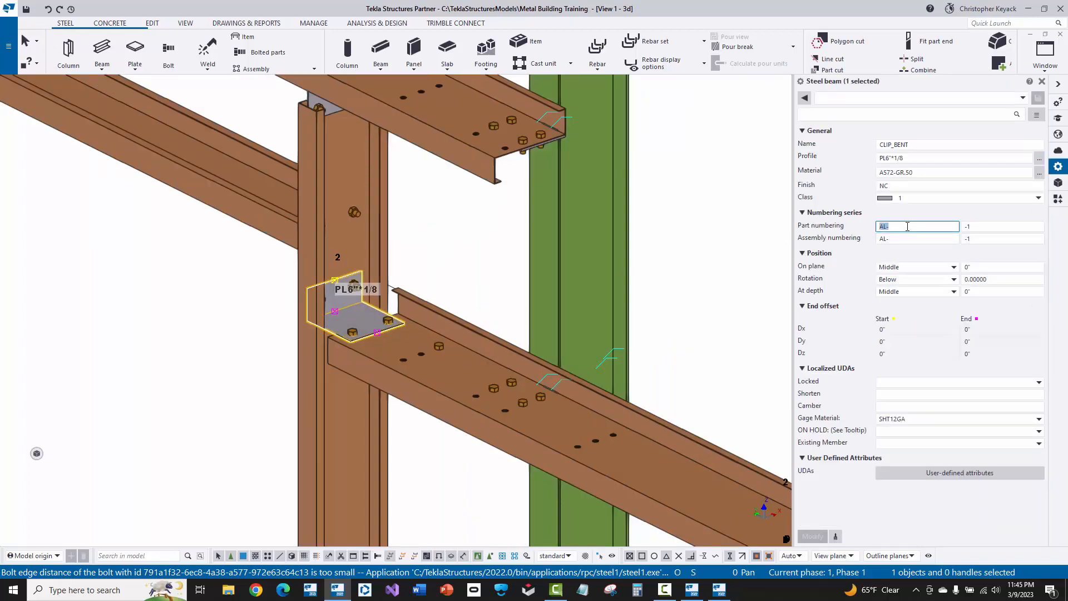
left_click(992, 226)
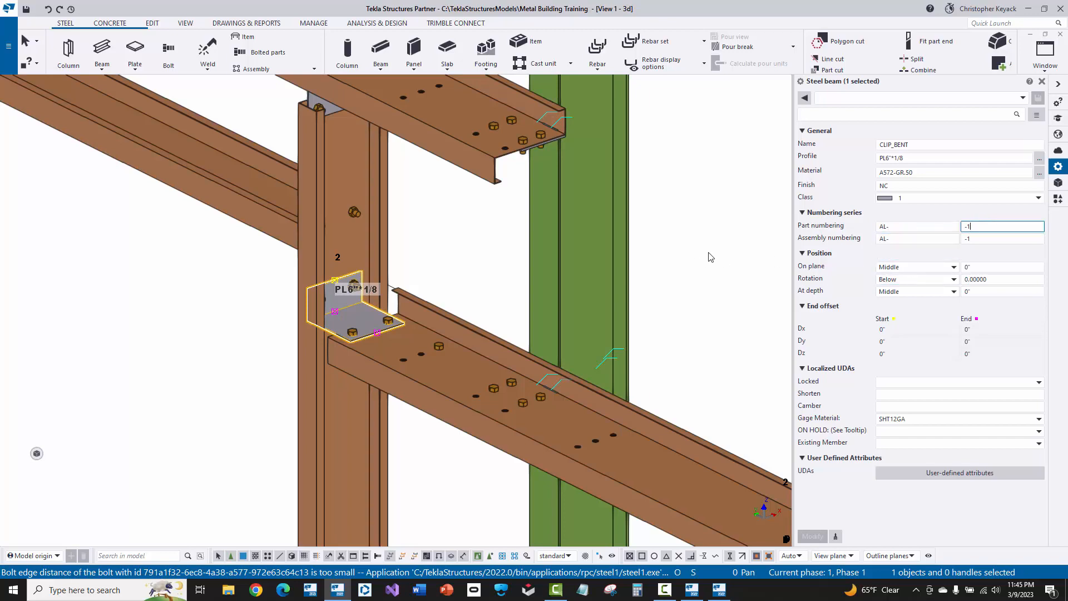
- Inspect the purlin clip plate on the rafter, check its part numbering prefix and start number, and return to the whole building
scroll(702, 260, "down", 3)
scroll(679, 233, "down", 3)
scroll(543, 278, "up", 8)
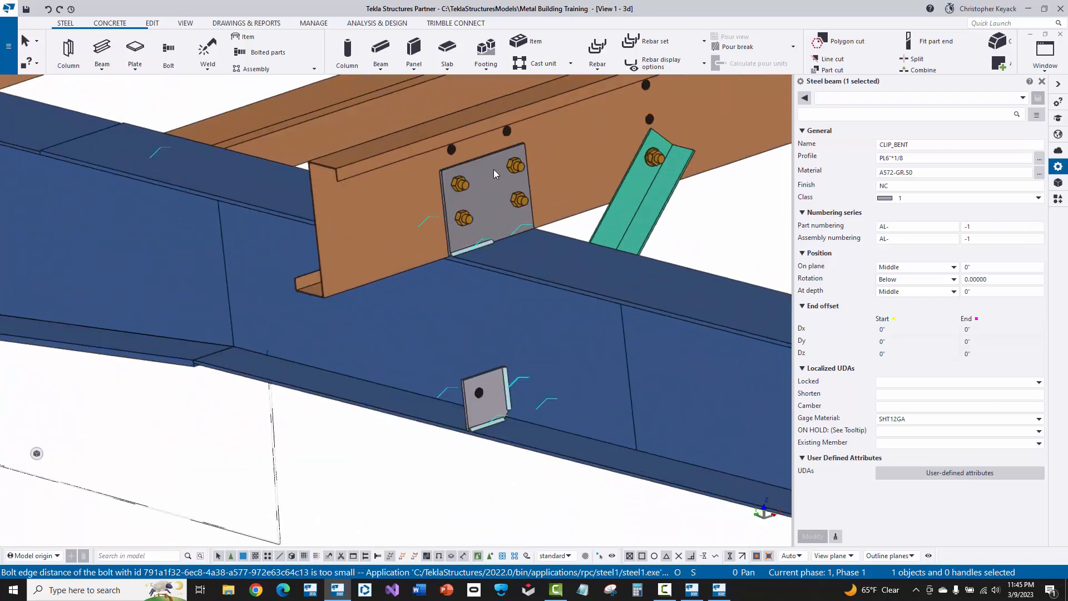
left_click(494, 174)
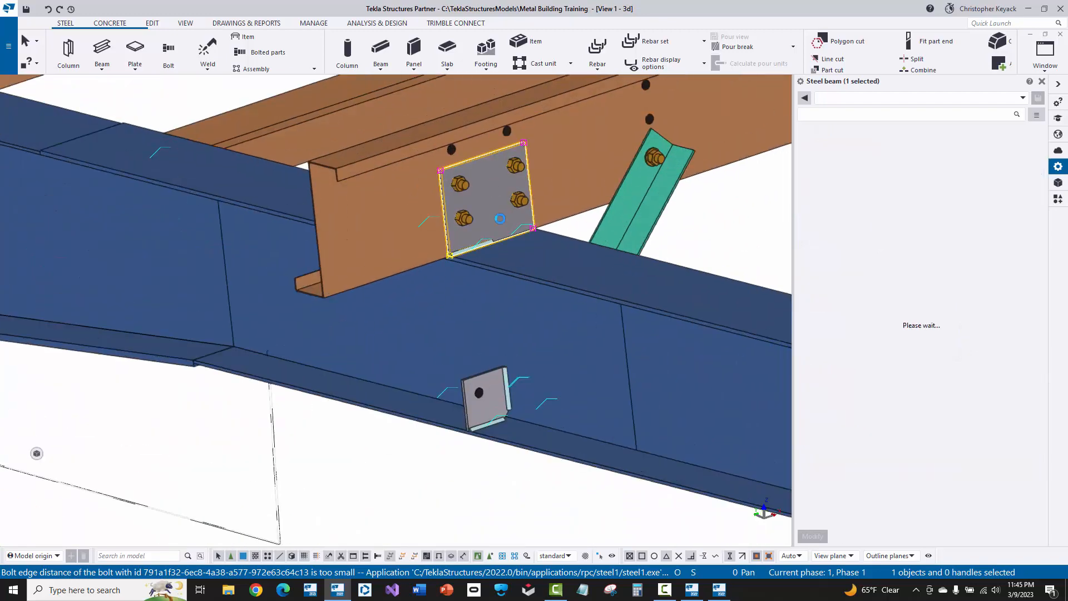
left_click(882, 224)
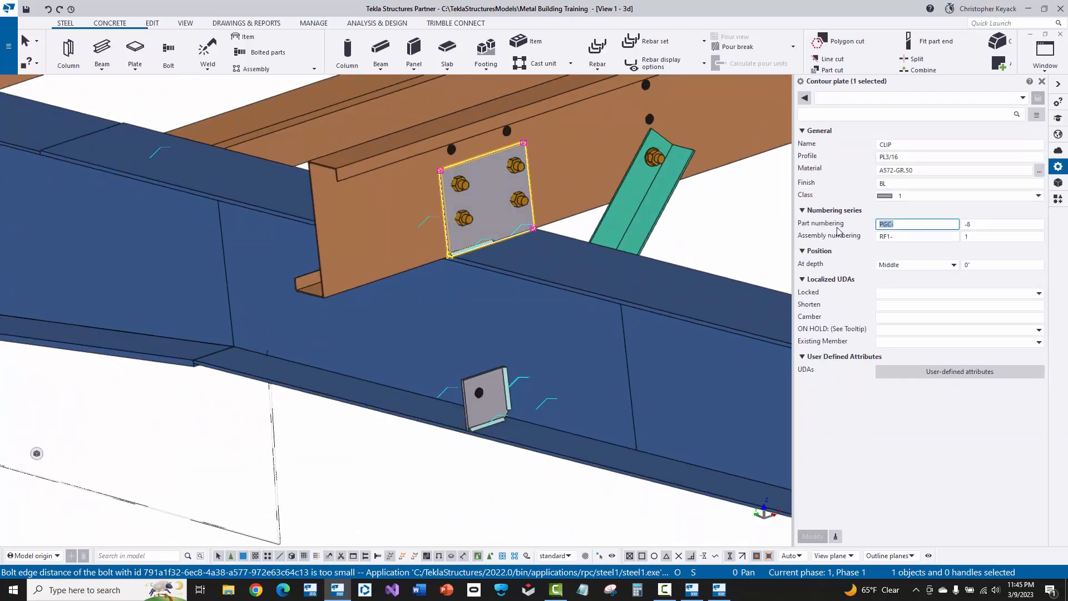
left_click(990, 224)
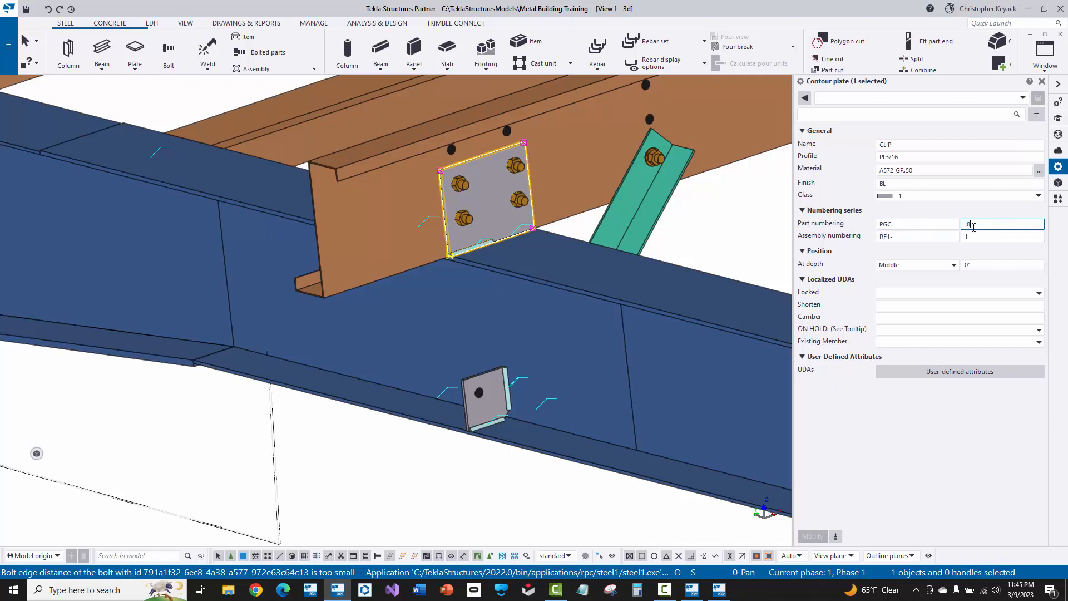
left_click(723, 220)
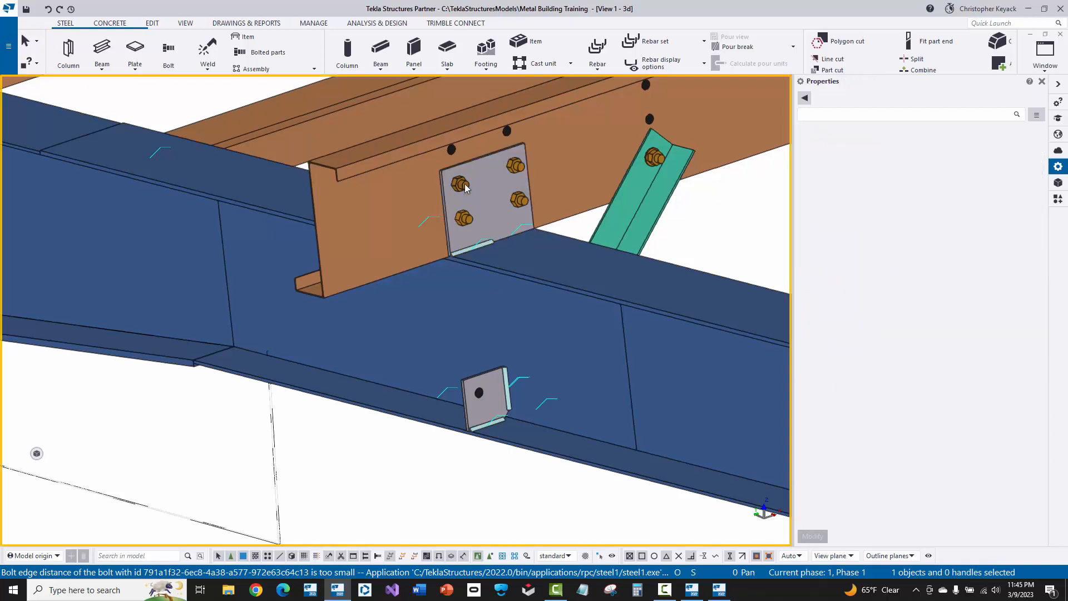
left_click(485, 178)
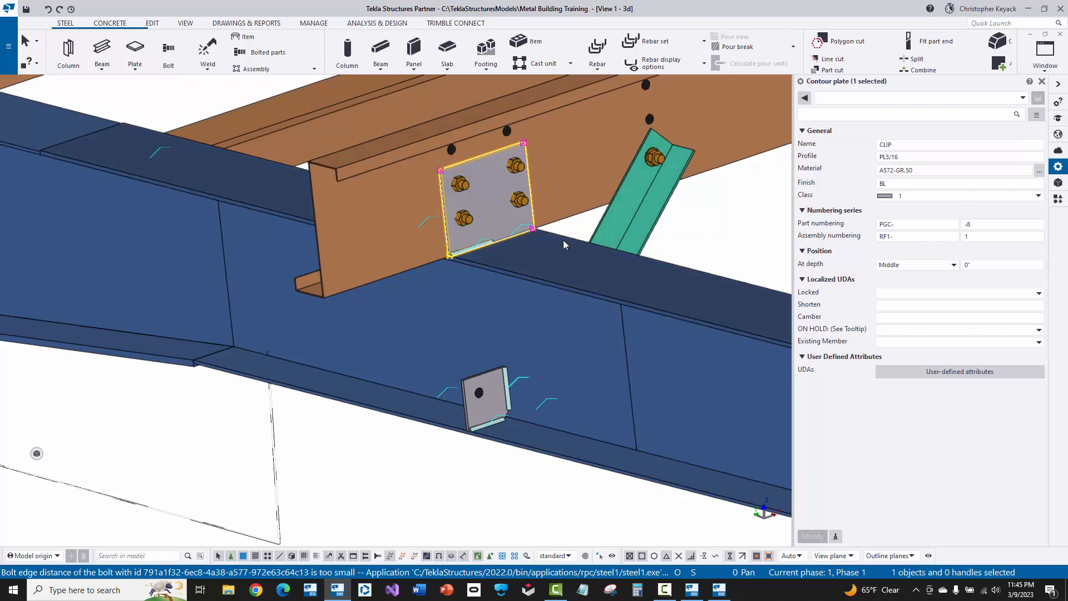
scroll(563, 236, "down", 5)
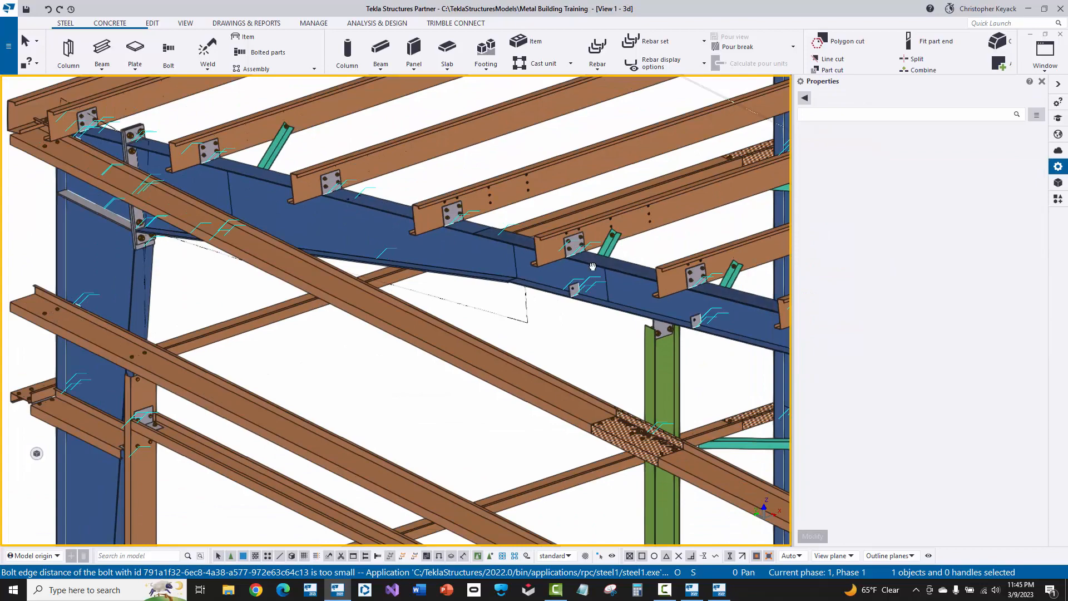
scroll(592, 267, "down", 6)
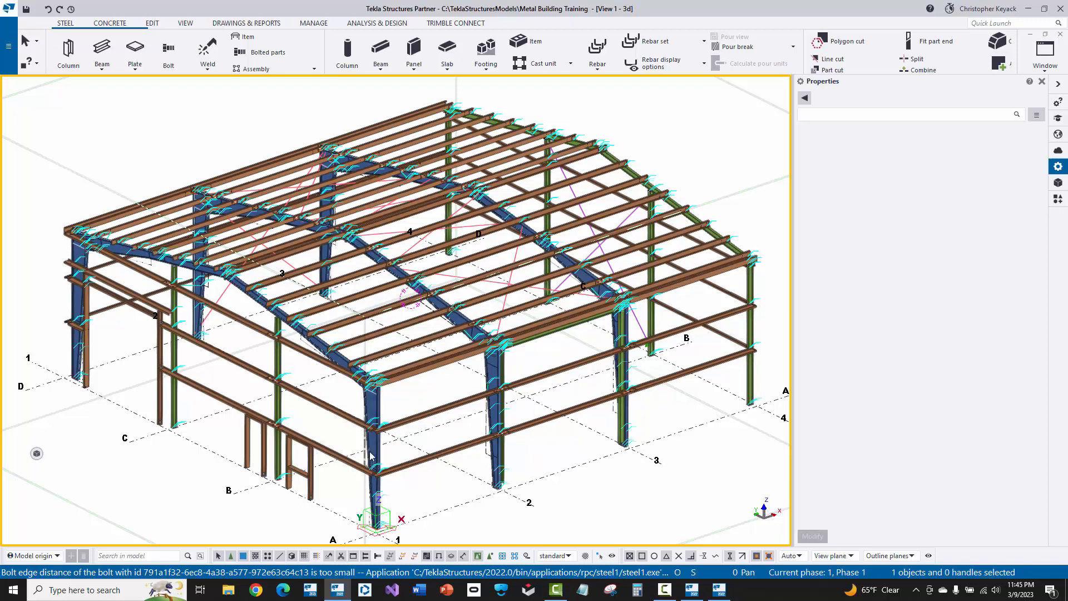
- Examine the endwall and sidewall girt connections, bolts and flange brace at the corner column on grids A and 1
scroll(370, 445, "up", 4)
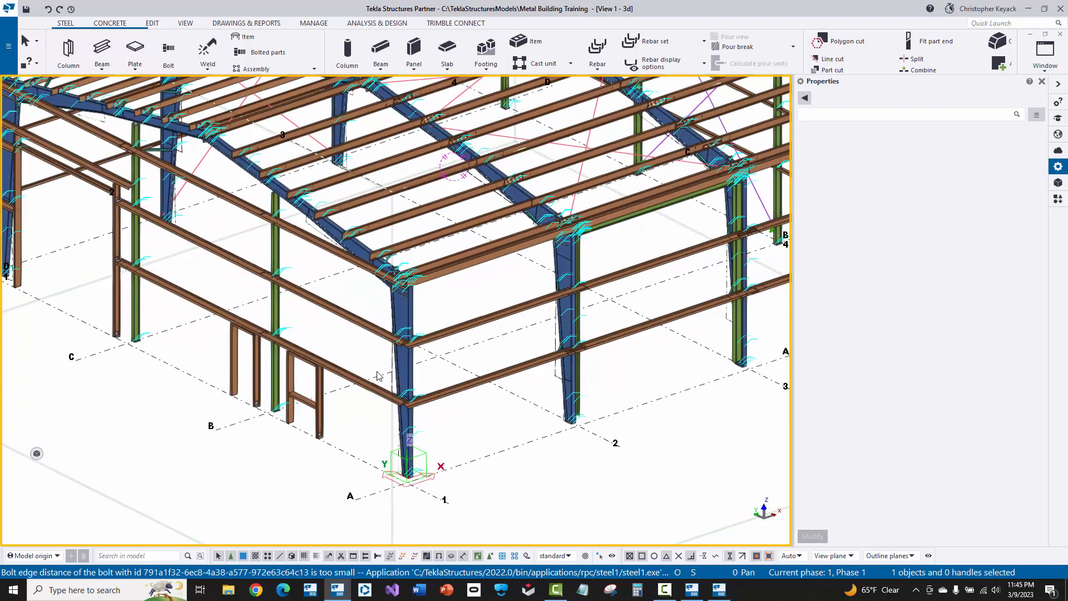
scroll(400, 347, "up", 4)
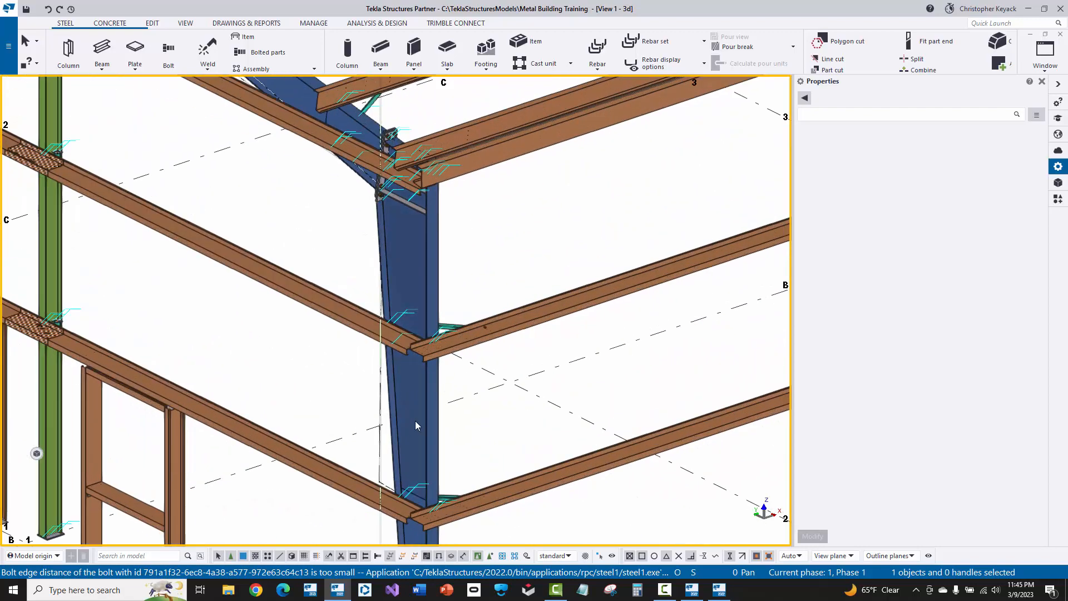
scroll(415, 421, "up", 5)
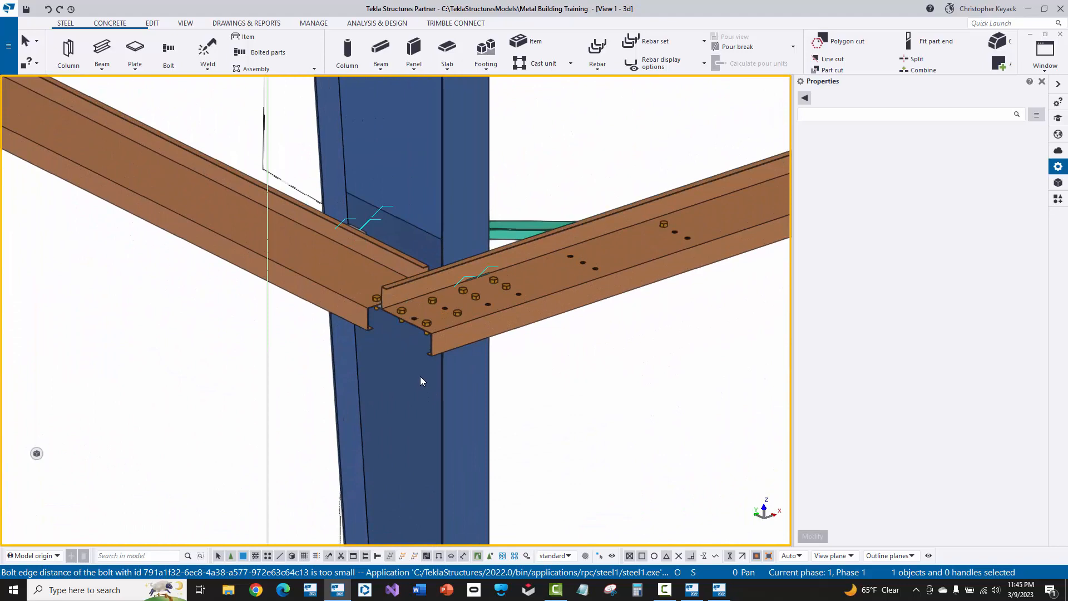
key("v")
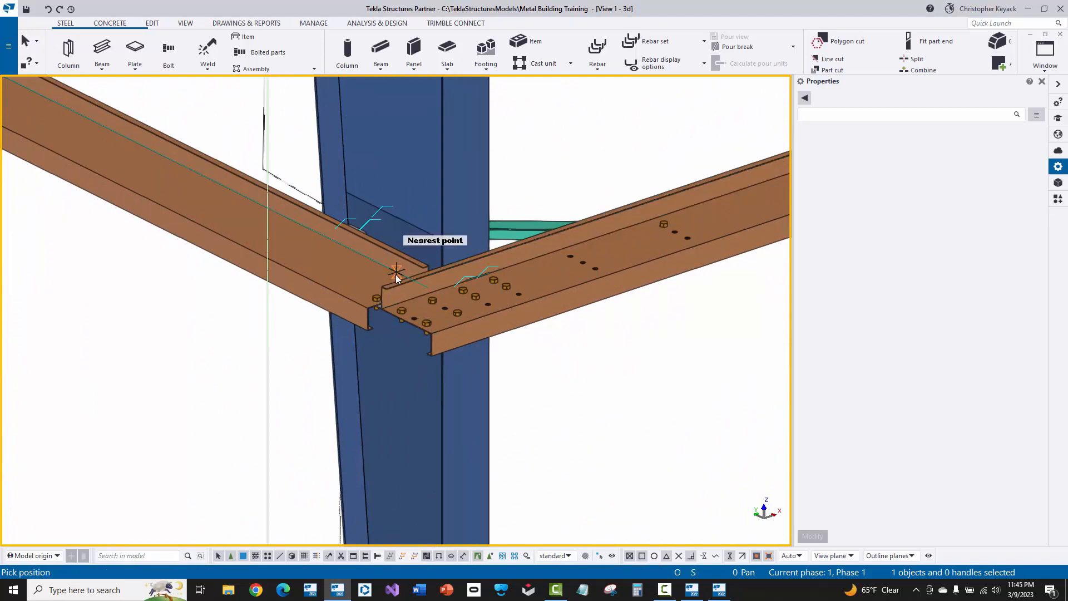
left_click(396, 278)
scroll(385, 345, "down", 4)
scroll(392, 478, "up", 4)
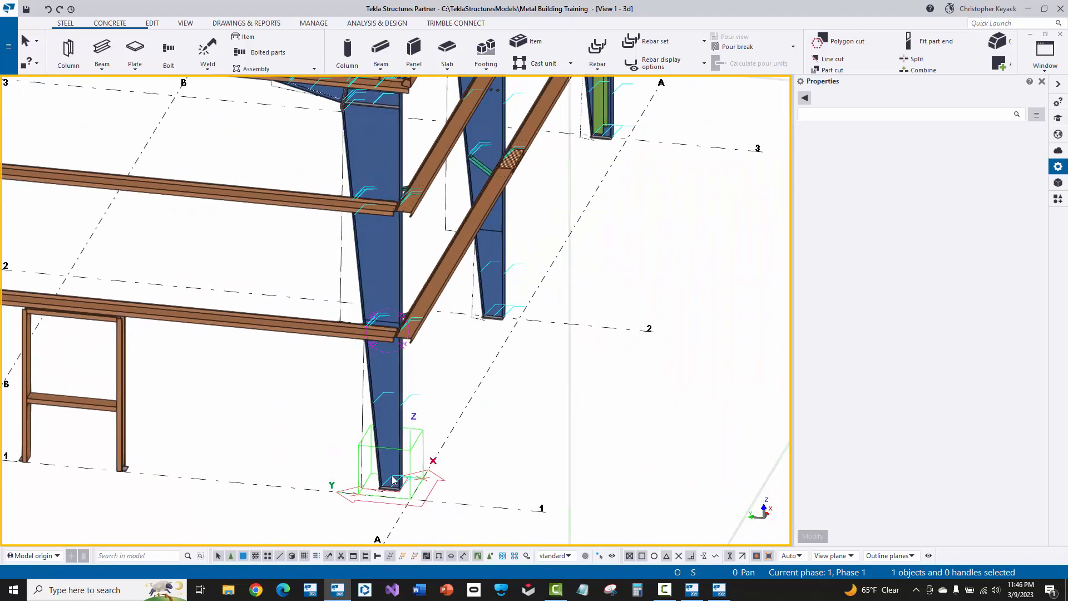
scroll(392, 480, "up", 4)
scroll(461, 415, "up", 1)
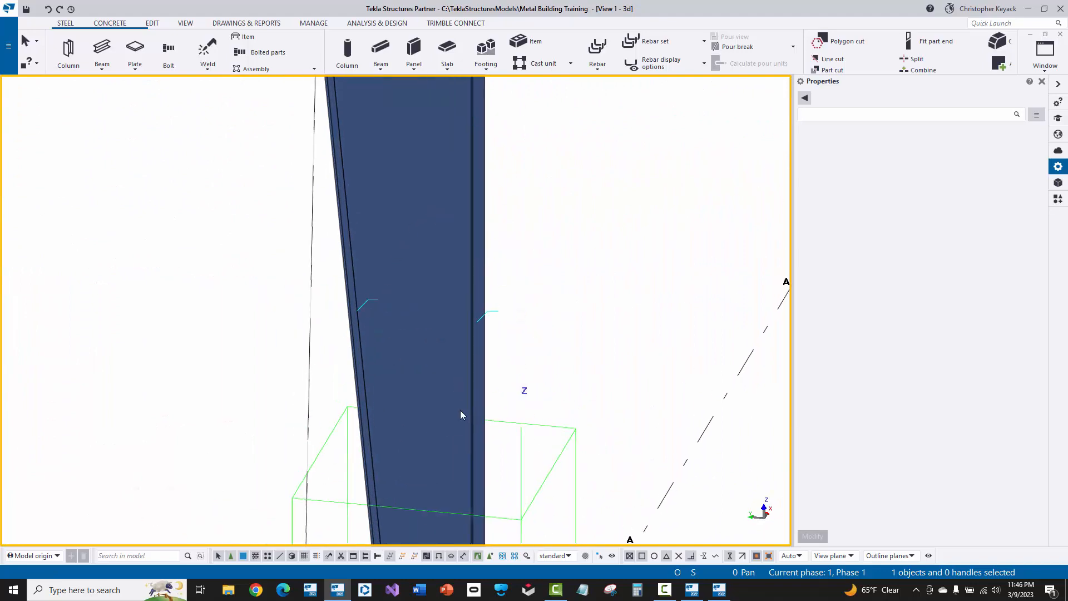
middle_click_drag(430, 125, 419, 346)
middle_click_drag(407, 237, 409, 391)
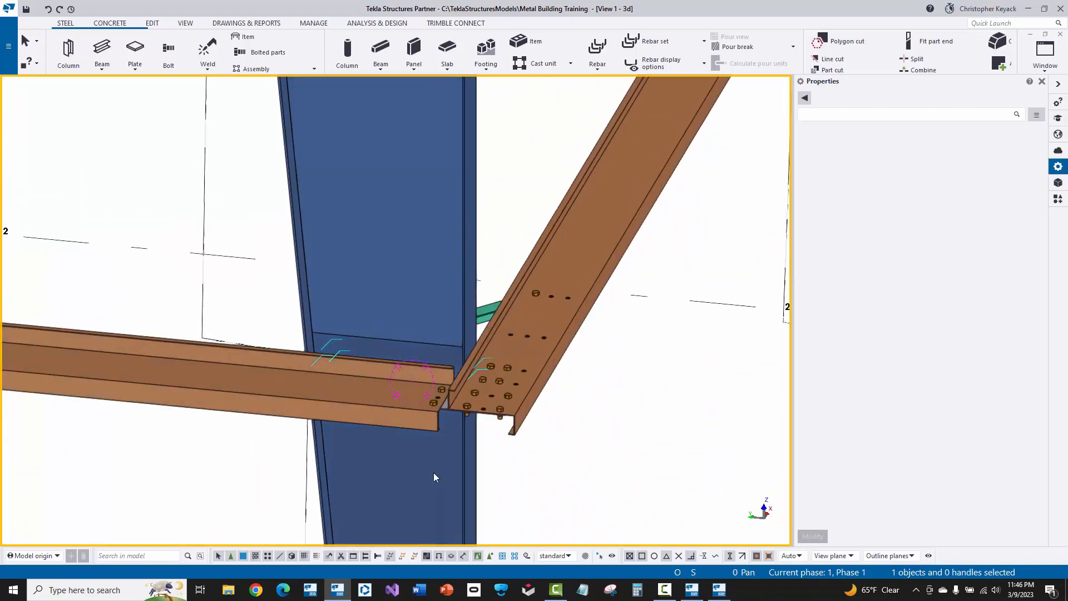
scroll(480, 415, "up", 3)
- Examine the bolted column-to-rafter connection and the purlin attachments at the eave of the grid 1 frame
scroll(480, 415, "down", 5)
middle_click_drag(396, 216, 418, 426)
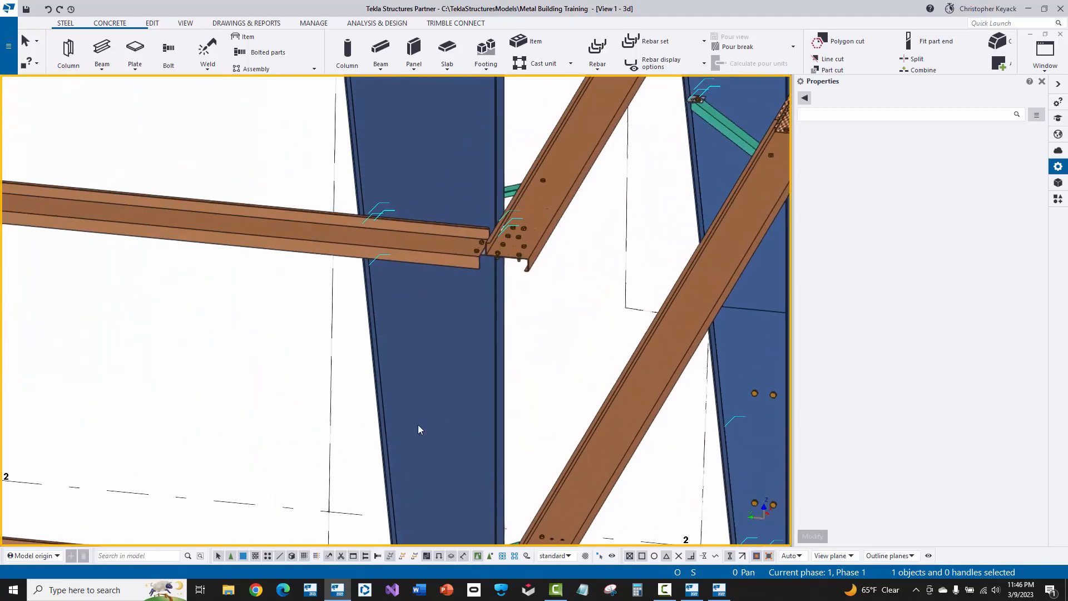
middle_click_drag(439, 254, 423, 454)
middle_click_drag(431, 360, 479, 517)
scroll(418, 202, "up", 2)
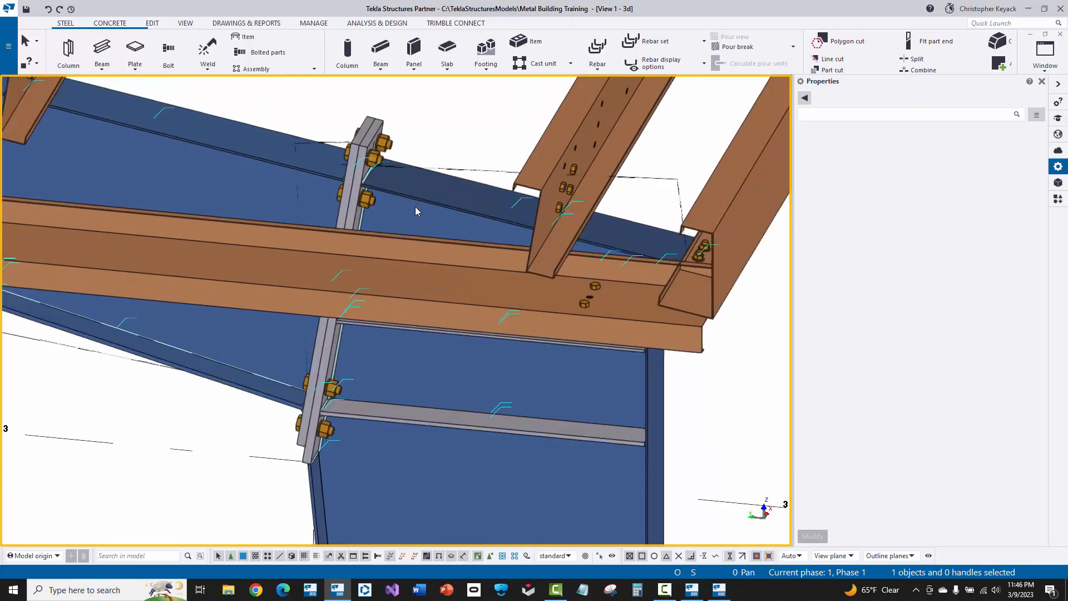
scroll(411, 207, "down", 4)
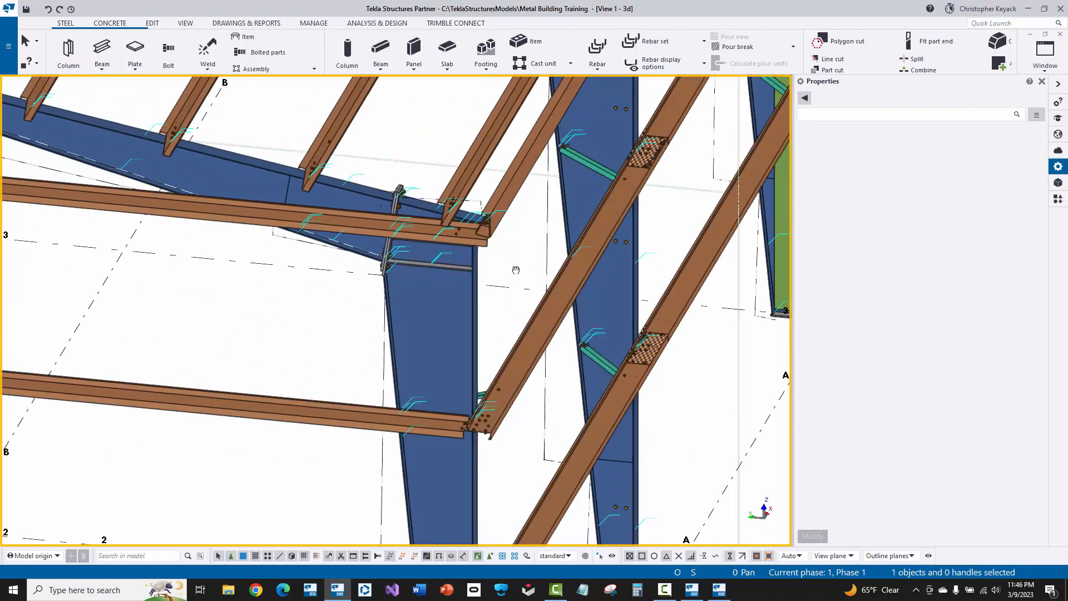
- Examine the grid 2 sidewall column from its base plate up through the bolts, flange brace and girt lap to the eave connection
middle_click_drag(515, 270, 372, 356)
middle_click_drag(489, 385, 404, 66)
scroll(417, 255, "up", 4)
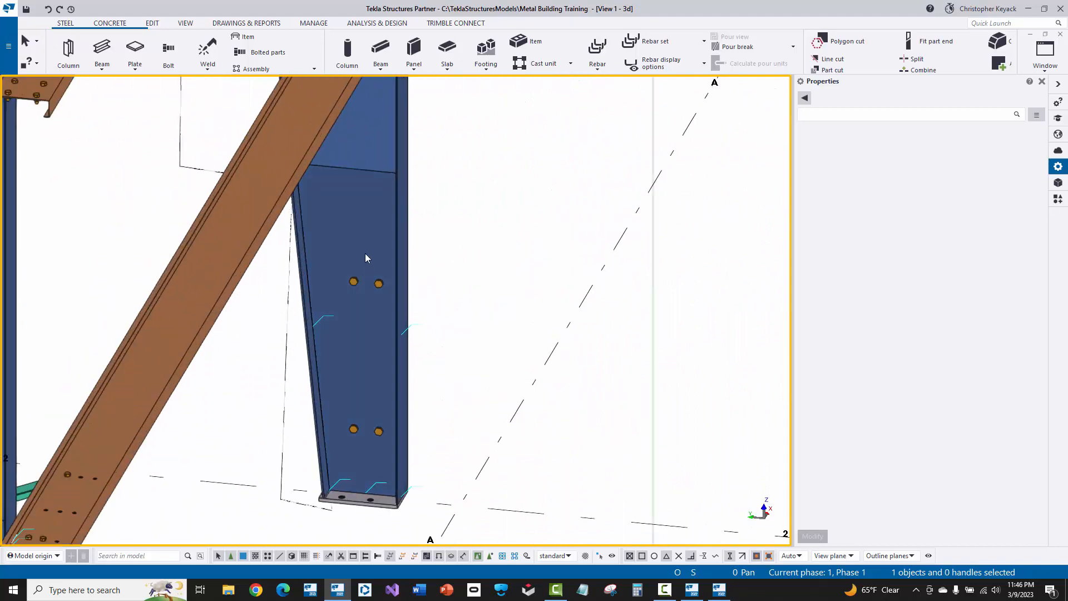
middle_click_drag(369, 211, 432, 466)
middle_click_drag(419, 197, 439, 413)
middle_click_drag(441, 137, 427, 442)
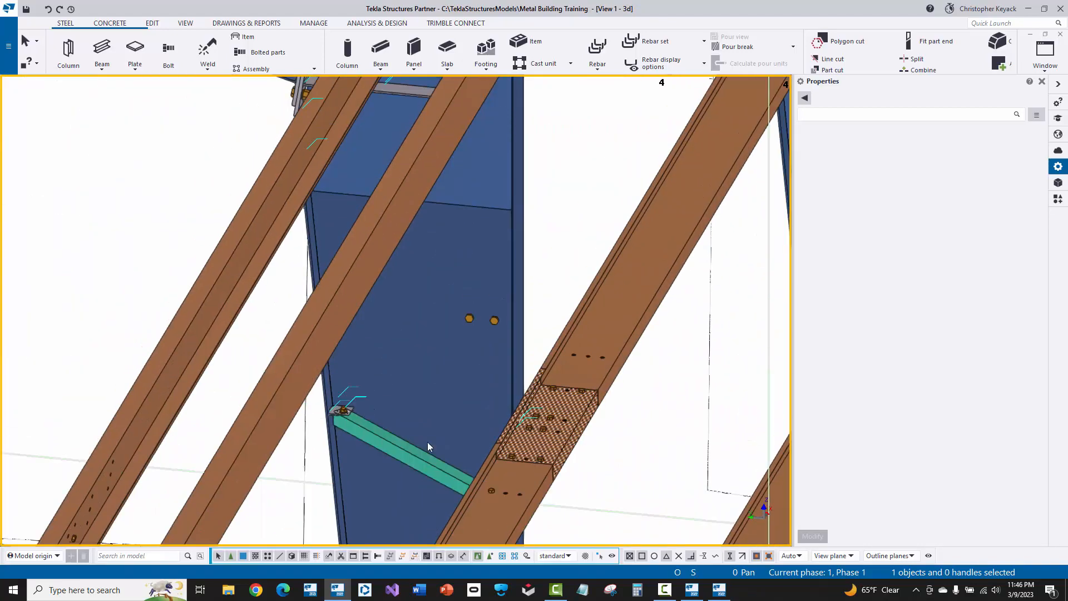
middle_click_drag(442, 245, 470, 502)
scroll(471, 429, "down", 1)
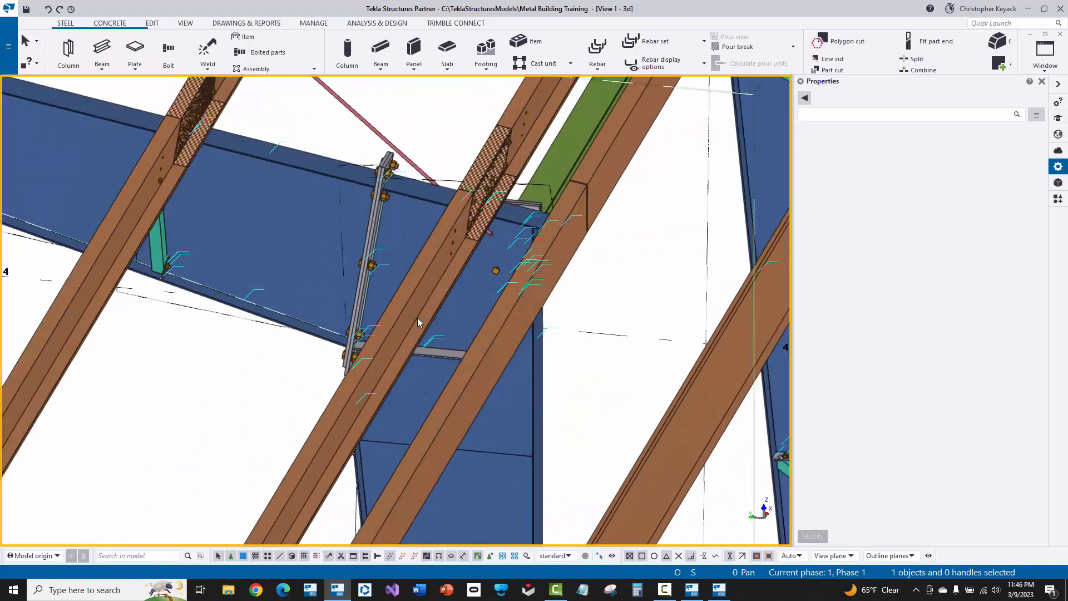
scroll(428, 320, "down", 2)
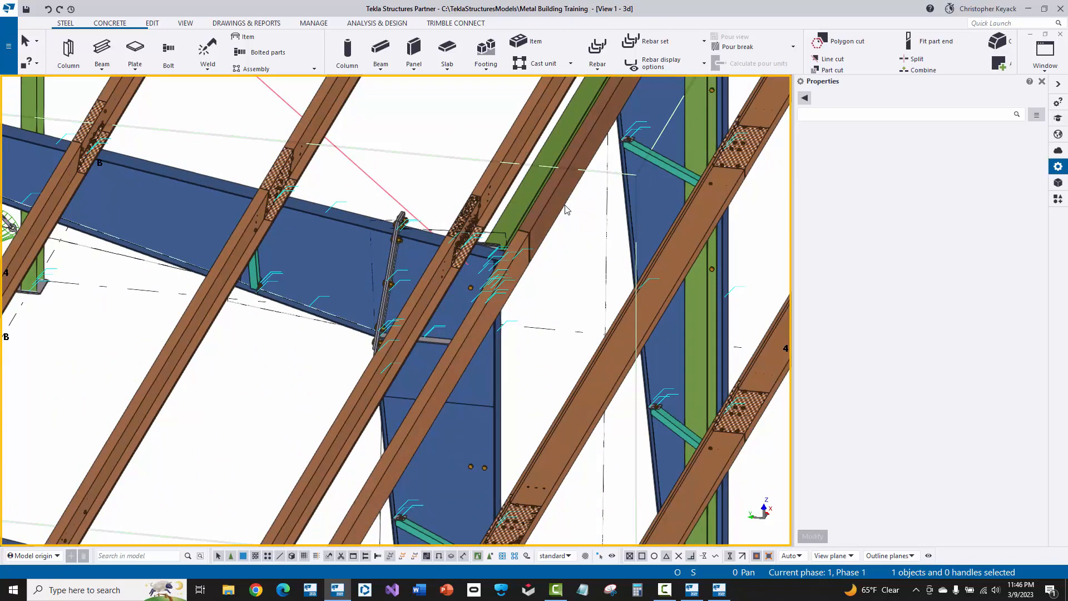
scroll(319, 223, "up", 1)
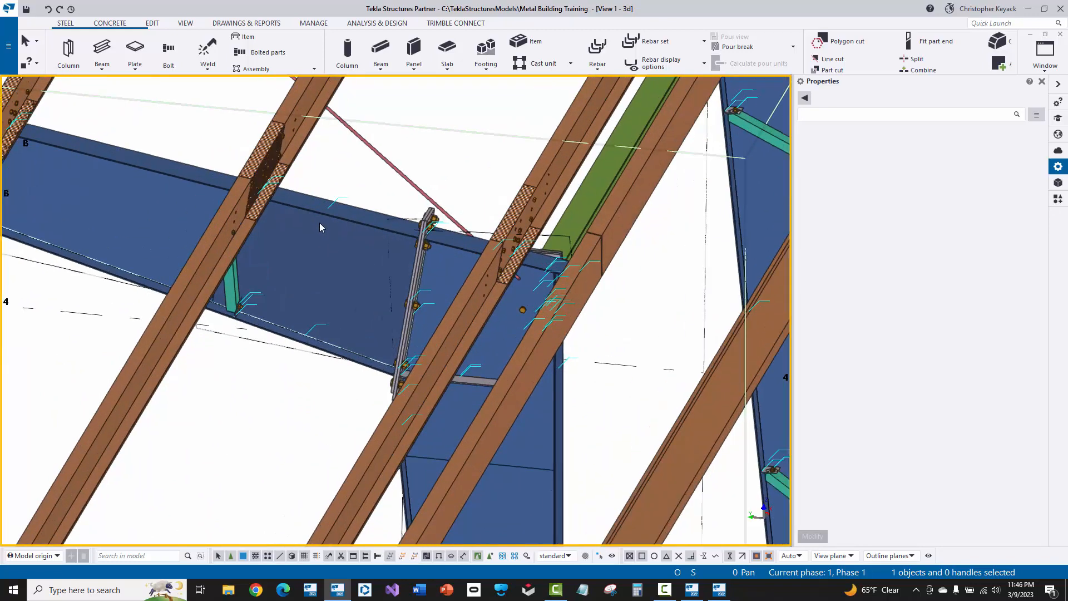
- Inspect the purlin laps and flange braces along the grid 2 rafter
mouse_move(319, 222)
middle_mouse_down()
mouse_move(544, 332)
mouse_move(559, 329)
middle_mouse_up()
middle_click_drag(306, 249, 523, 281)
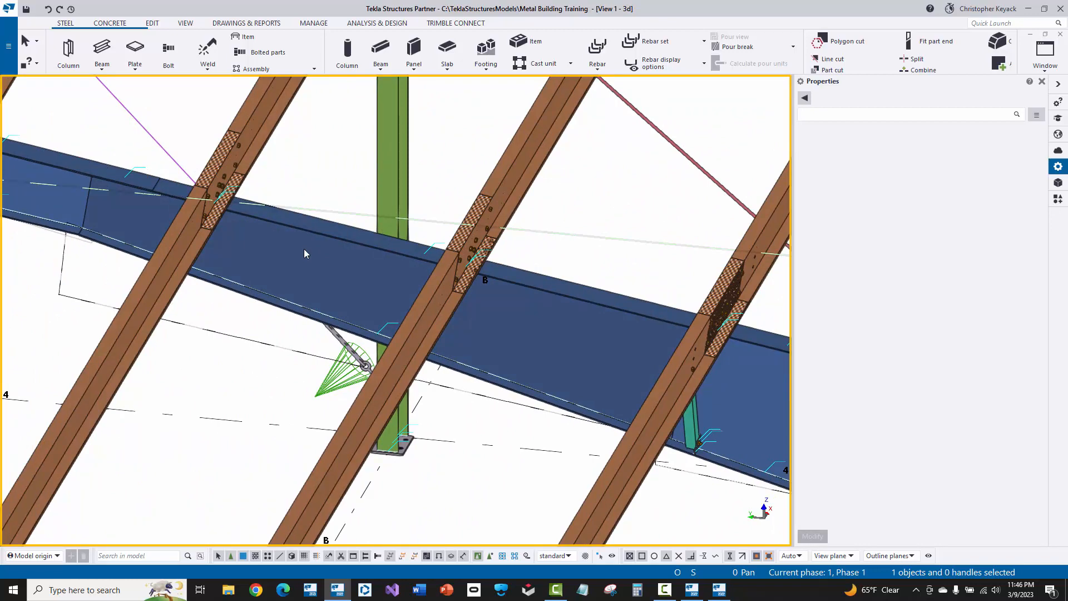
scroll(304, 249, "down", 1)
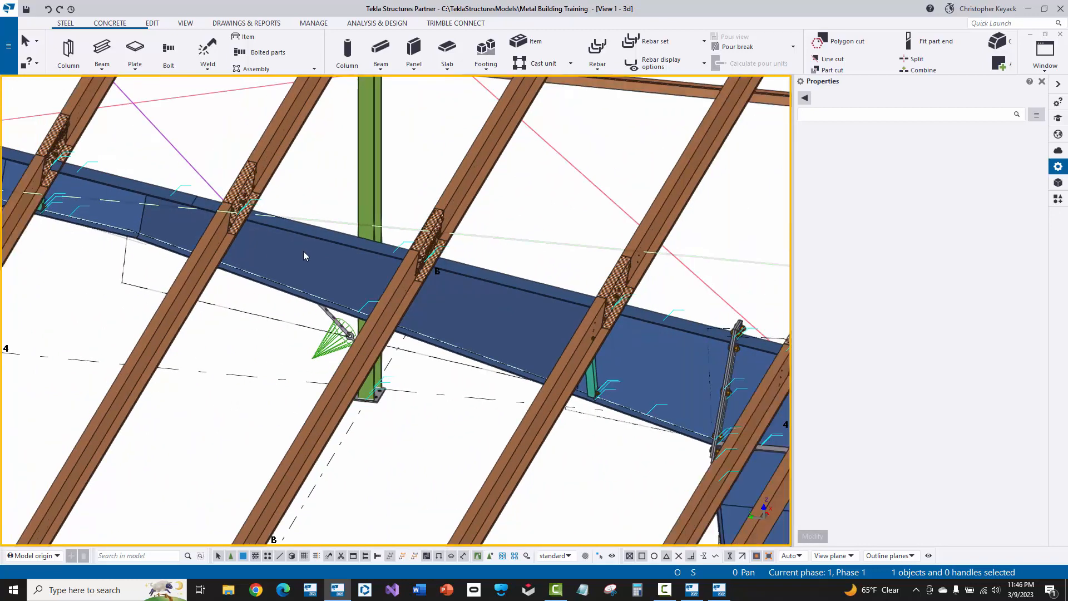
scroll(304, 252, "down", 1)
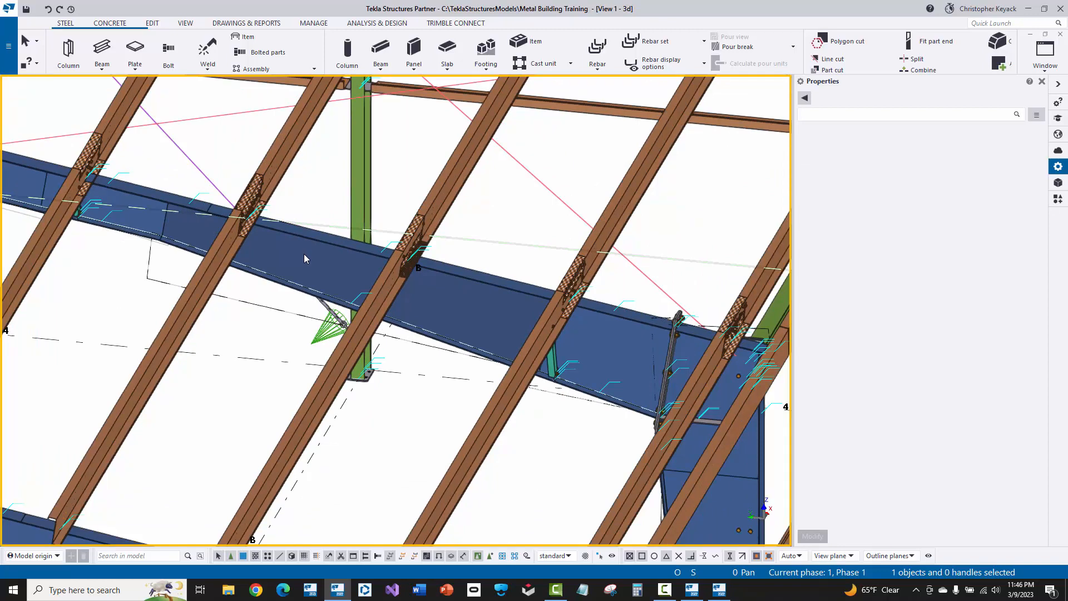
middle_click_drag(280, 251, 234, 265)
scroll(312, 241, "down", 1)
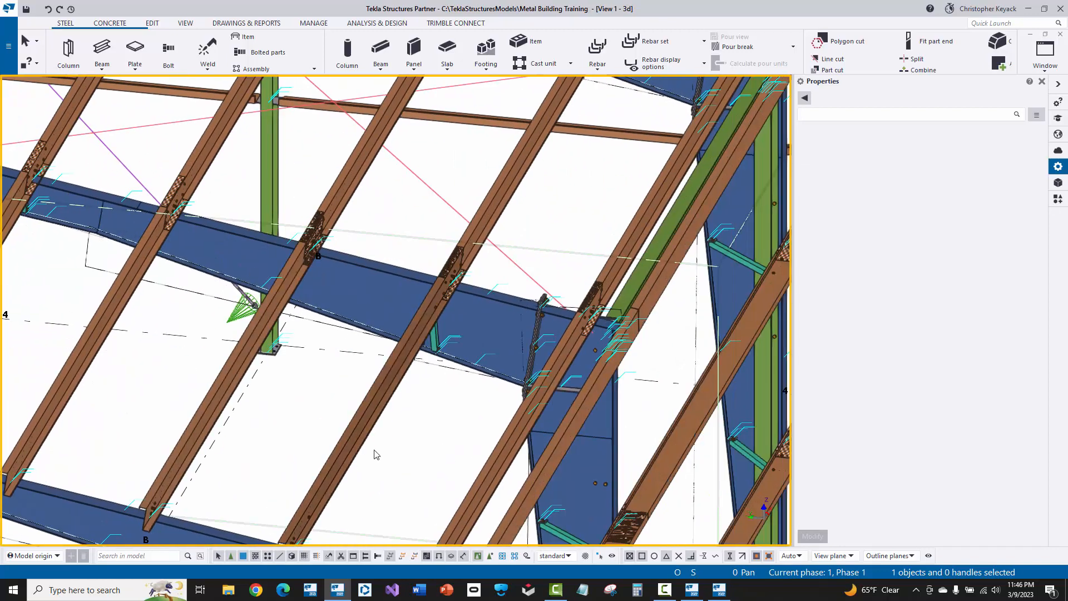
- Switch selection to whole assemblies and check the assembly numbering and name of the grid 2 rafters on both sides of the ridge
left_click(502, 560)
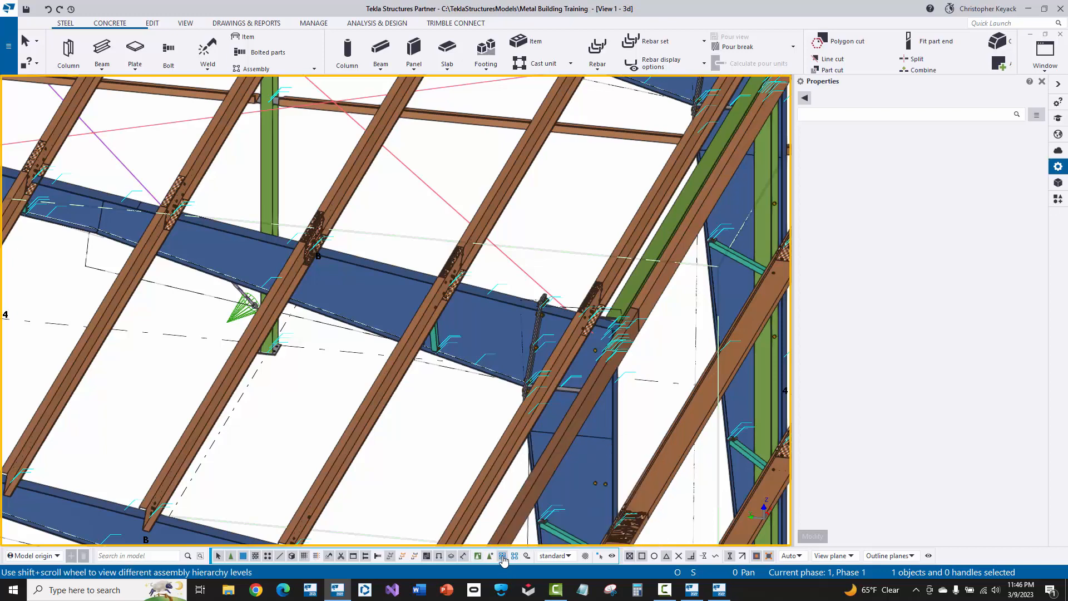
left_click(474, 347)
middle_click_drag(322, 292, 695, 347)
middle_click_drag(296, 238, 589, 283)
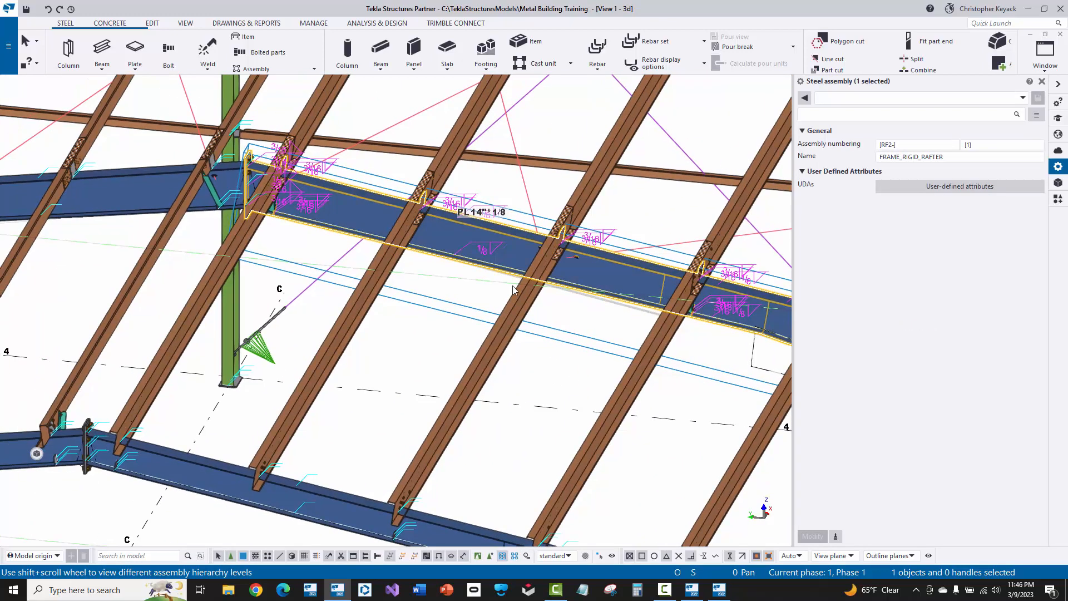
left_click(120, 195)
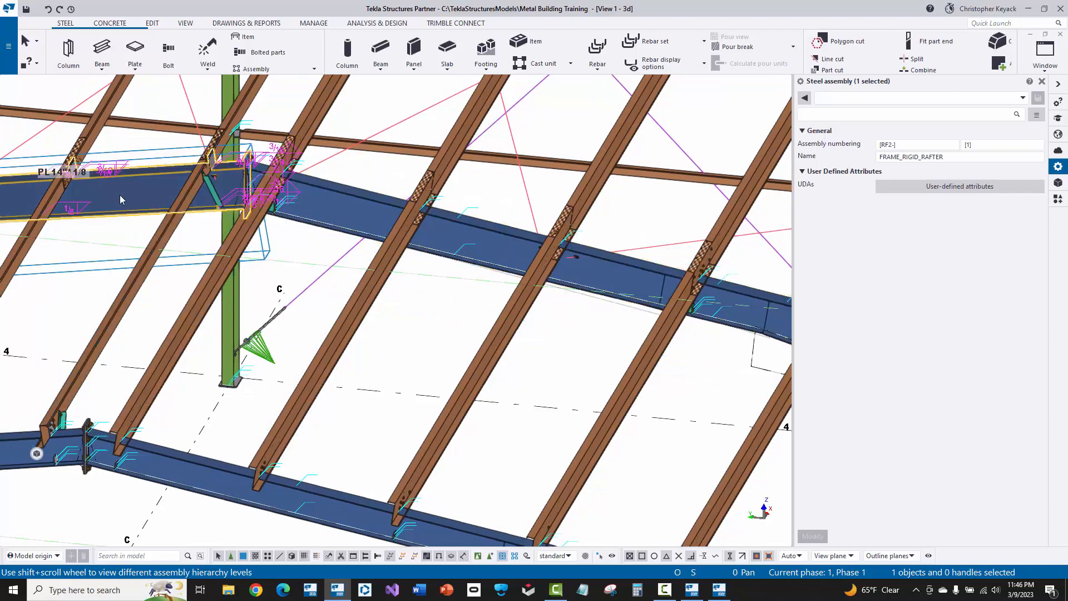
middle_click_drag(120, 195, 517, 216)
scroll(373, 240, "down", 2)
middle_click_drag(245, 290, 540, 283)
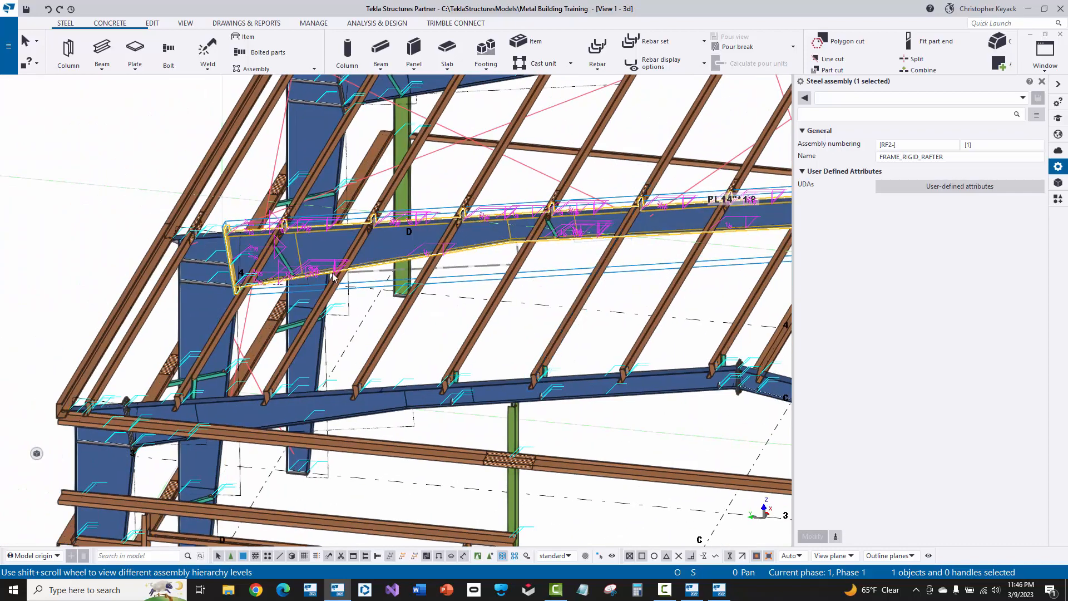
- Check the assembly numbering and name of the grid 2 rigid frame column on grid D
left_click(203, 304)
scroll(202, 304, "down", 1)
scroll(201, 304, "down", 1)
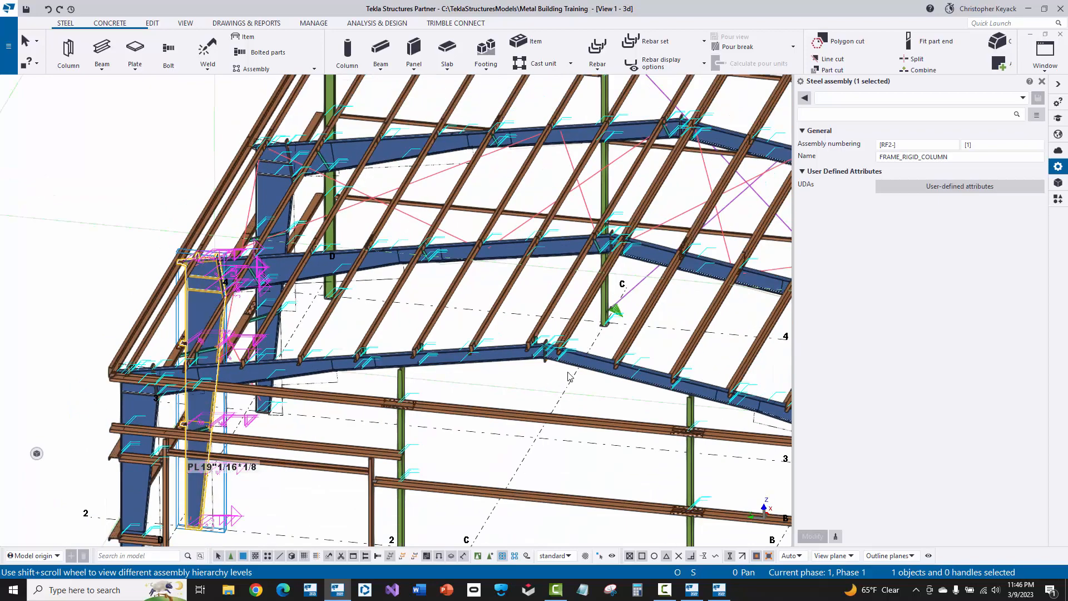
- Check the assembly numbering of the endwall window opening's jamb nearest grid A and examine the header-to-jamb joint
middle_click_drag(569, 371, 253, 255)
middle_click_drag(578, 403, 531, 305)
scroll(484, 397, "up", 1)
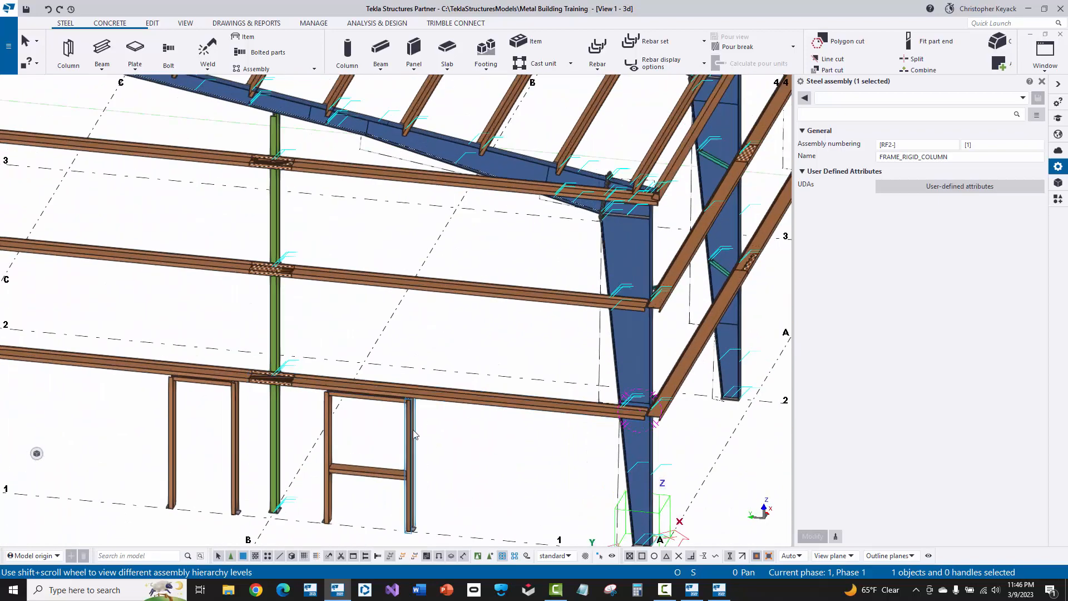
left_click(411, 407)
scroll(411, 407, "up", 4)
middle_click_drag(246, 356, 418, 279)
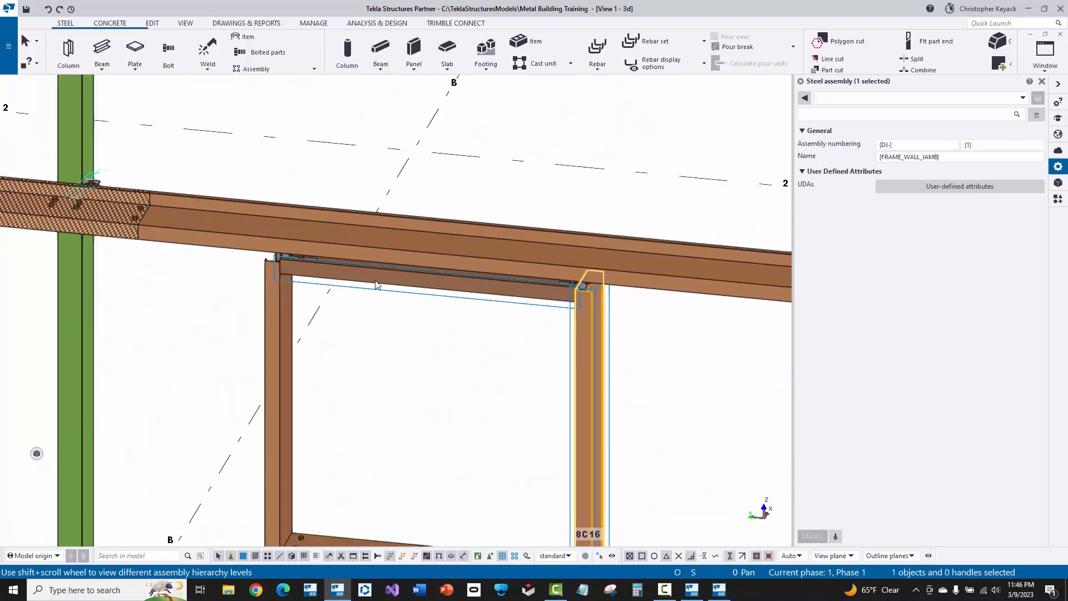
scroll(342, 238, "up", 5)
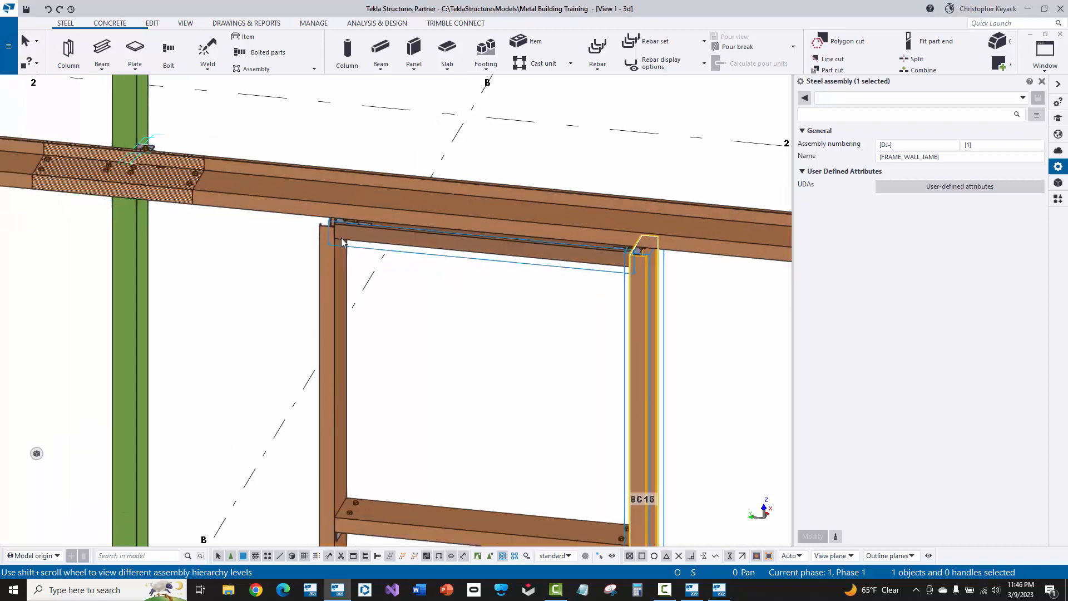
scroll(330, 203, "down", 3)
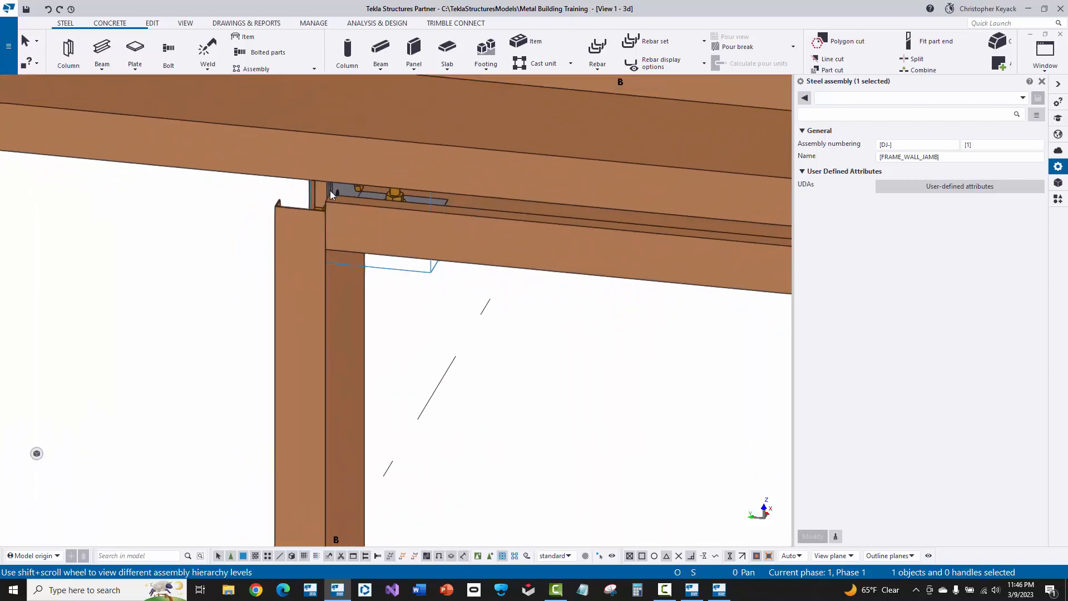
scroll(335, 266, "down", 2)
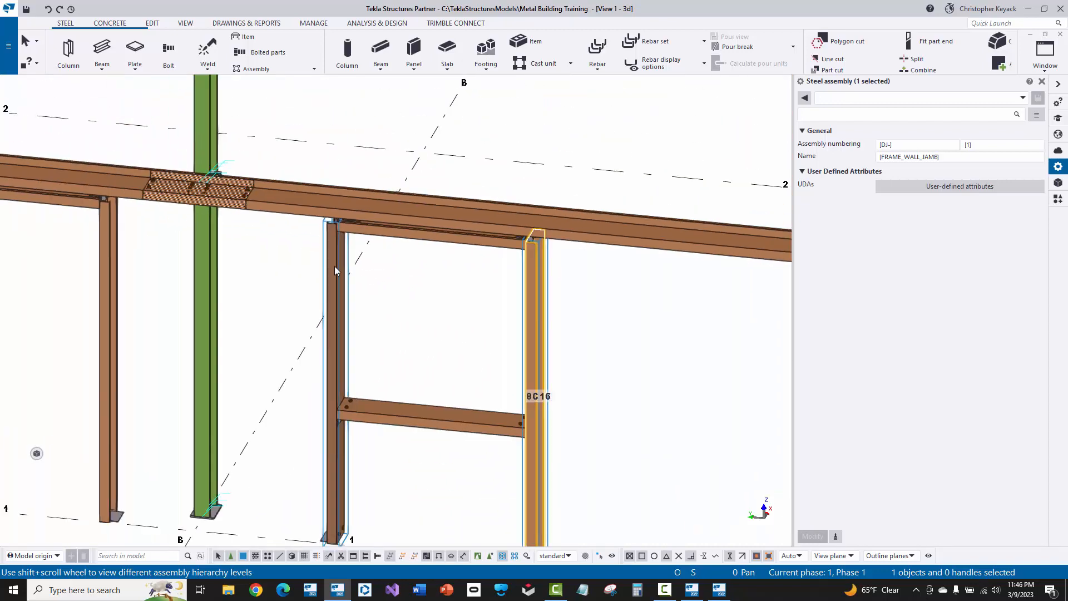
- Check the assembly numbering of the window opening's other jamb and its lower horizontal member
left_click(332, 312)
left_click(421, 425)
middle_click_drag(89, 246, 359, 281)
scroll(351, 284, "down", 3)
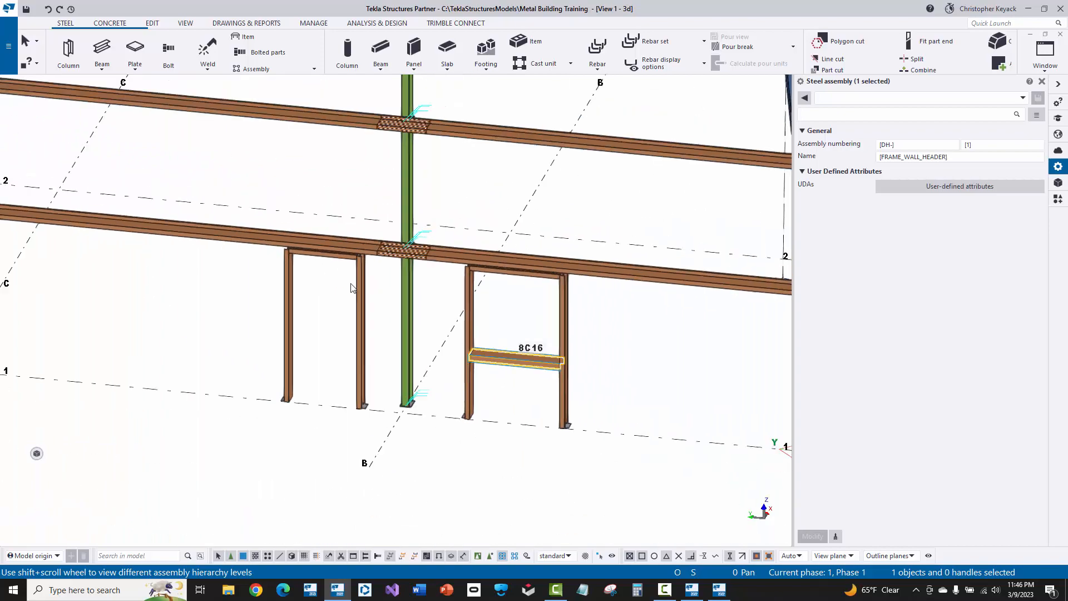
- Examine the bolted portal frame beam-to-column connection and its stiffeners at the grid A sidewall eave
scroll(352, 285, "down", 2)
middle_click_drag(588, 264, 346, 395)
middle_click_drag(572, 139, 493, 330)
scroll(531, 211, "up", 3)
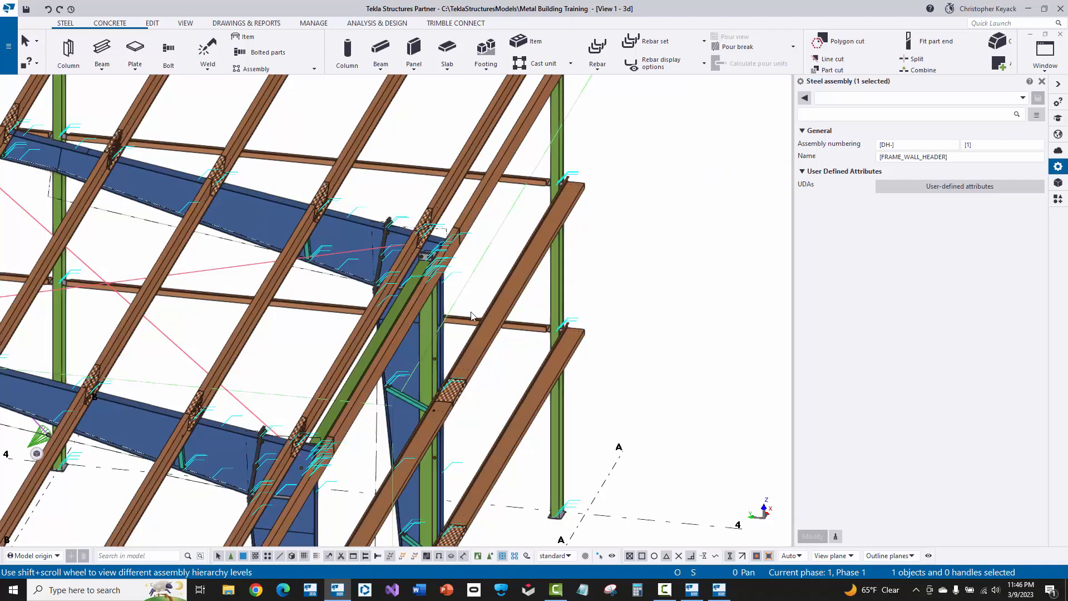
scroll(406, 319, "up", 6)
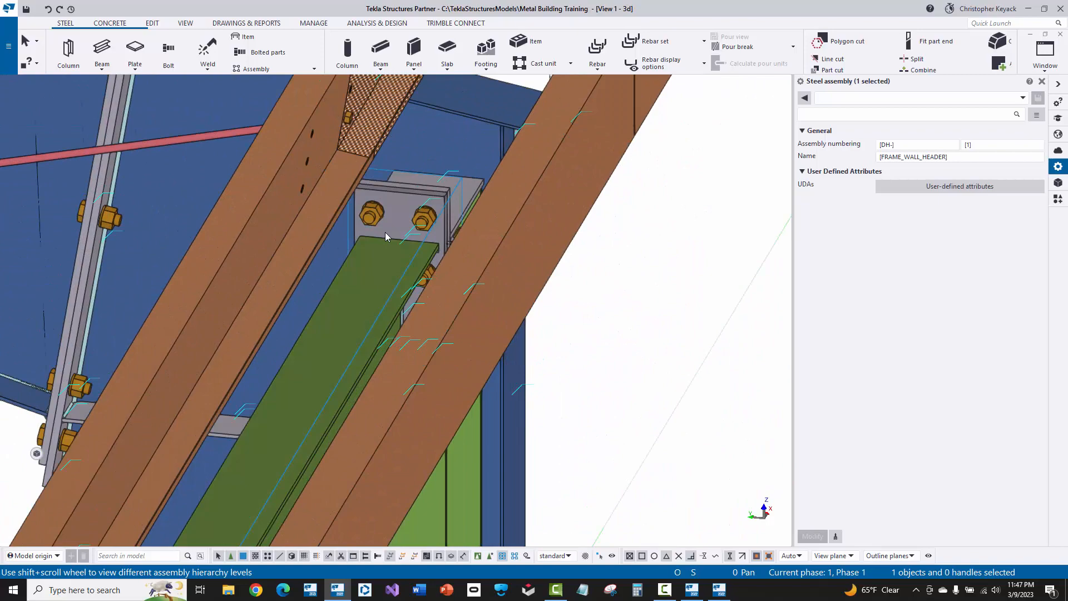
mouse_move(390, 236)
middle_mouse_down("ctrl")
mouse_move(458, 295)
mouse_move(402, 299)
mouse_move(555, 267)
mouse_move(503, 253)
mouse_move(539, 290)
middle_mouse_up("ctrl")
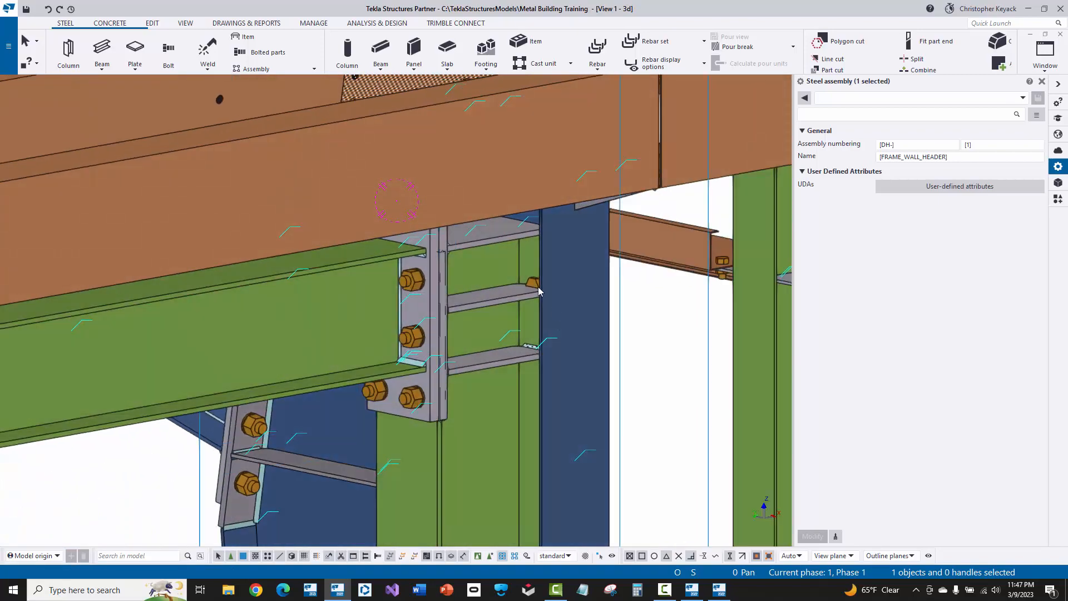
- Switch selection to component objects and inspect the properties of the bolt joining the portal column to the main frame column
scroll(539, 291, "up", 5)
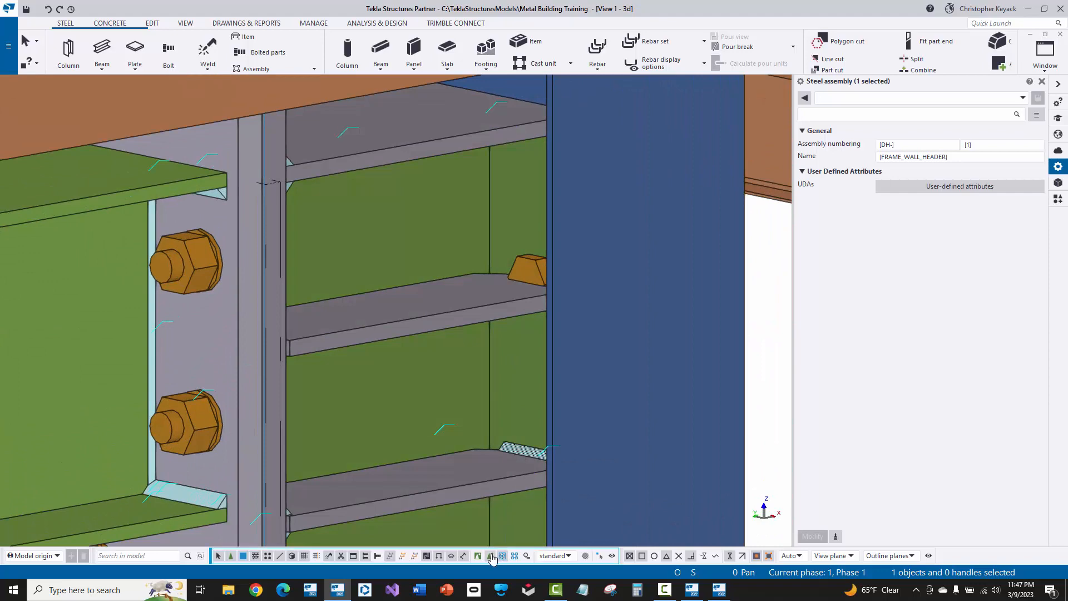
left_click(492, 558)
scroll(363, 277, "down", 3)
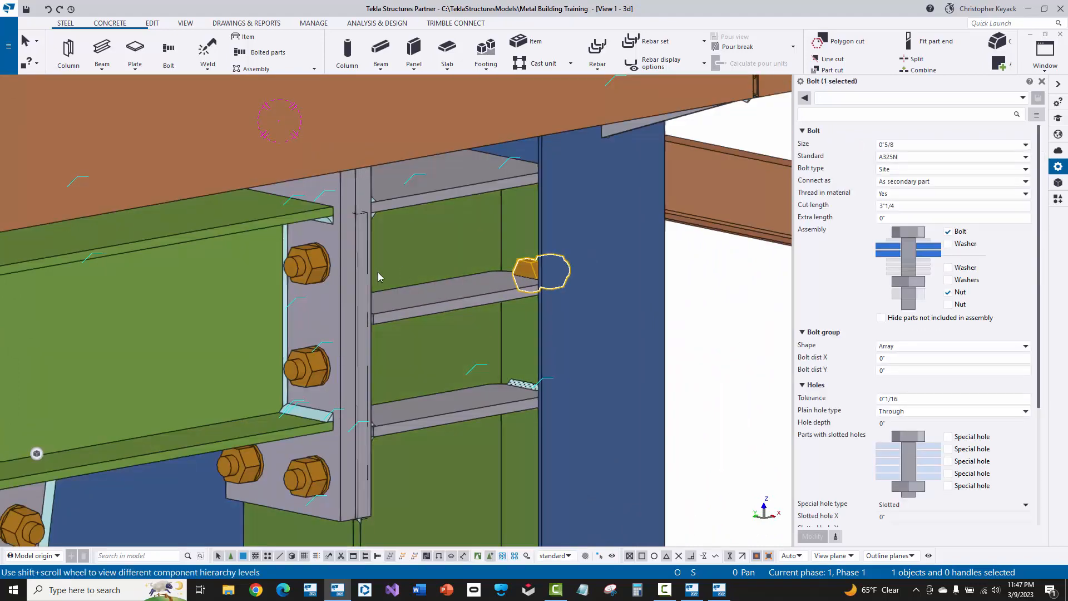
- Add the neighbouring bolt at the portal-to-frame column joint to the selection and move both bolts linearly with dZ set to 4"
middle_click_drag(379, 272, 355, 299, "ctrl")
left_click(343, 275, "ctrl")
scroll(342, 274, "up", 2)
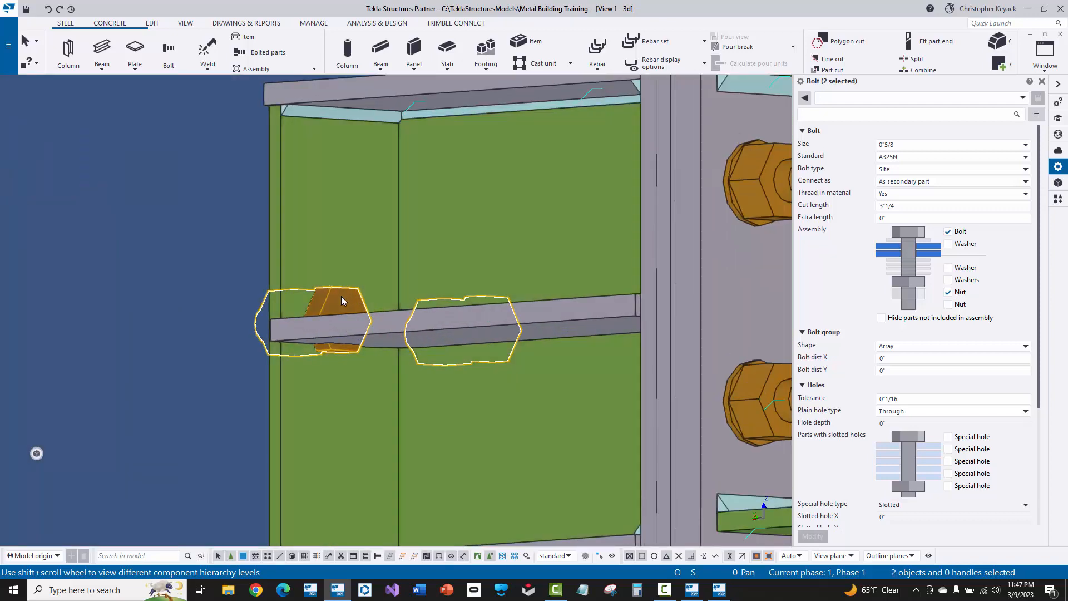
right_click(342, 296)
mouse_move(371, 361)
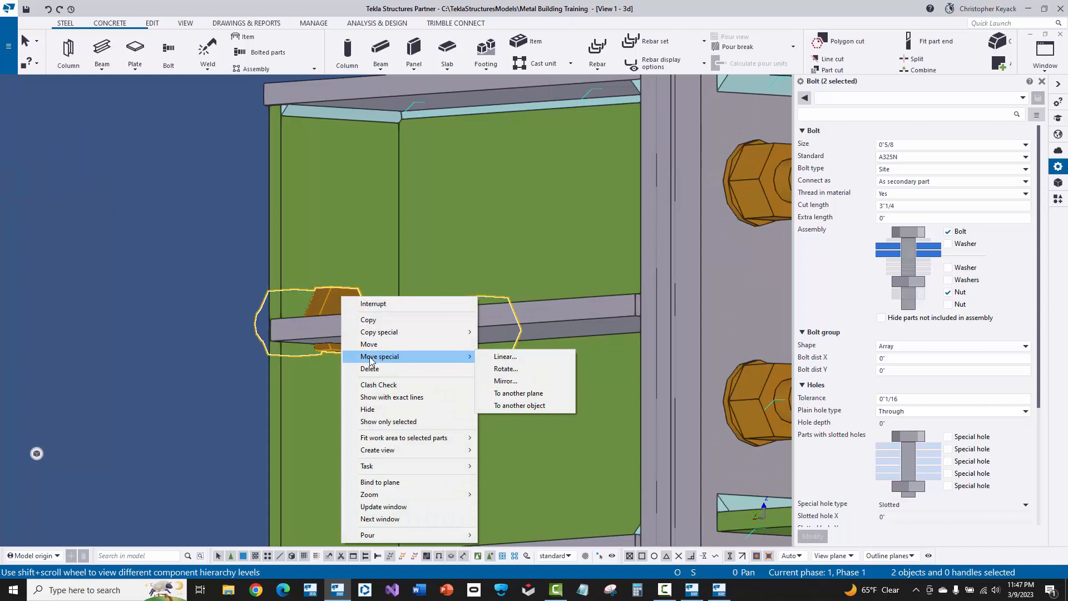
left_click(504, 357)
double_click(49, 168)
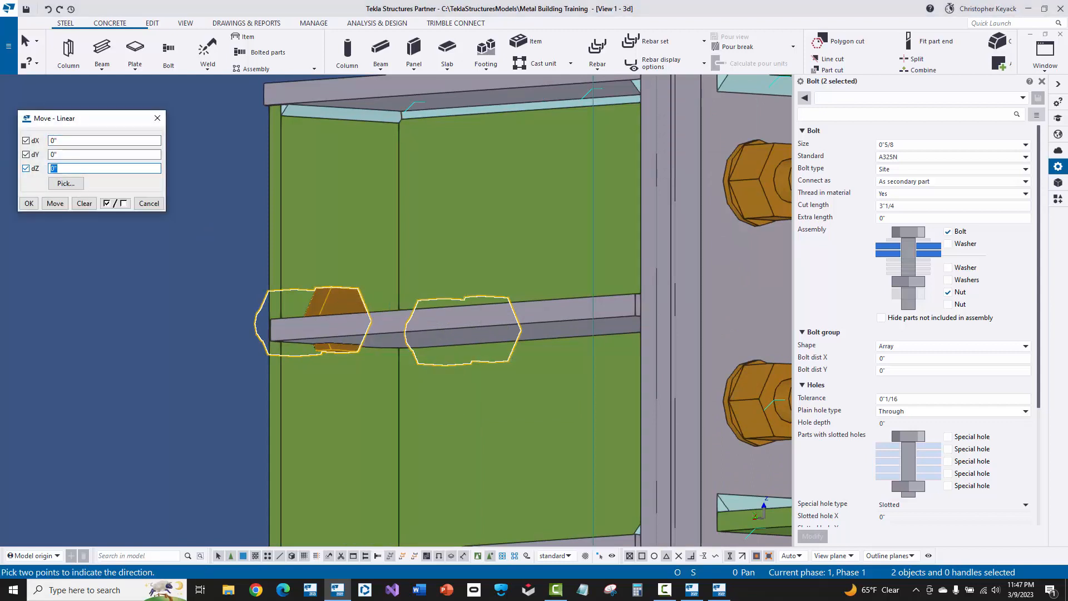
type("-5")
type("4")
left_click(55, 204)
- Move the same two column bolts linearly by a dZ of -2" and end the move command
double_click(83, 167)
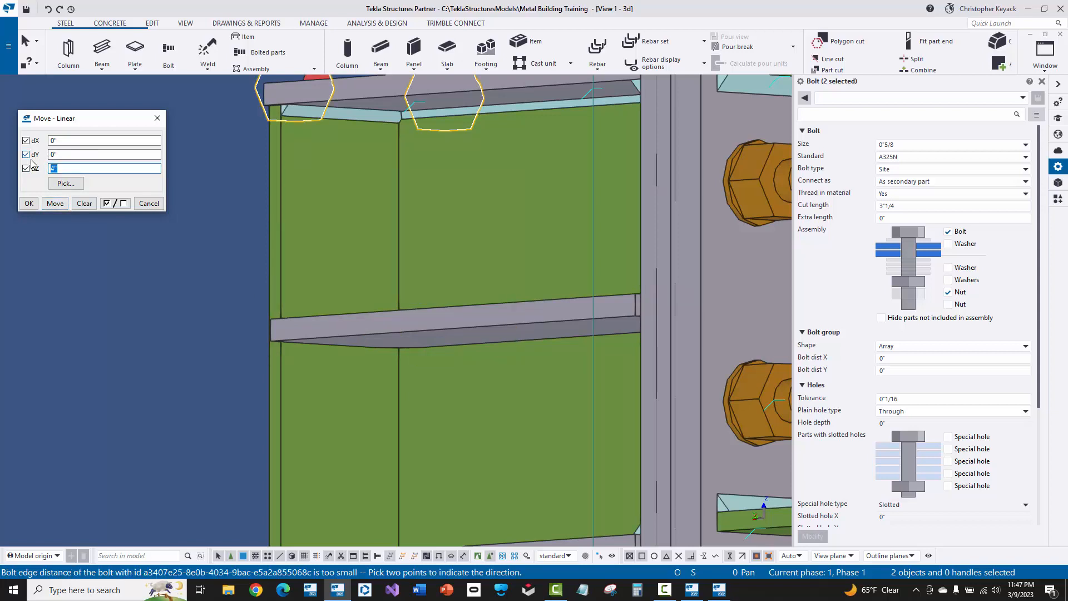
type("-2")
left_click(55, 203)
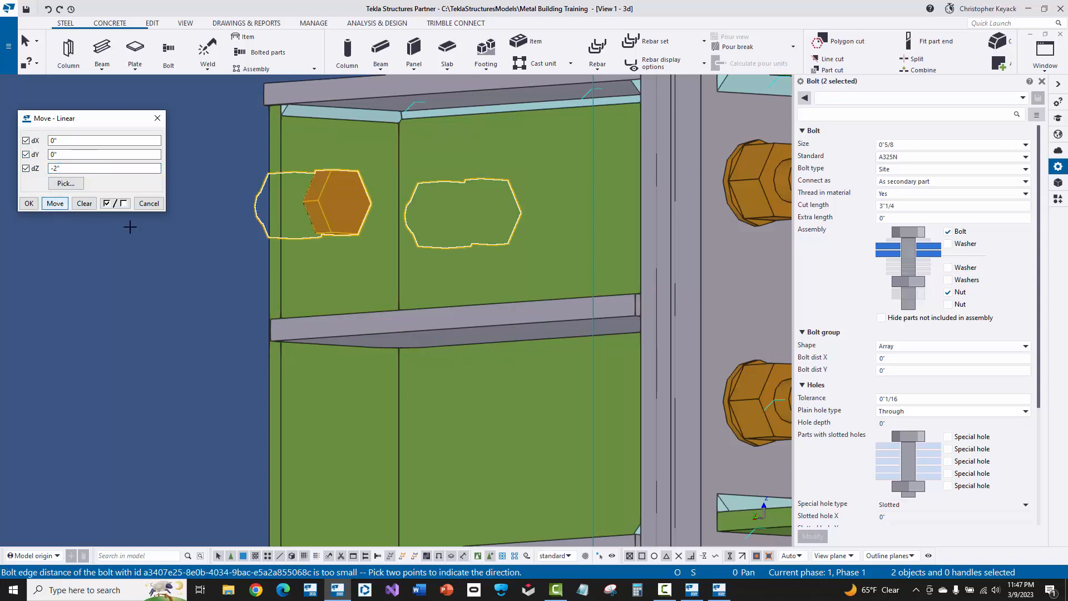
scroll(345, 314, "down", 3)
right_click(765, 129)
left_click(772, 135)
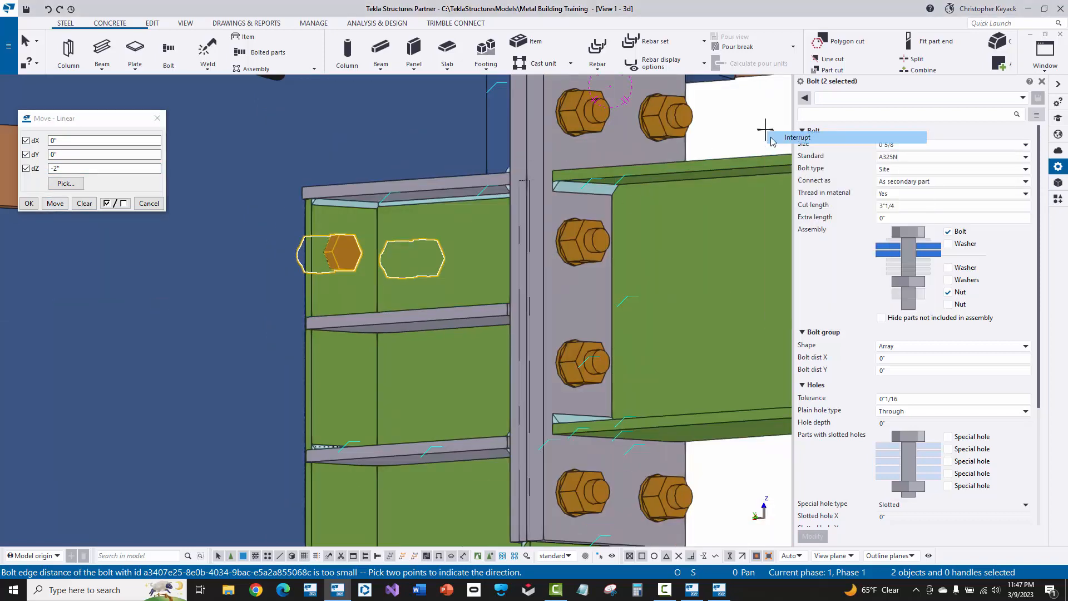
left_click(770, 135)
middle_click_drag(407, 256, 400, 396, "ctrl")
left_click(149, 203)
scroll(629, 308, "down", 3)
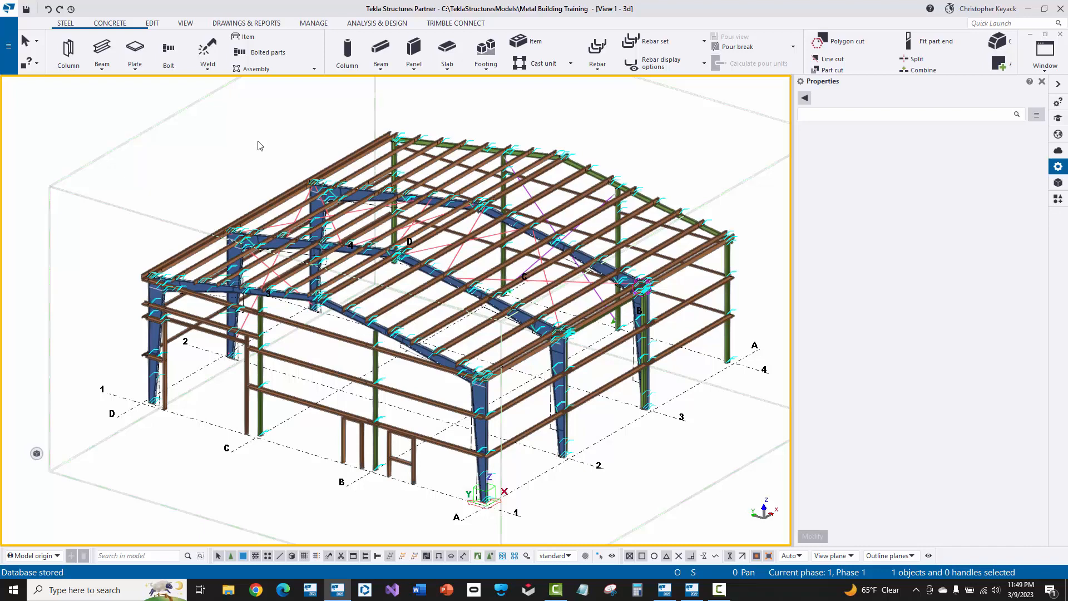
- Run numbering on the modified objects in the model
left_click(236, 23)
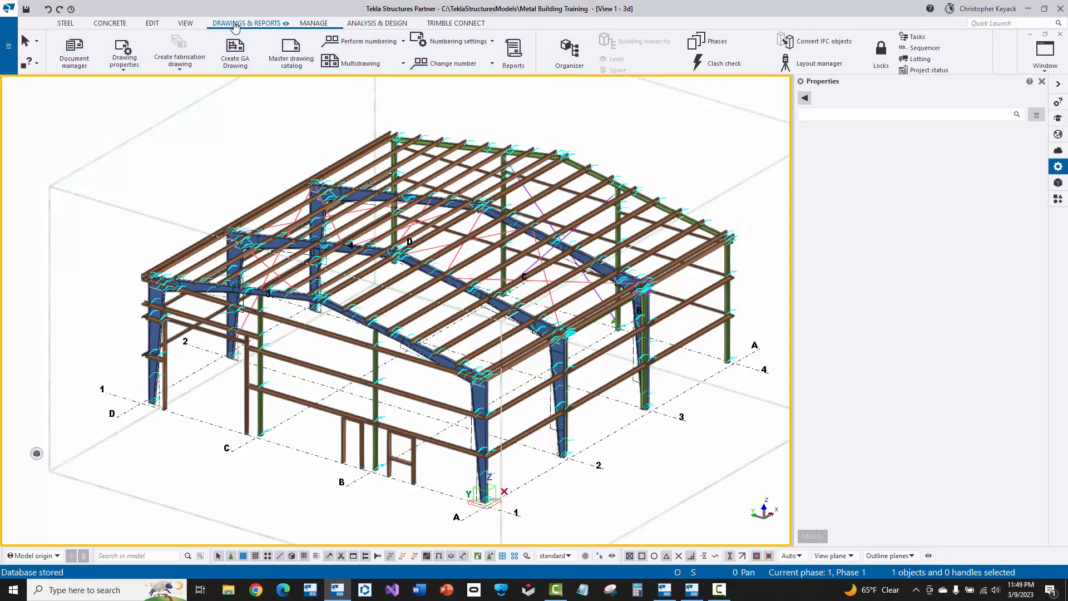
left_click(390, 49)
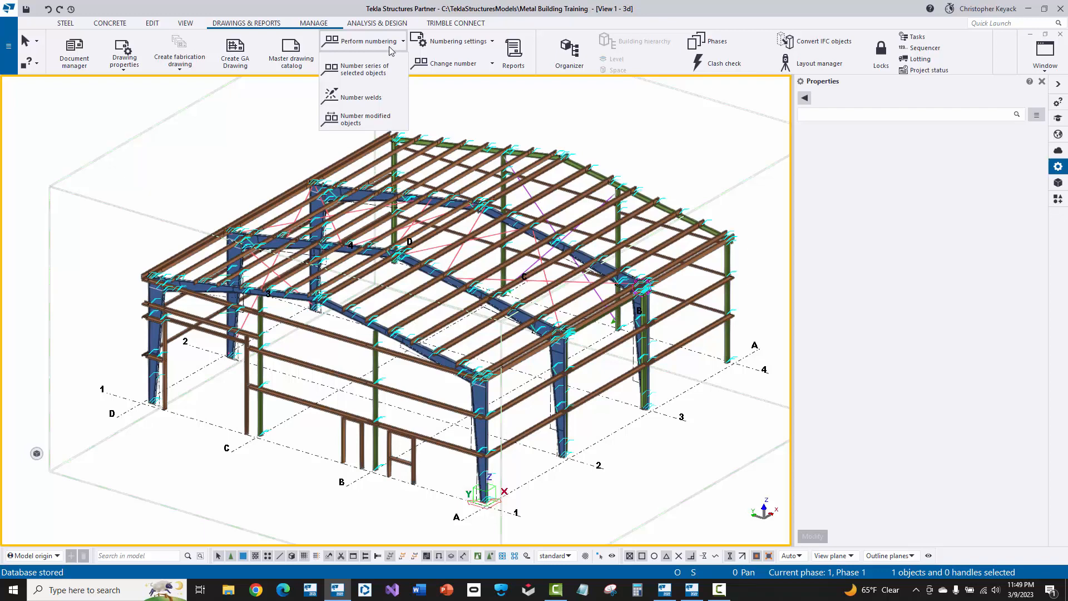
left_click(396, 123)
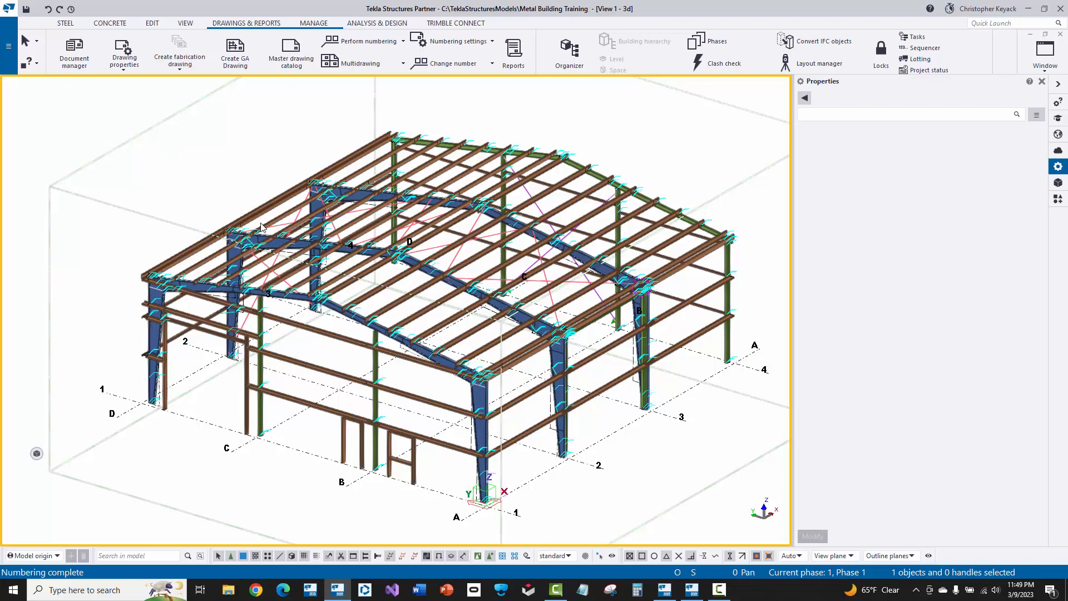
- Inquire the web plate of the grid 2 rafter as a part and check its part and assembly positions
scroll(298, 253, "up", 8)
scroll(295, 267, "up", 3)
left_click(287, 279)
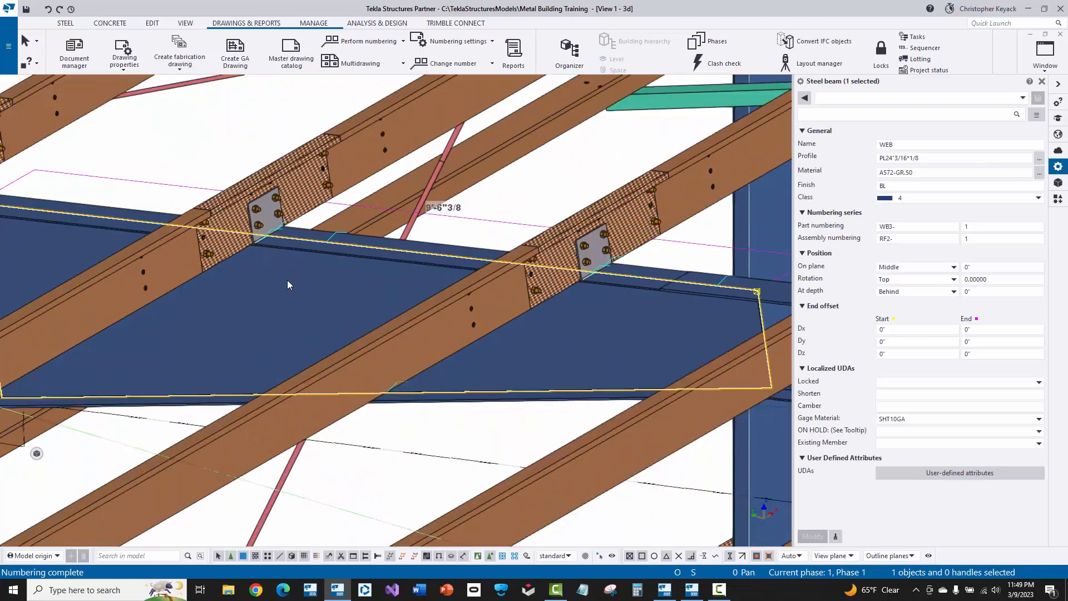
scroll(288, 280, "down", 3)
right_click(287, 278)
mouse_move(309, 304)
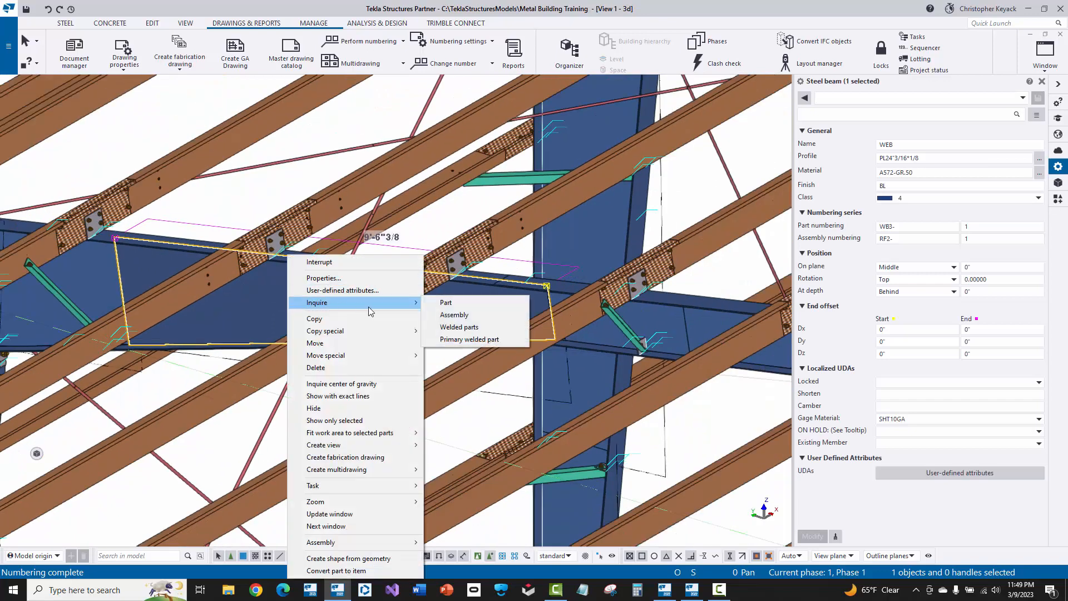
left_click(453, 303)
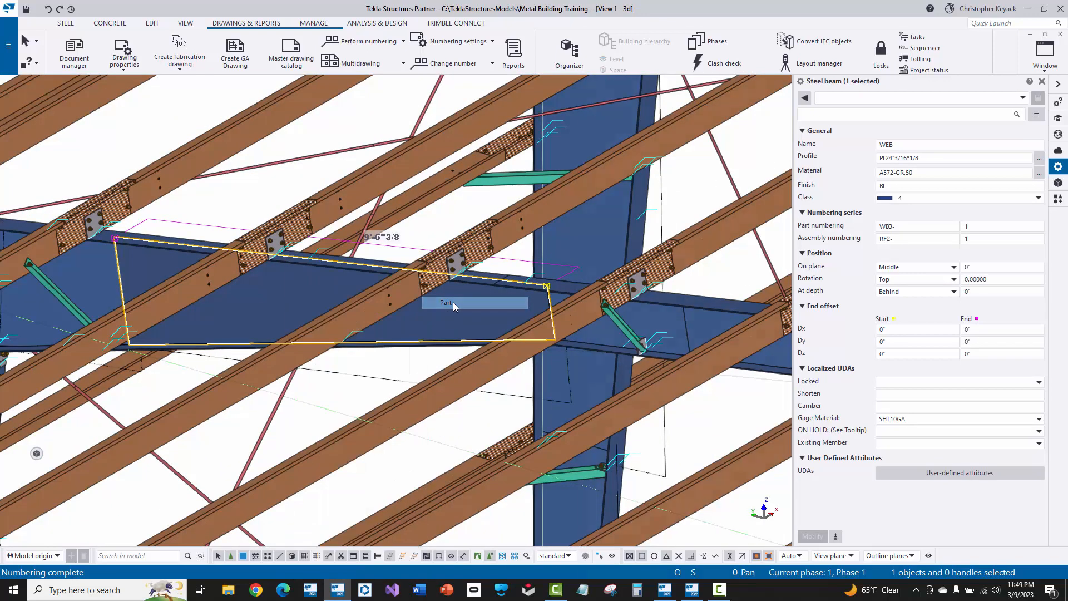
left_click_drag(862, 118, 893, 119)
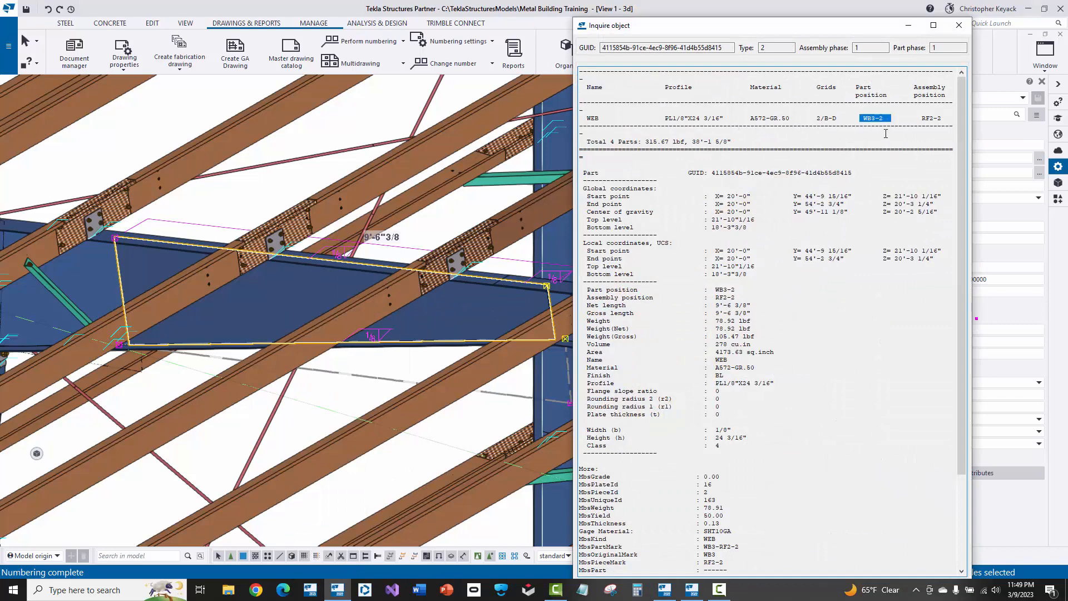
left_click_drag(914, 117, 943, 118)
left_click_drag(863, 119, 943, 119)
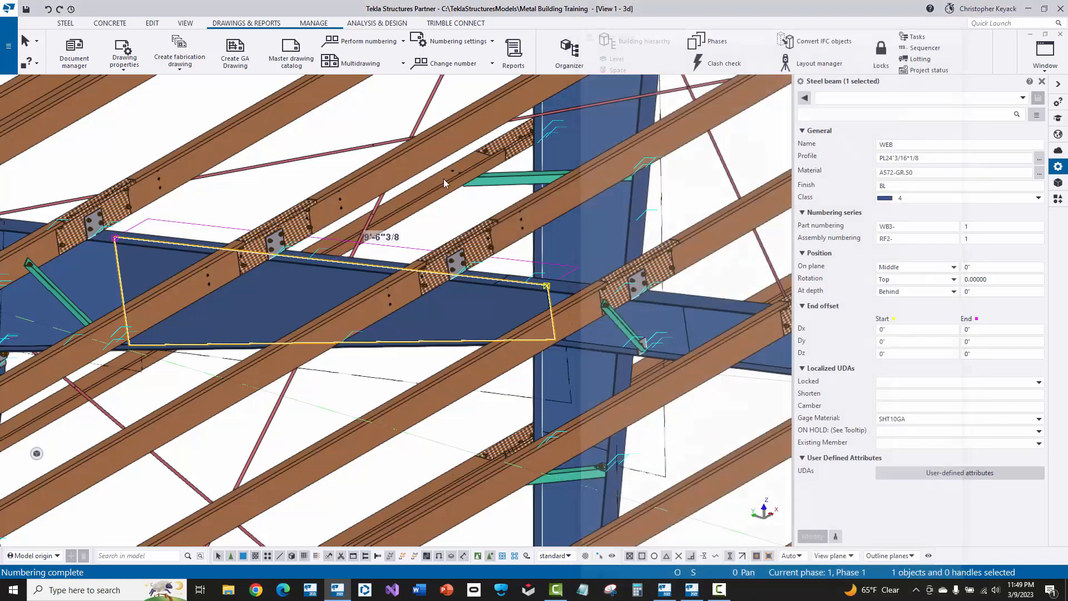
left_click(959, 25)
- Inquire the assembly of the grid 2 rafter and examine the members it covers along the frame
left_click(268, 186)
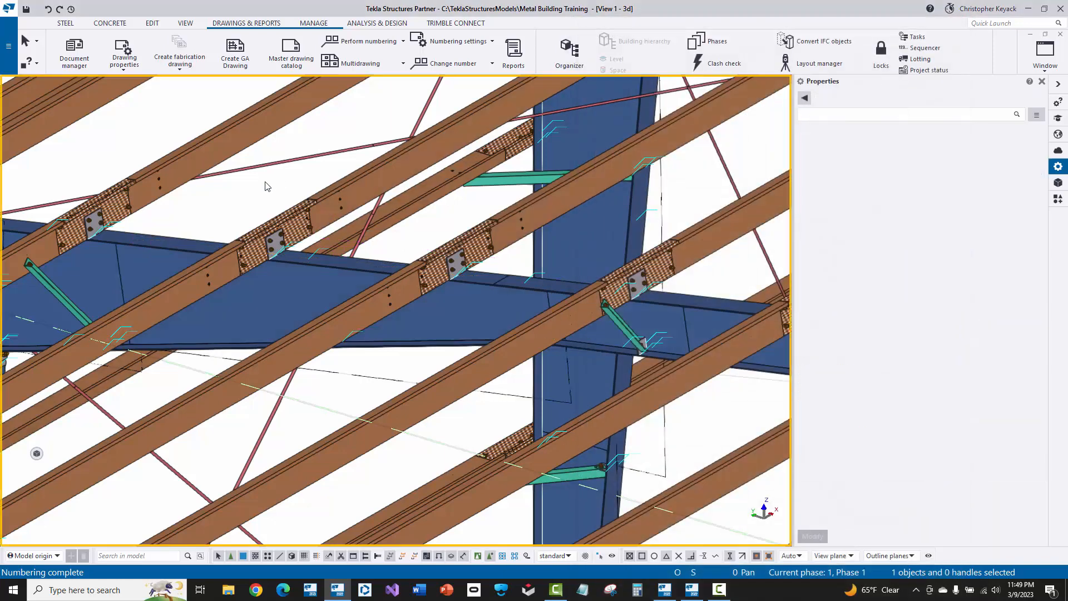
scroll(217, 316, "down", 3)
middle_click_drag(202, 314, 254, 273)
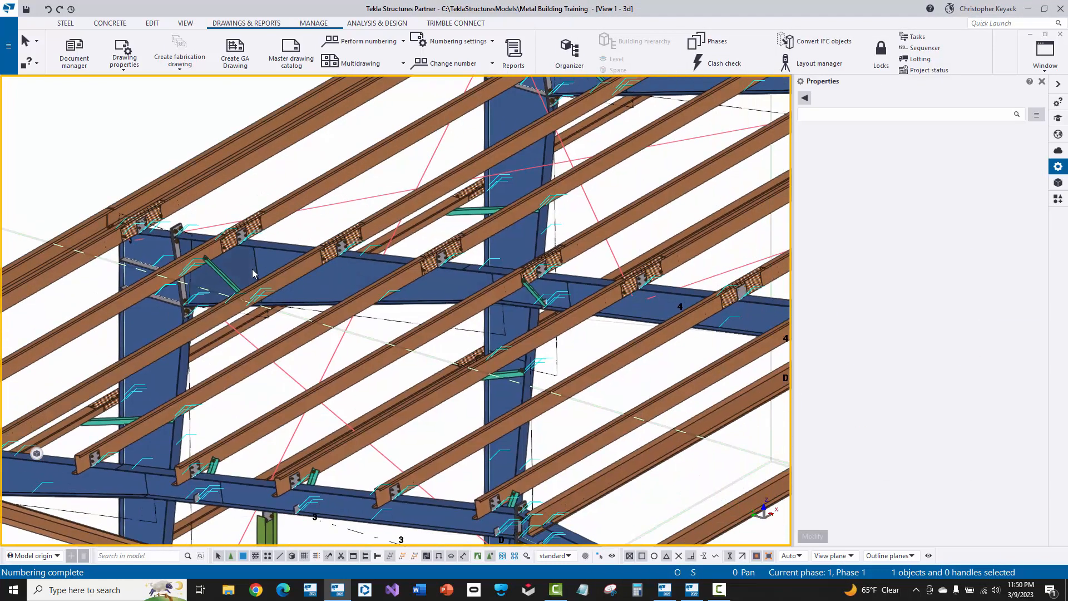
left_click(333, 283)
right_click(333, 283)
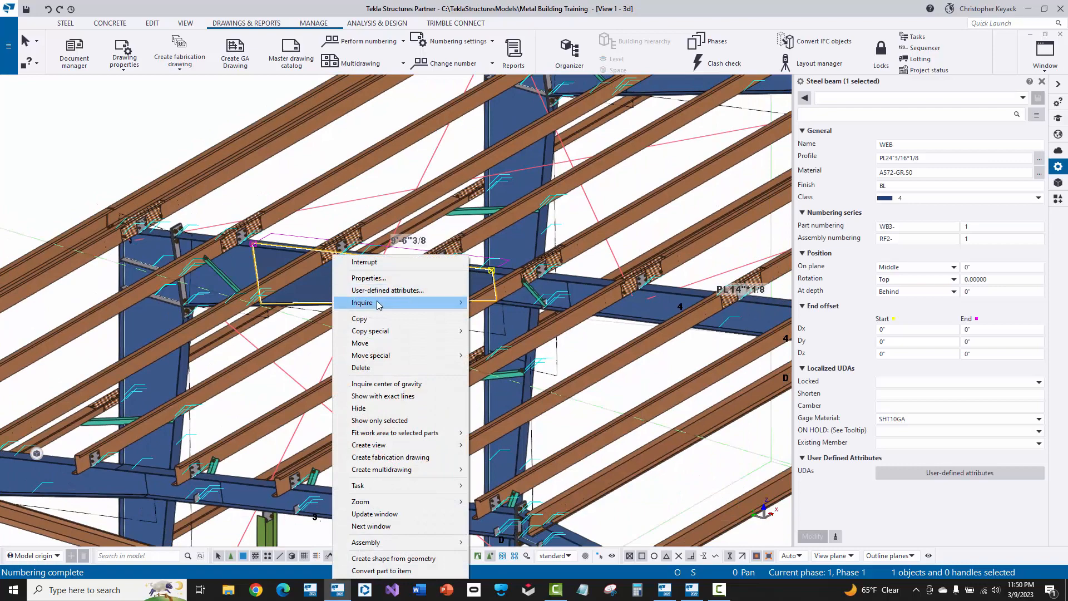
mouse_move(405, 303)
left_click(495, 315)
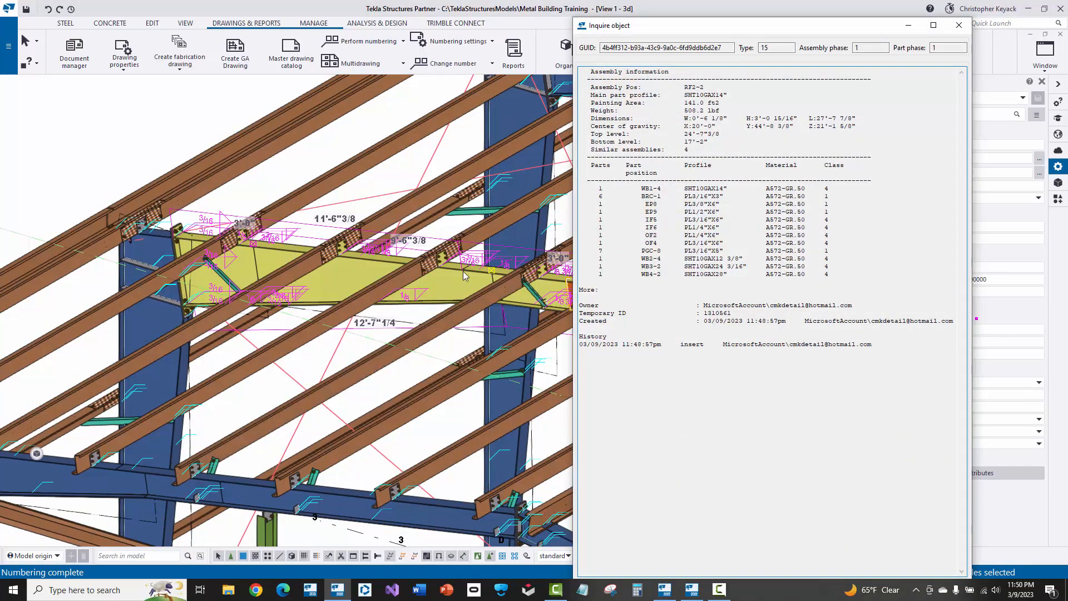
middle_click_drag(504, 319, 352, 309)
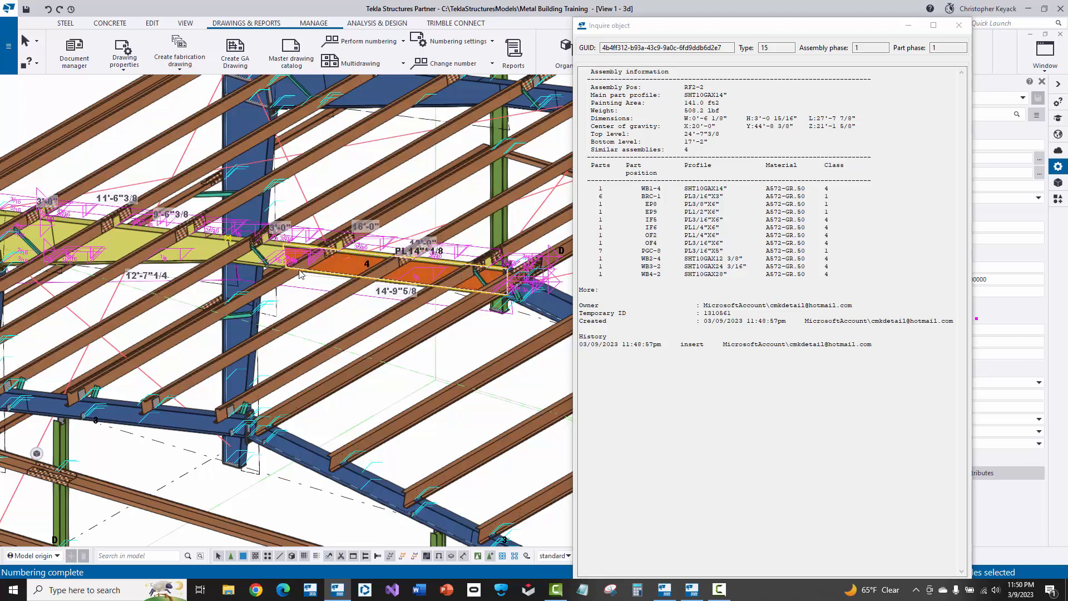
middle_click_drag(426, 267, 469, 262)
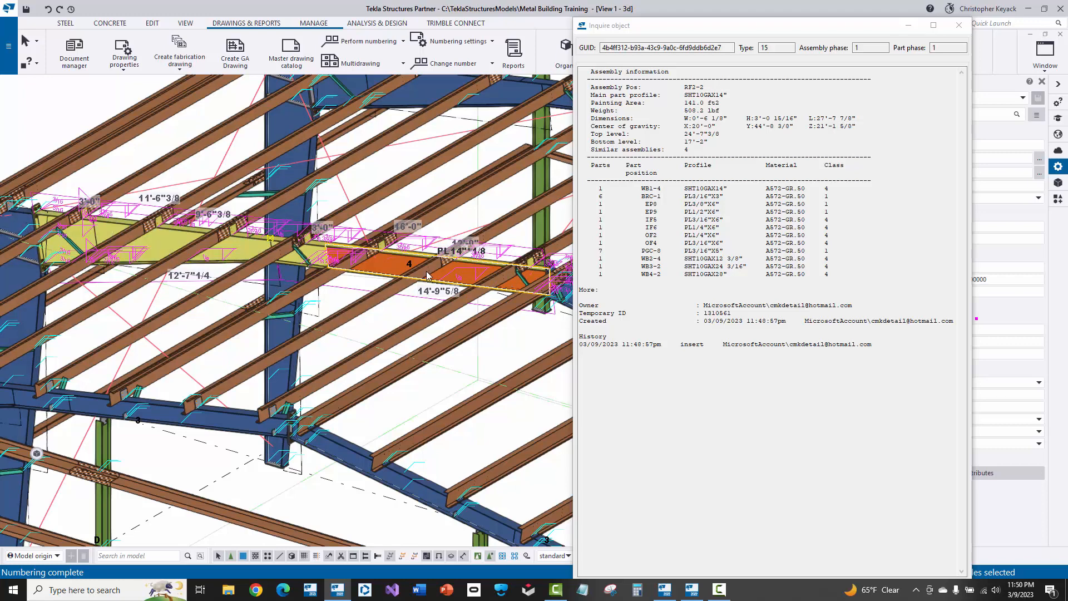
- Review the part positions listed for the rafter assembly and close the inquiry report
left_click_drag(594, 189, 722, 250)
left_click(671, 265)
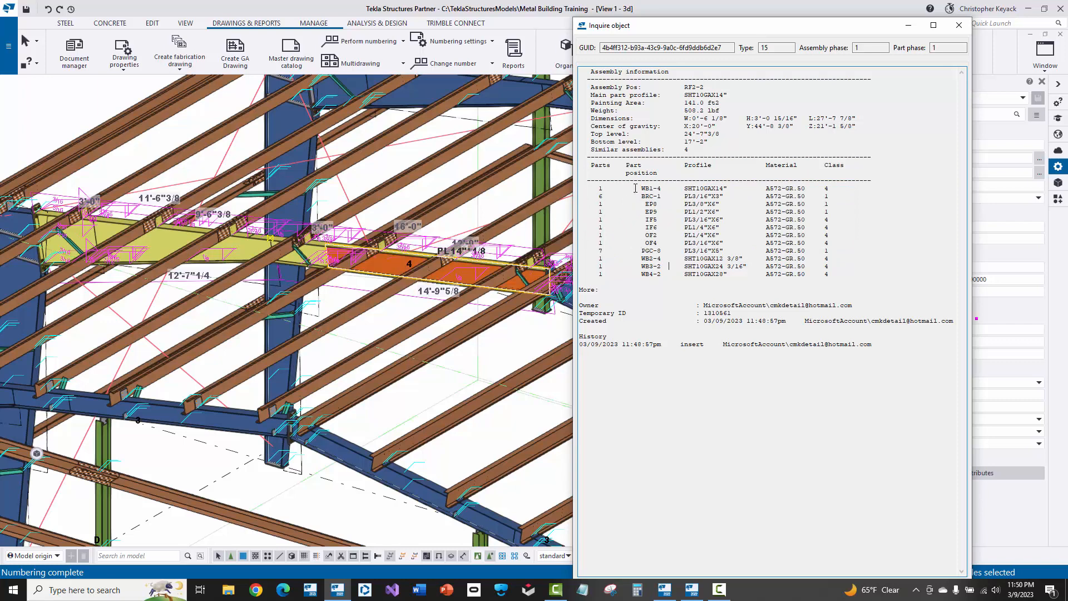
left_click_drag(636, 189, 674, 264)
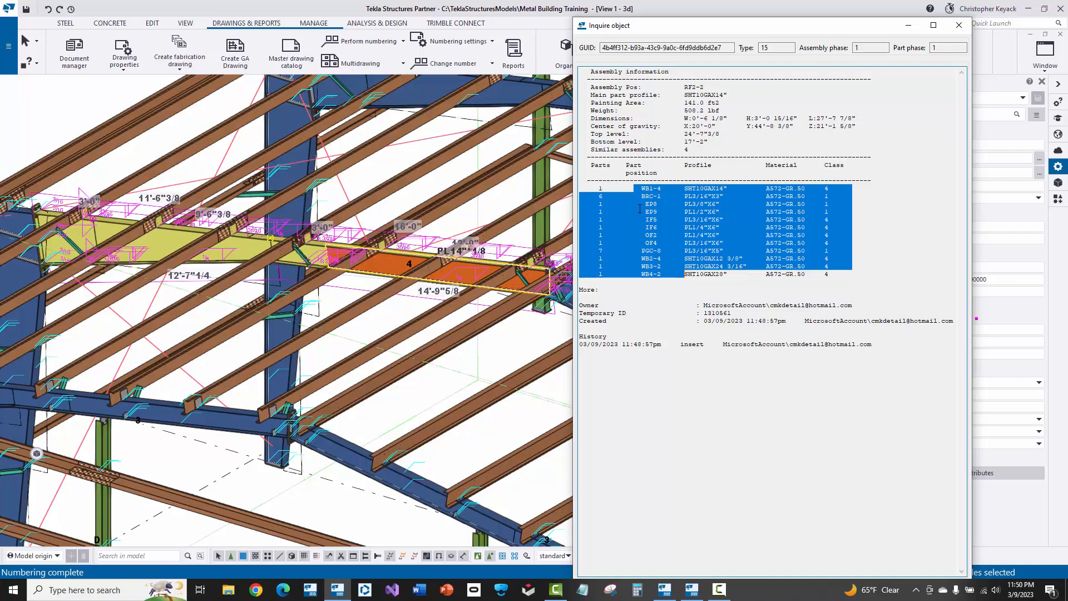
left_click(959, 25)
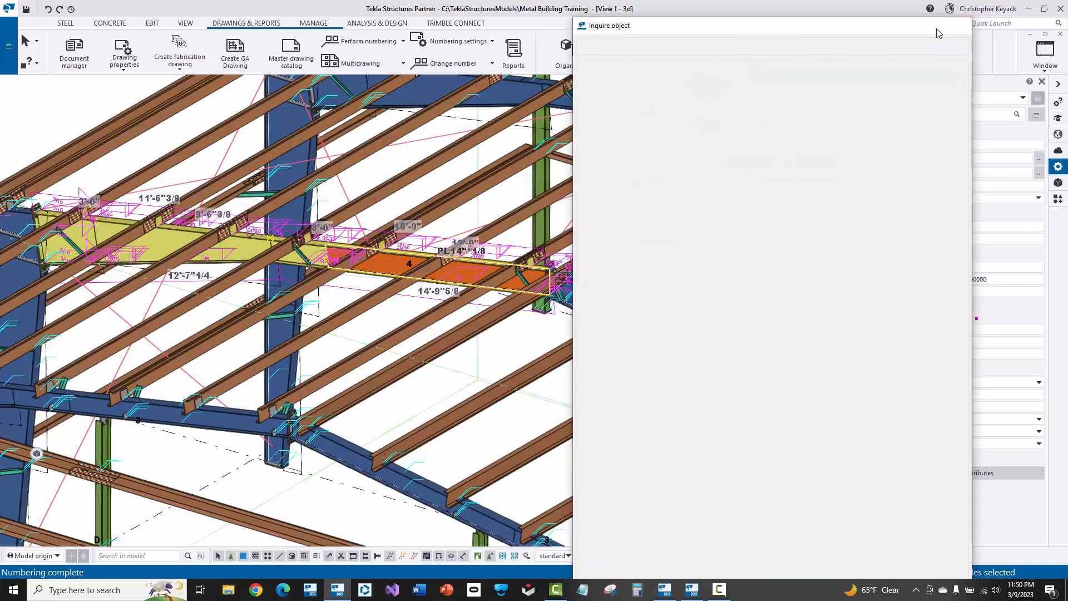
- Open the Master Drawing Catalog and set the model's selection filter to MBS_Rigid_Frame
scroll(131, 242, "down", 10)
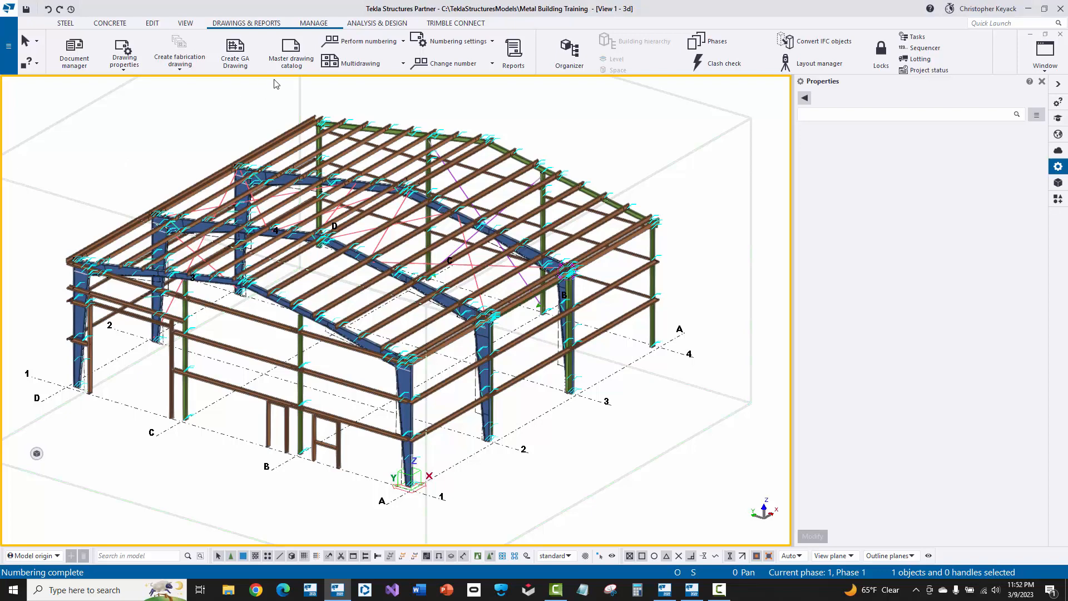
left_click(291, 49)
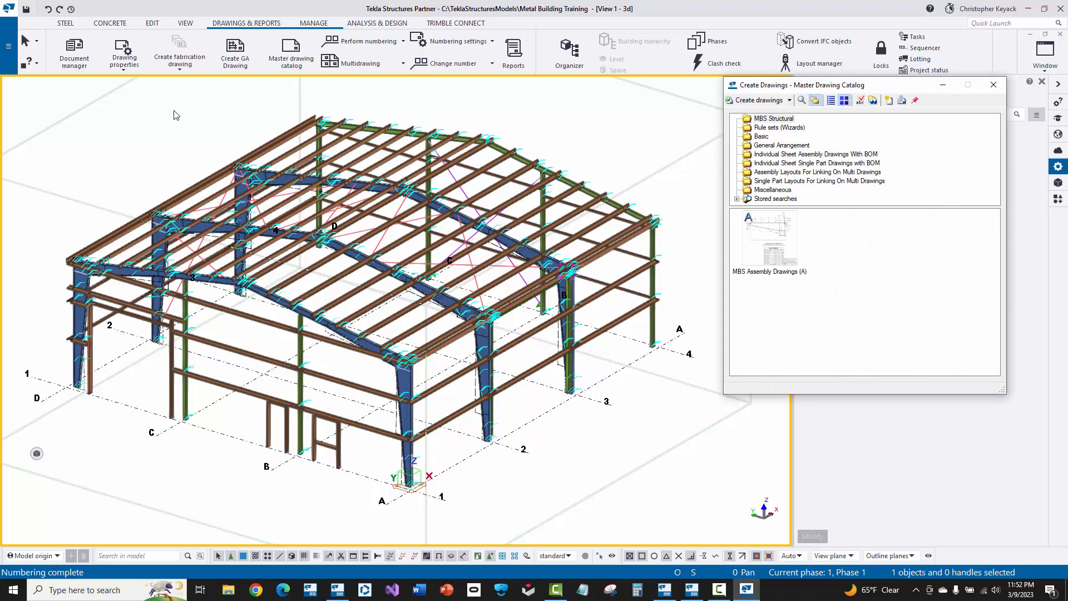
left_click(568, 556)
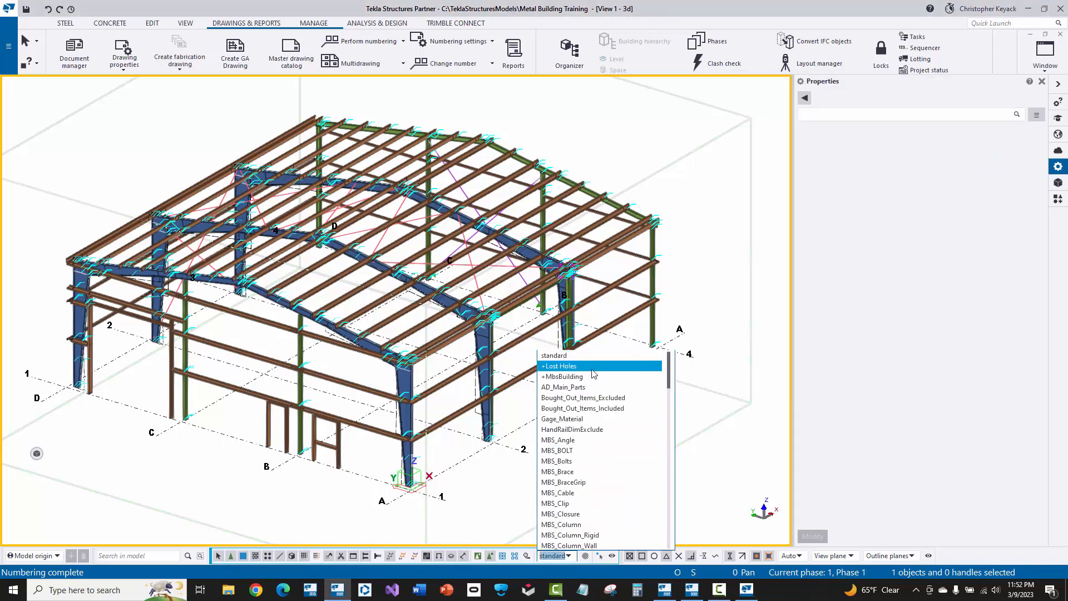
scroll(618, 417, "down", 2)
scroll(620, 425, "down", 2)
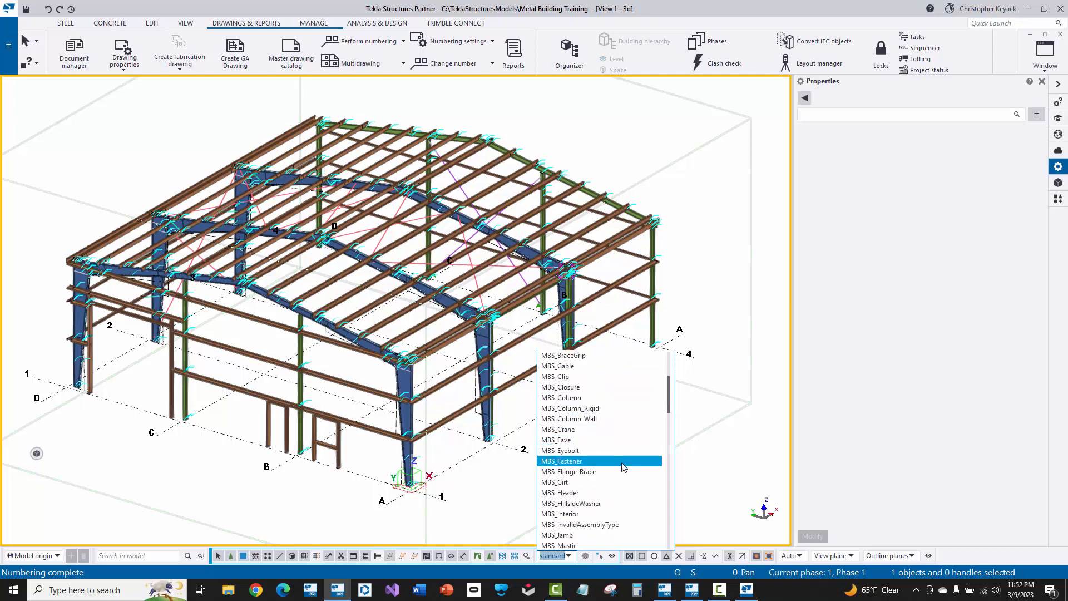
scroll(623, 466, "down", 2)
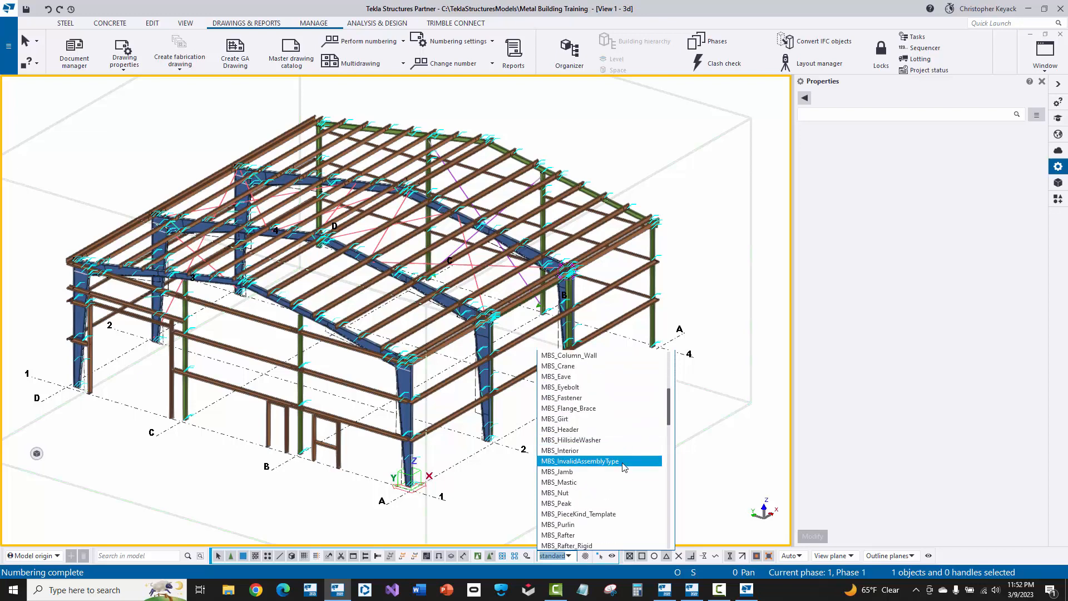
scroll(626, 467, "down", 1)
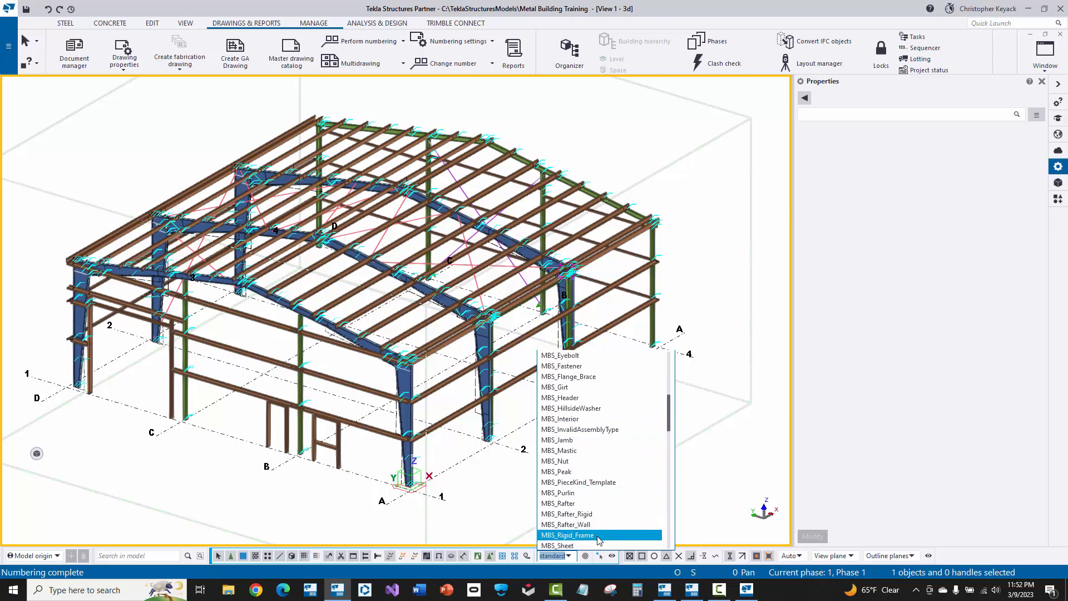
left_click(600, 536)
- Select all rigid frame members of the building with an area selection around the whole model
scroll(573, 490, "down", 2)
left_click_drag(98, 155, 706, 511)
scroll(621, 423, "up", 2)
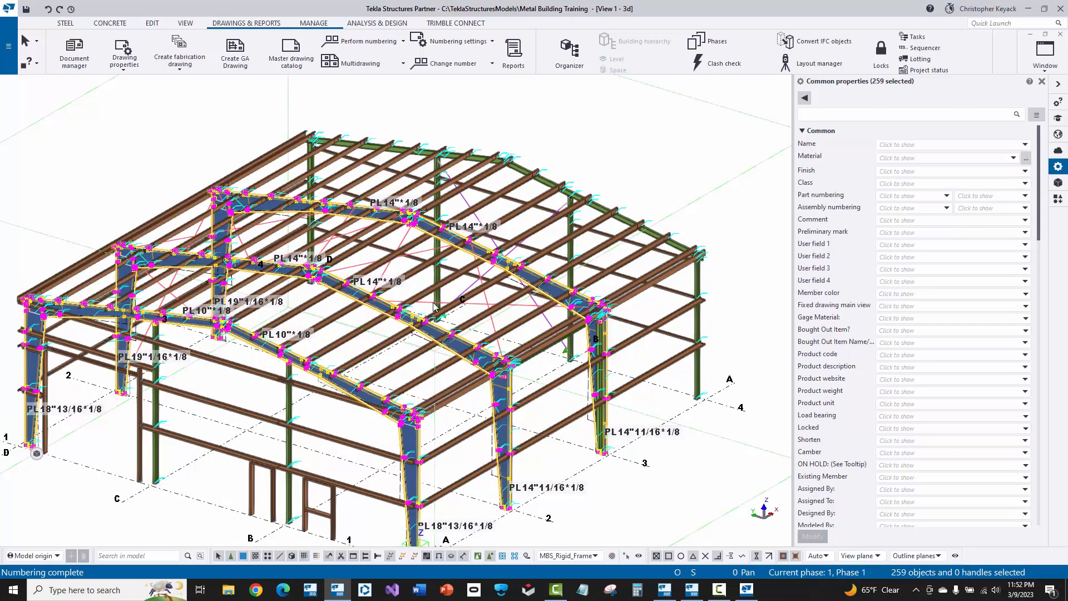
scroll(611, 251, "up", 3)
scroll(554, 250, "down", 5)
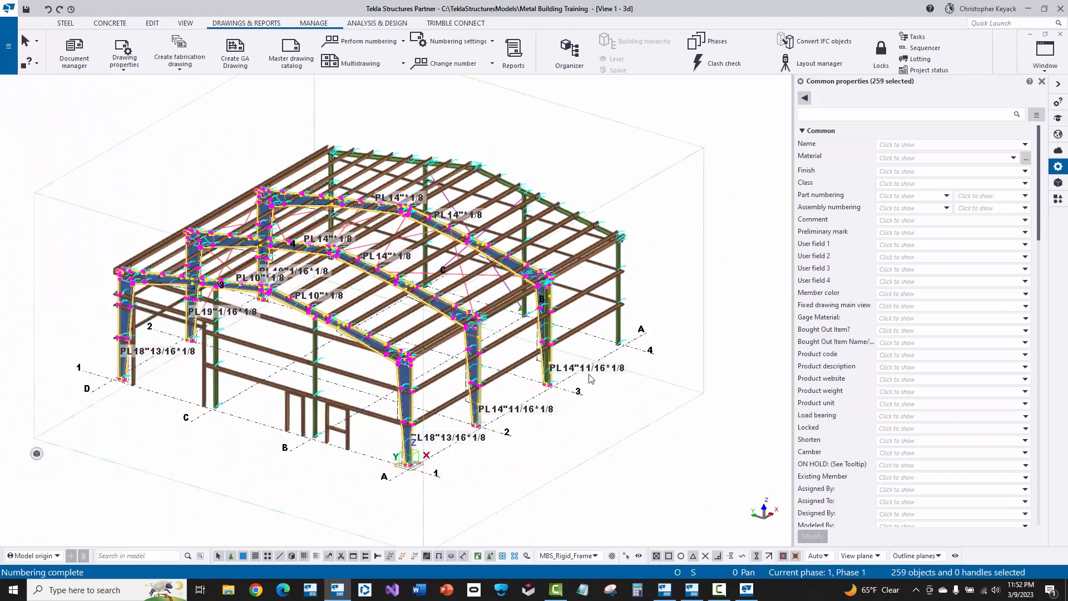
- Create assembly drawings of the selected rigid frame members with the MBS Assembly Drawings master drawing, and close the catalog
left_click(746, 590)
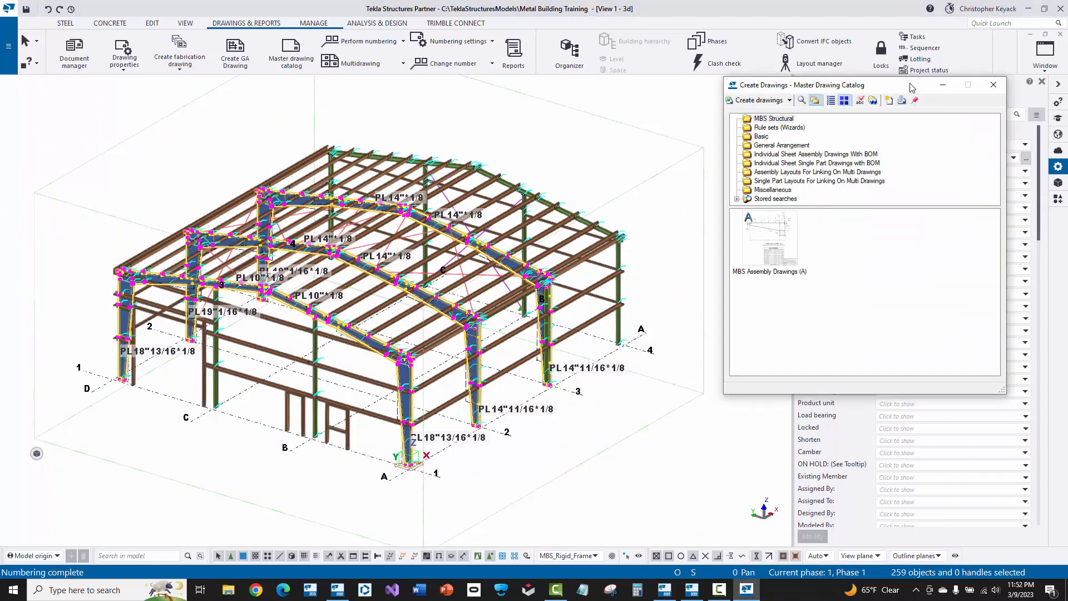
mouse_move(905, 85)
left_mouse_down()
mouse_move(844, 84)
mouse_move(843, 112)
mouse_move(813, 92)
left_mouse_up()
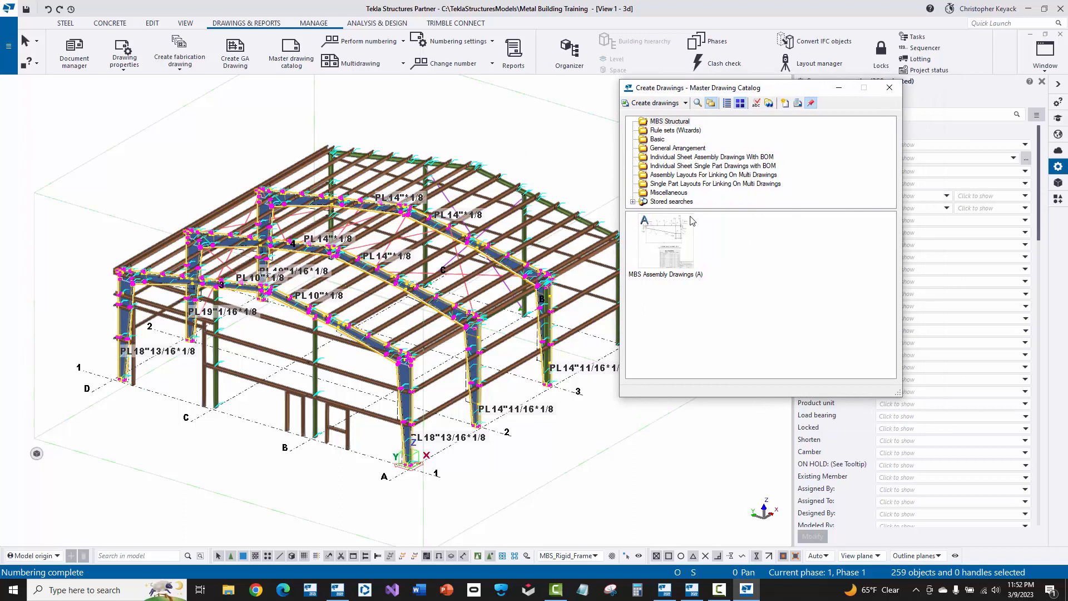
left_click(667, 273)
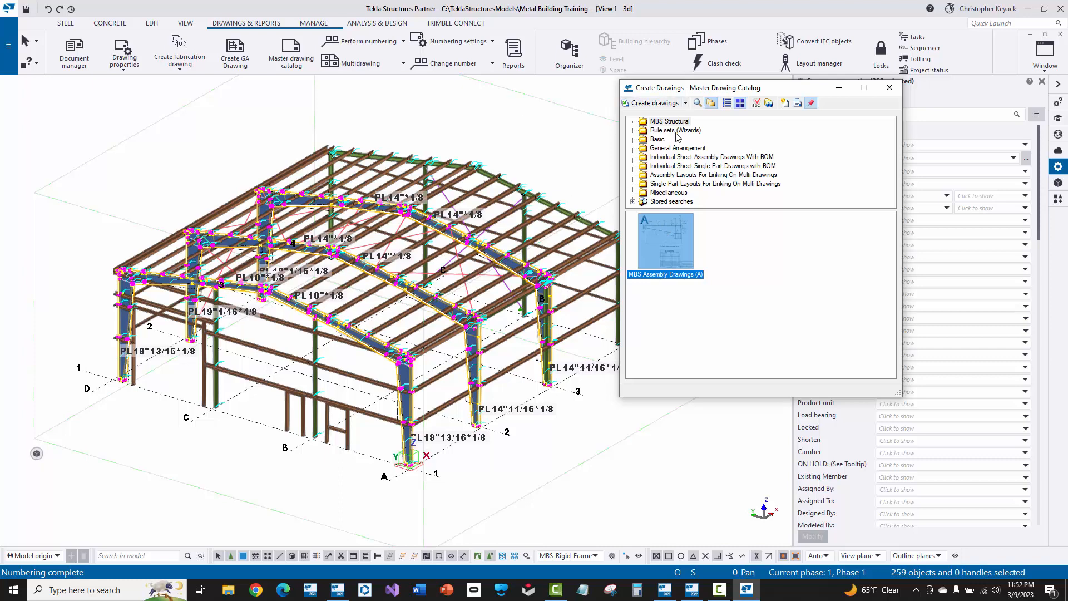
left_click(686, 104)
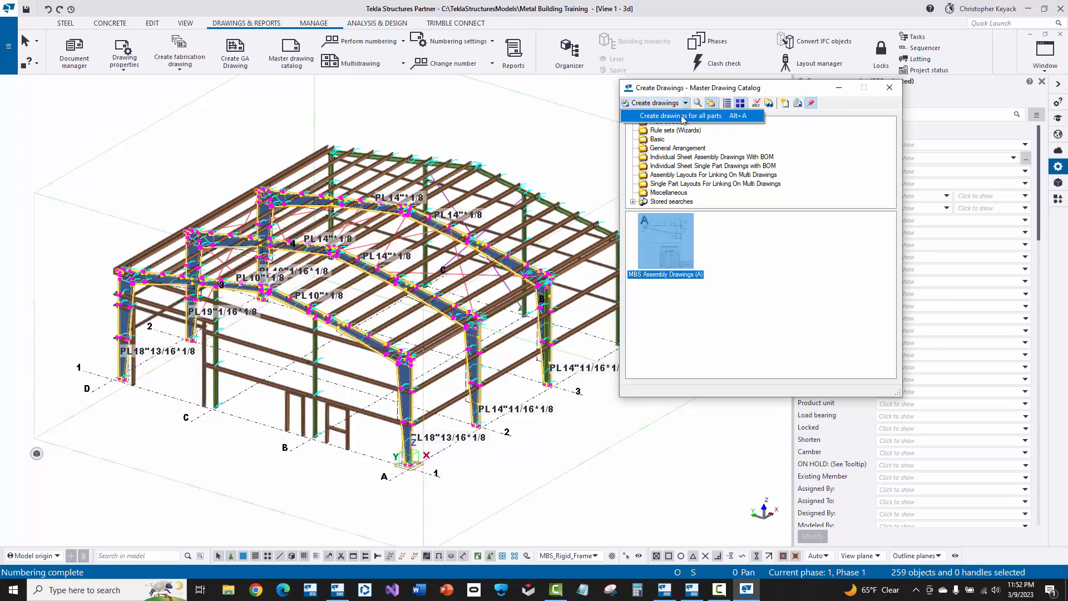
left_click(688, 87)
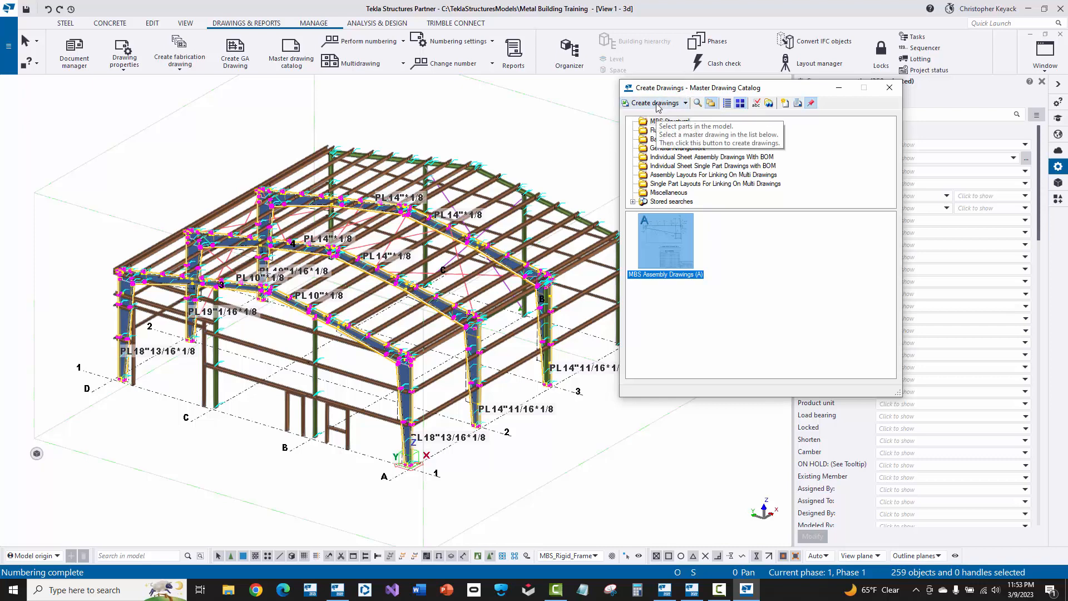
left_click(657, 104)
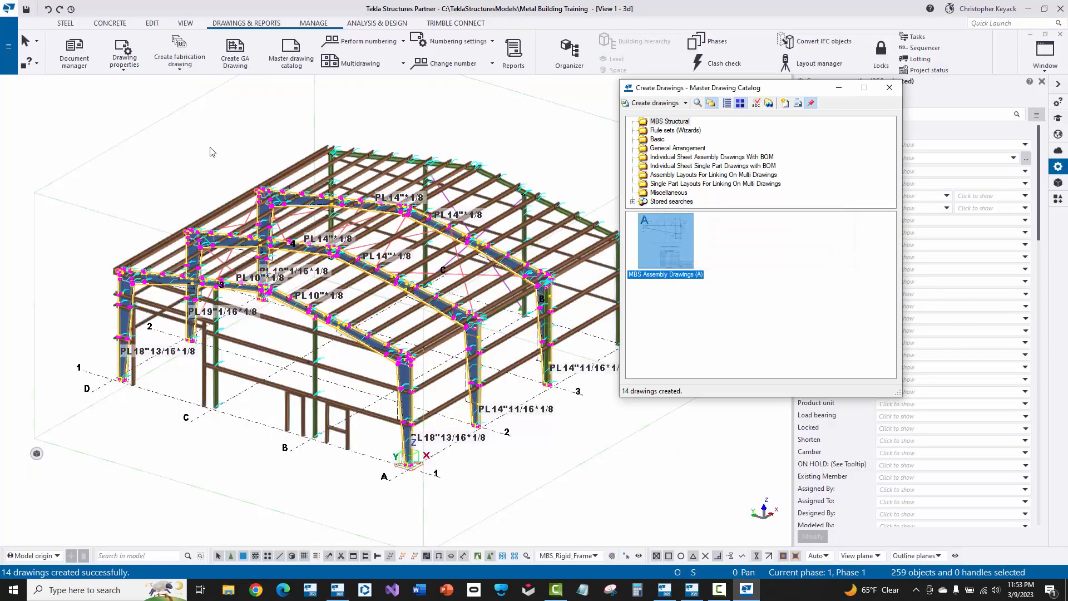
left_click(890, 87)
left_click(554, 124)
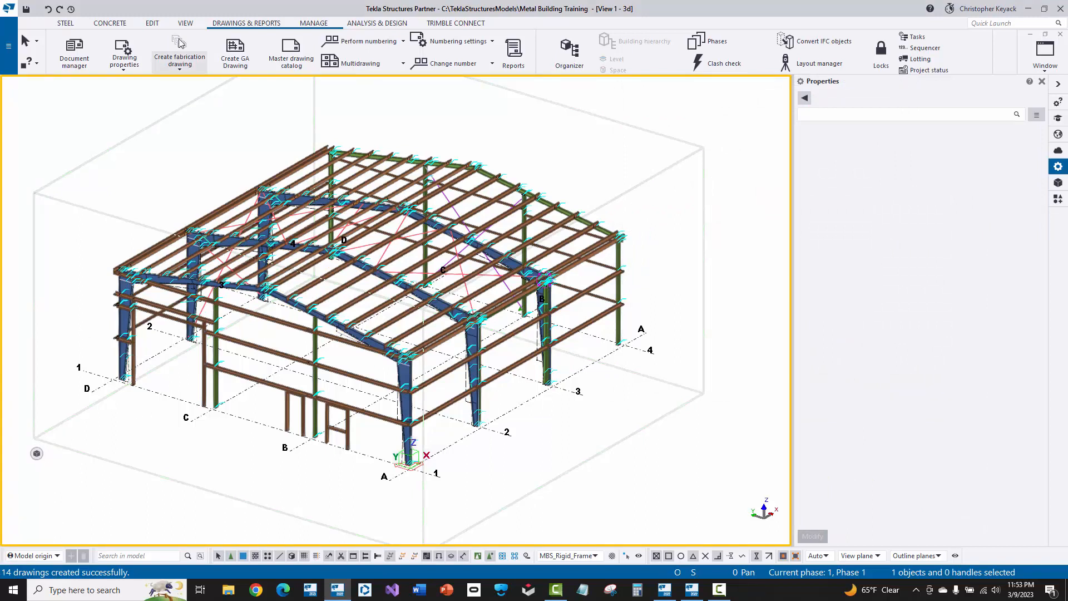
- Open the RF1-1 RF ASSEMBLY drawing from the Document manager and close the document list
left_click(232, 23)
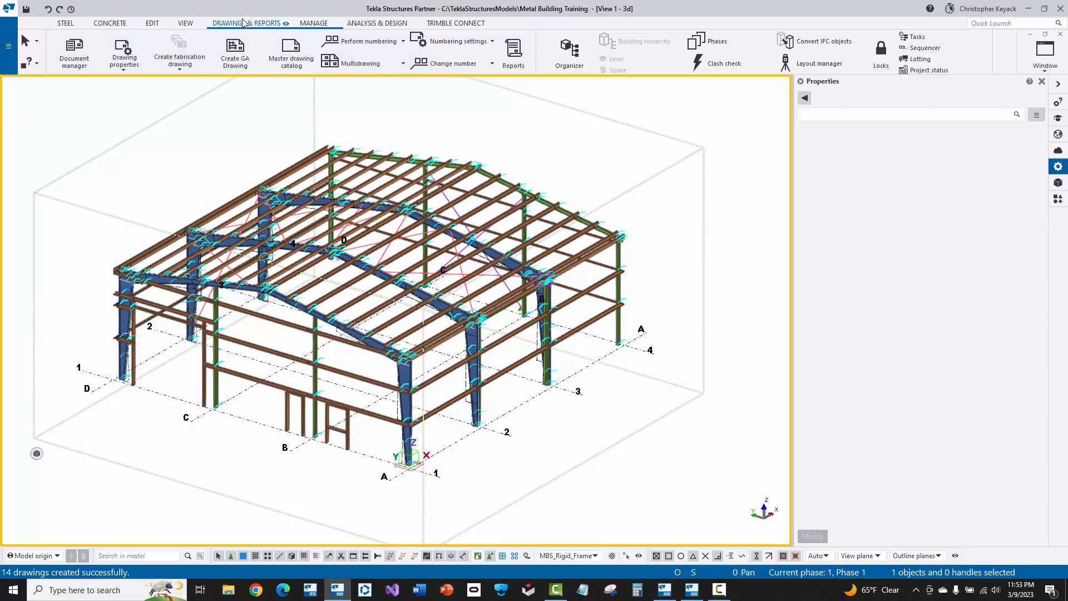
left_click(70, 57)
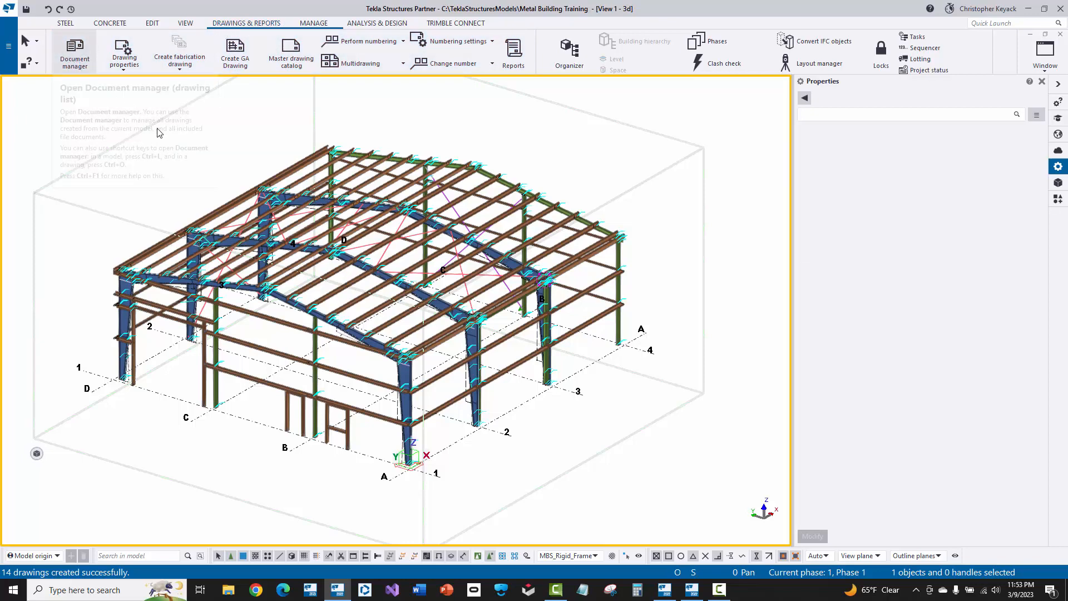
left_click_drag(372, 89, 355, 117)
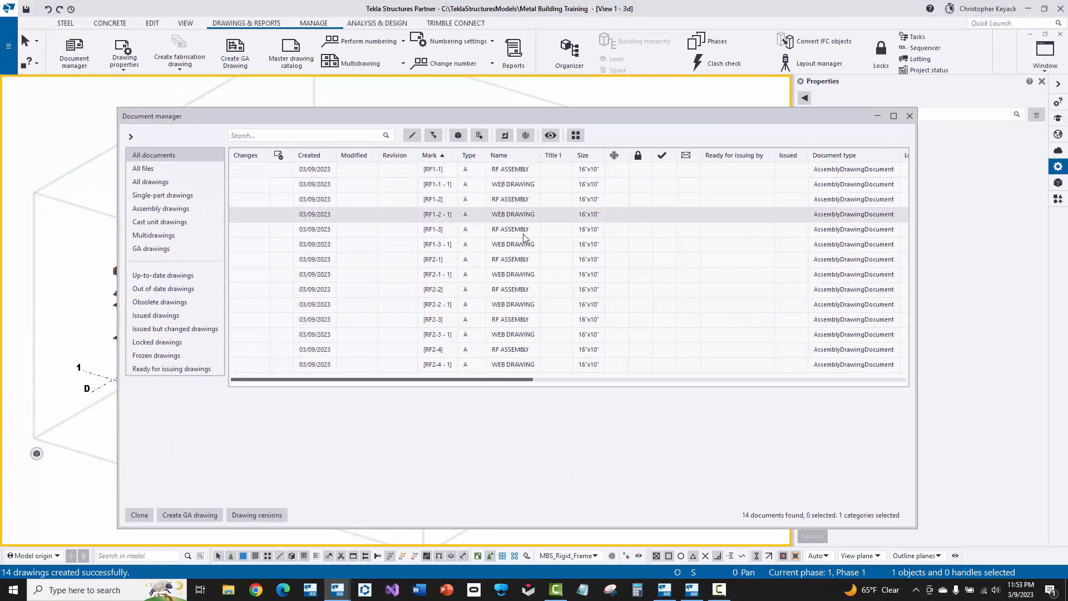
left_click(493, 174)
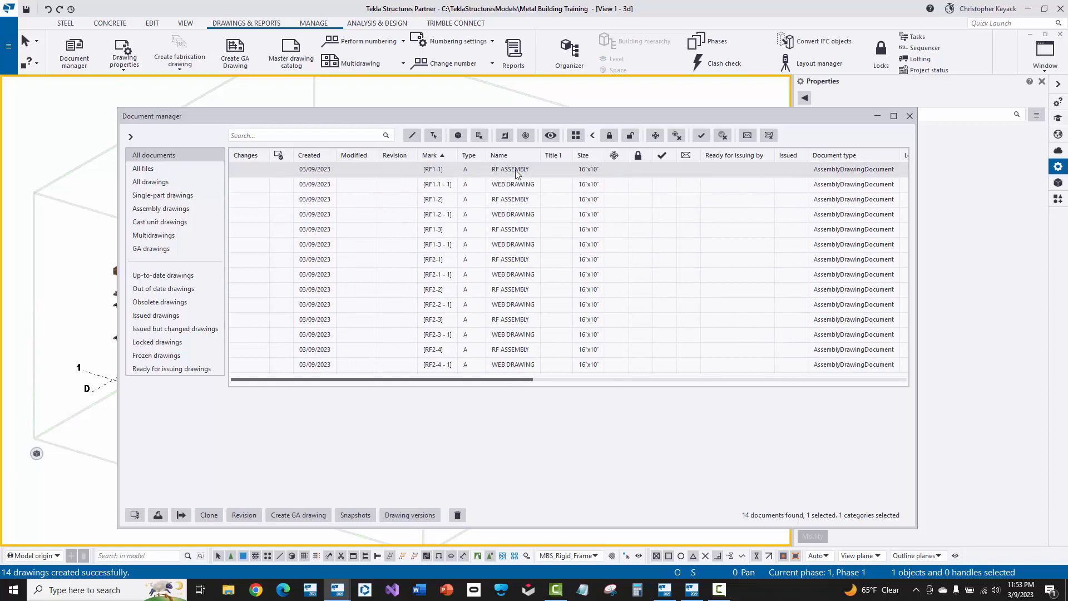
left_click(445, 185)
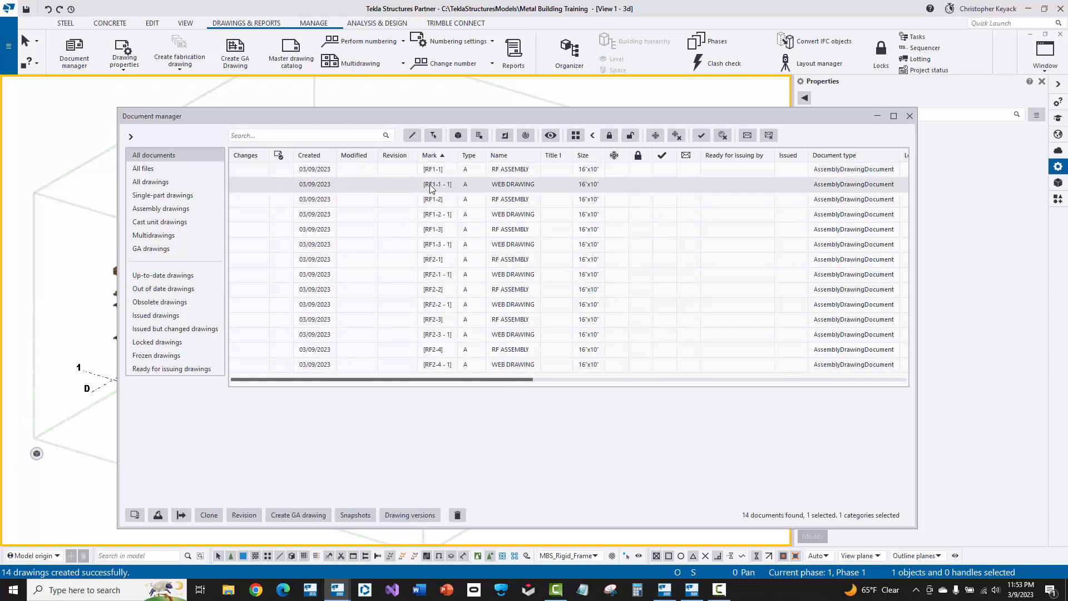
double_click(465, 170)
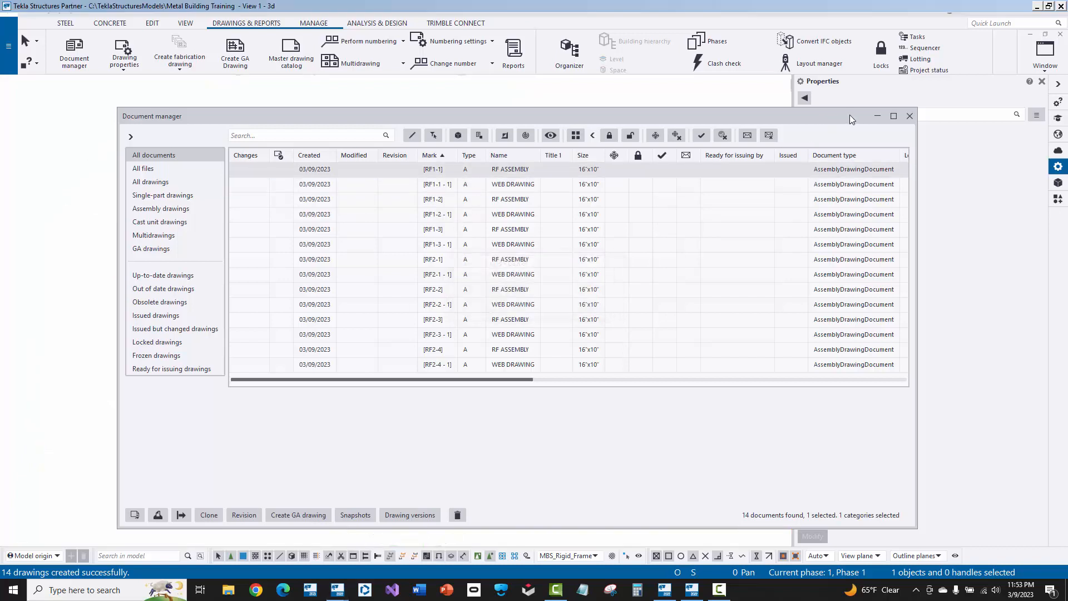
left_click(910, 117)
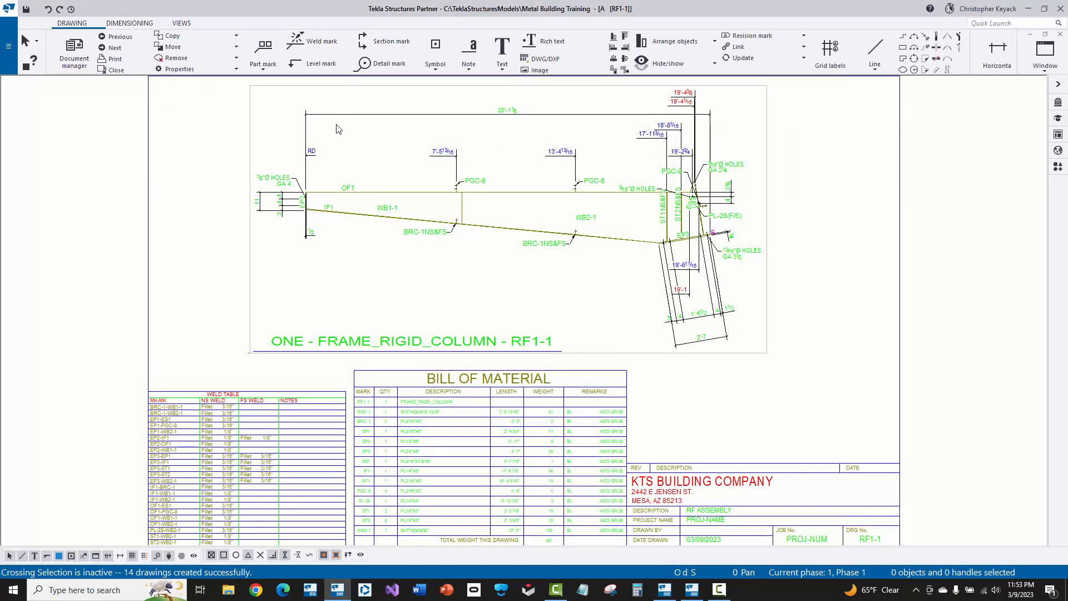
- Check the drawing size options in the RF1-1 drawing's layout properties and close the properties without changes
scroll(282, 358, "up", 2)
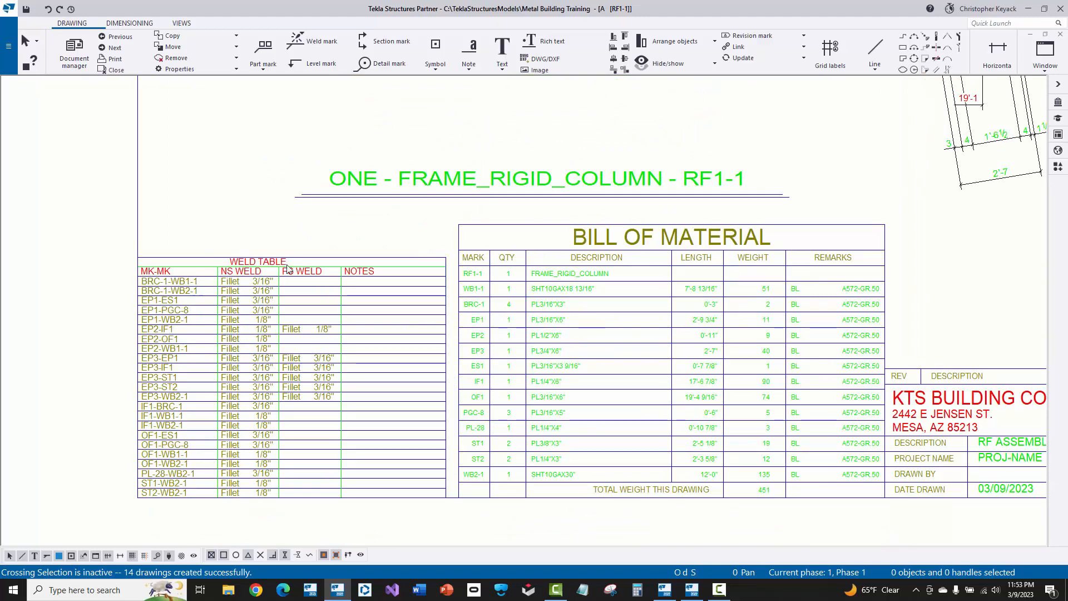
double_click(259, 224)
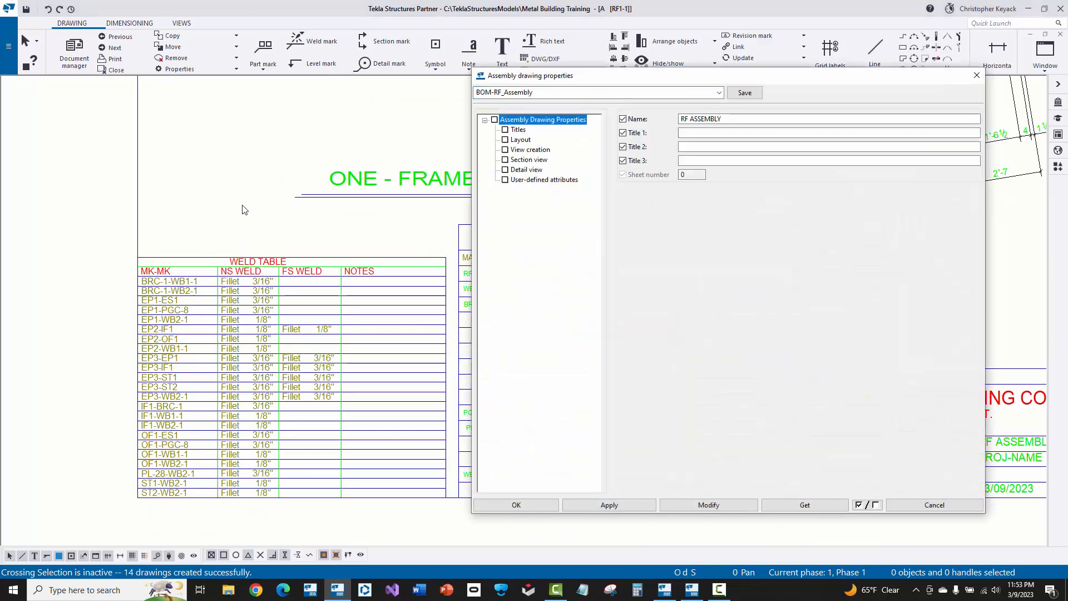
left_click(521, 139)
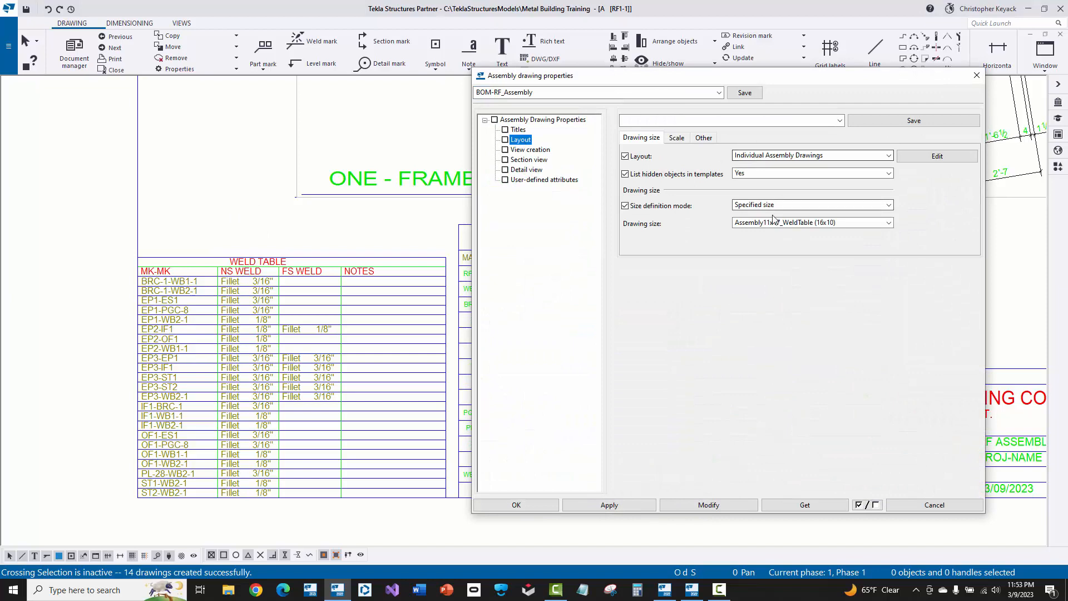
left_click(775, 222)
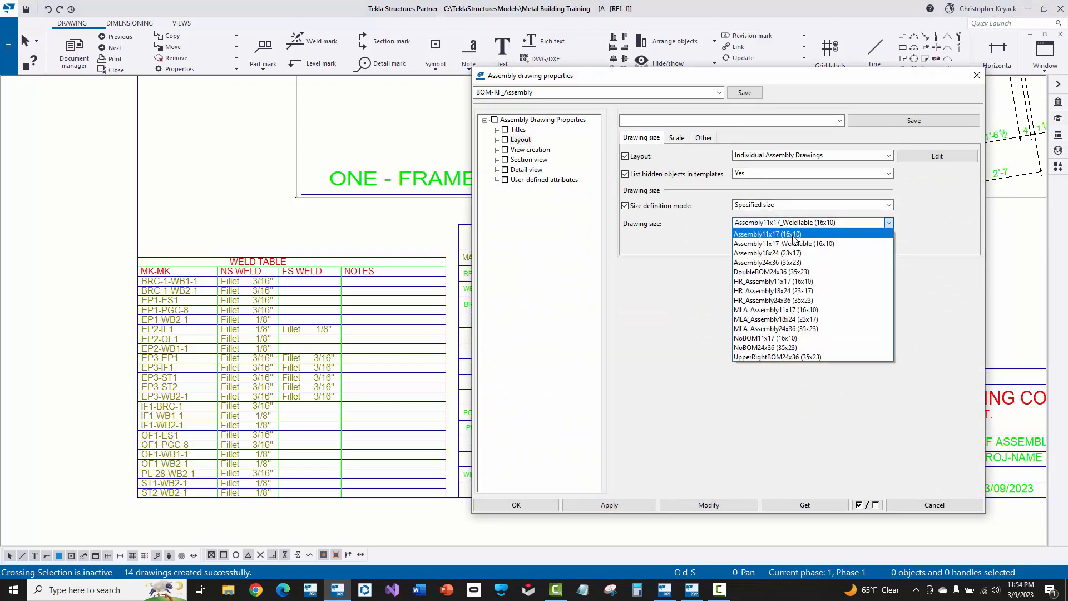
left_click(782, 222)
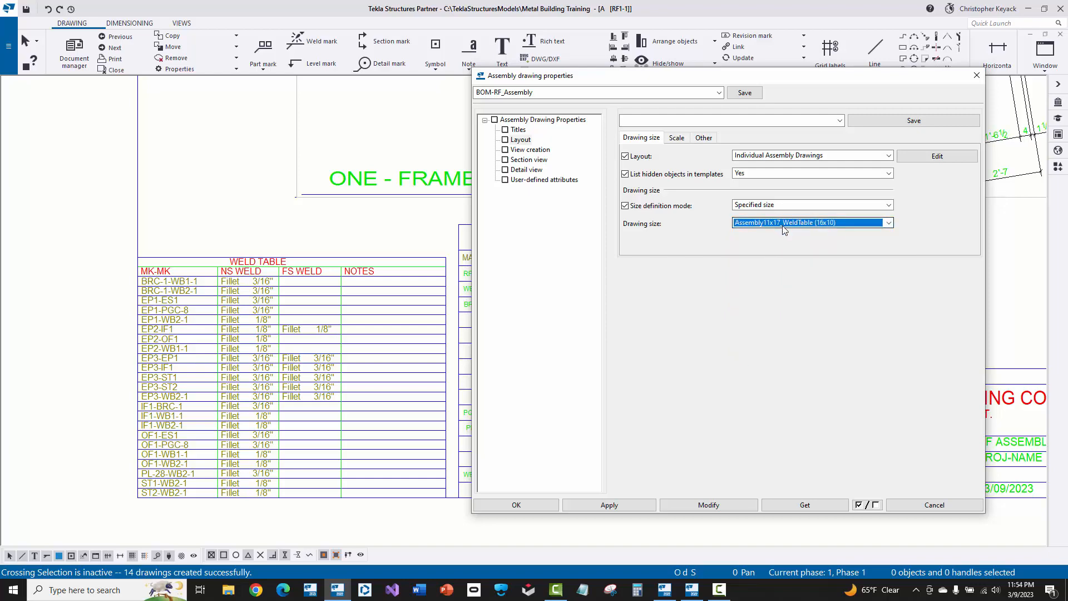
left_click(923, 508)
- Examine the bill of material, title block and dimensioned column view of the RF1-1 drawing
scroll(591, 317, "up", 2)
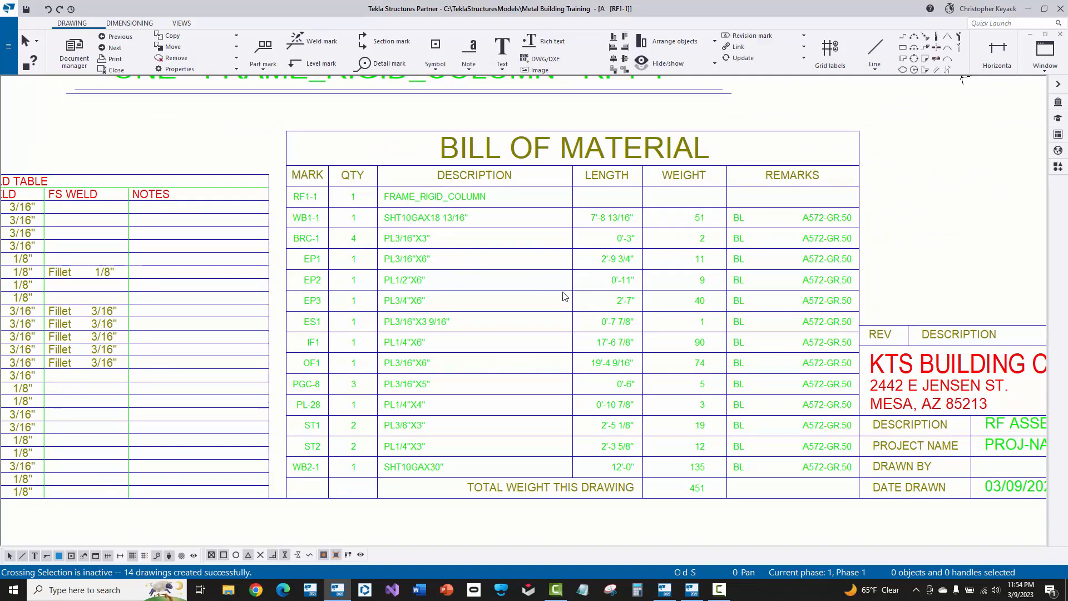
mouse_move(760, 249)
middle_mouse_down()
mouse_move(625, 226)
mouse_move(576, 191)
middle_mouse_up()
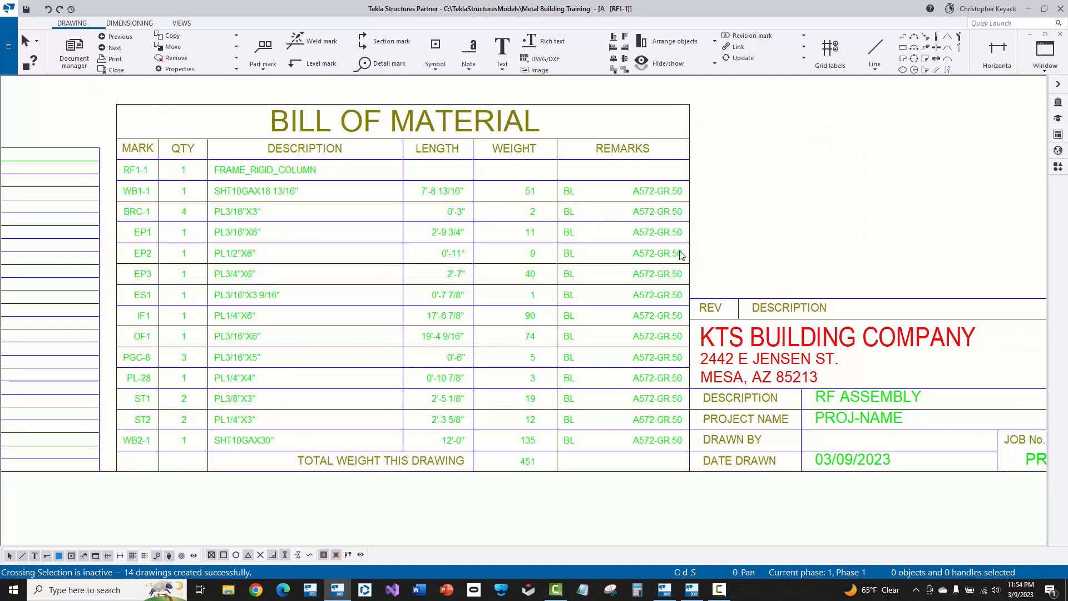
middle_click_drag(683, 212, 494, 198)
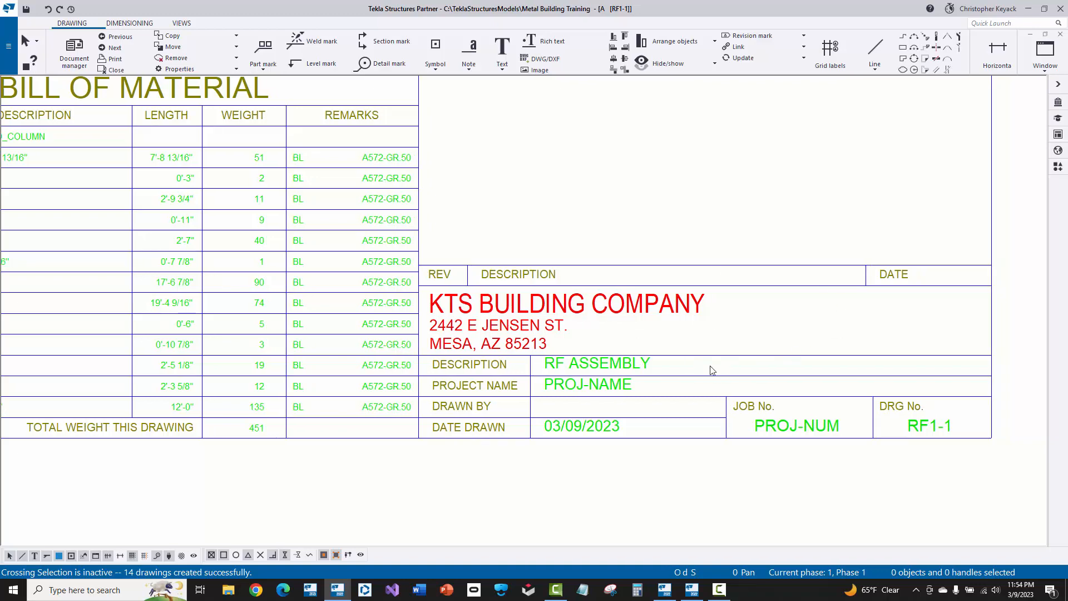
scroll(699, 390, "down", 3)
mouse_move(403, 169)
middle_mouse_down()
mouse_move(544, 370)
mouse_move(522, 408)
middle_mouse_up()
scroll(401, 195, "up", 3)
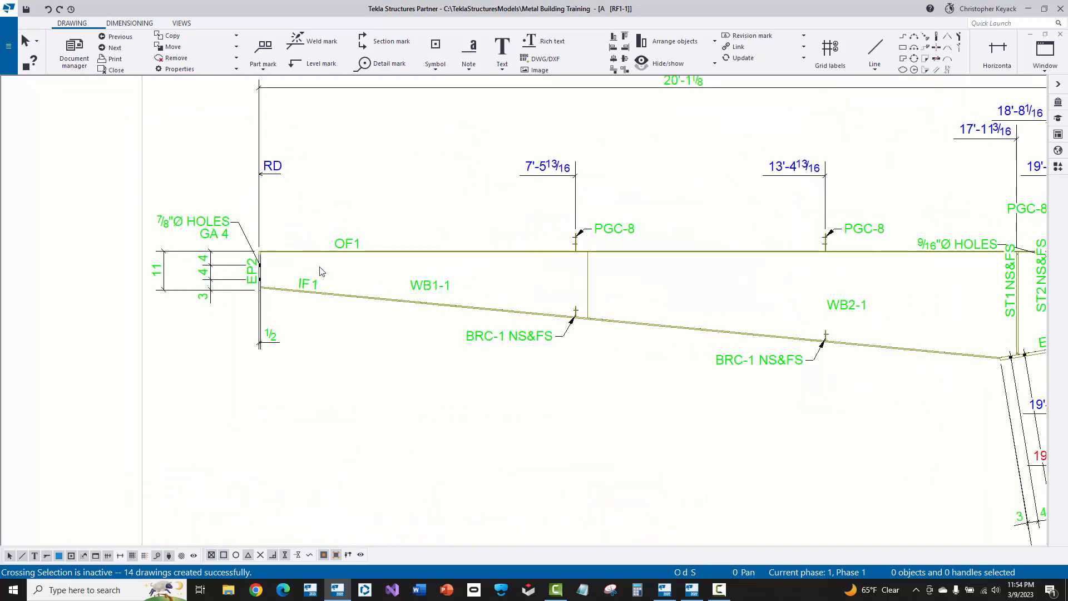
scroll(496, 259, "down", 3)
middle_click_drag(452, 205, 279, 183)
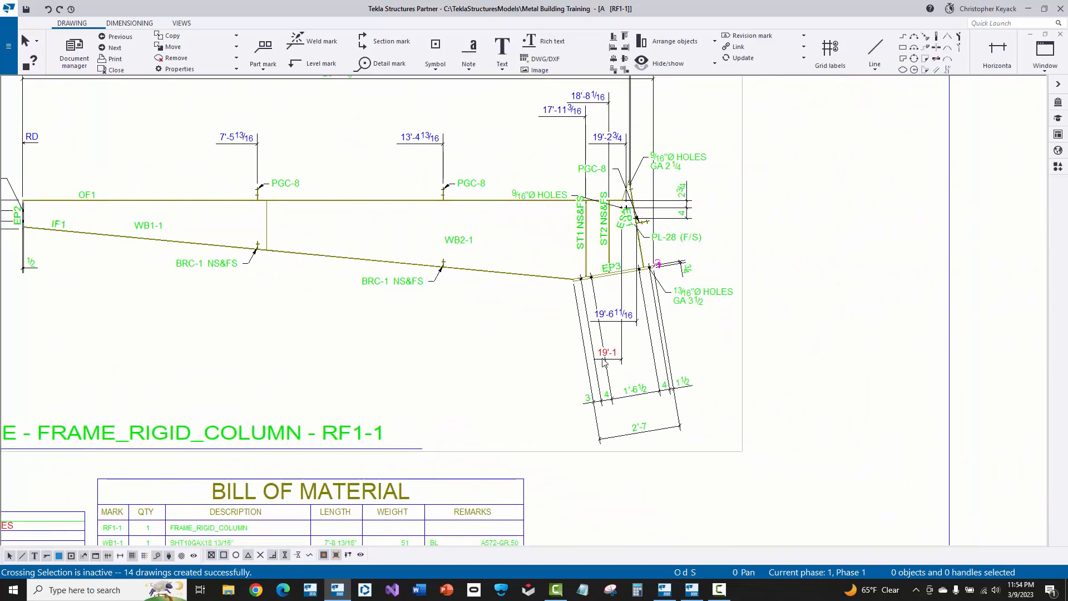
- Move the overlapping ES1, PGC-8 and 9/16" holes GA 2 1/4 marks clear of each other at the column's knee end
scroll(629, 355, "up", 2)
left_click(612, 357)
middle_click_drag(587, 360, 544, 450)
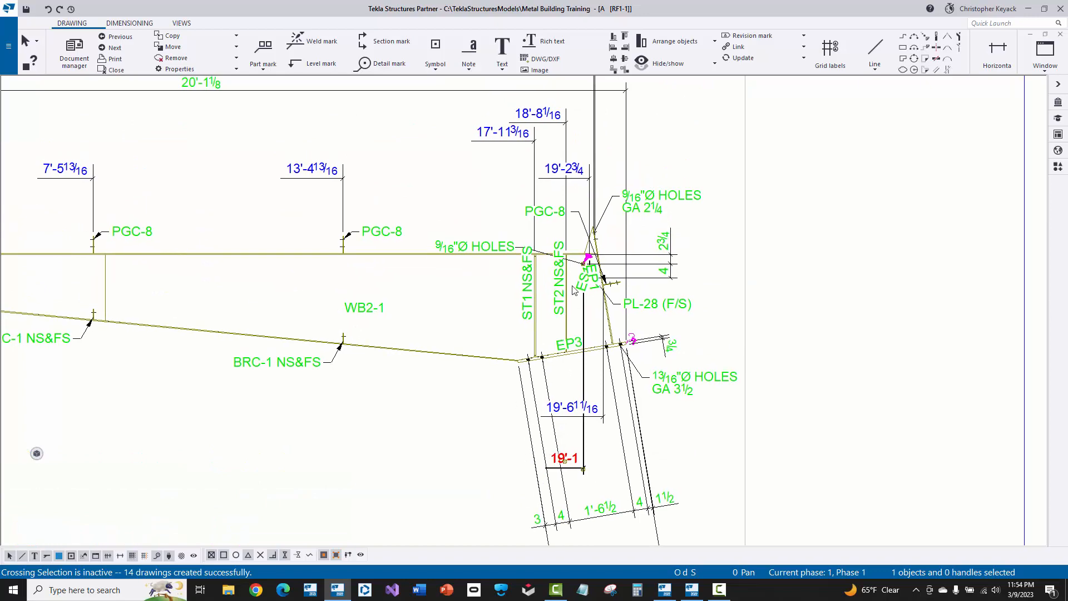
scroll(577, 292, "up", 2)
scroll(586, 267, "up", 2)
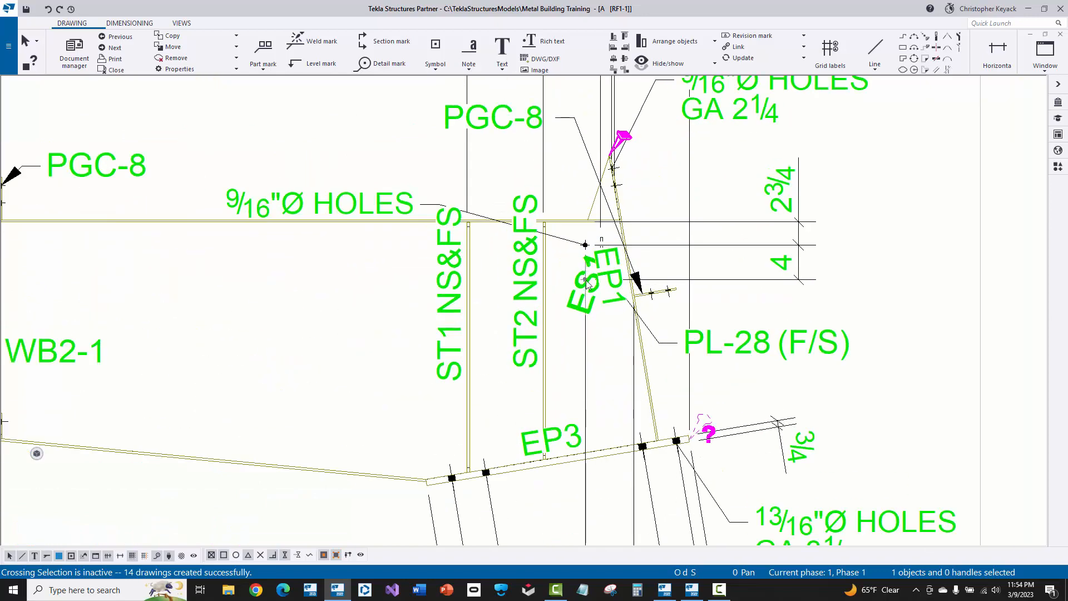
mouse_move(585, 283)
left_mouse_down()
mouse_move(553, 208)
mouse_move(636, 174)
mouse_move(637, 186)
mouse_move(585, 179)
left_mouse_up()
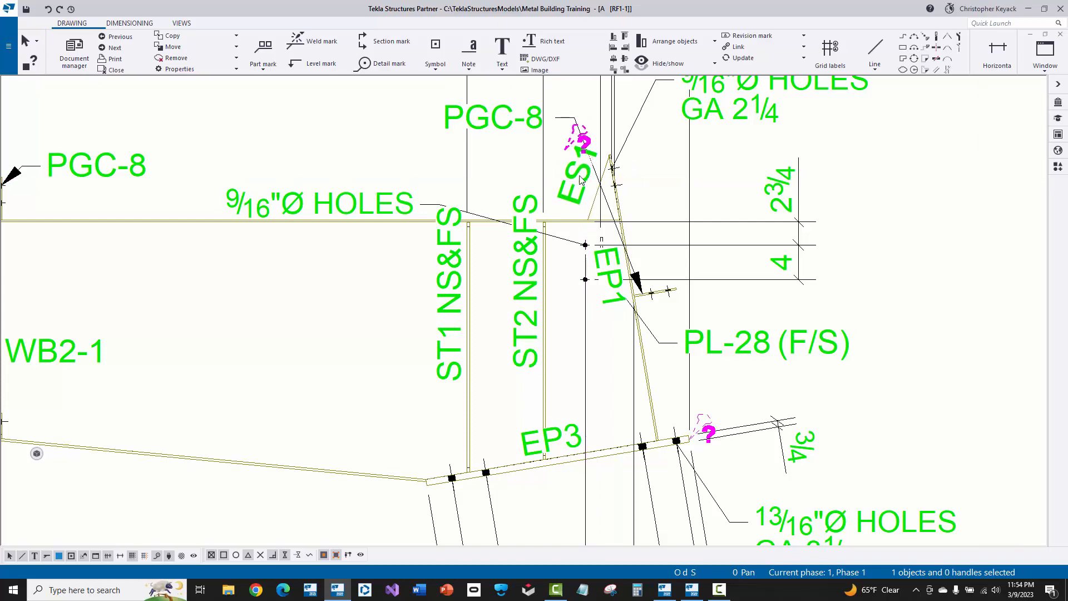
mouse_move(501, 126)
left_mouse_down()
mouse_move(777, 165)
mouse_move(812, 139)
mouse_move(862, 138)
left_mouse_up()
middle_click_drag(713, 86, 620, 198)
left_click(621, 197)
- Move the 20'-1 1/8 overall dimension above the 19'-4 3/8 and 19'-4 1/16 dimensions of the column view
scroll(640, 195, "down", 4)
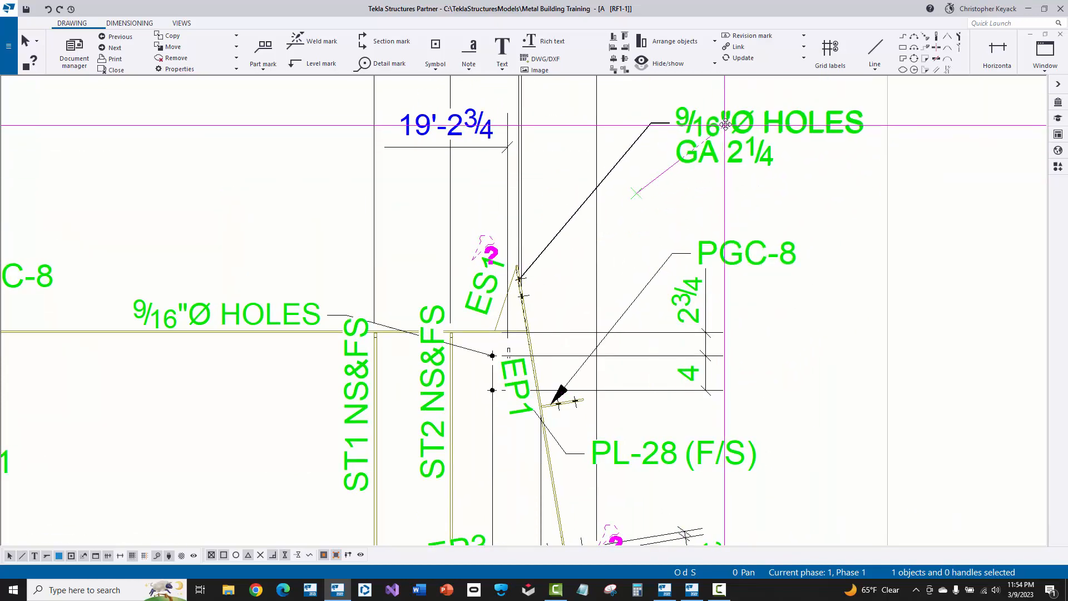
middle_click_drag(544, 170, 542, 200)
left_click(533, 143)
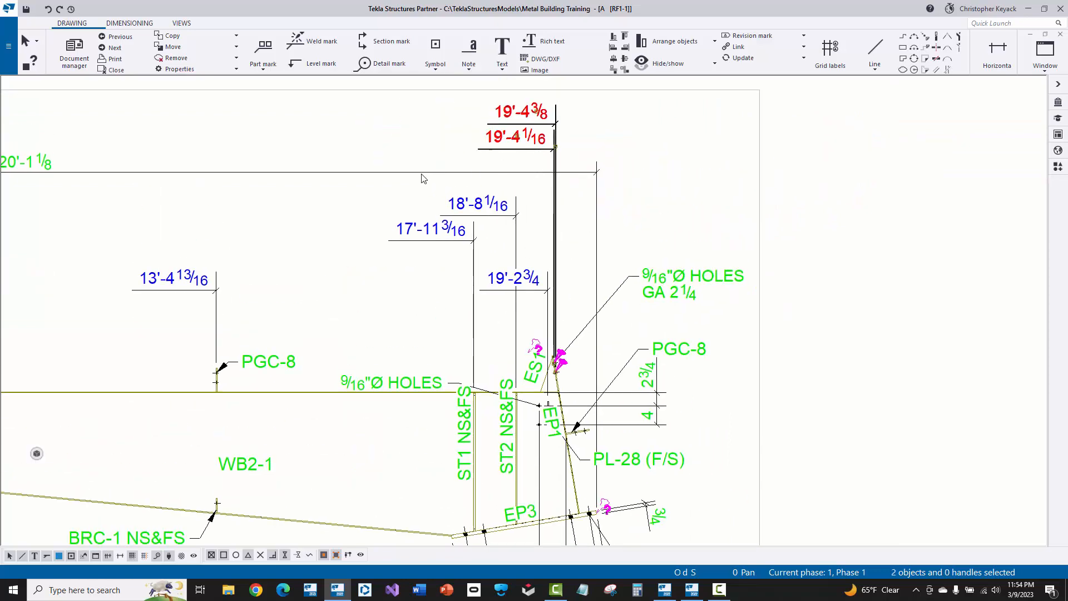
left_click(422, 173)
middle_click_drag(430, 184, 608, 183)
scroll(606, 183, "down", 2)
scroll(412, 169, "down", 3)
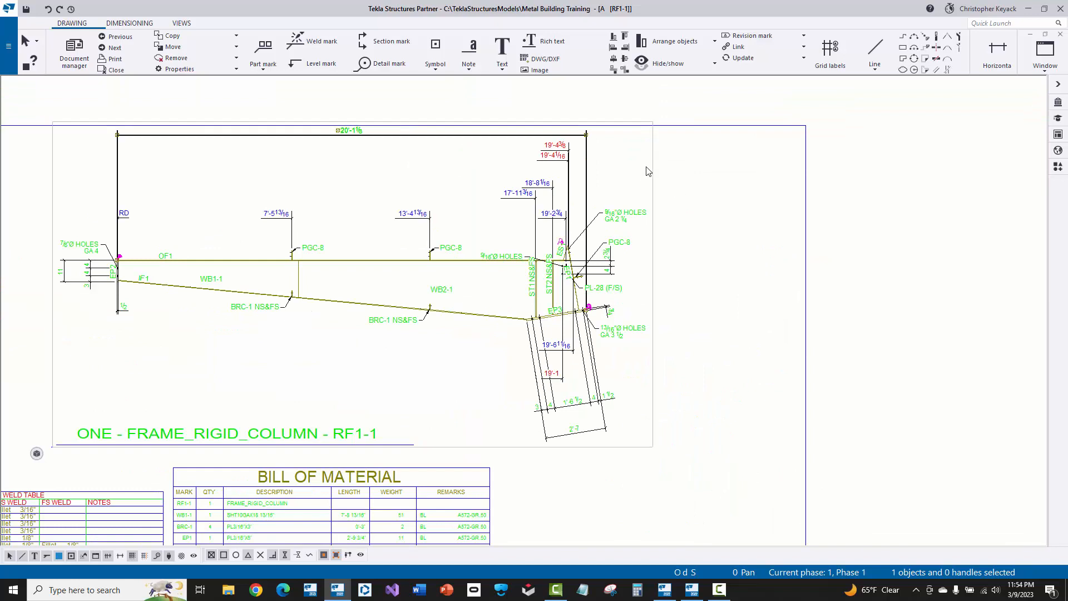
- Arrange the drawing views automatically, and shift the column view so it lies within the sheet border
left_click(654, 155)
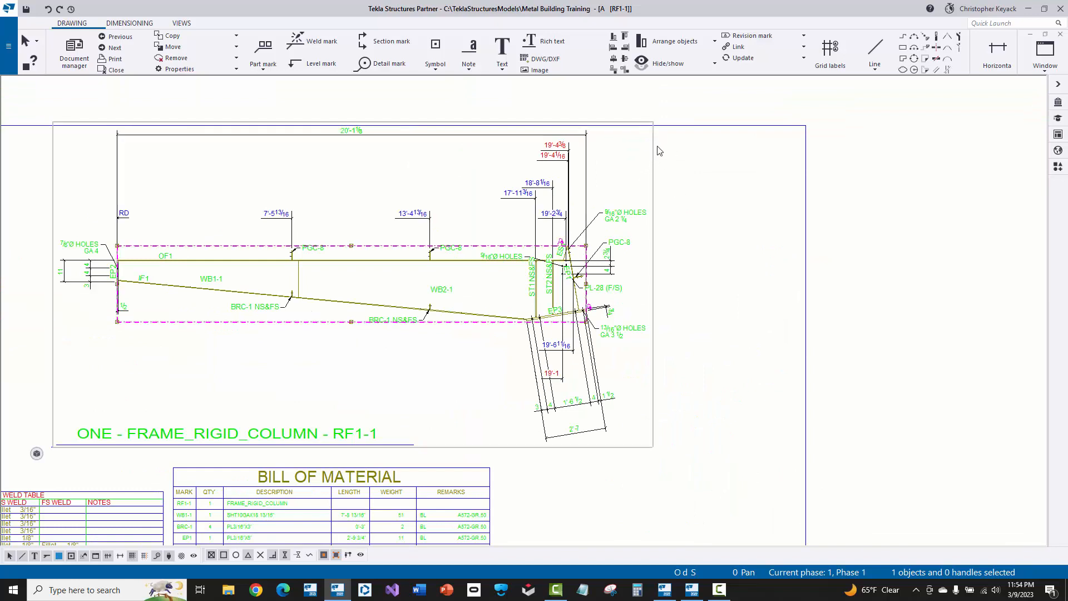
left_click(680, 165)
right_click(741, 162)
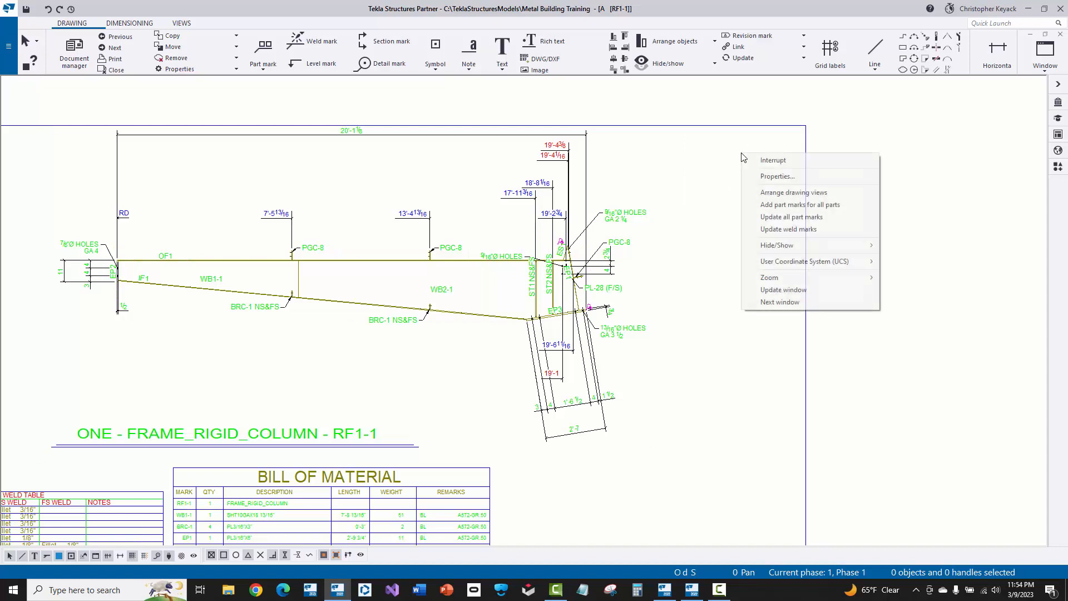
left_click(757, 191)
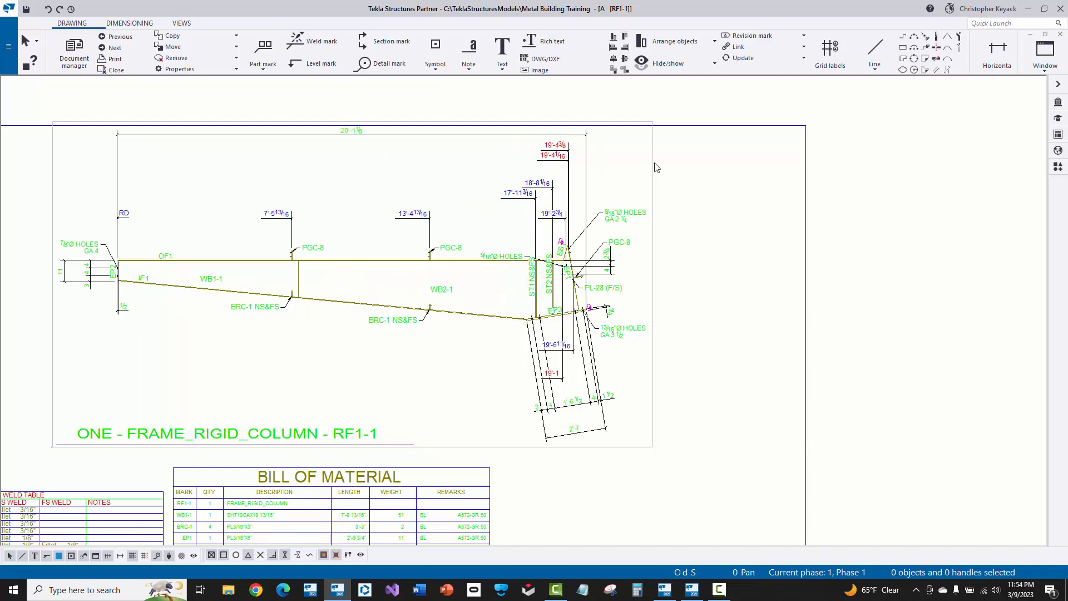
left_click_drag(653, 154, 680, 177)
- Move the 19'-1 dimension from below the column to above it, just under the 19'-2 3/4 dimension
scroll(644, 427, "up", 3)
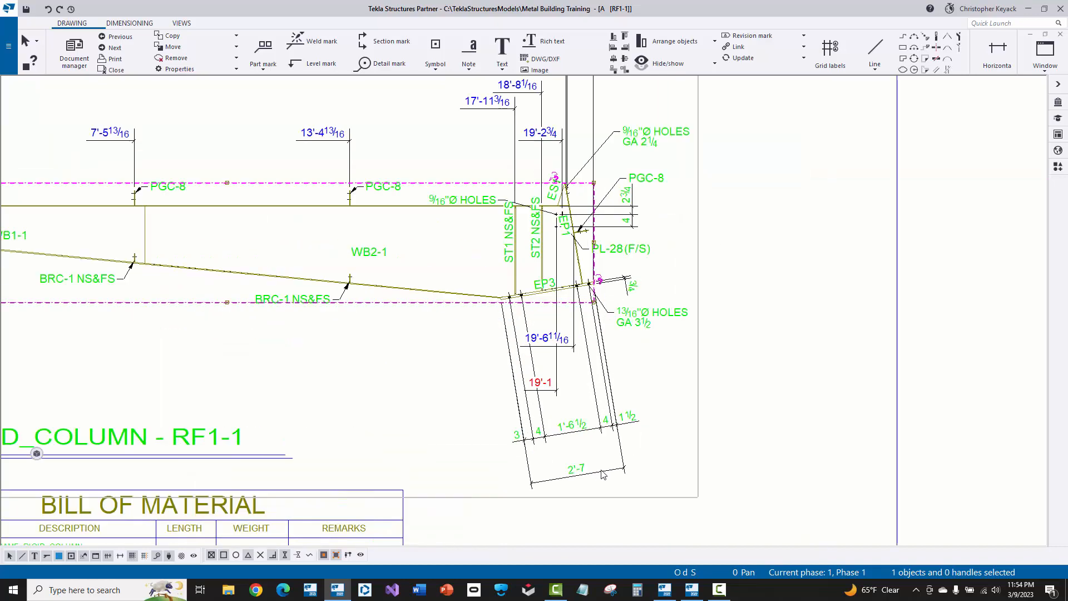
left_click(554, 392)
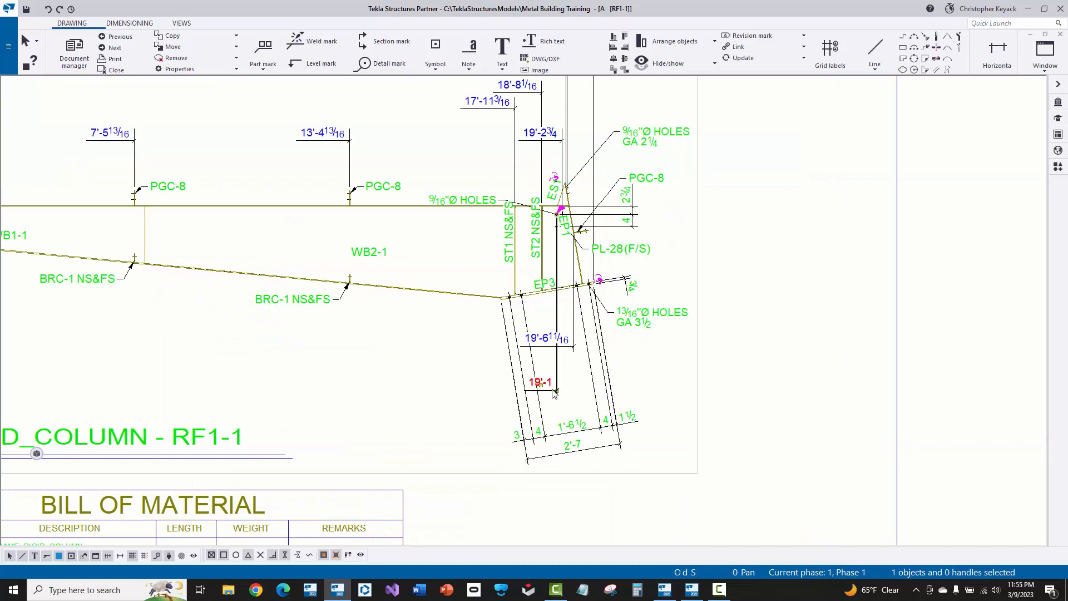
left_click_drag(555, 392, 543, 171)
scroll(536, 171, "up", 3)
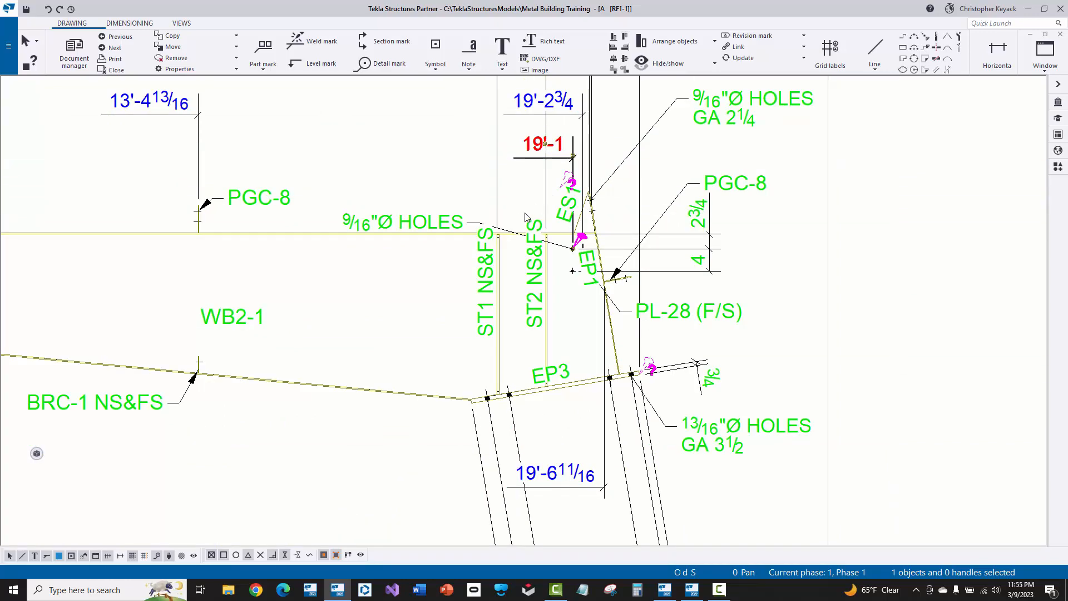
- Shift the ST1 NS&FS and ST2 NS&FS marks down inside the web, and raise the 9/16" holes mark clear of the column's edge line
scroll(504, 234, "up", 1)
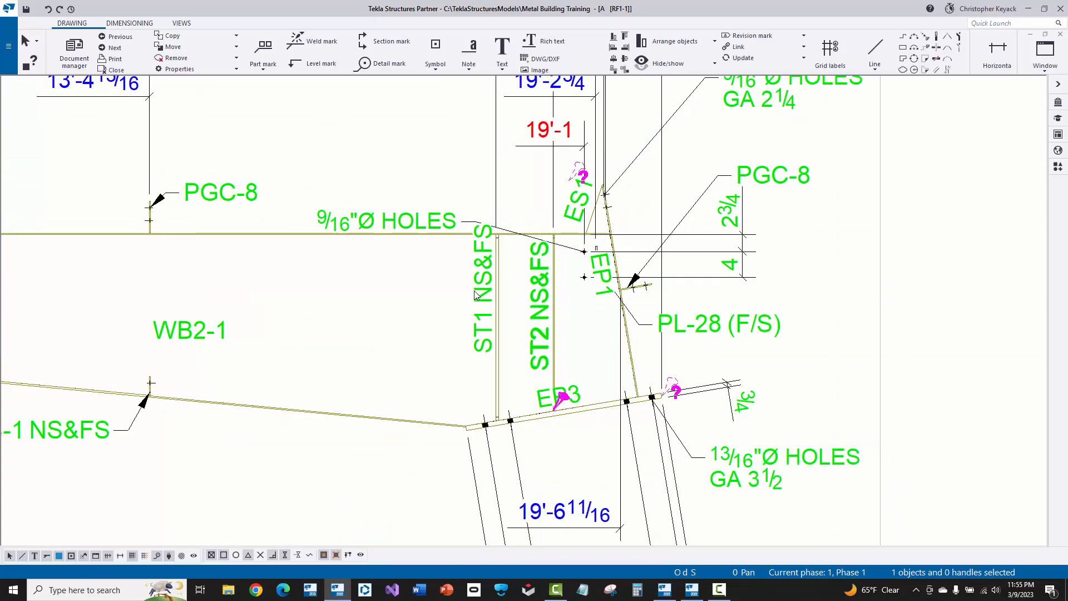
left_click_drag(485, 257, 485, 284)
left_click_drag(395, 215, 423, 163)
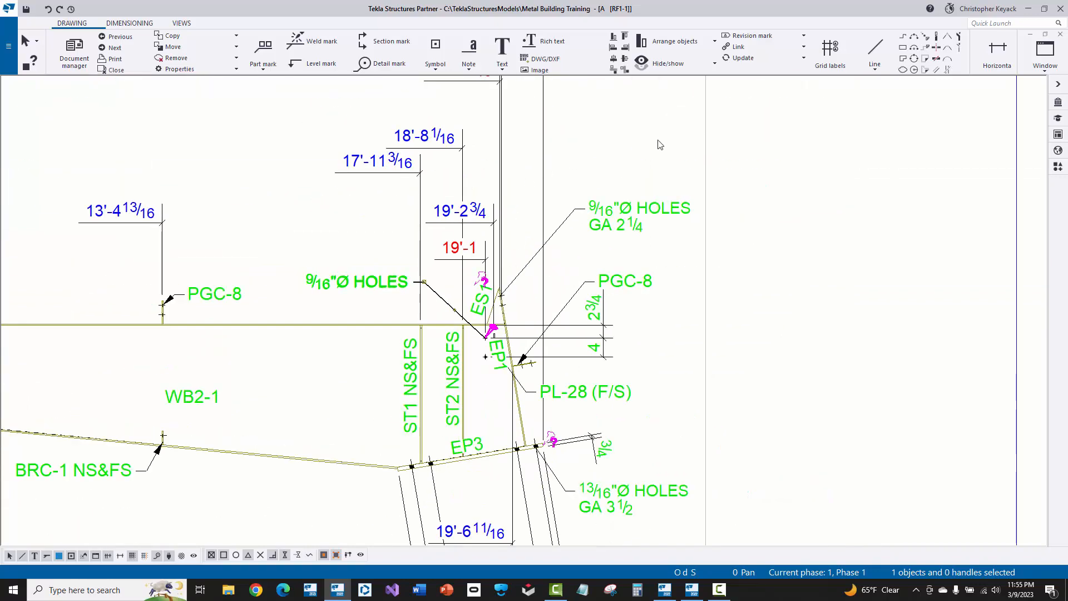
left_click(660, 145)
- Close the RF1-1 drawing keeping its changes, and mark it ready for issuing in the document list
scroll(581, 184, "down", 1)
scroll(498, 262, "down", 2)
scroll(523, 288, "down", 1)
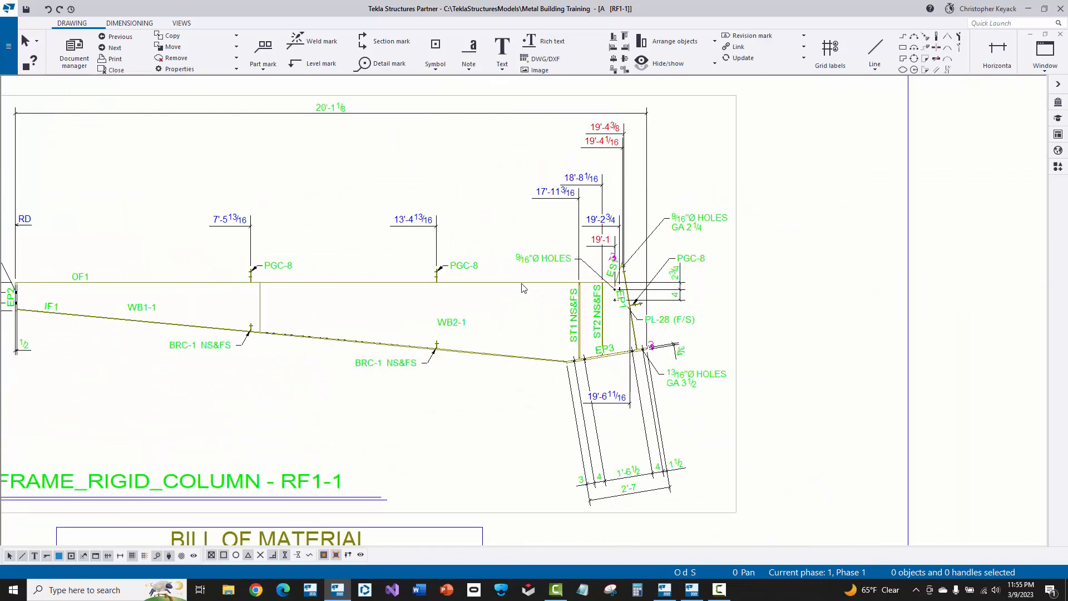
scroll(521, 333, "down", 3)
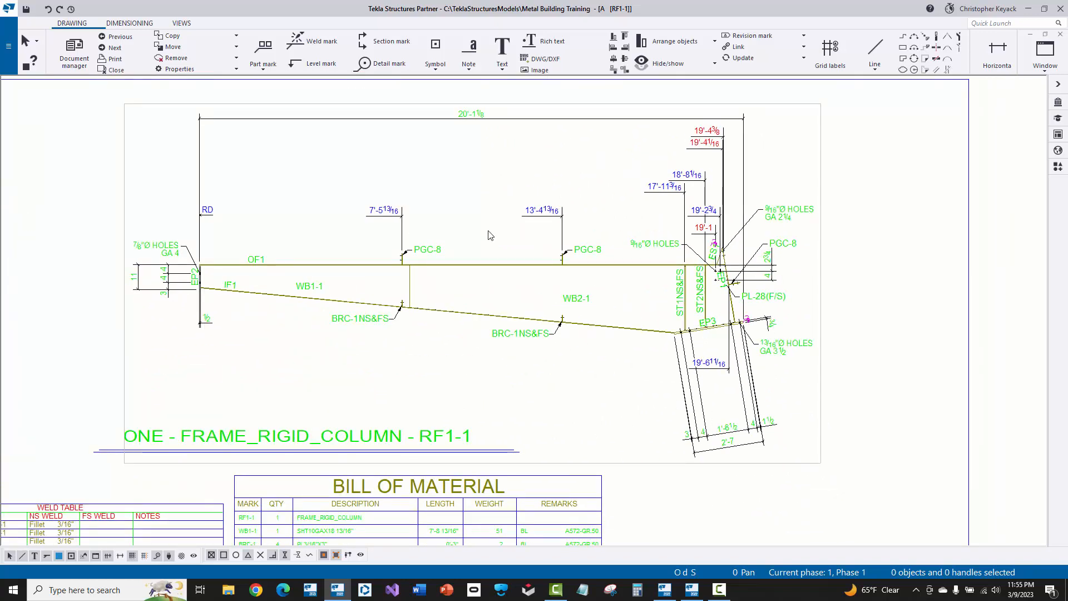
scroll(305, 251, "down", 2)
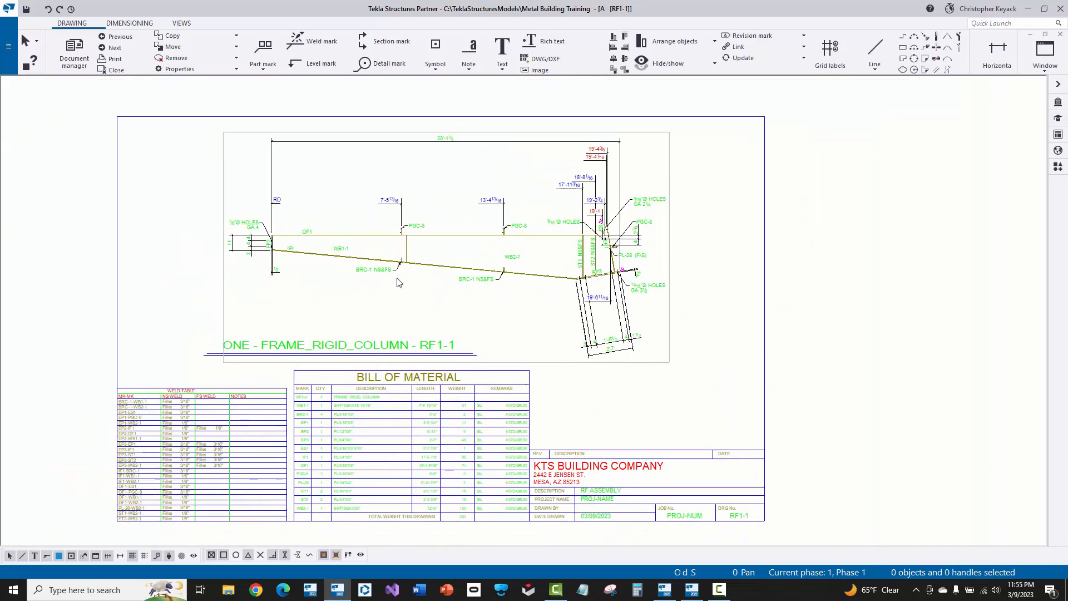
left_click(1060, 35)
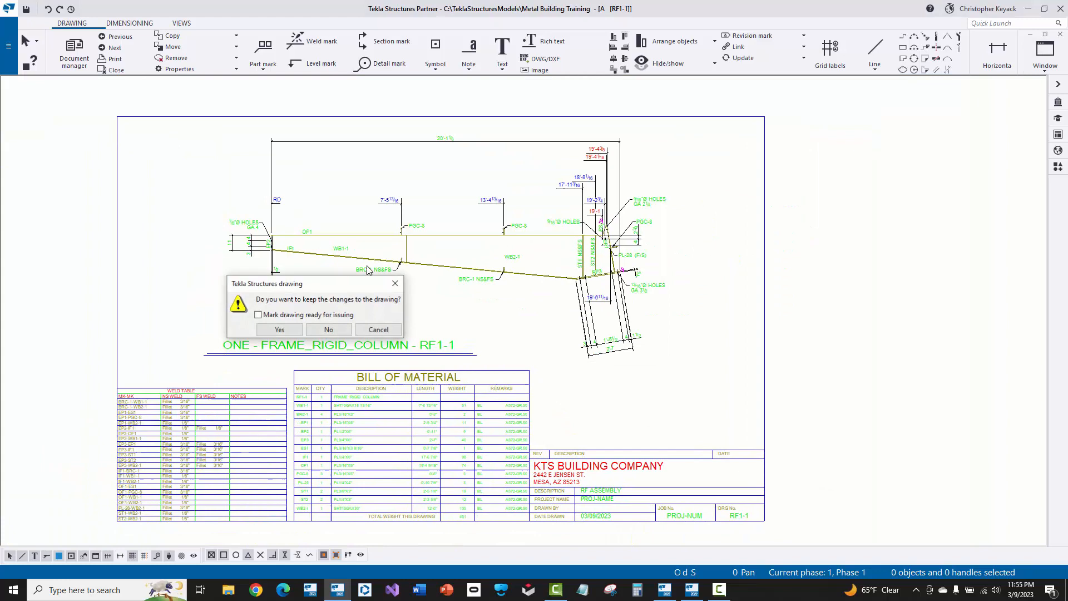
left_click(274, 332)
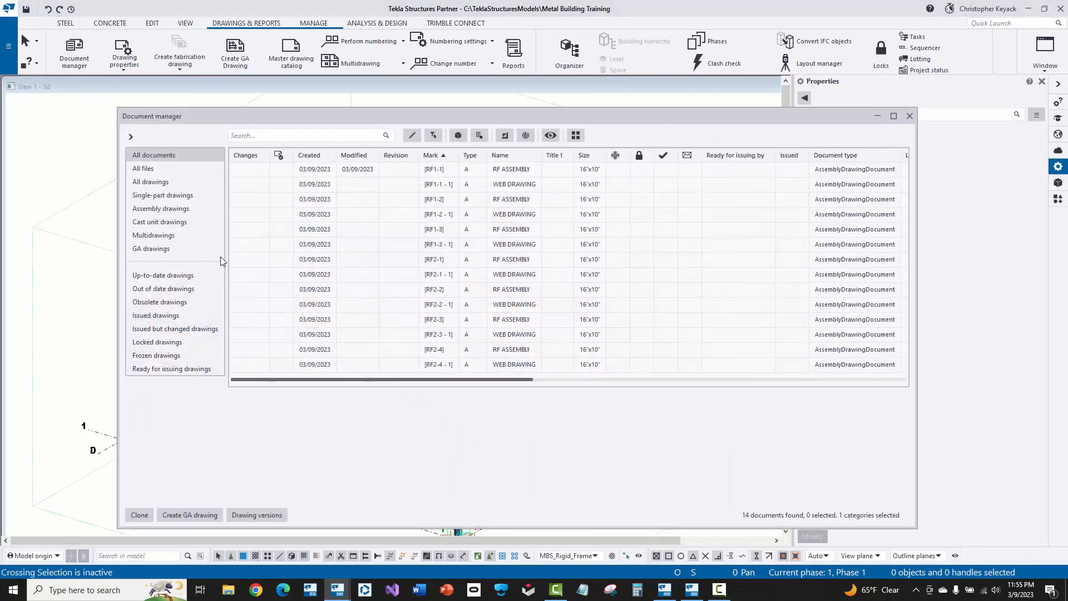
left_click(390, 169)
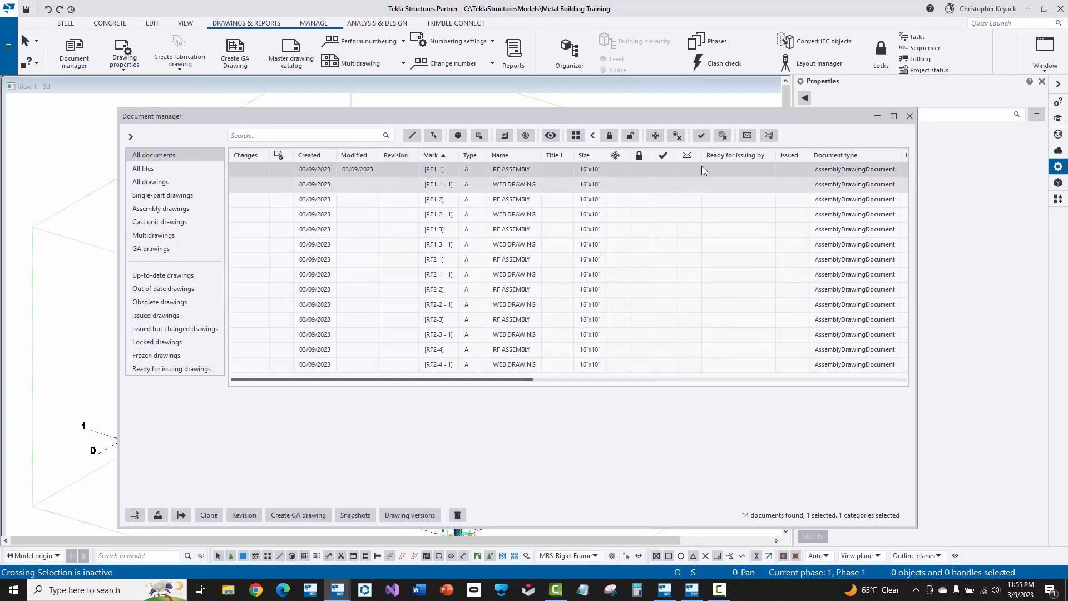
left_click(700, 136)
- Open the RF1-1 - 1 web drawing, close the document list and maximize the drawing window
double_click(454, 187)
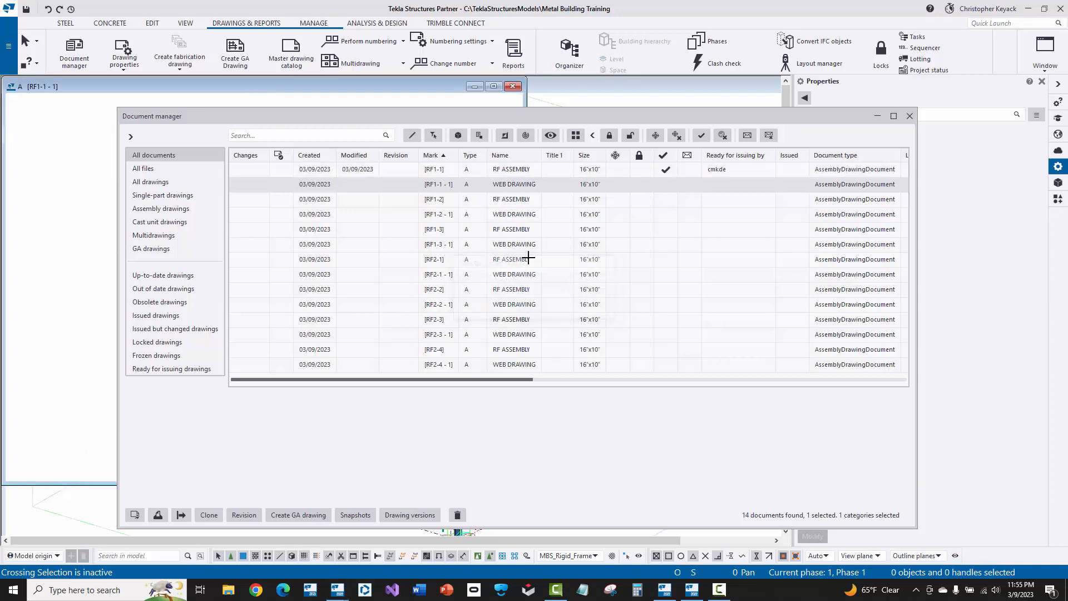
left_click(910, 117)
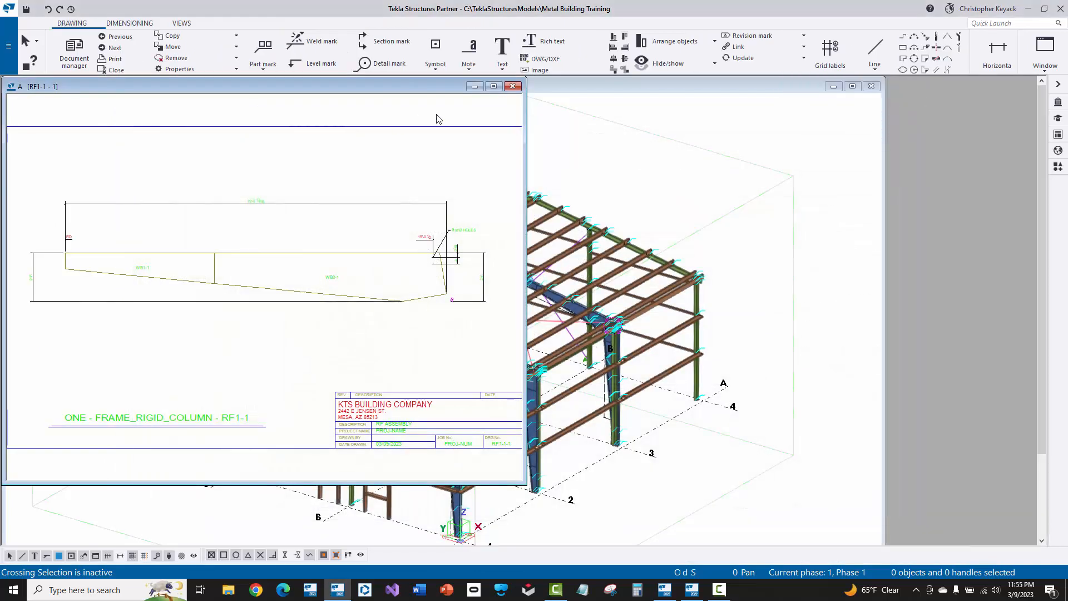
left_click(493, 87)
scroll(469, 295, "up", 2)
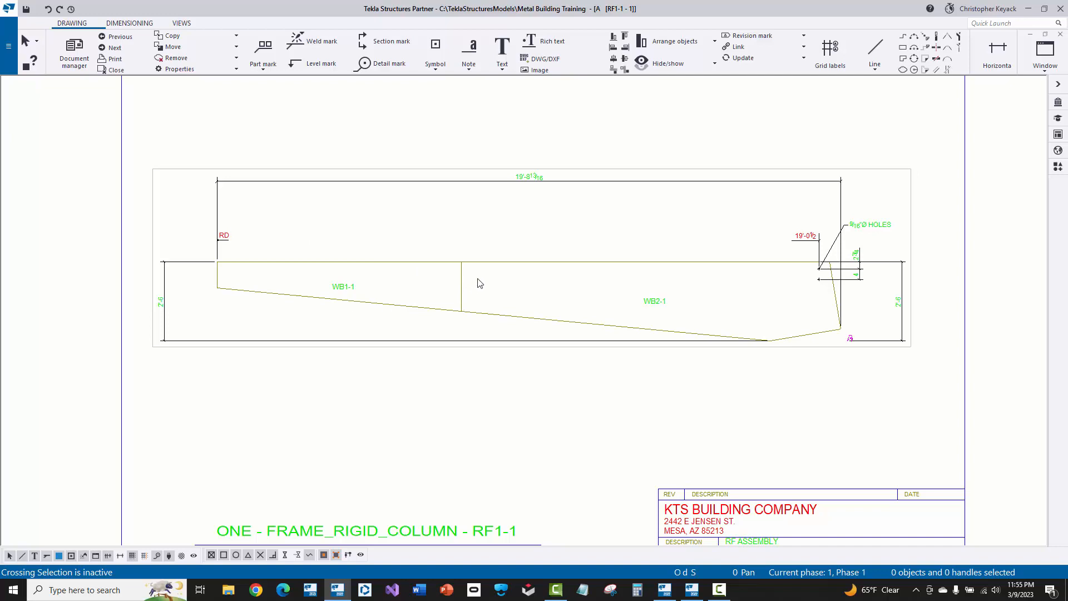
- Create single-part views of the WB1-1 and WB2-1 web plates in the web drawing
left_click_drag(477, 282, 443, 294)
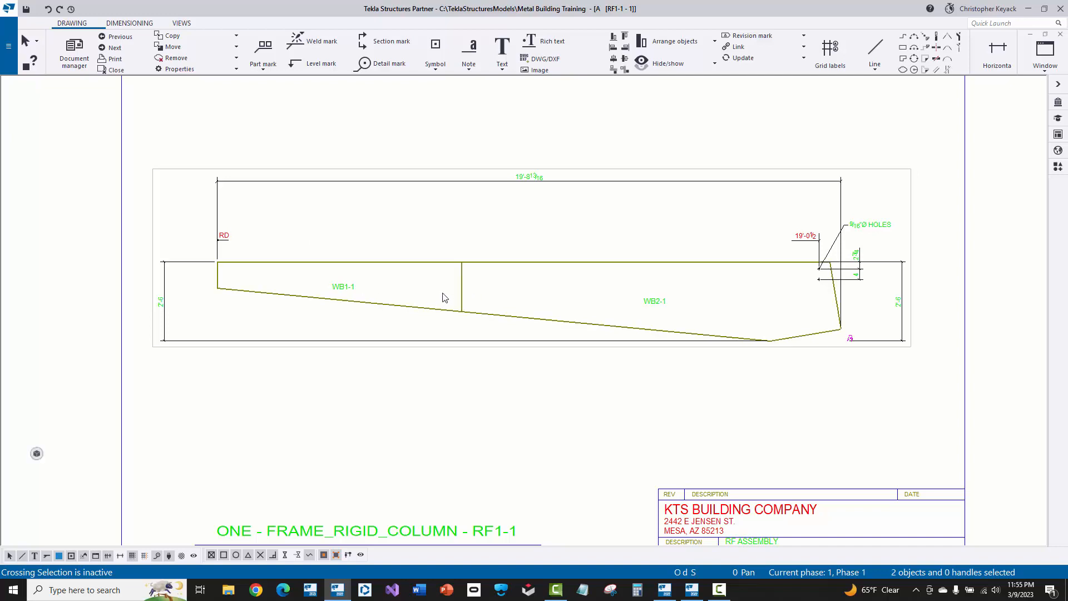
left_click(462, 231)
left_click_drag(476, 241, 449, 278)
right_click(455, 241)
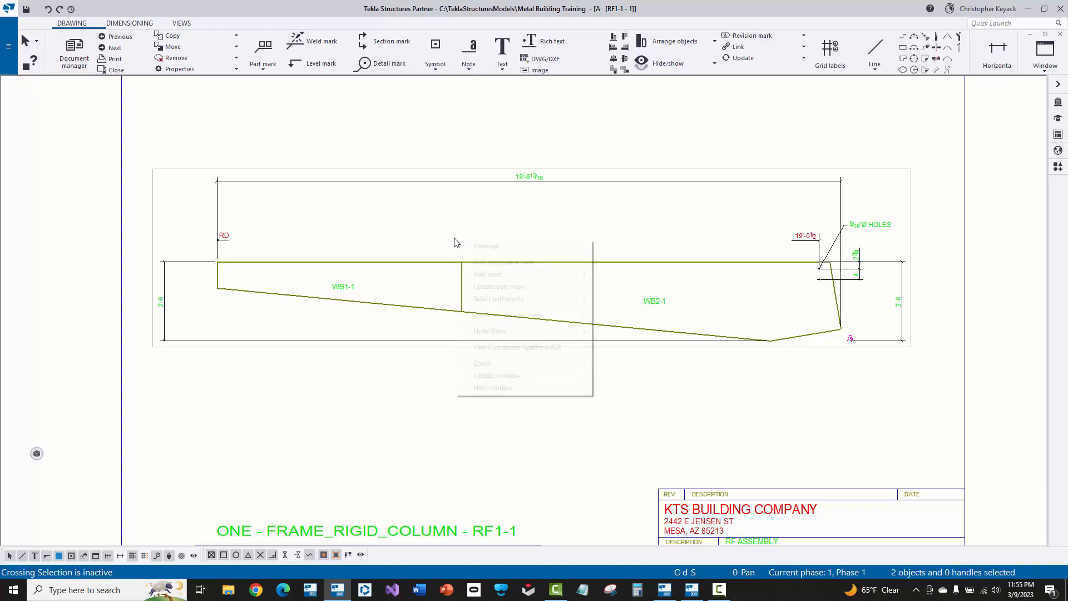
left_click(490, 315)
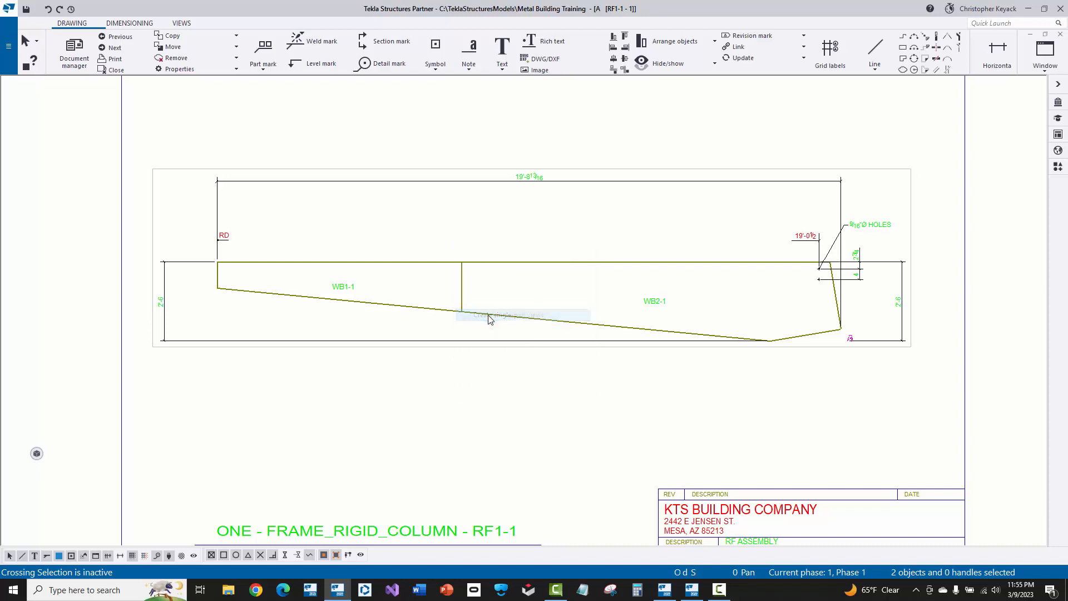
middle_click_drag(286, 286, 343, 272)
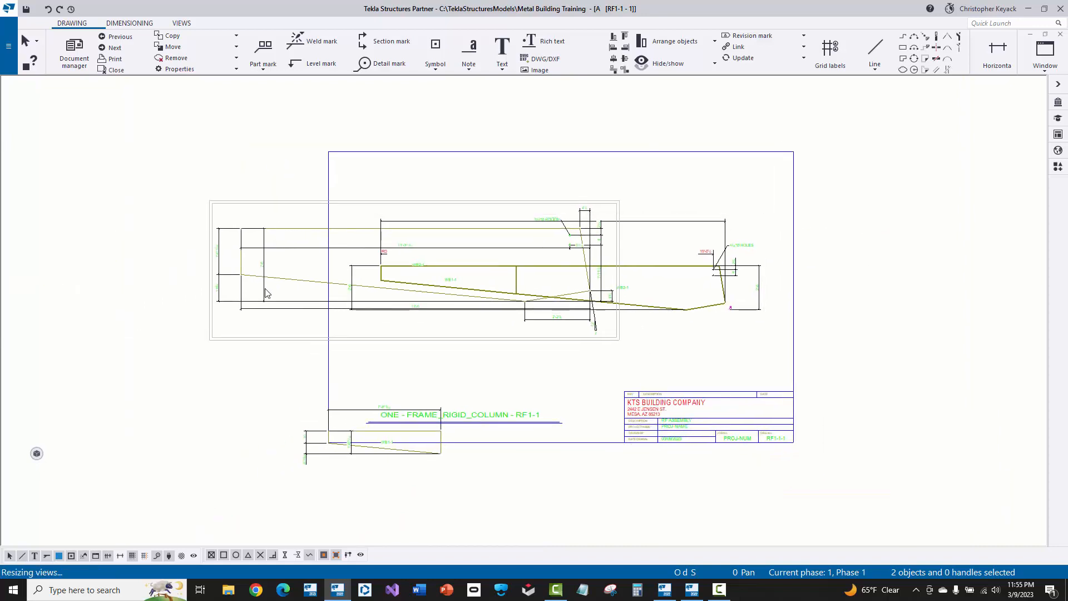
- Set the scale of the WB2-1 single-part view to 1/32
left_click(247, 340)
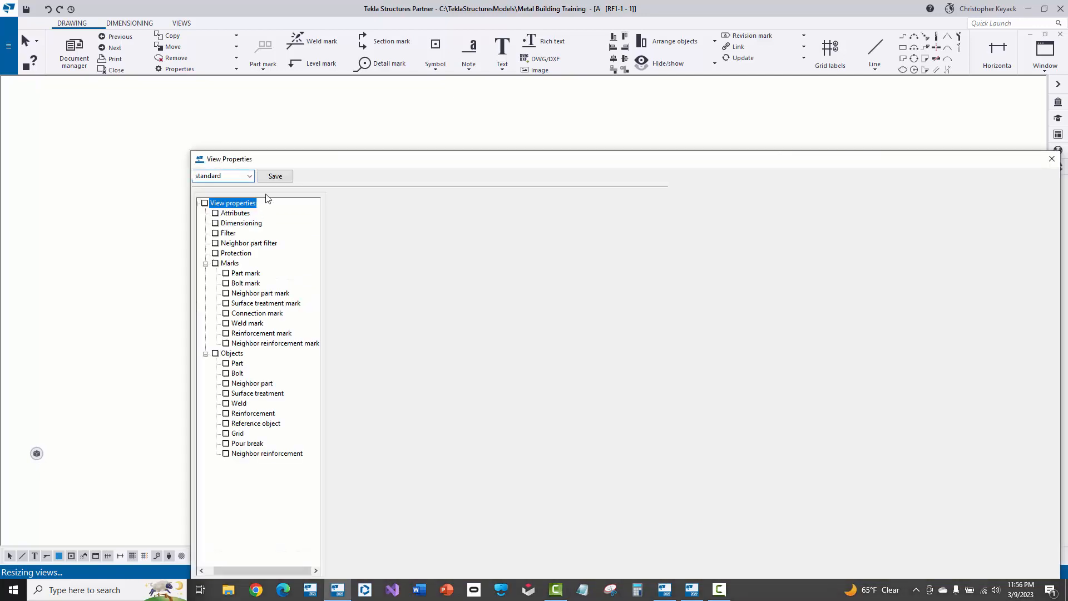
left_click_drag(278, 160, 446, 127)
scroll(197, 336, "up", 4)
scroll(233, 336, "up", 2)
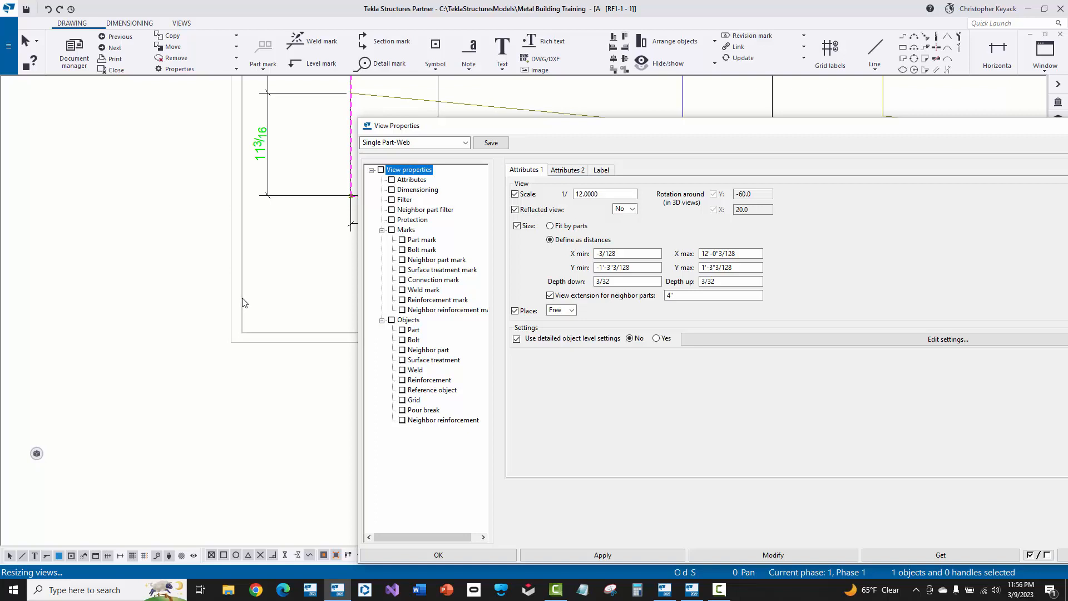
double_click(590, 194)
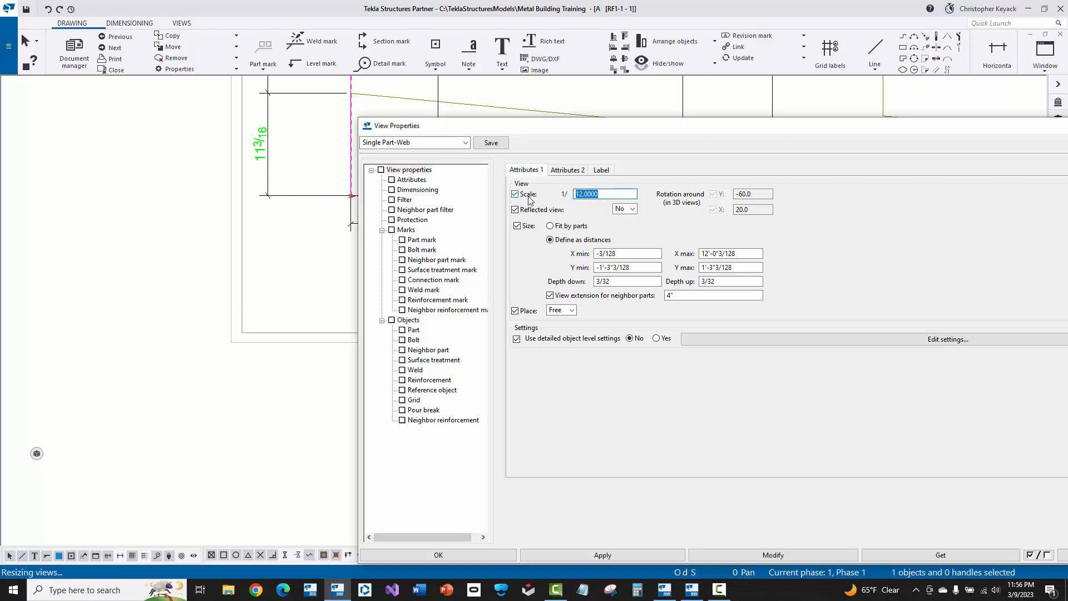
type("32")
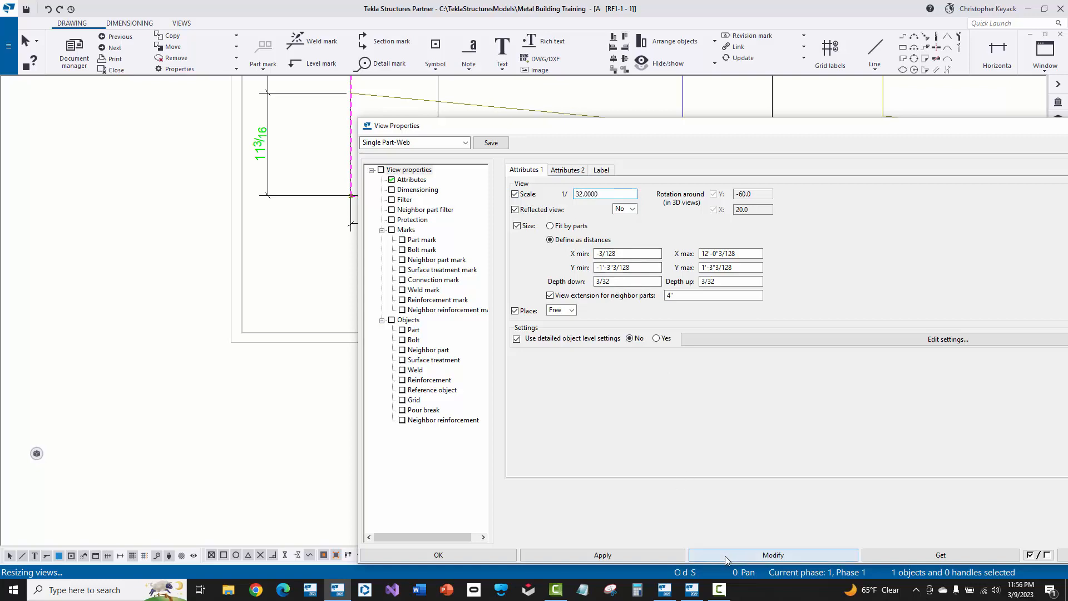
left_click(725, 556)
- Set the scale of the WB1-1 single-part view to 1/32 and close the view properties
left_click_drag(615, 129, 157, 260)
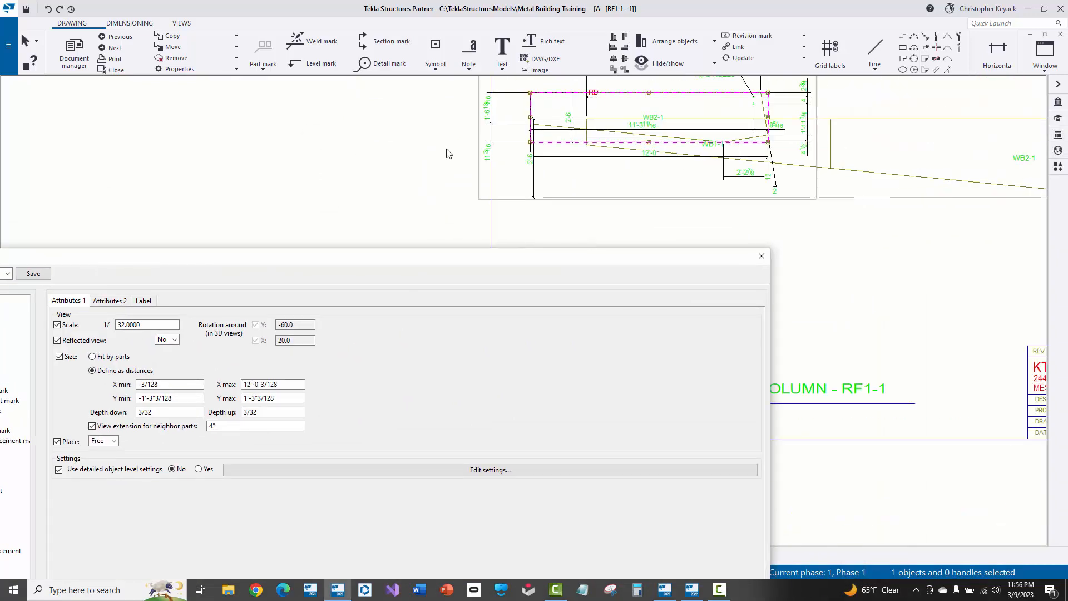
mouse_move(746, 256)
left_mouse_down()
mouse_move(456, 269)
mouse_move(491, 267)
left_mouse_up()
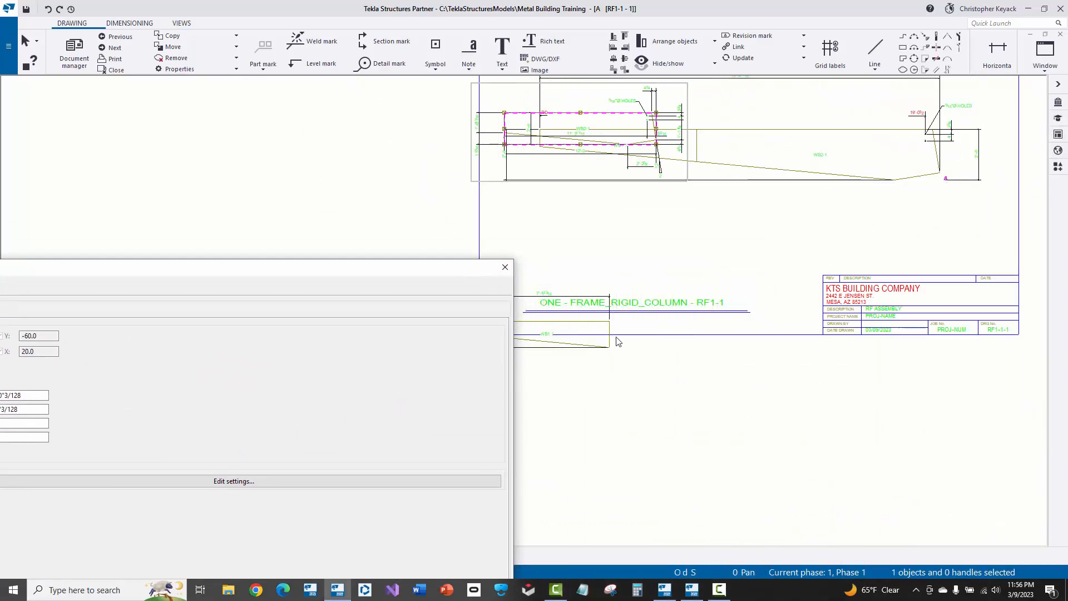
scroll(617, 341, "up", 3)
left_click(626, 346)
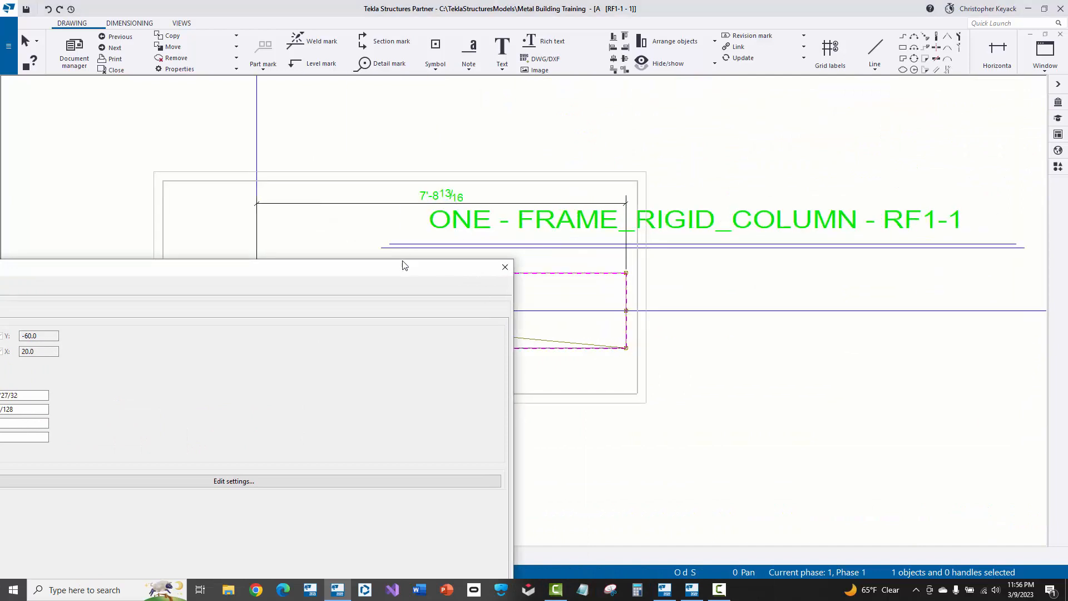
left_click_drag(418, 272, 738, 116)
double_click(190, 179)
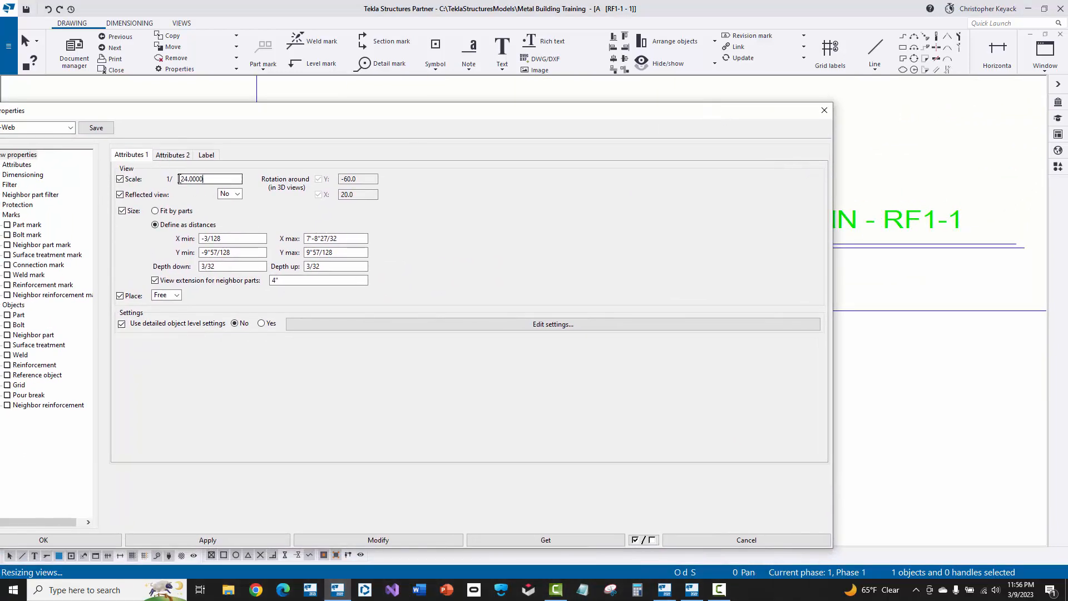
type("32.0000")
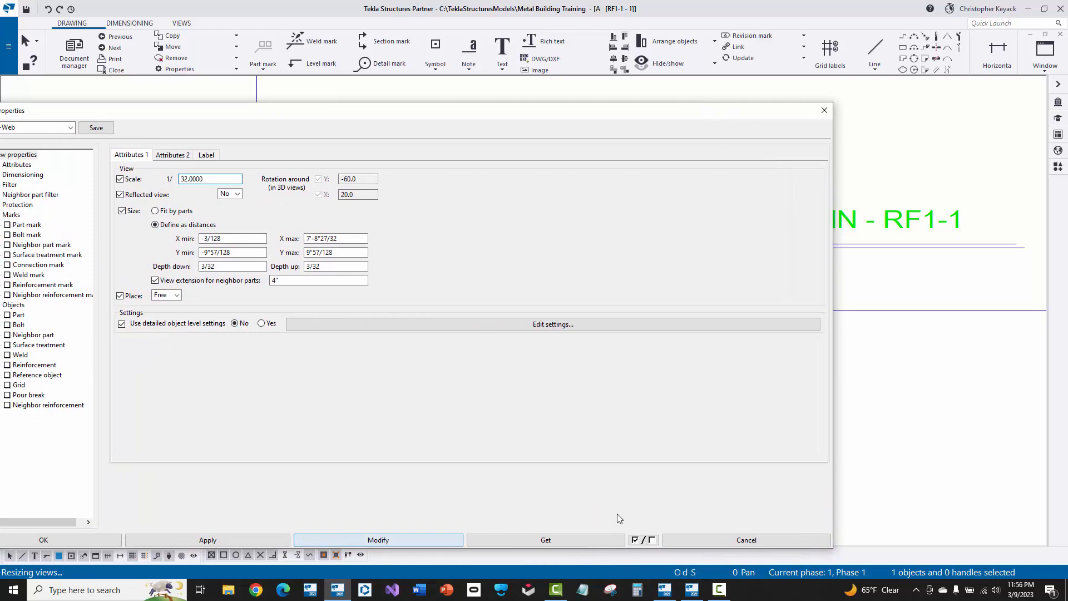
left_click(695, 539)
left_click(644, 369)
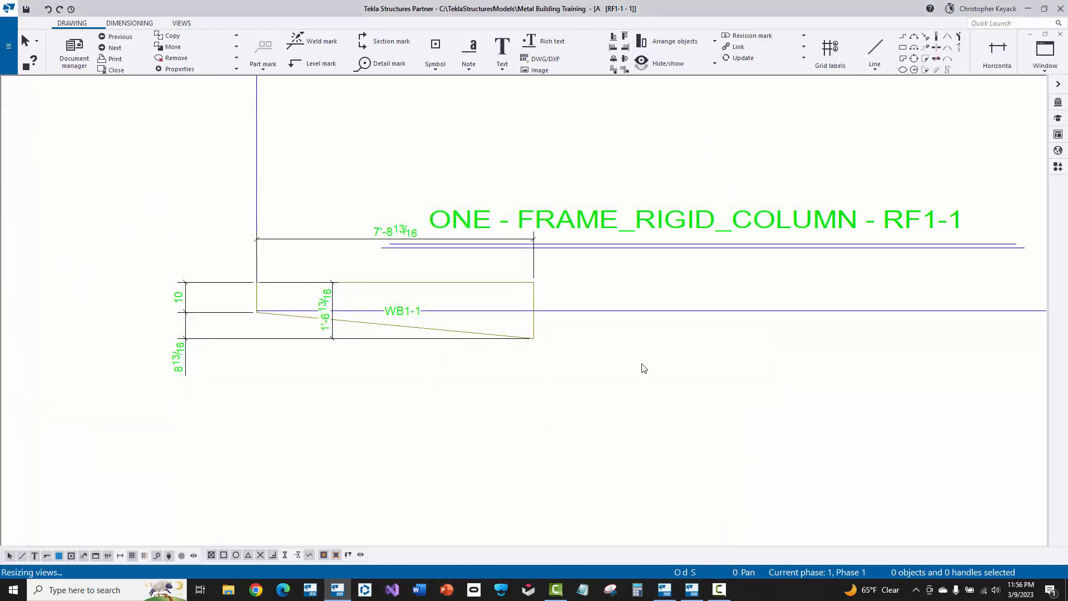
- Arrange the web drawing's views automatically so the single-part views fit within the sheet
middle_click_drag(409, 424, 294, 479)
scroll(300, 482, "down", 3)
middle_click_drag(675, 244, 665, 326)
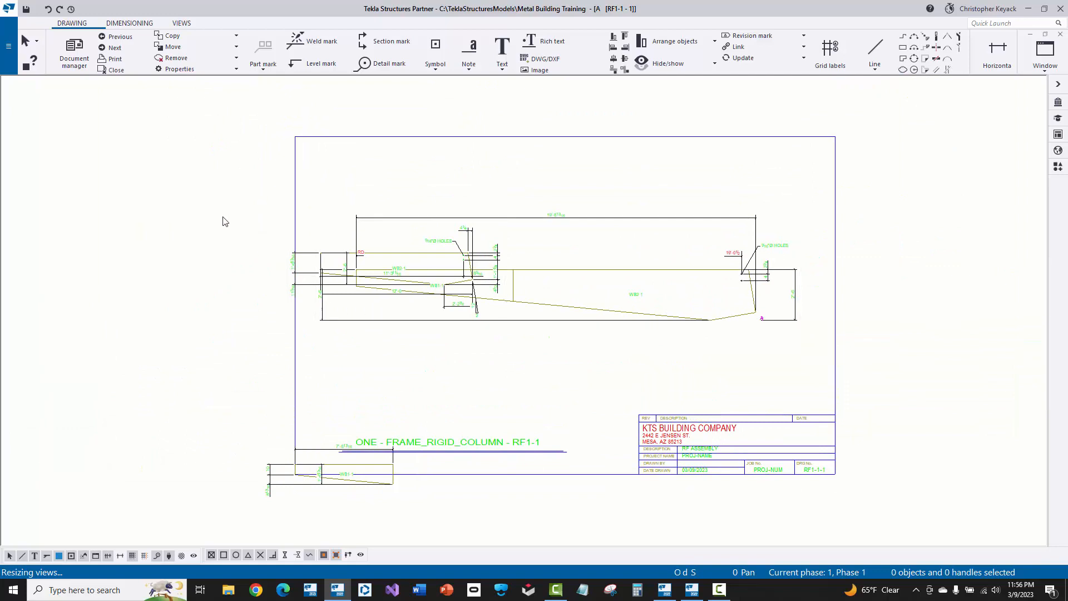
right_click(201, 134)
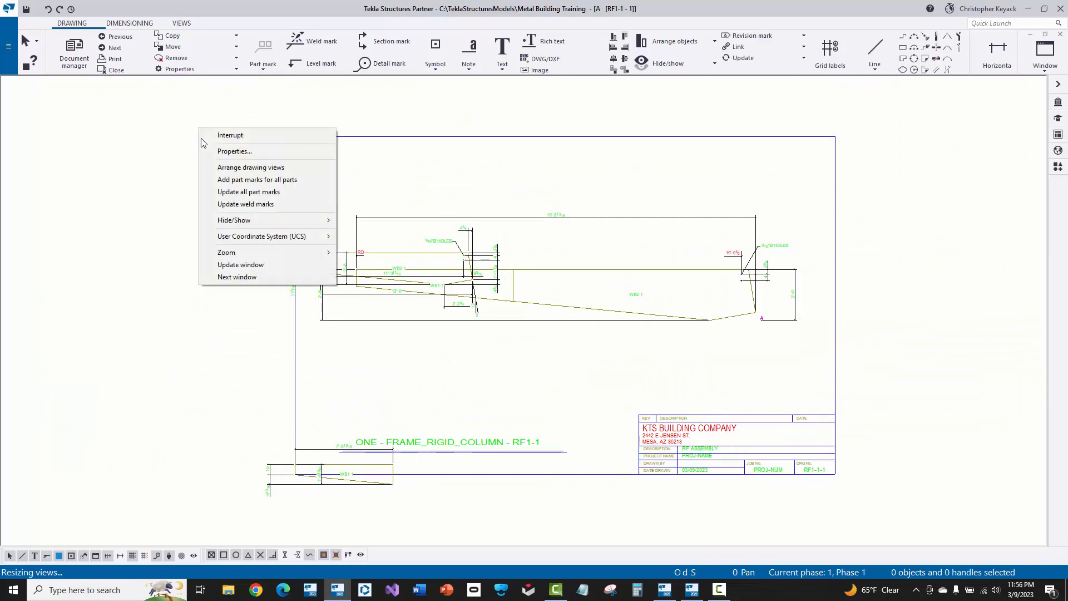
left_click(213, 166)
- Examine the arranged WB1-1 and WB2-1 single-part views and the combined web view with their dimensions
scroll(589, 322, "up", 1)
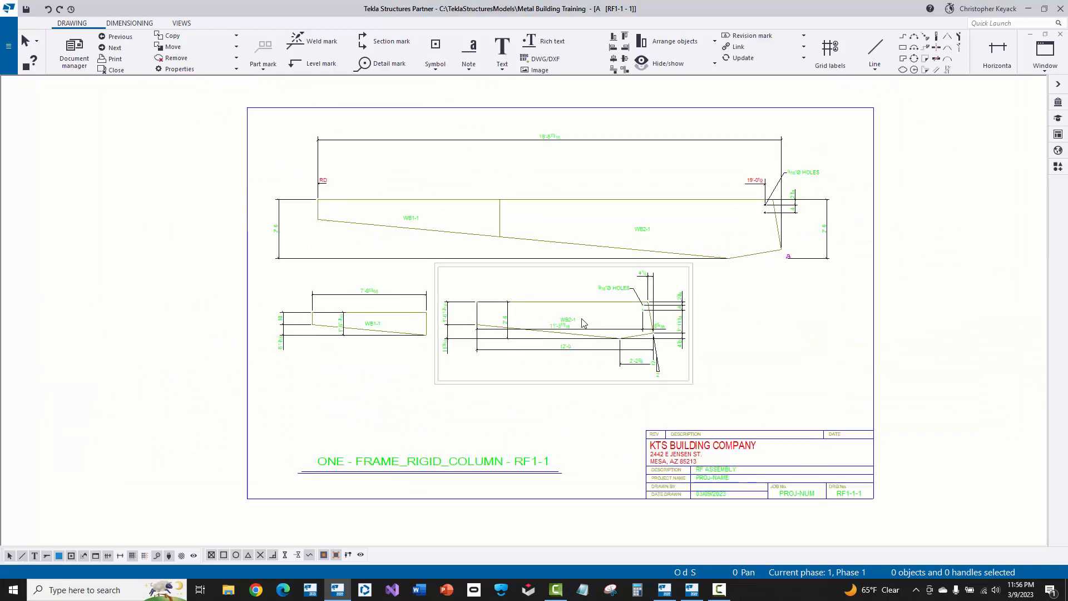
scroll(350, 289, "up", 3)
middle_click_drag(271, 296, 201, 294)
scroll(452, 370, "down", 2)
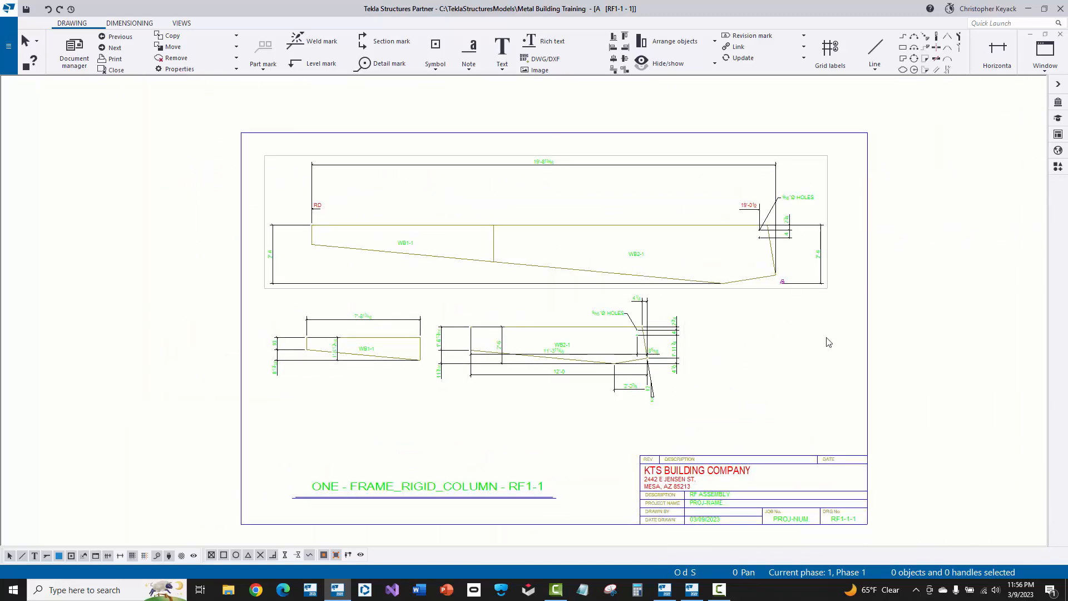
scroll(829, 343, "up", 1)
scroll(487, 360, "up", 2)
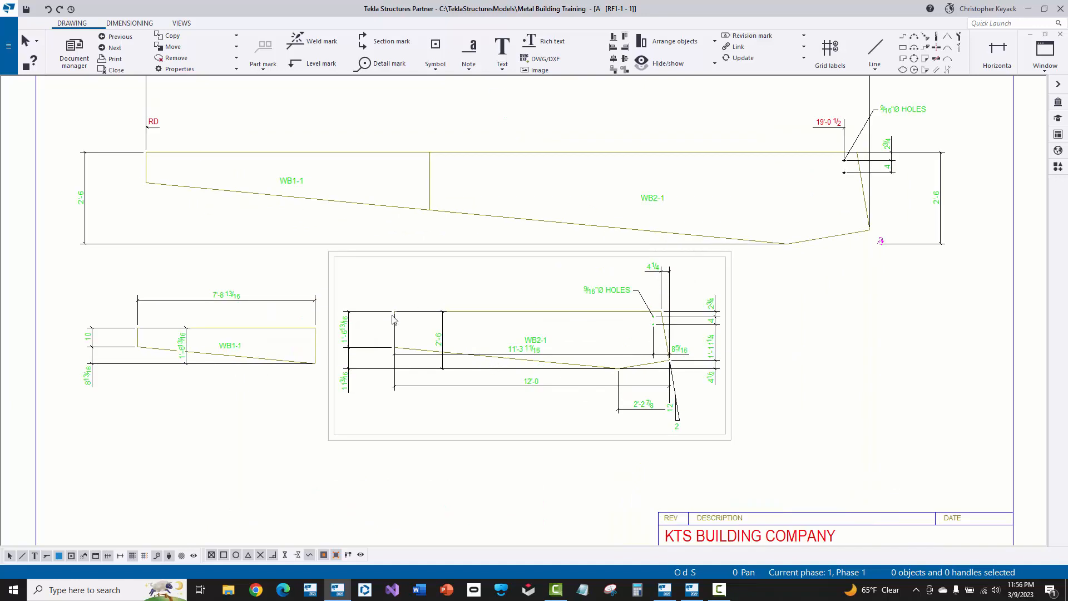
middle_click_drag(400, 335, 405, 362)
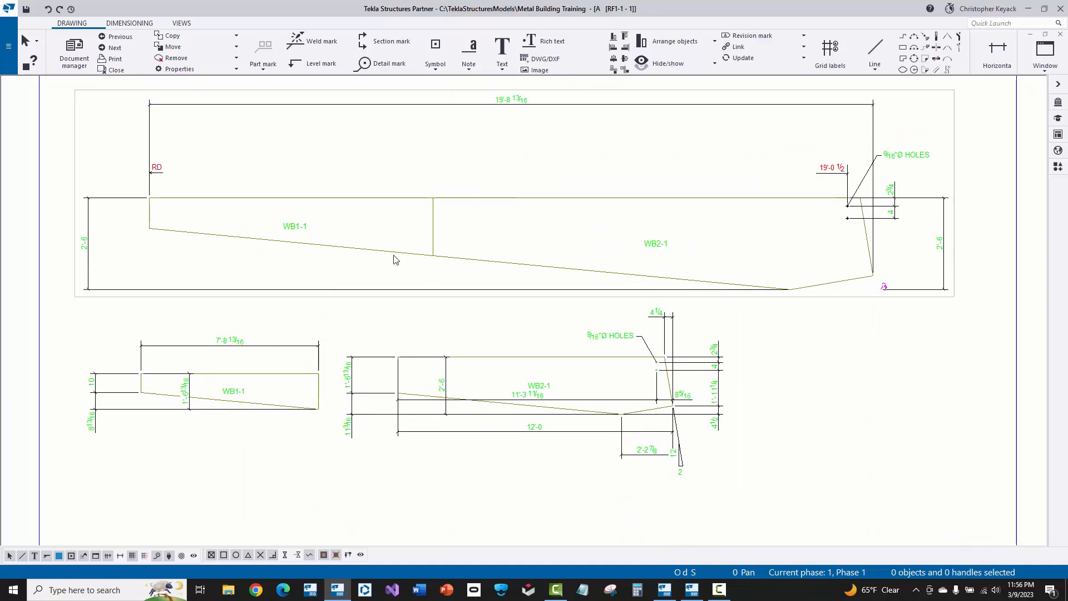
scroll(467, 188, "down", 2)
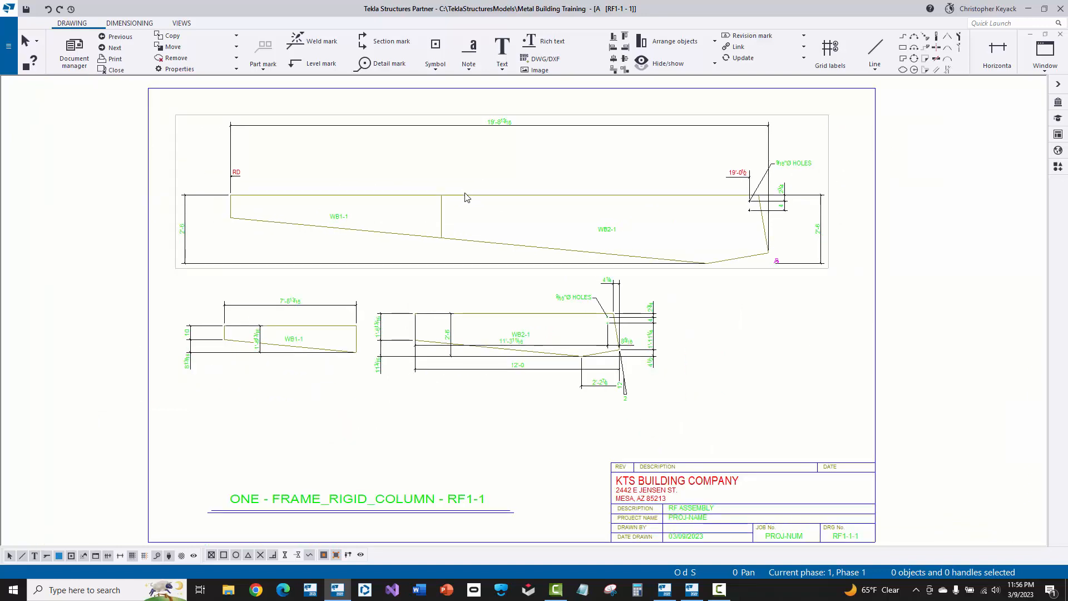
- Close the RF1-1 web drawing, keeping its changes and marking it ready for issuing
scroll(829, 158, "down", 1)
left_click(1061, 36)
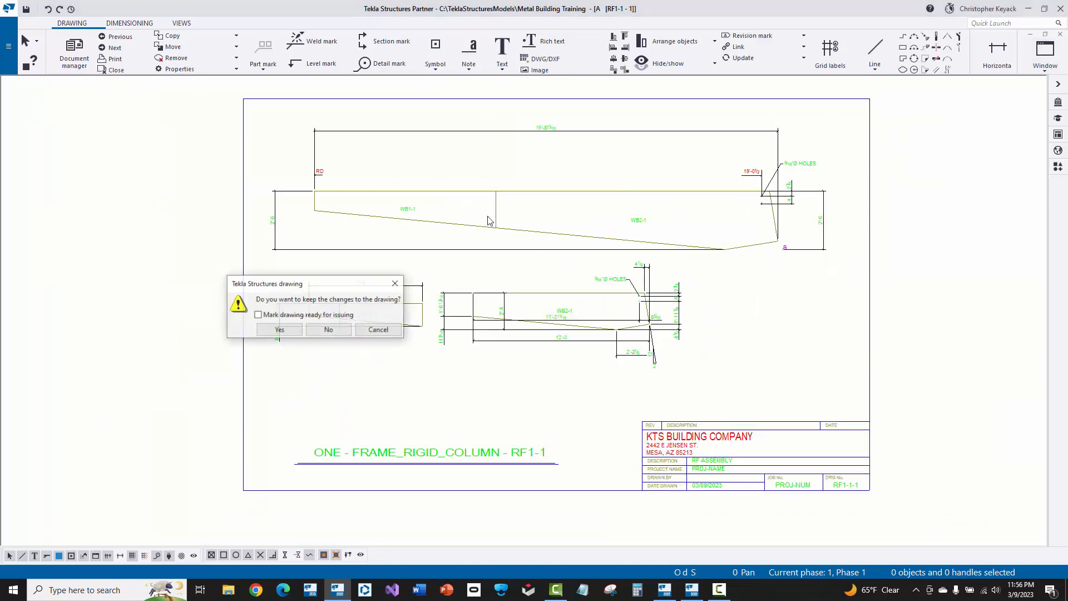
left_click(259, 315)
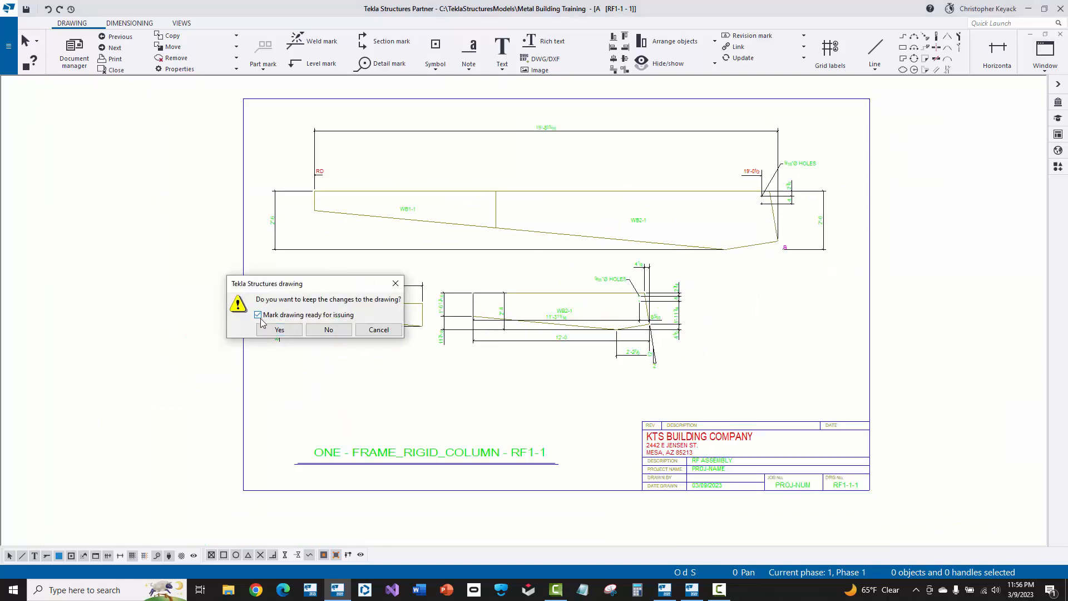
left_click(280, 330)
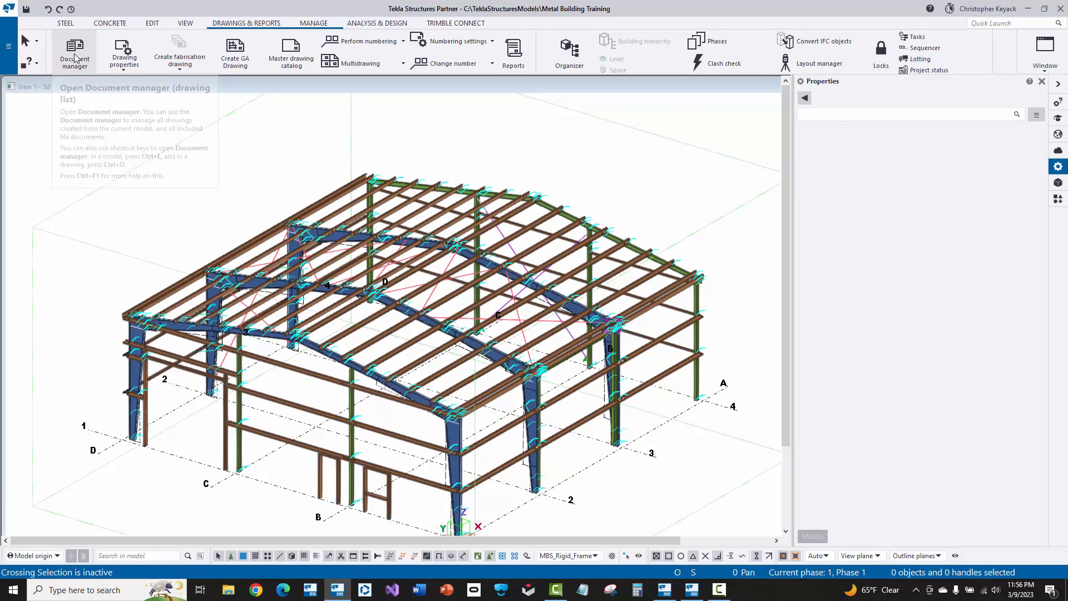
- Mark all rigid frame assembly and web drawings in the document manager as ready for issuing
left_click(75, 53)
left_click(663, 185)
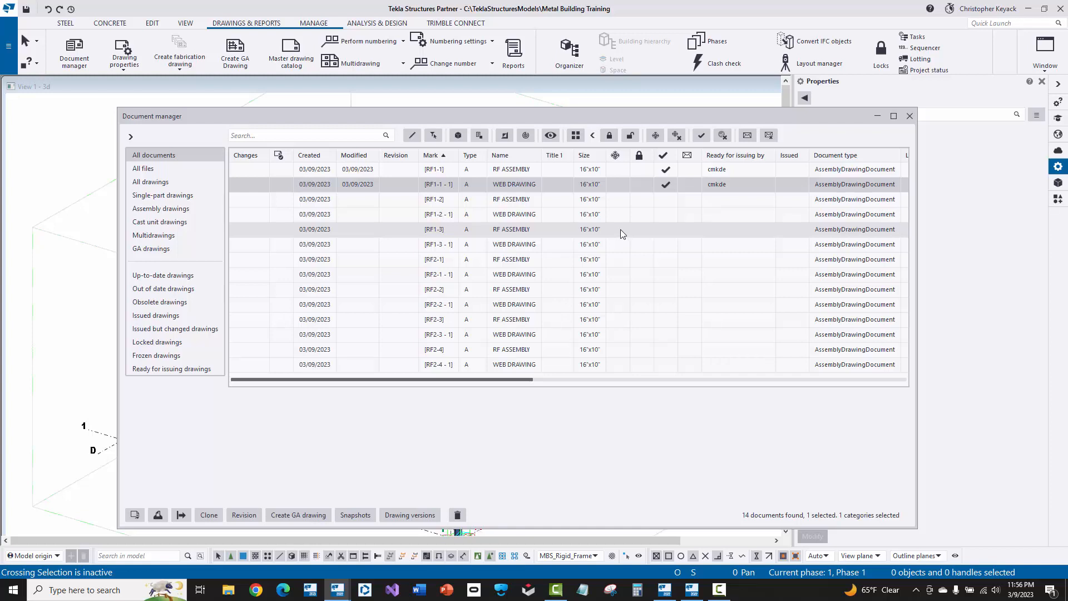
left_click(555, 169)
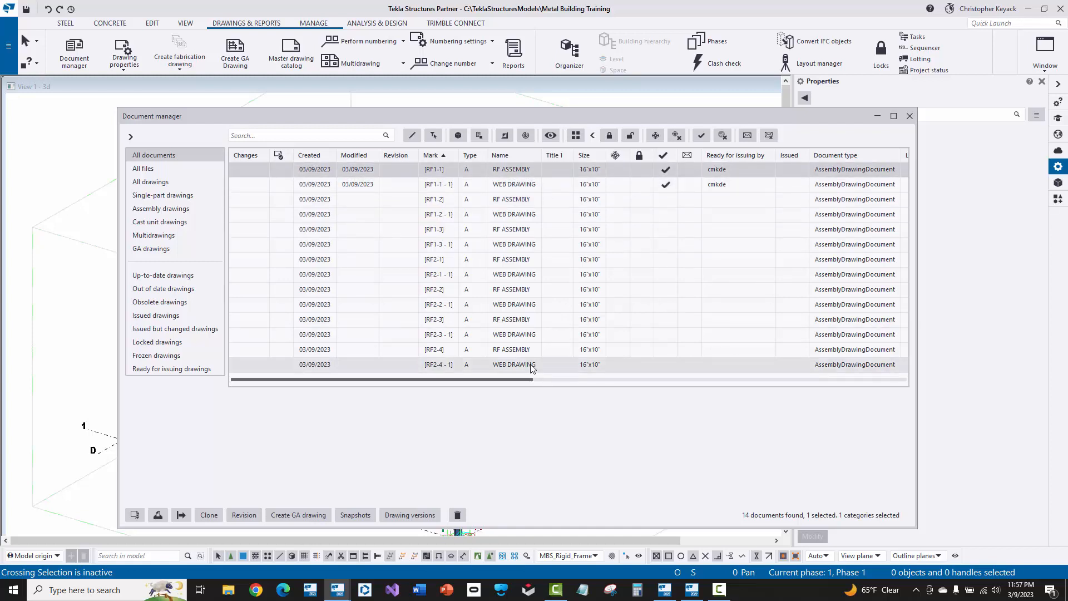
left_click(482, 365, "shift")
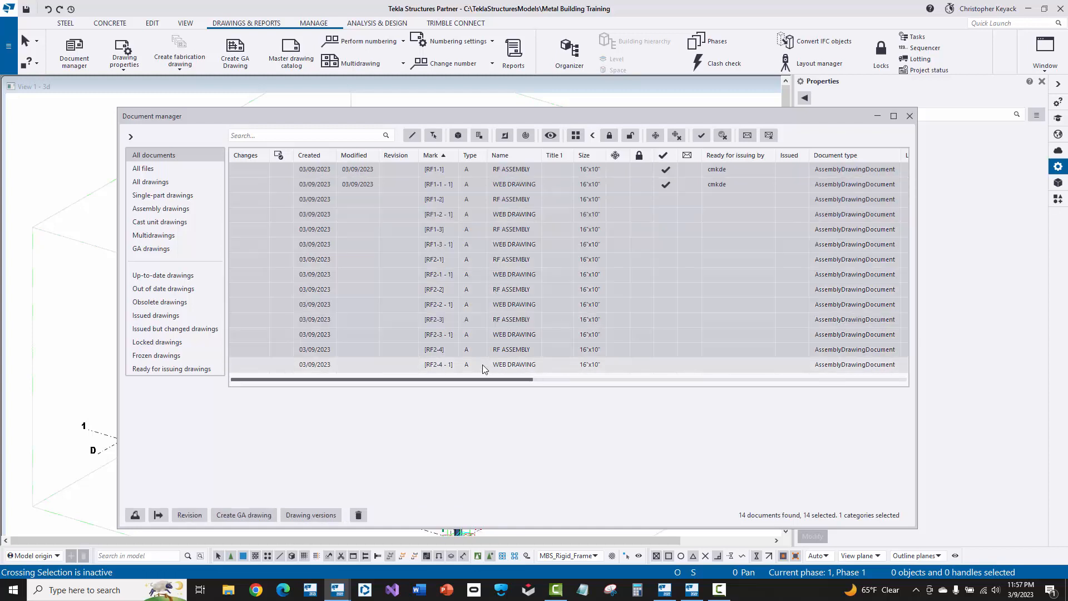
left_click(452, 190)
right_click(462, 189)
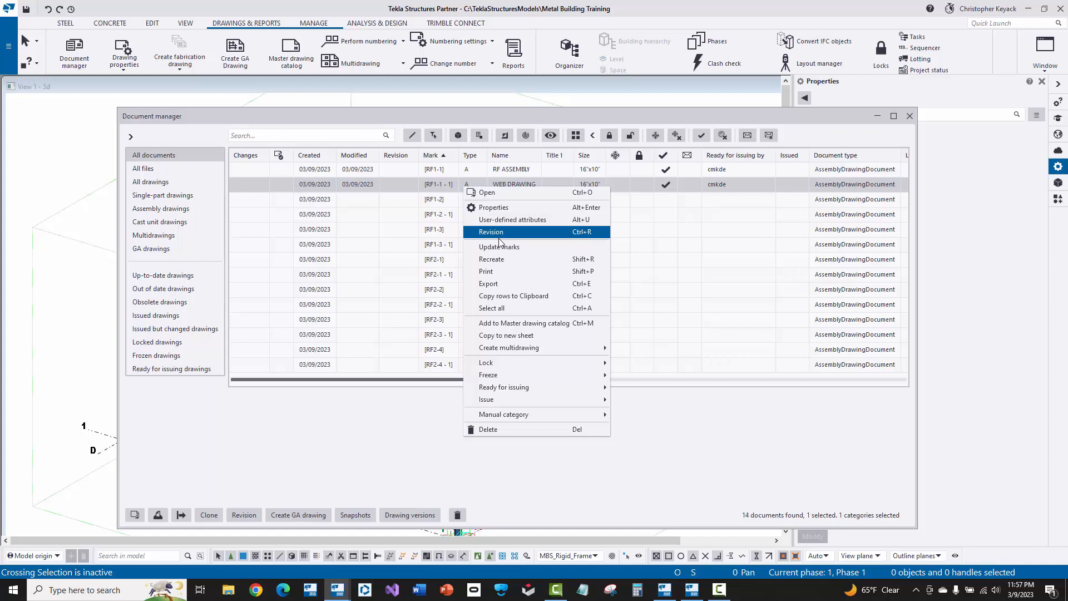
left_click(492, 308)
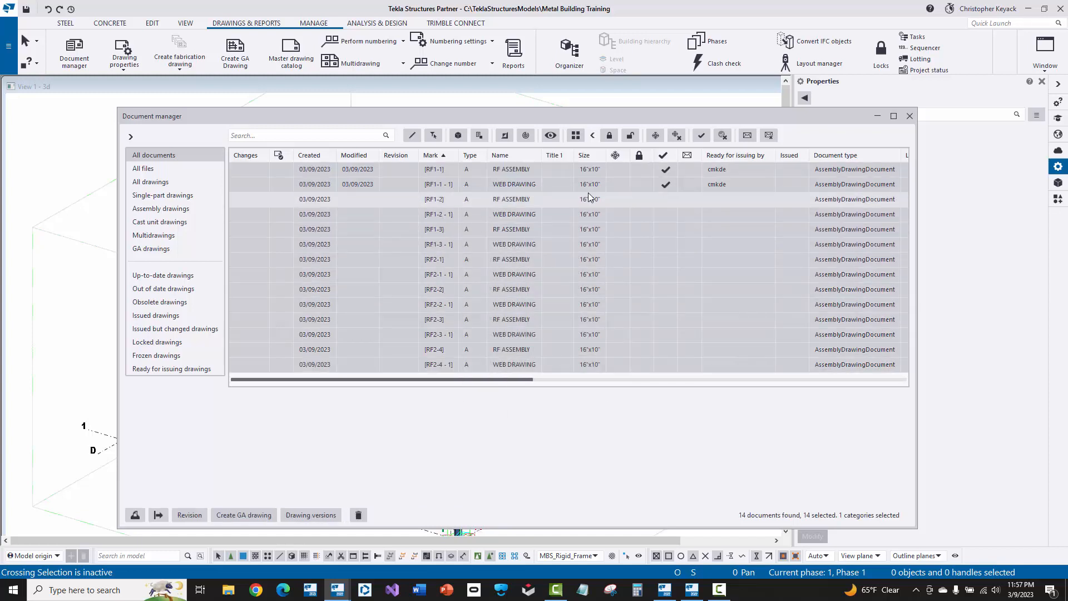
left_click(702, 135)
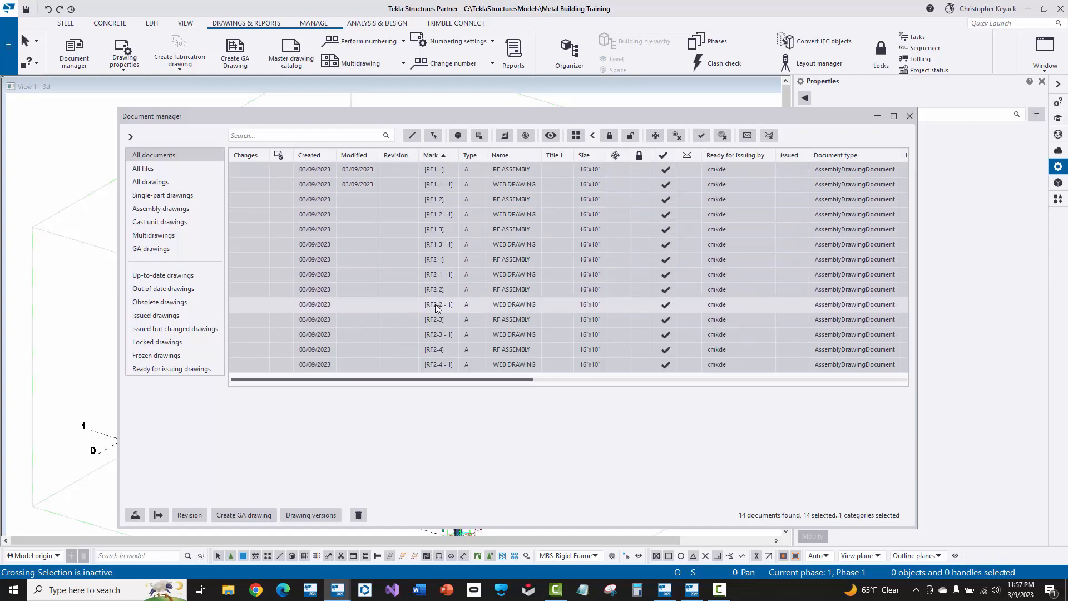
- Start revision handling for all the selected drawings and load the For Fabrication revision settings
left_click(189, 516)
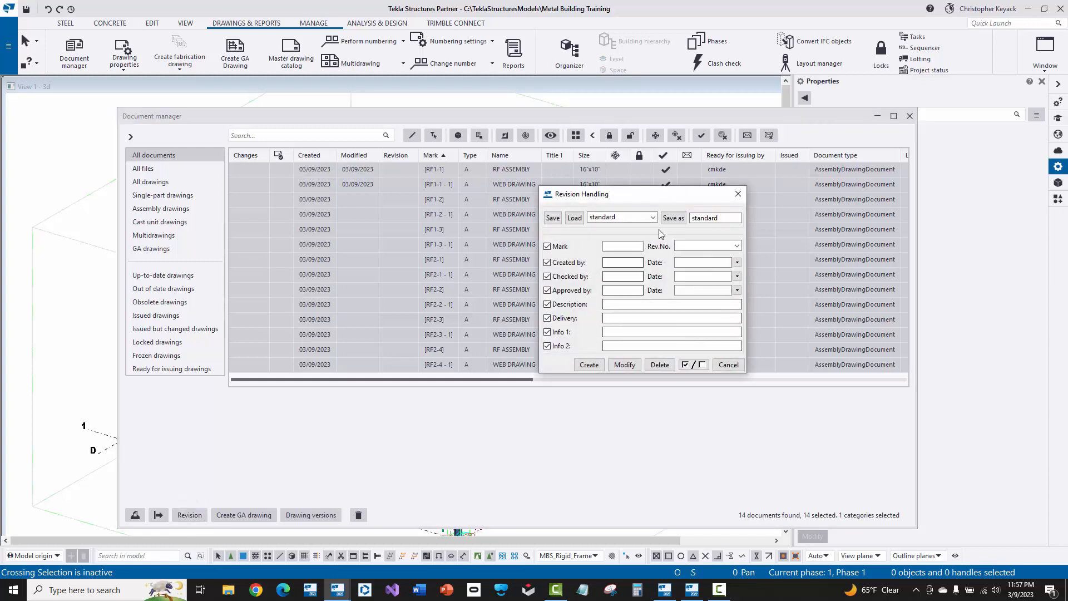
left_click(652, 217)
left_click(610, 245)
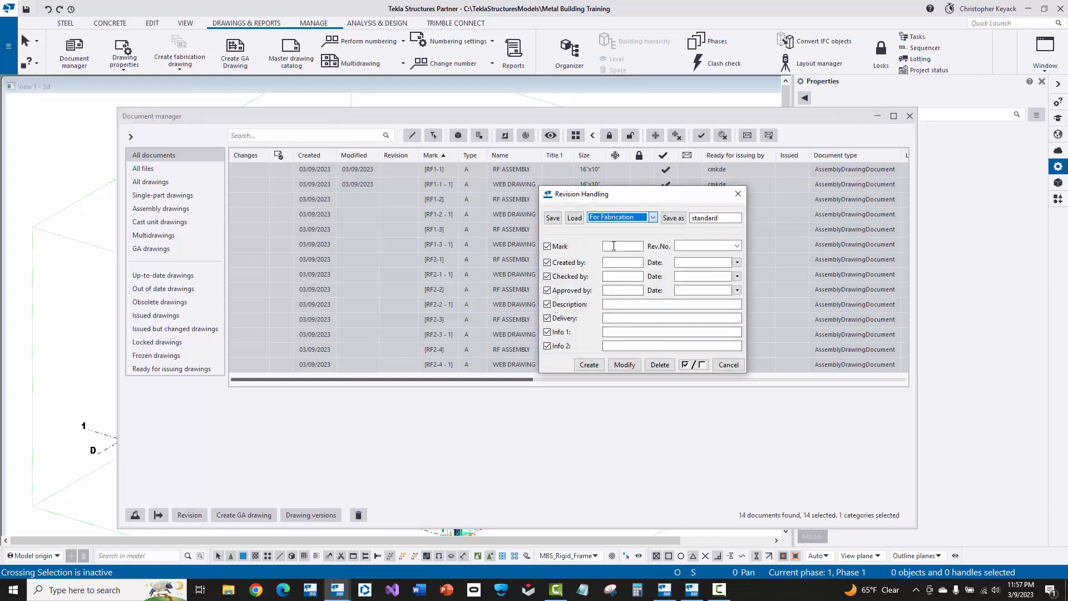
left_click(583, 219)
- Enter the creator's and checker's initials dated 03/09/2023, create the revision for all selected drawings, and close revision handling
left_click(613, 262)
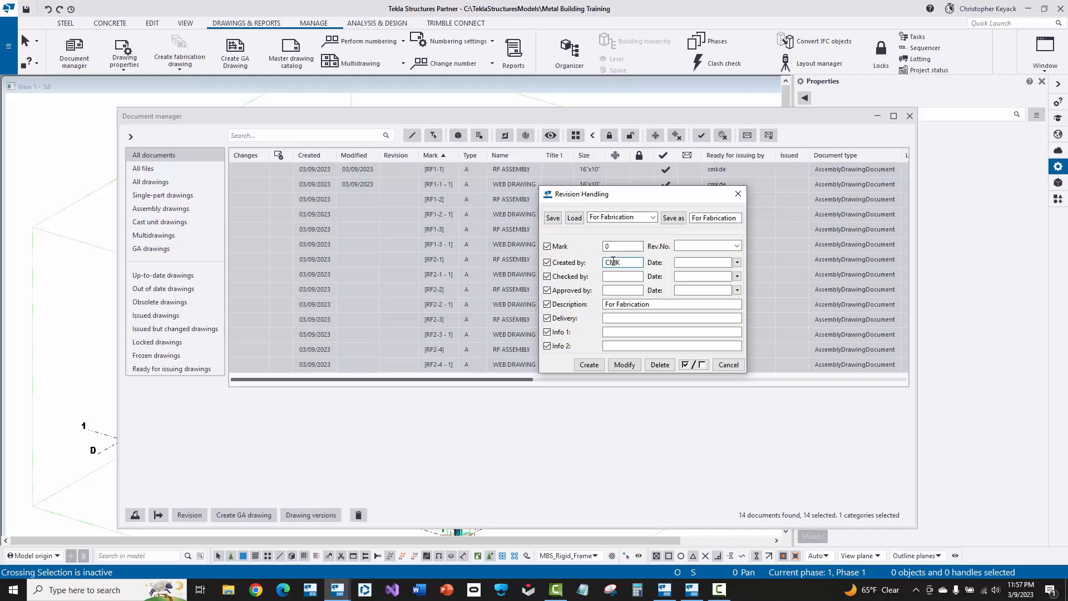
left_click(618, 275)
left_click(737, 262)
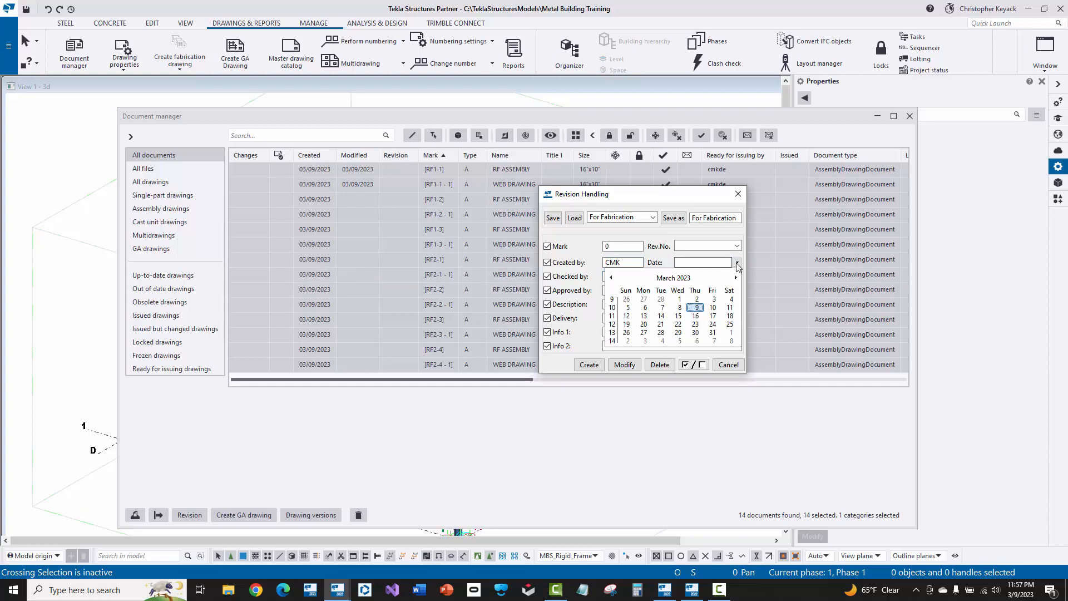
left_click(695, 304)
left_click(737, 276)
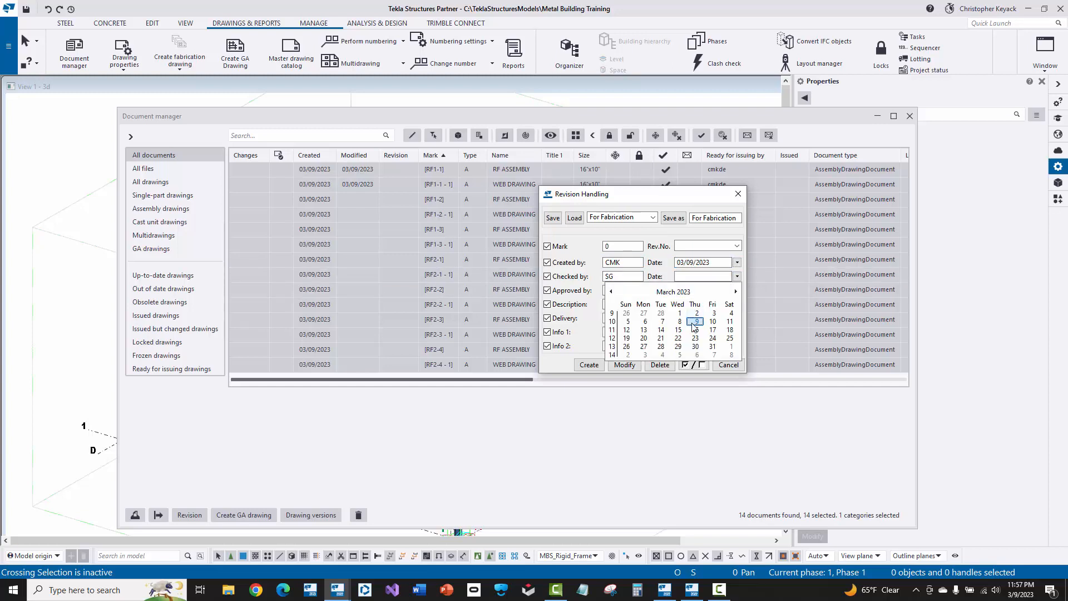
left_click(696, 319)
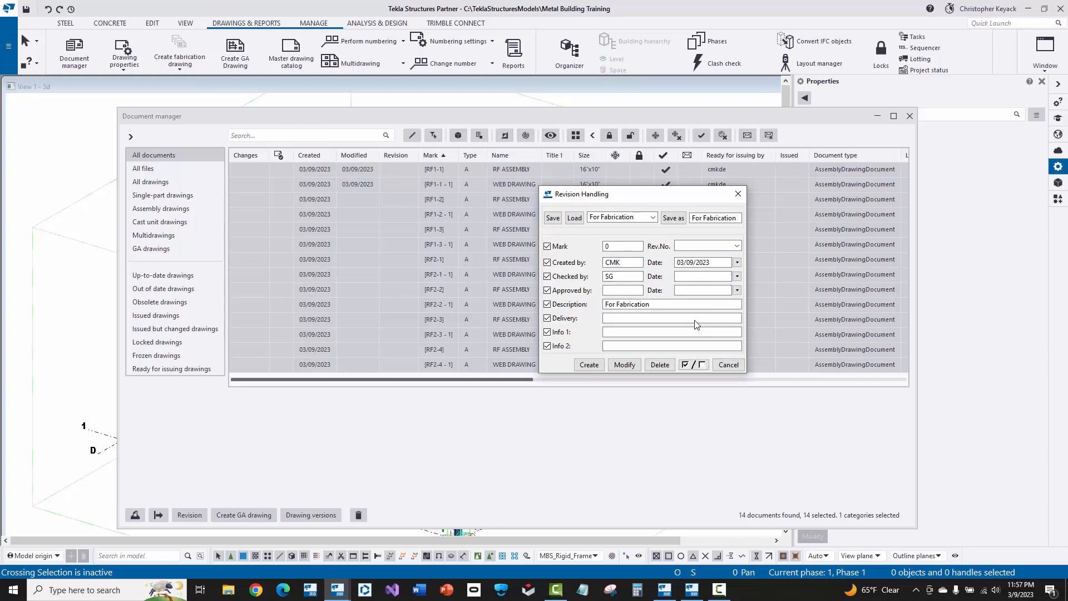
left_click(589, 364)
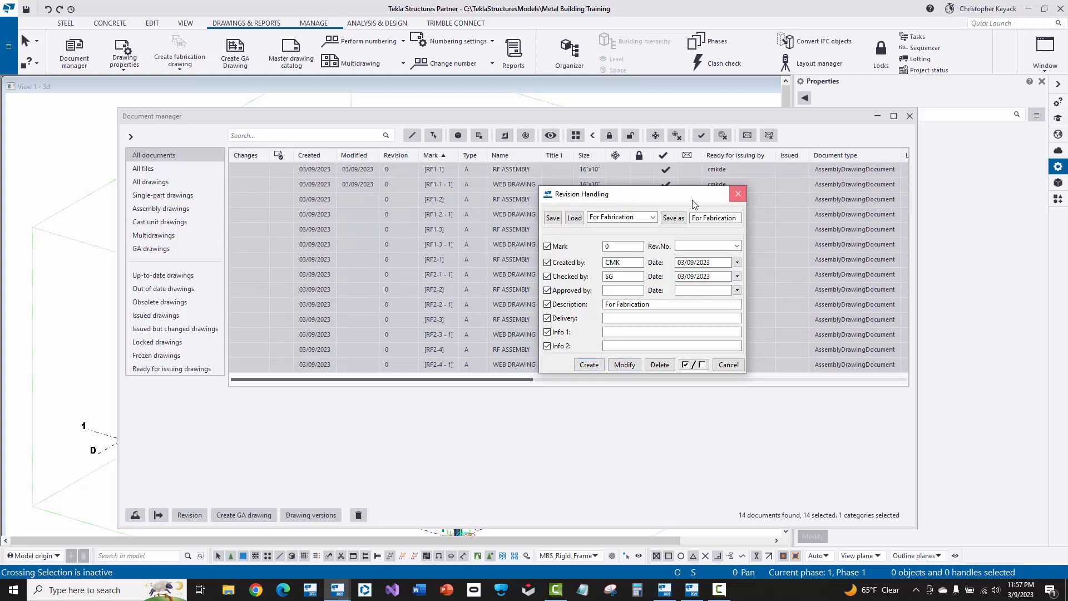
left_click(738, 193)
- Open the RF1-1 assembly drawing, check the revision entry and project information in its title block, and close it
left_click(410, 173)
double_click(410, 173)
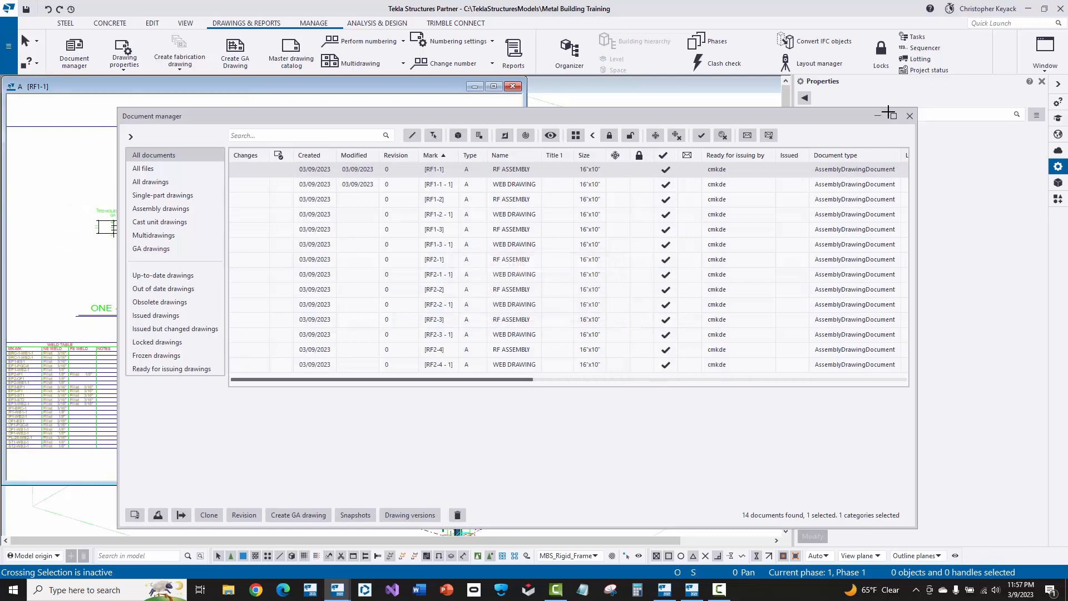
left_click(910, 117)
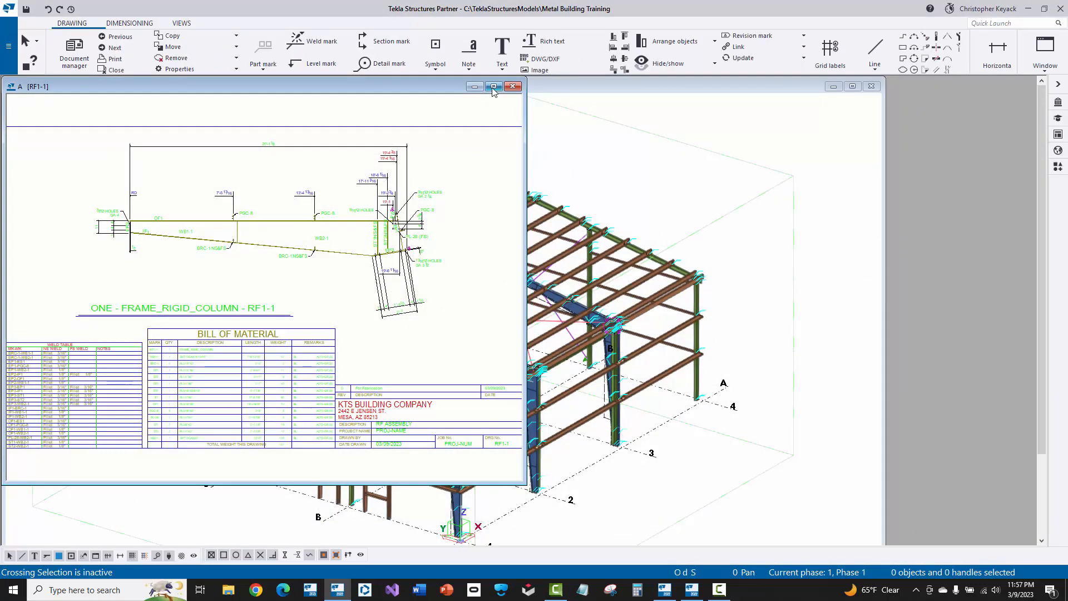
scroll(409, 442, "up", 5)
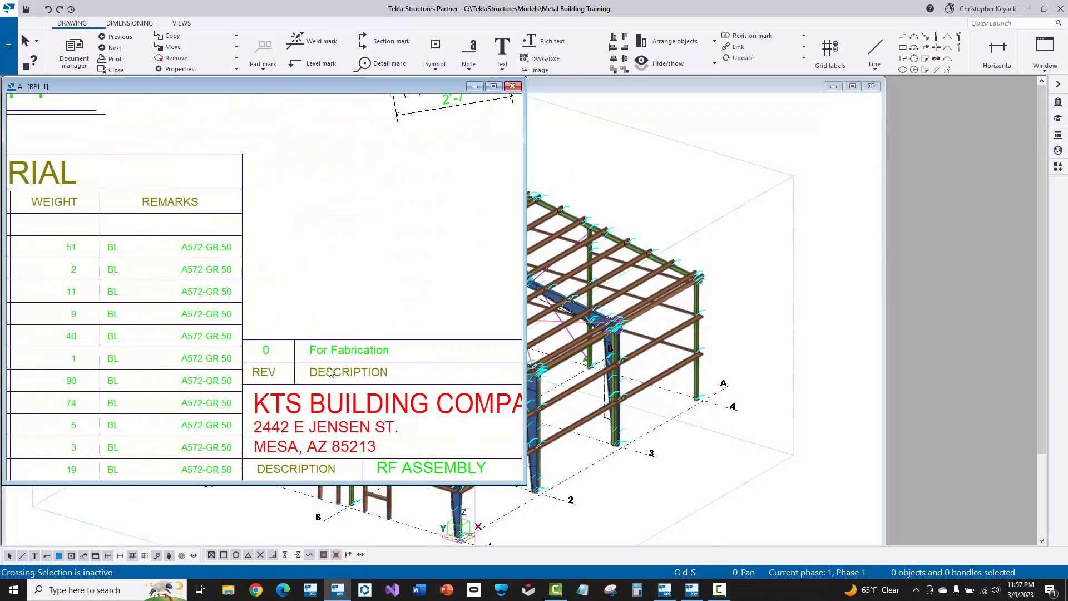
middle_click_drag(301, 310, 285, 288)
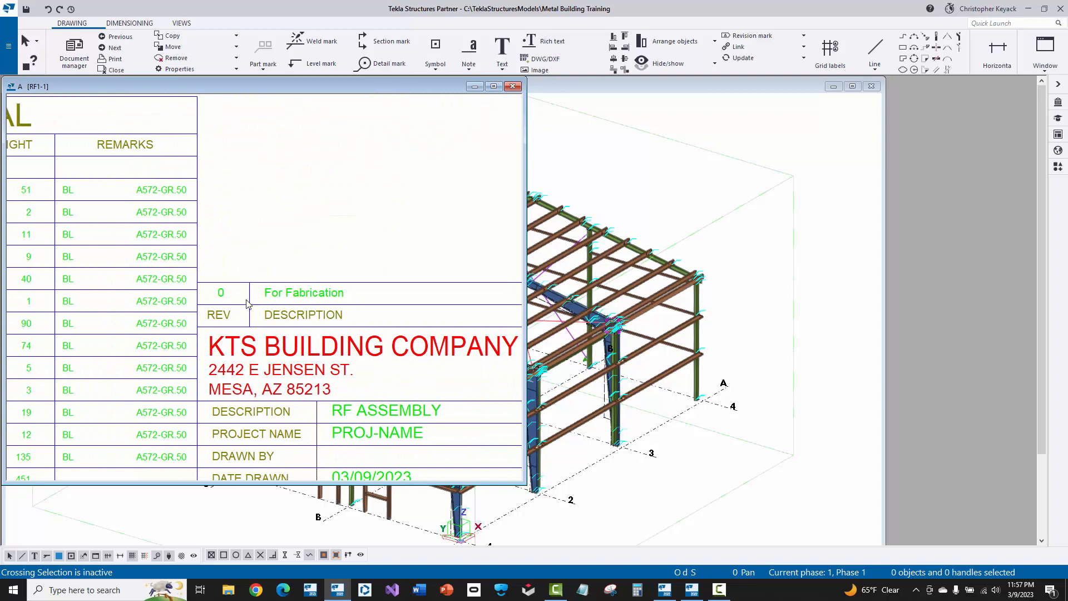
scroll(247, 304, "down", 5)
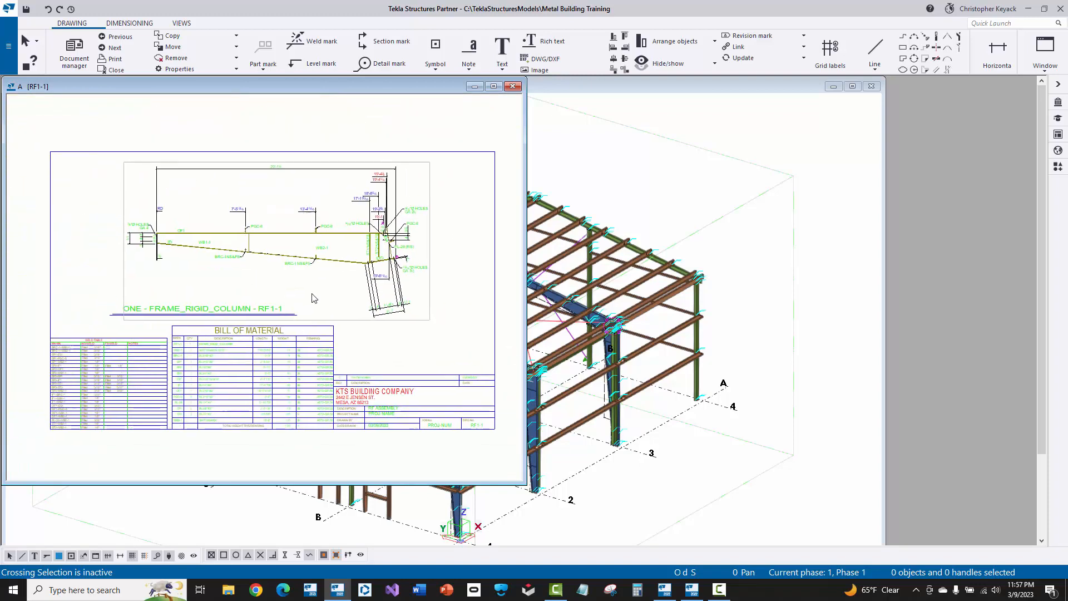
scroll(313, 298, "up", 5)
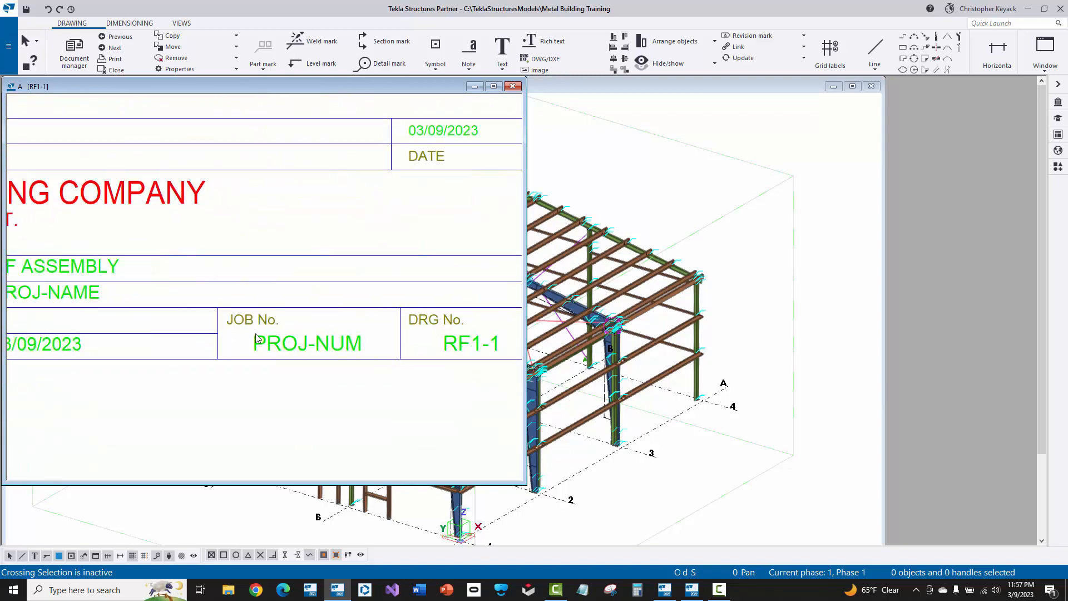
scroll(287, 325, "down", 2)
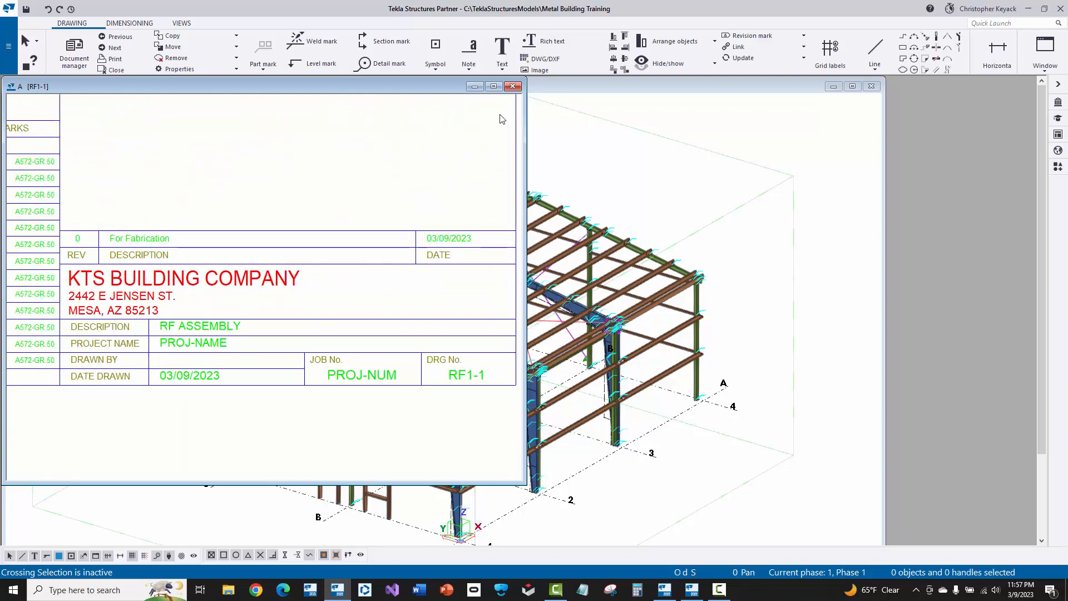
left_click(513, 87)
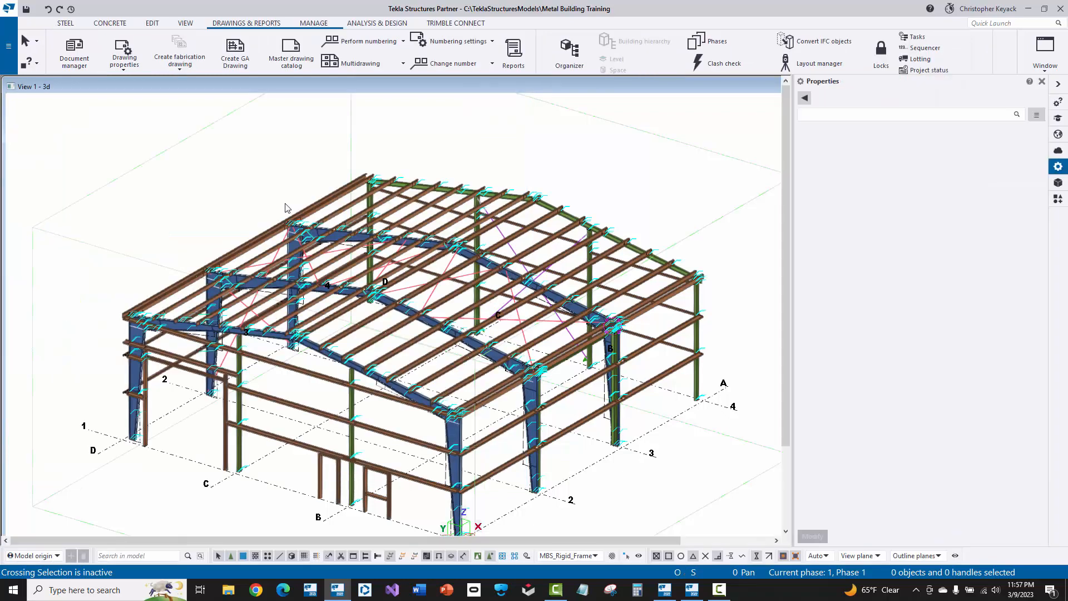
- Set the project number to 9999 and the project name to Training Model in the project properties
middle_click_drag(268, 210, 252, 180)
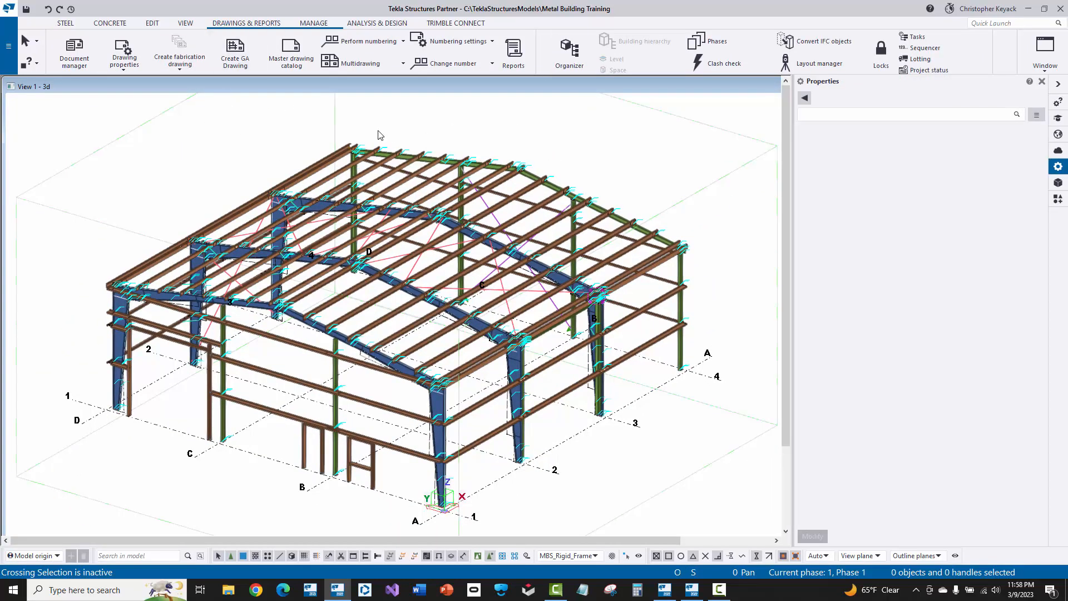
left_click(9, 45)
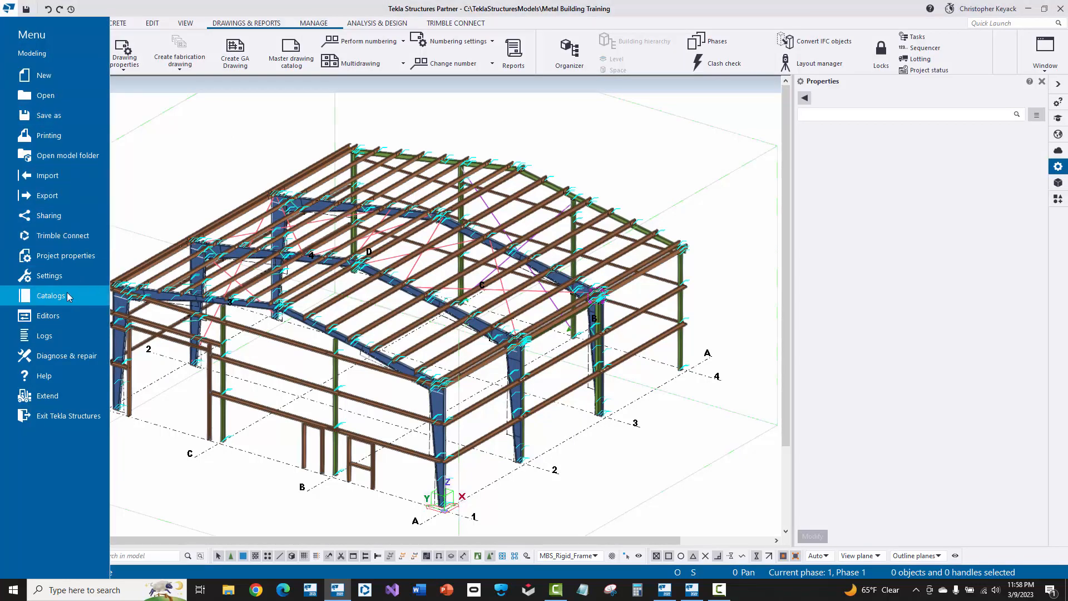
left_click(80, 257)
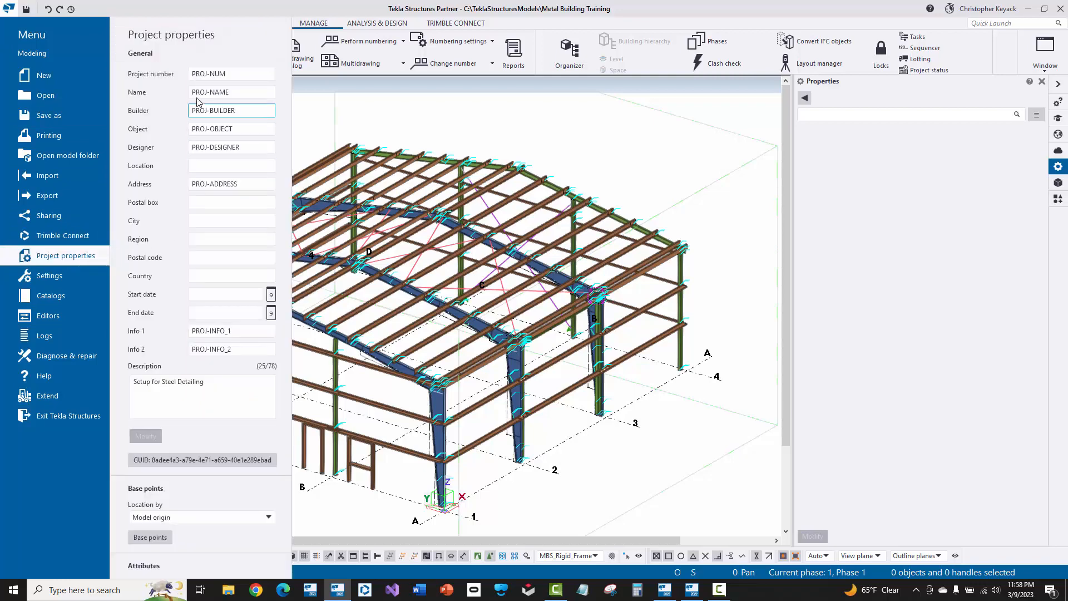
left_click_drag(231, 73, 172, 72)
type("9999")
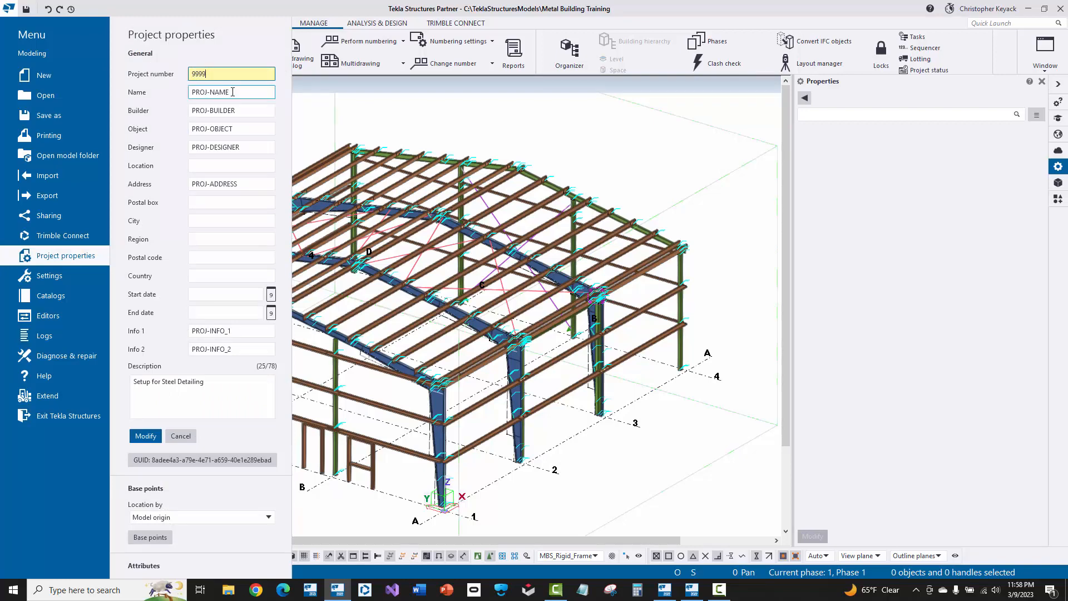
left_click_drag(234, 93, 191, 93)
type("Training Model")
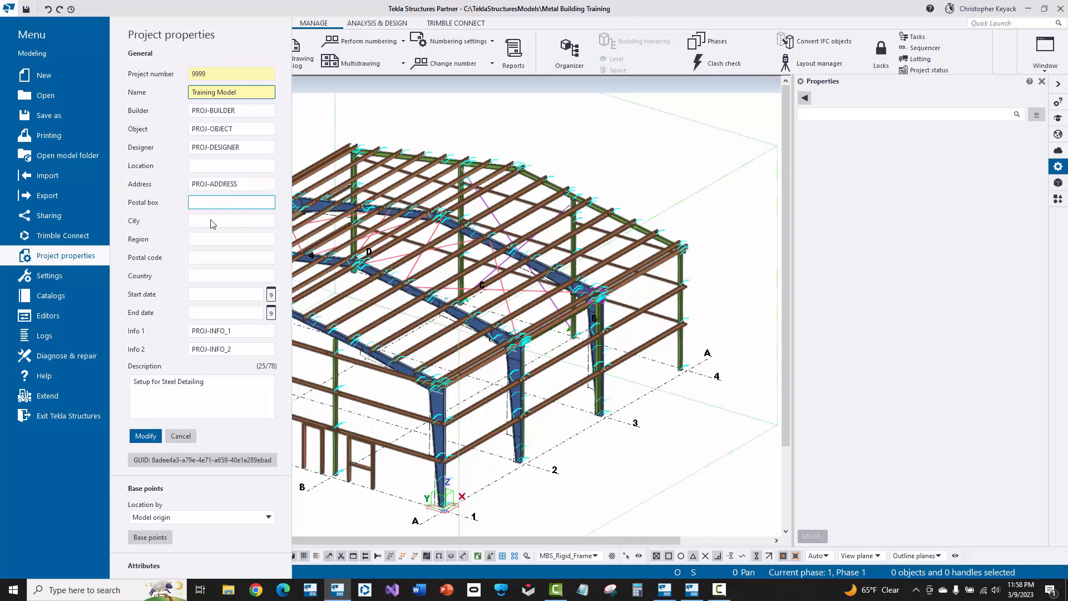
left_click(146, 437)
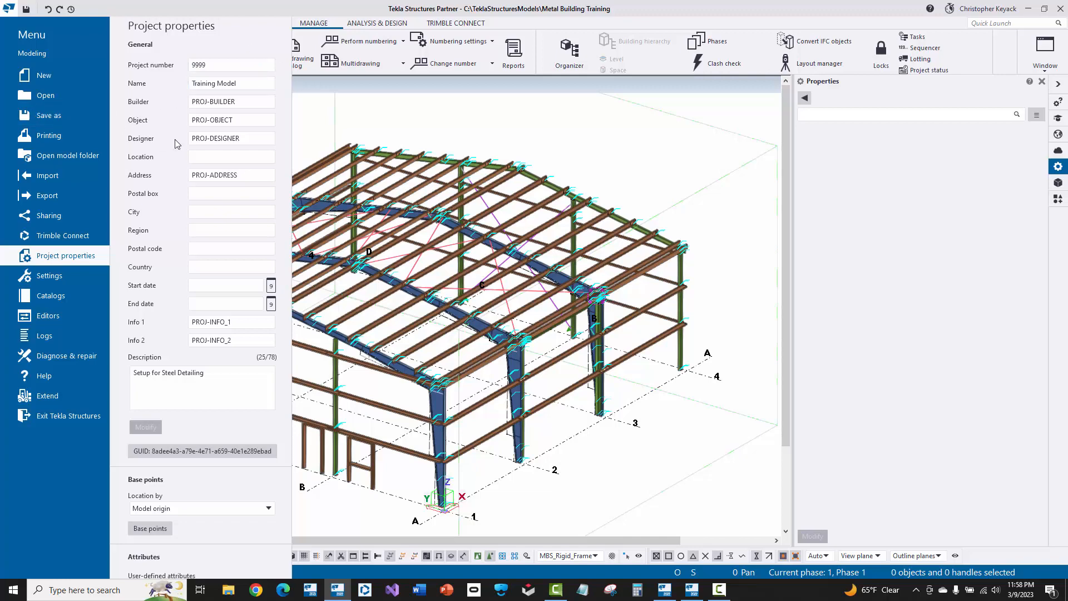
left_click(309, 132)
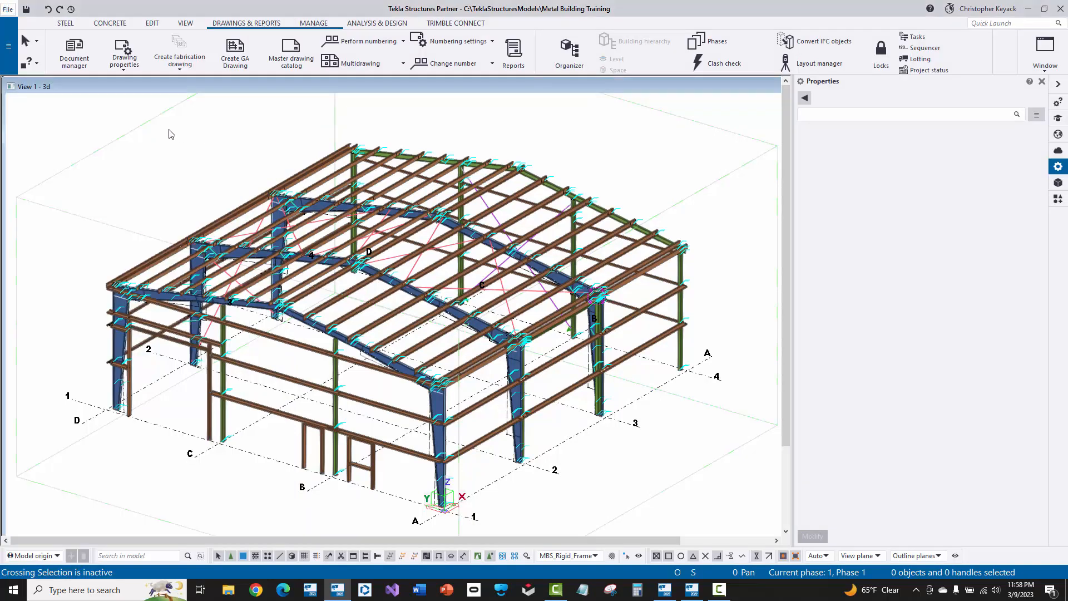
- Save the model and select all rigid frame assembly and web drawings in the document manager
left_click(26, 9)
left_click(515, 315)
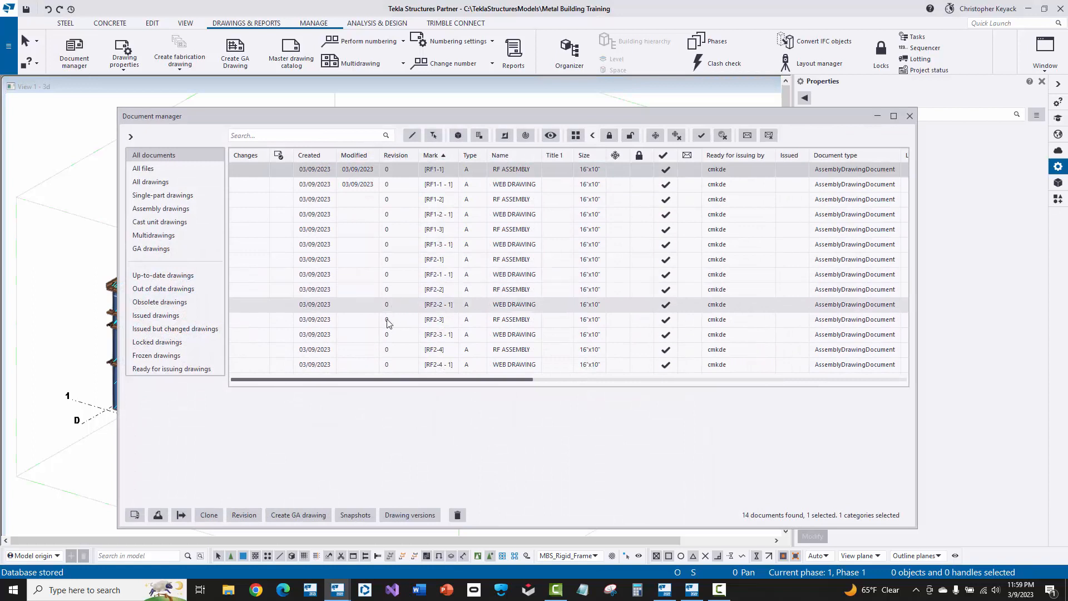
left_click(371, 365, "shift")
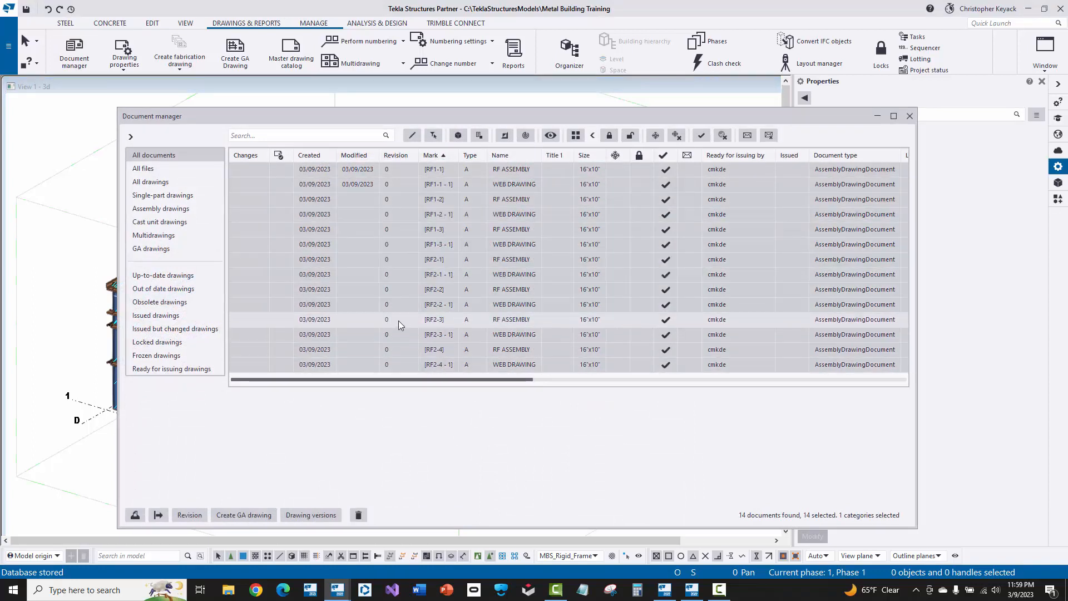
left_click(399, 168)
right_click(399, 168)
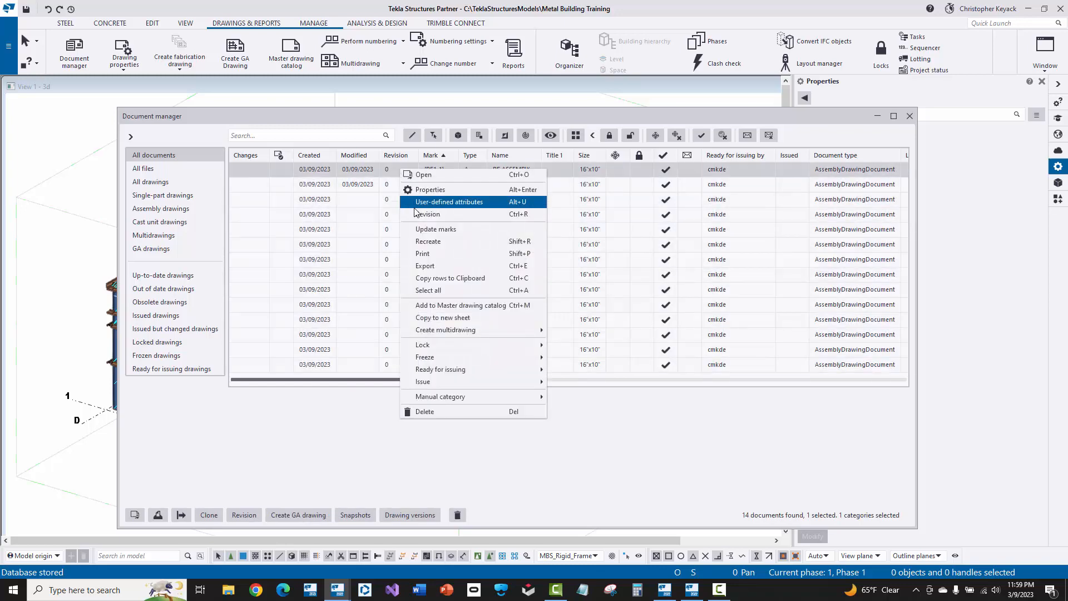
left_click(421, 290)
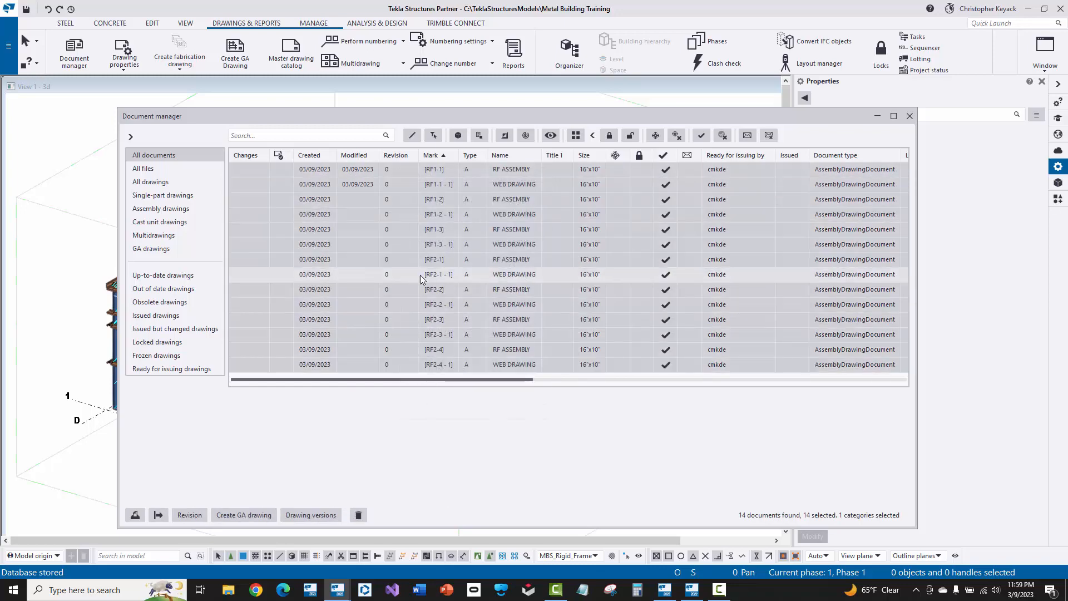
- Open the user-defined attributes of all selected drawings, clear every attribute's modification checkmark, and display the workflow attributes
right_click(399, 169)
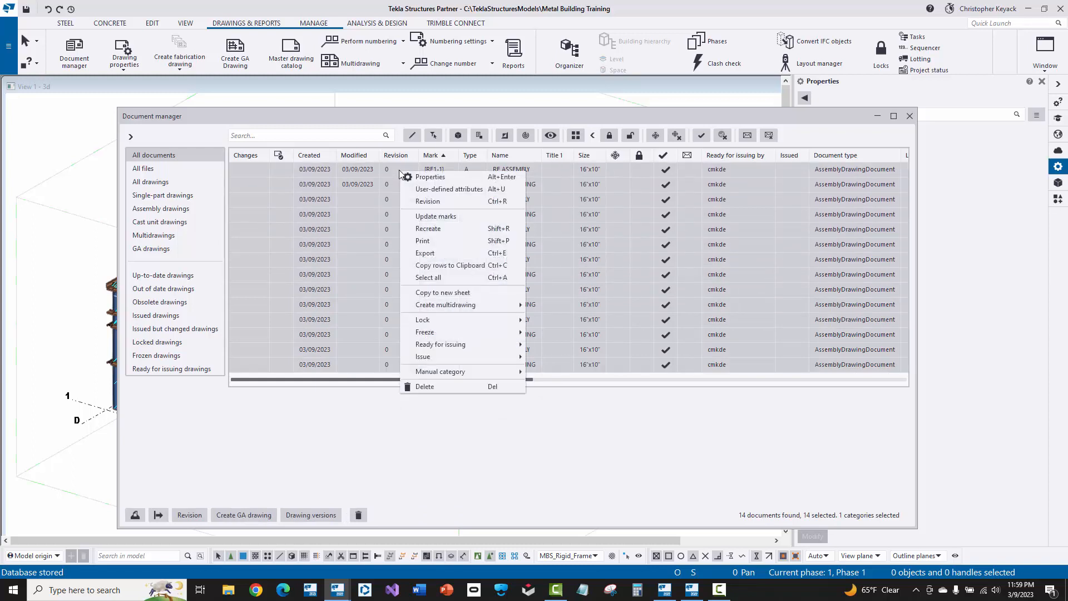
left_click(449, 190)
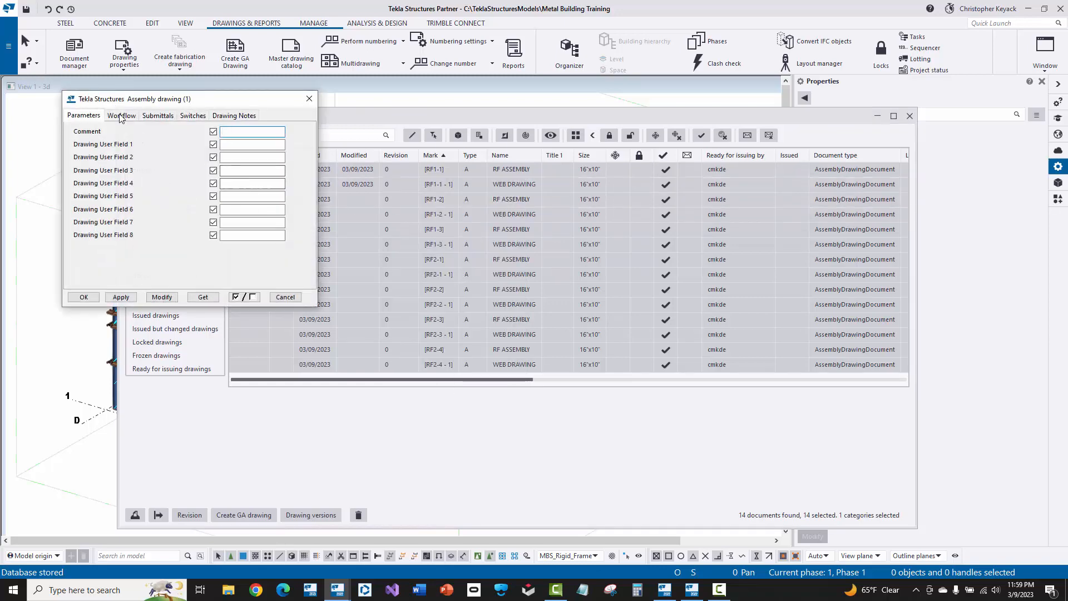
left_click(121, 115)
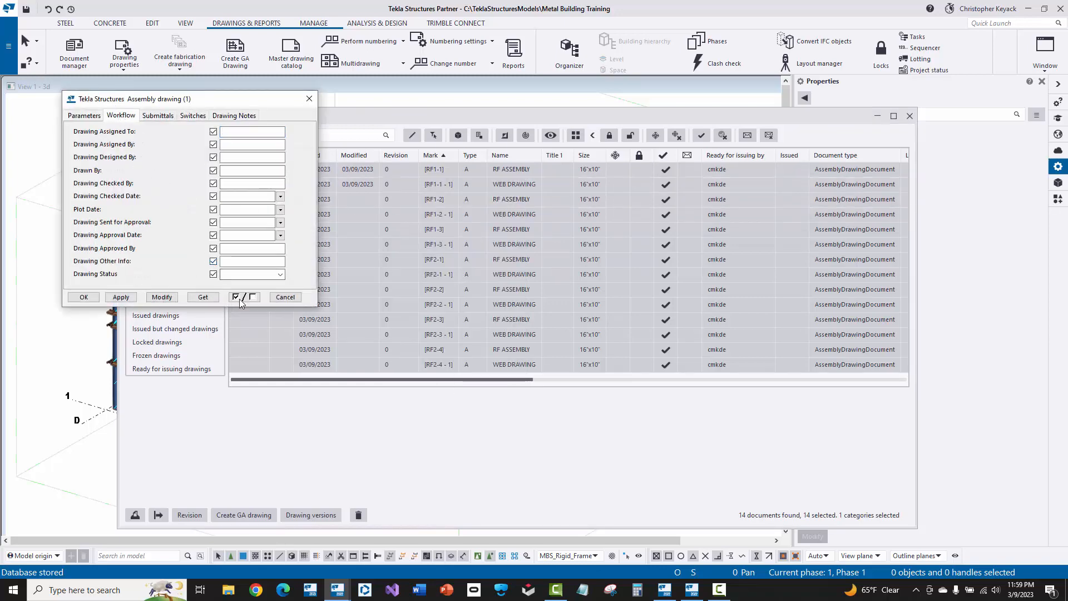
left_click(158, 115)
left_click(193, 115)
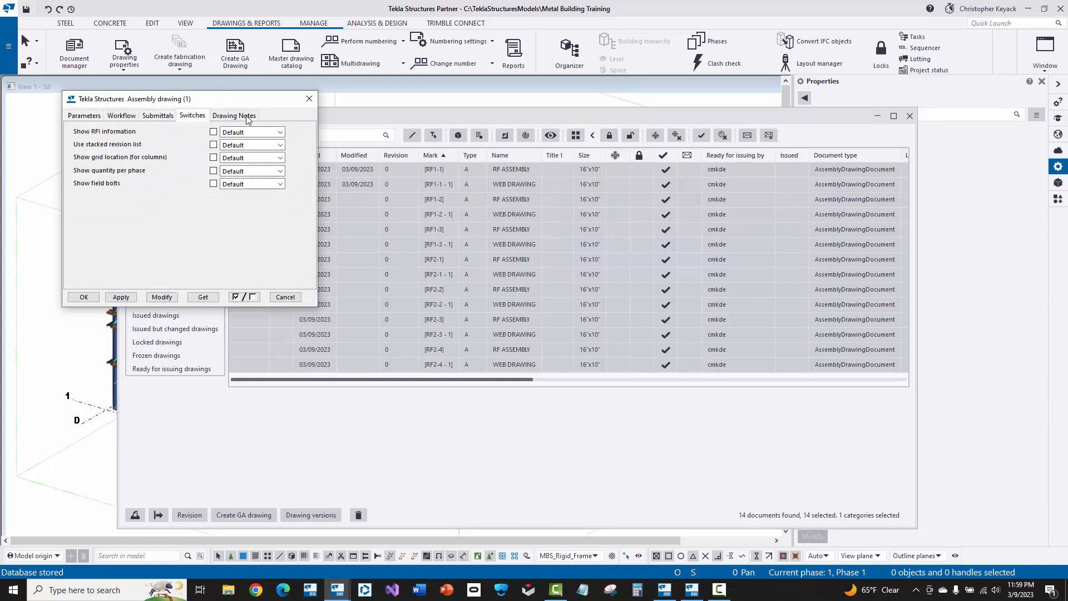
left_click(233, 115)
left_click(121, 115)
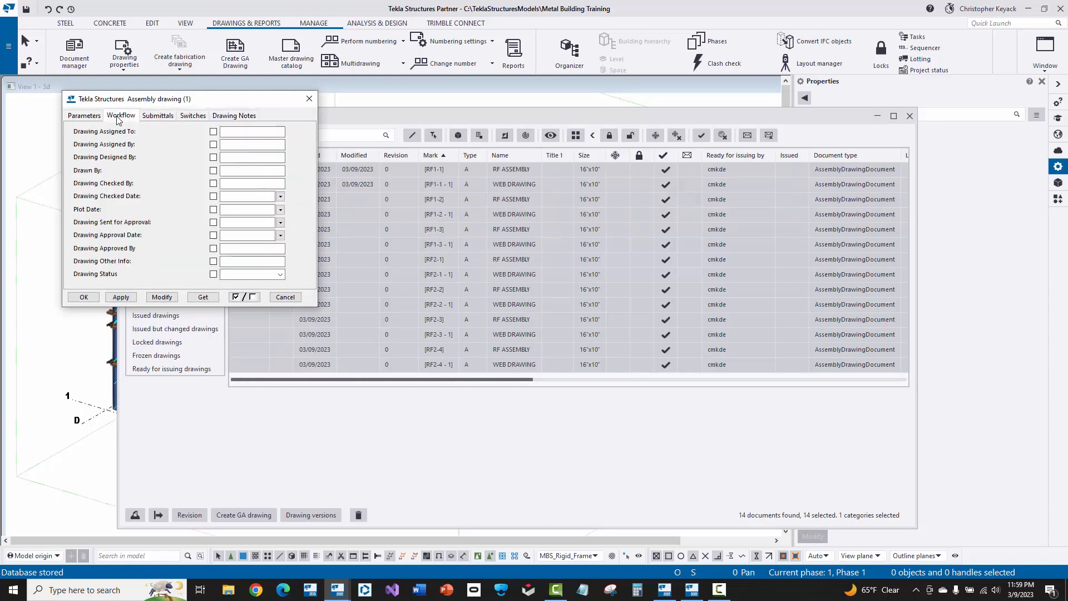
- Enter the drafter's and checker's initials, set the drawing checked date to 03/09/2023, modify the selected drawings, and close their attributes
left_click(227, 171)
key("Tab")
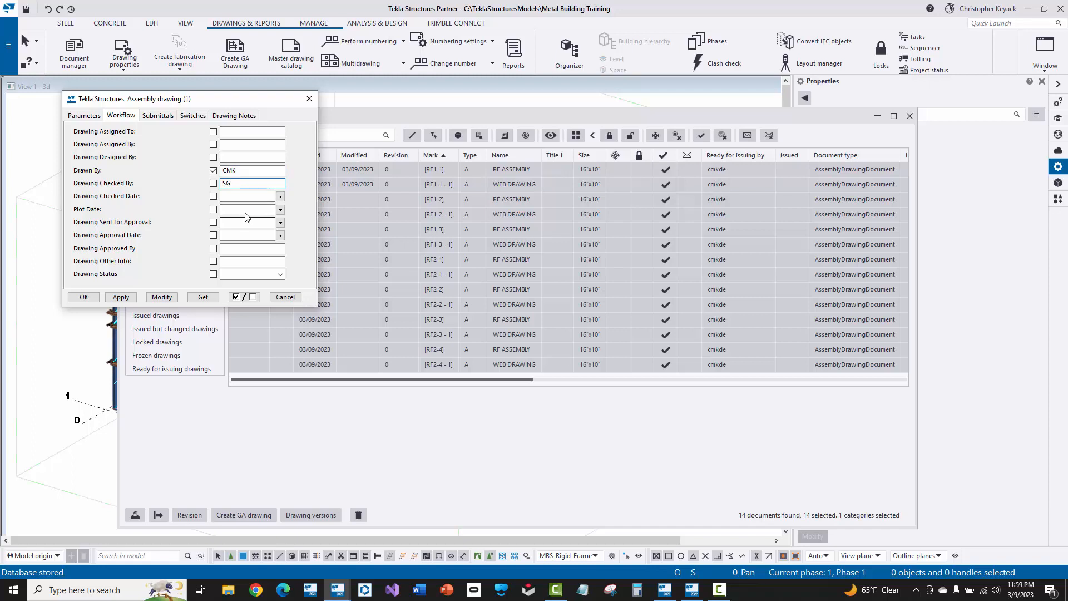
left_click(281, 197)
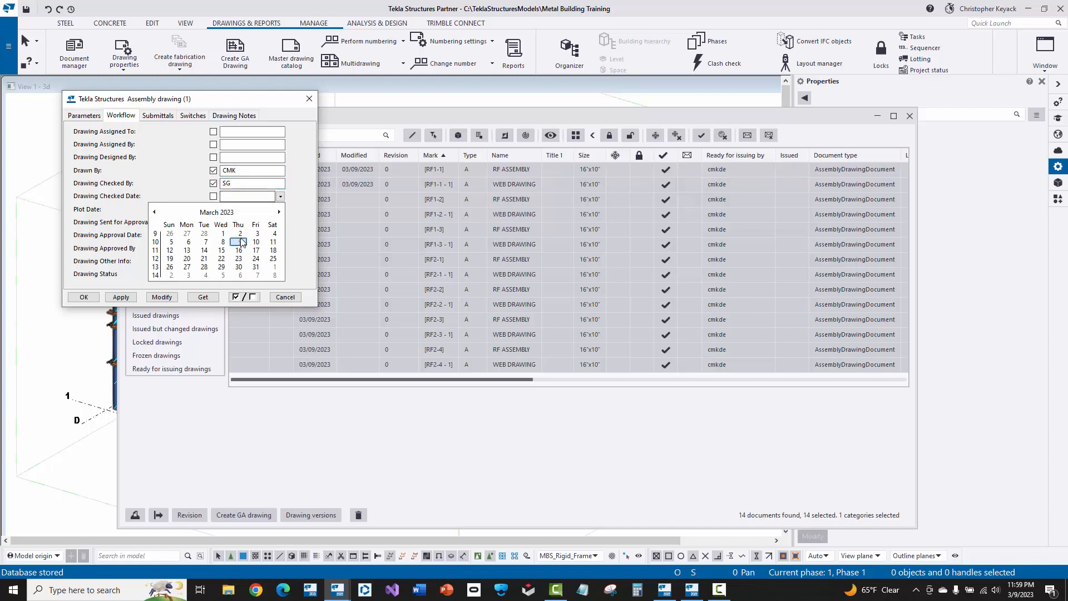
left_click(240, 242)
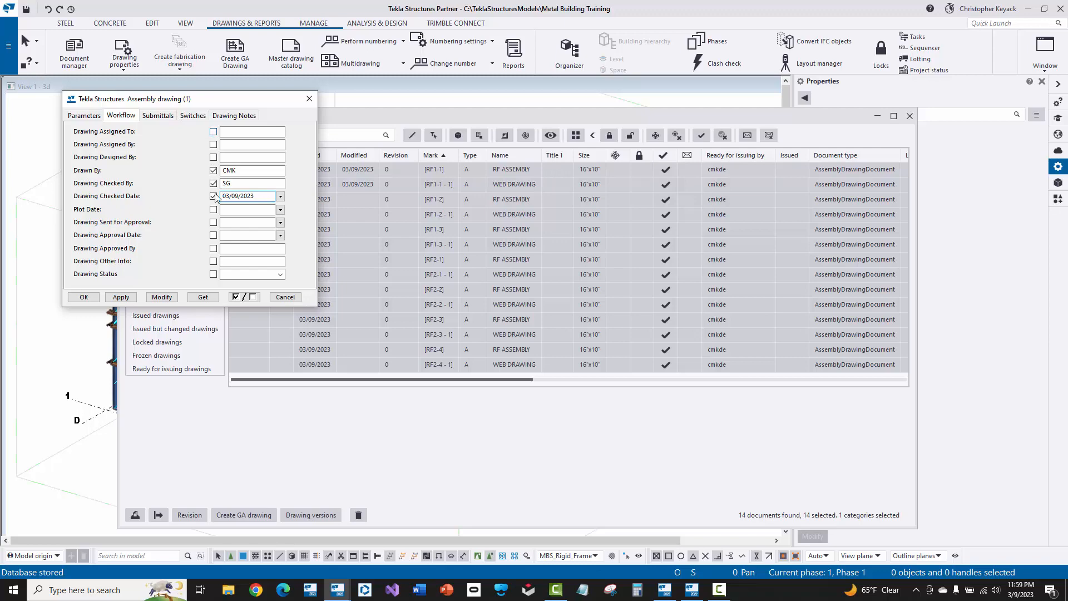
left_click(163, 297)
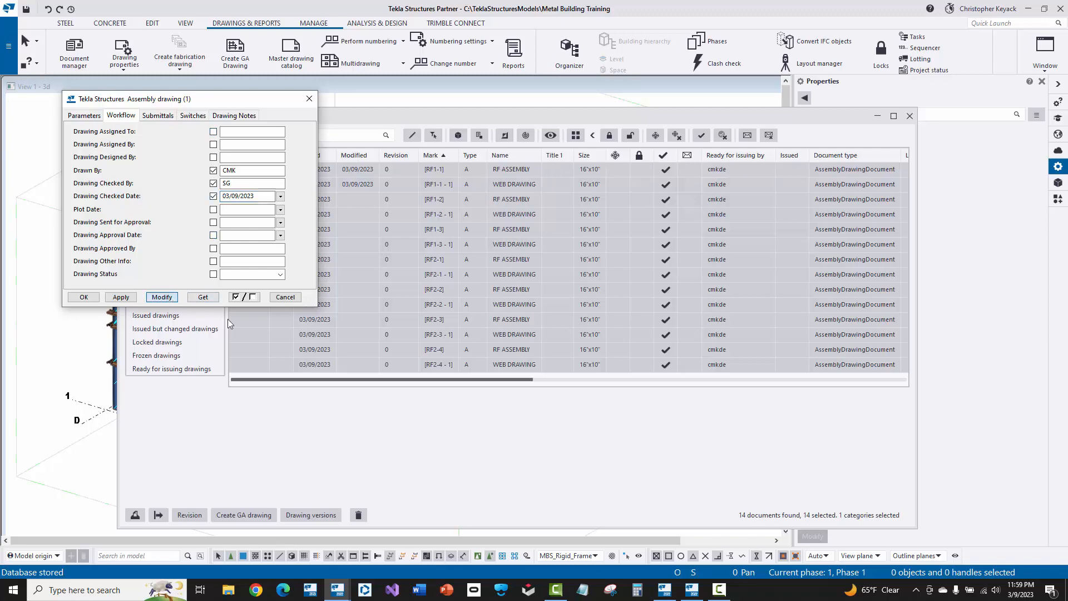
left_click(285, 297)
- Open the RF1-3 - 1 web drawing, check the revision, project name, drafter, job number and drawing number in its title block, and close it
double_click(445, 246)
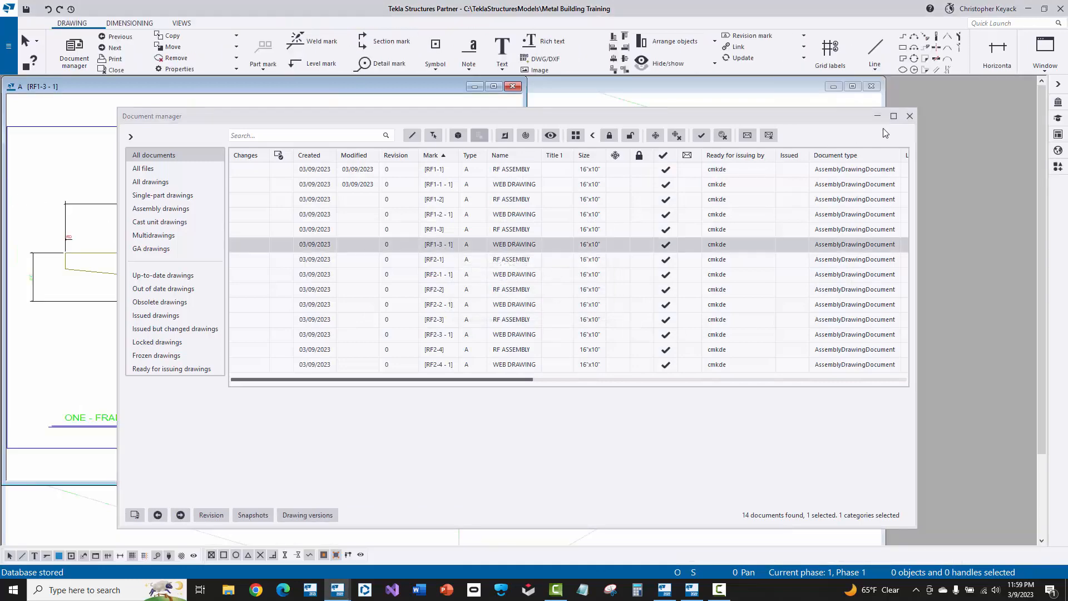
left_click(910, 116)
scroll(129, 228, "up", 5)
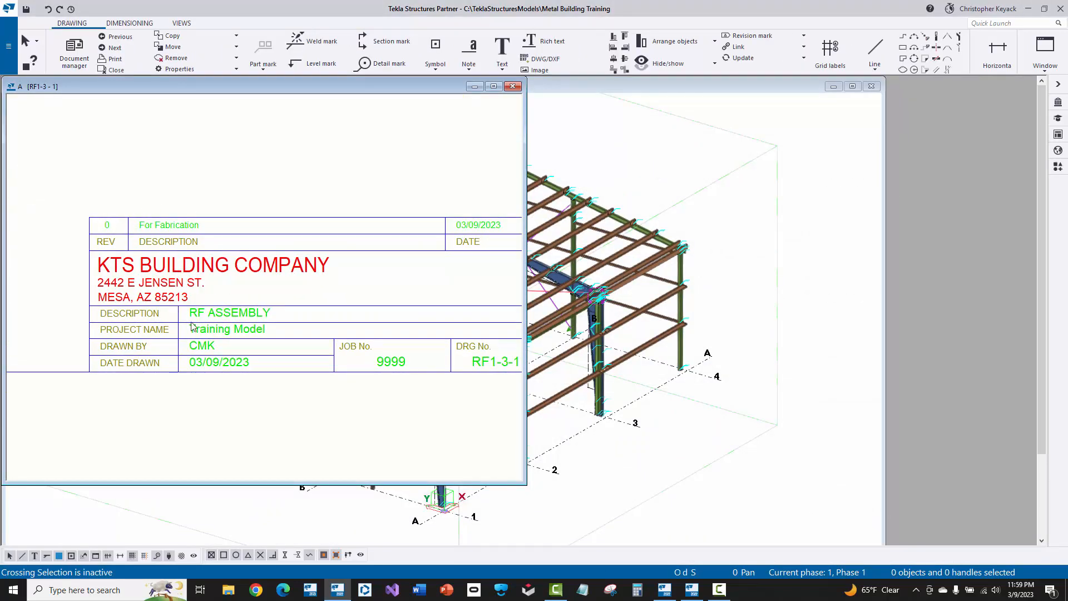
middle_click_drag(207, 346, 165, 323)
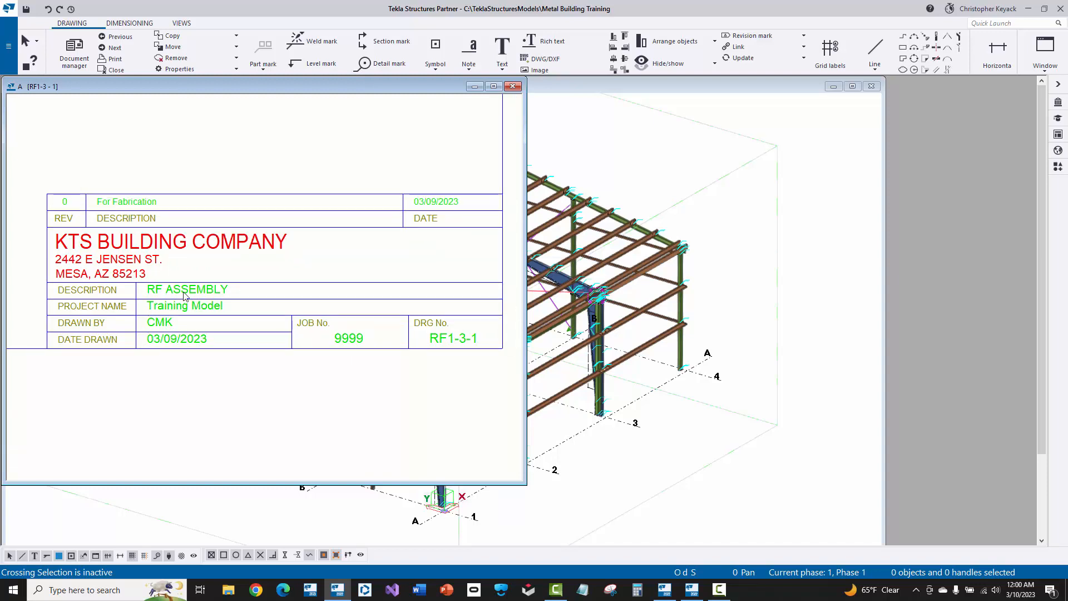
scroll(182, 310, "up", 1)
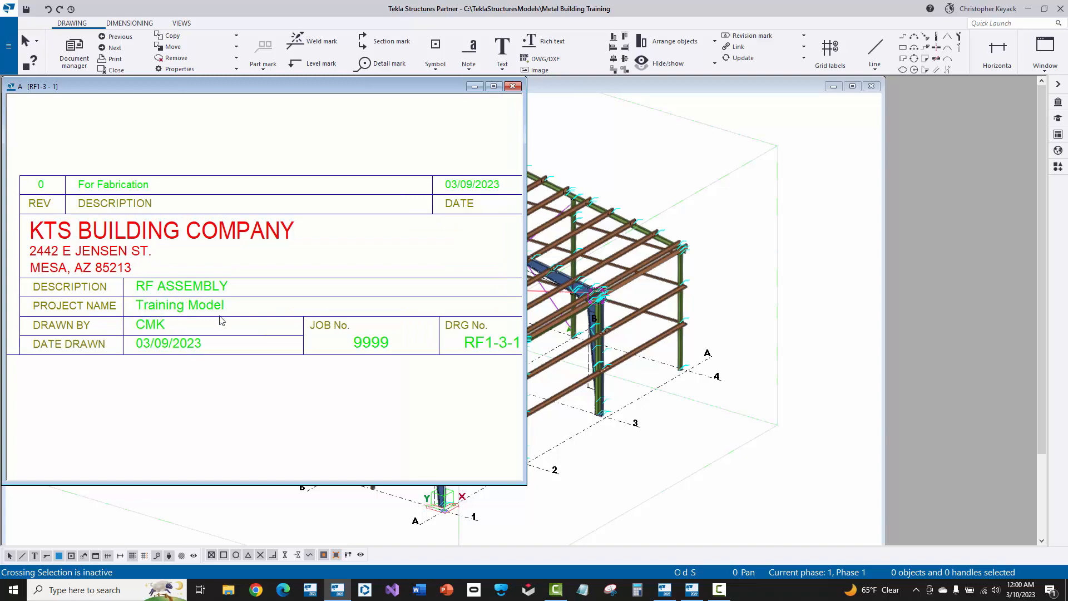
middle_click_drag(470, 356, 394, 340)
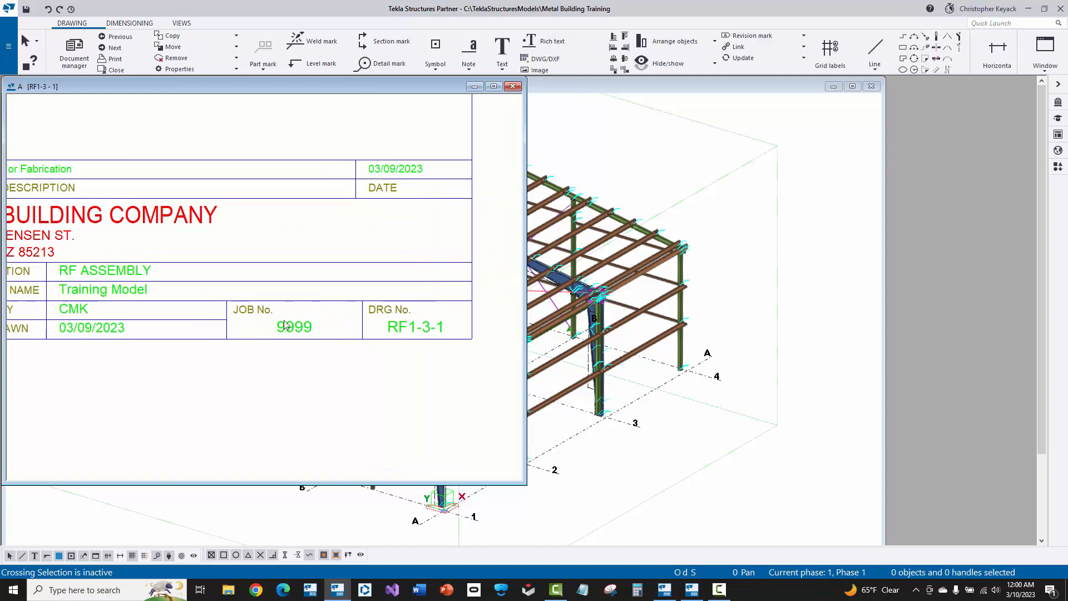
scroll(284, 325, "down", 2)
scroll(252, 341, "up", 2)
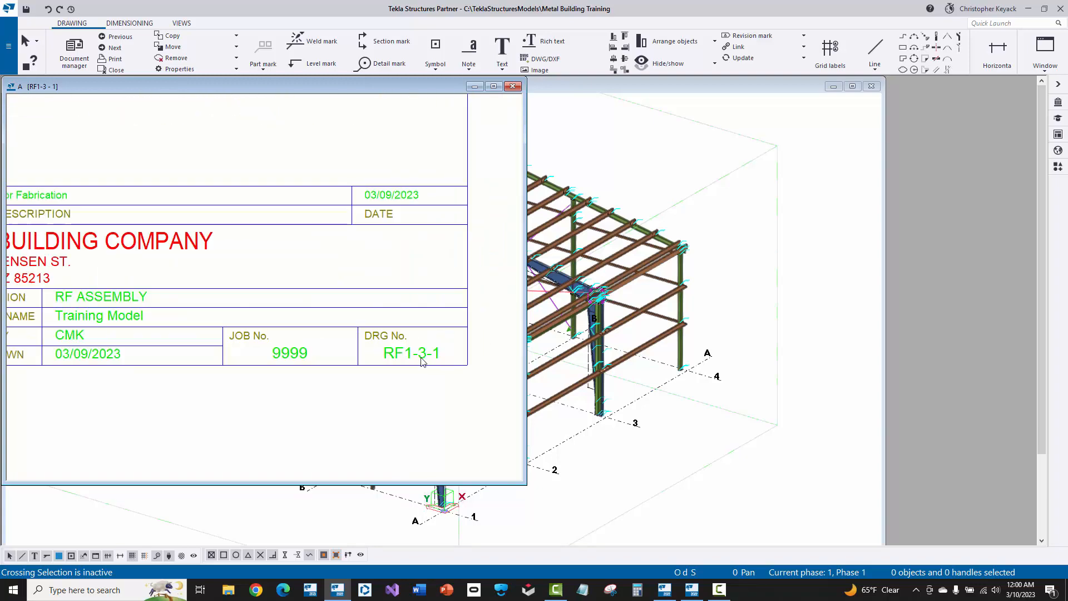
scroll(422, 362, "up", 1)
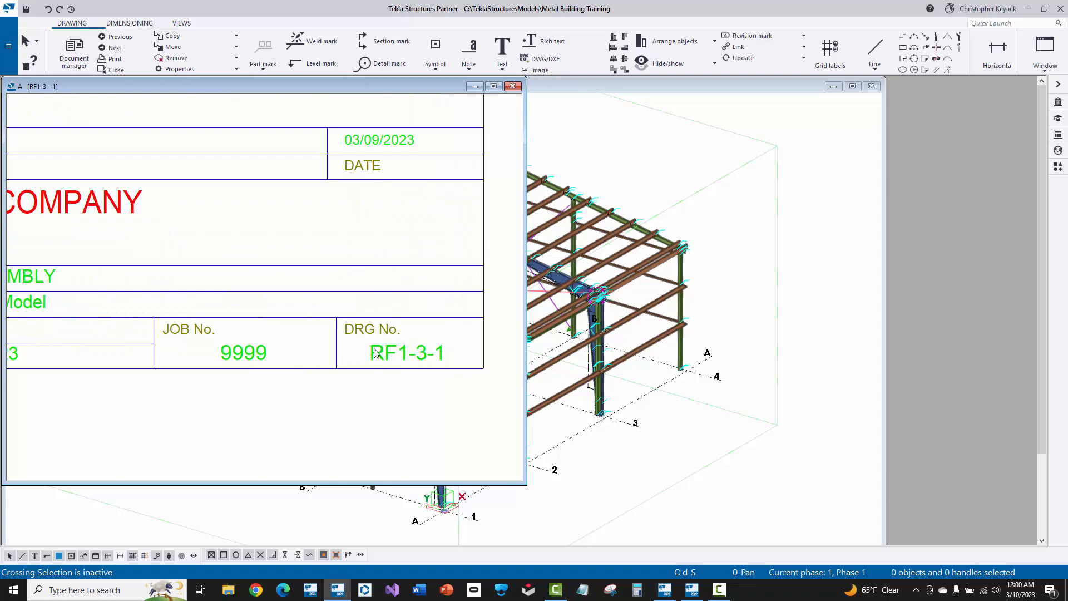
scroll(348, 289, "down", 6)
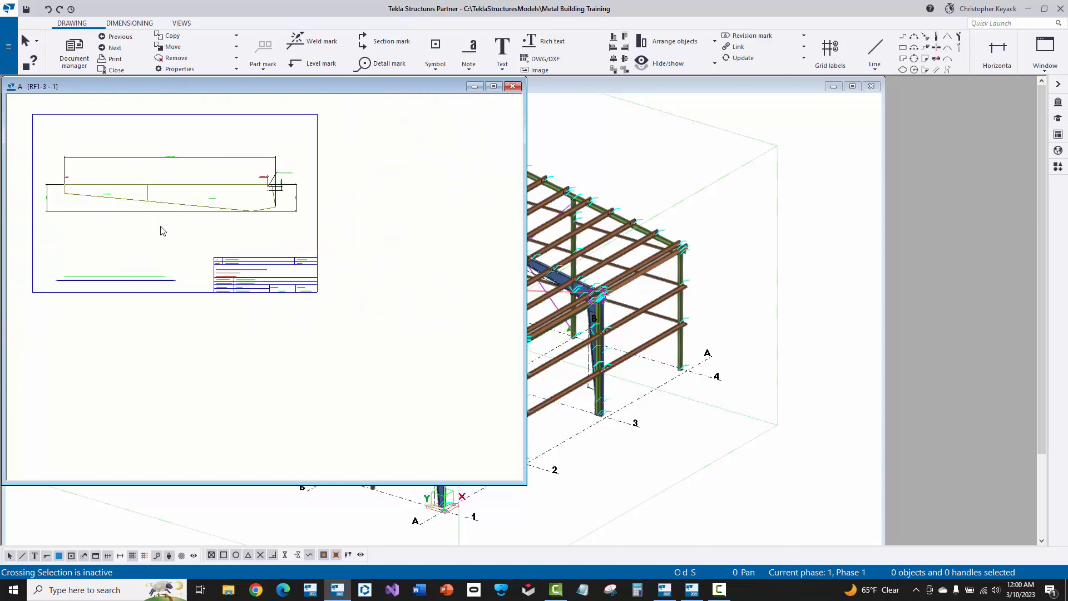
left_click(513, 87)
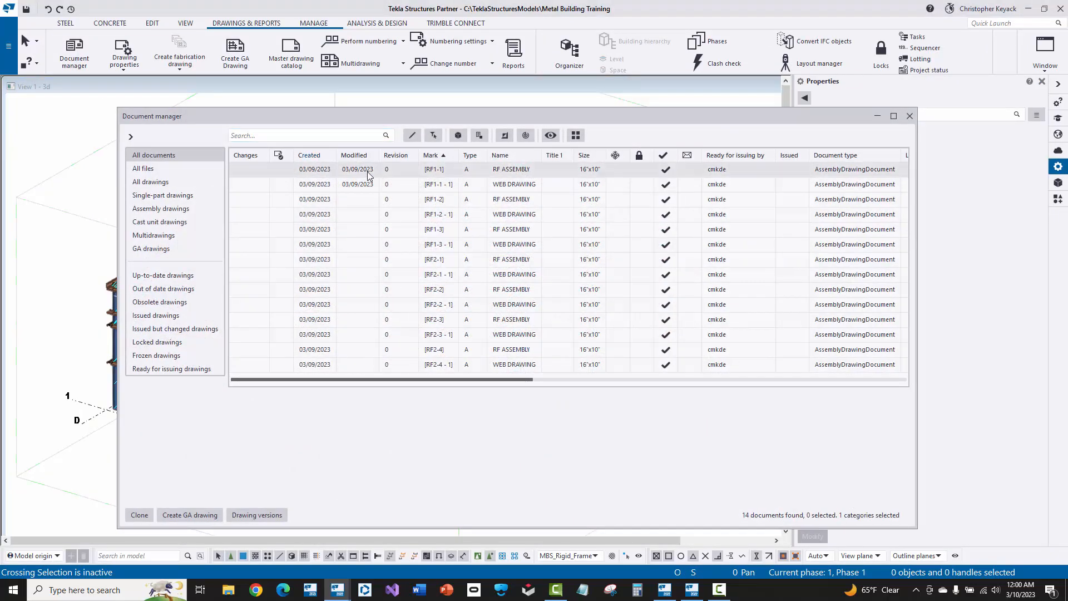
- Select all rigid frame assembly and web drawings and set up their PDF printing with the 11X17 PDF Print settings in black and white
left_click(367, 176)
left_click(383, 369, "shift")
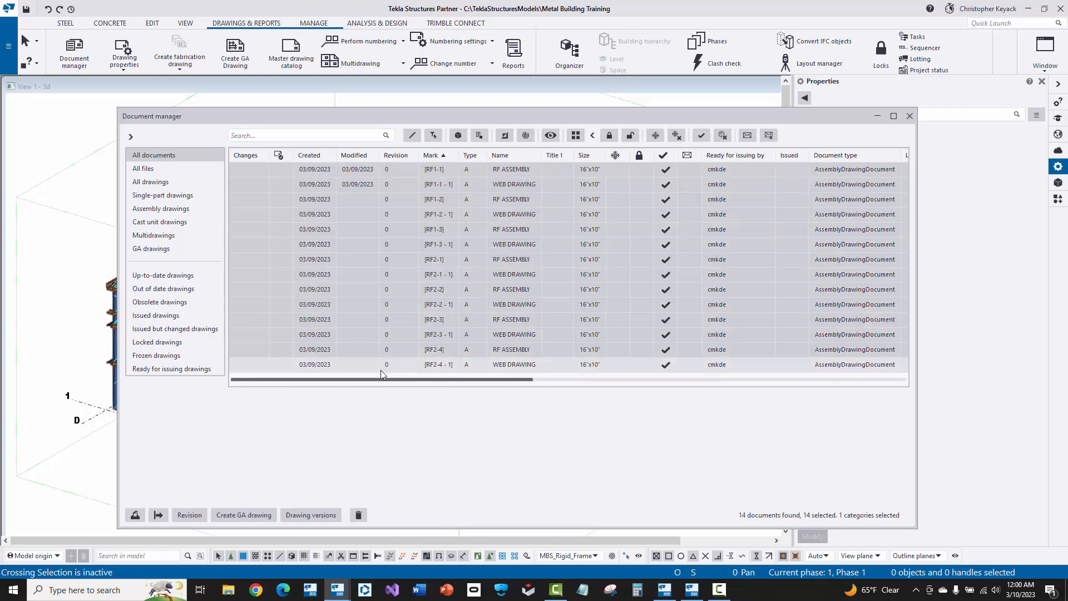
right_click(352, 263)
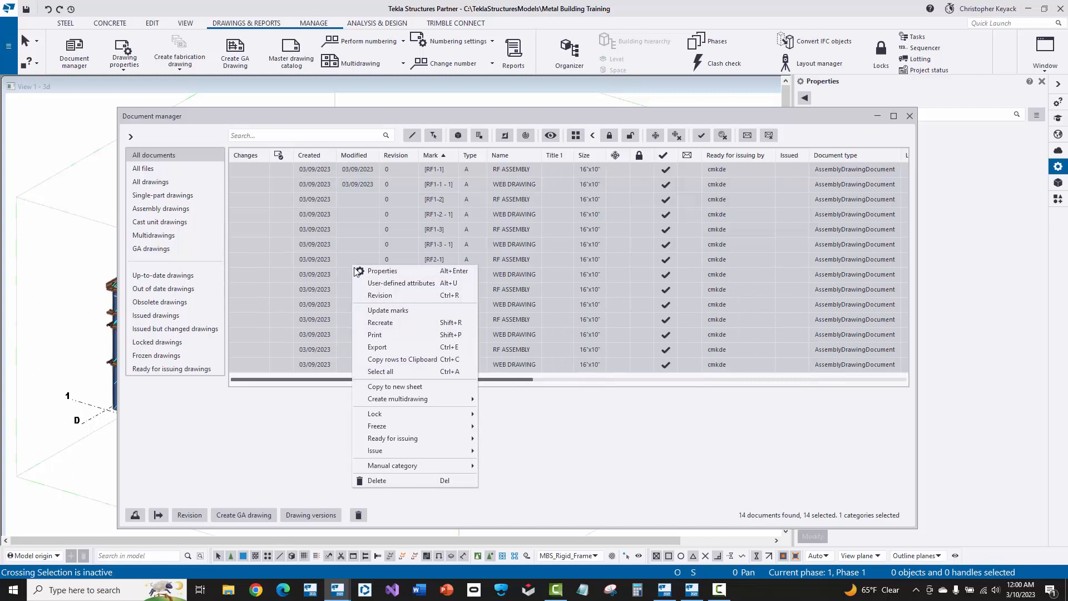
left_click(397, 336)
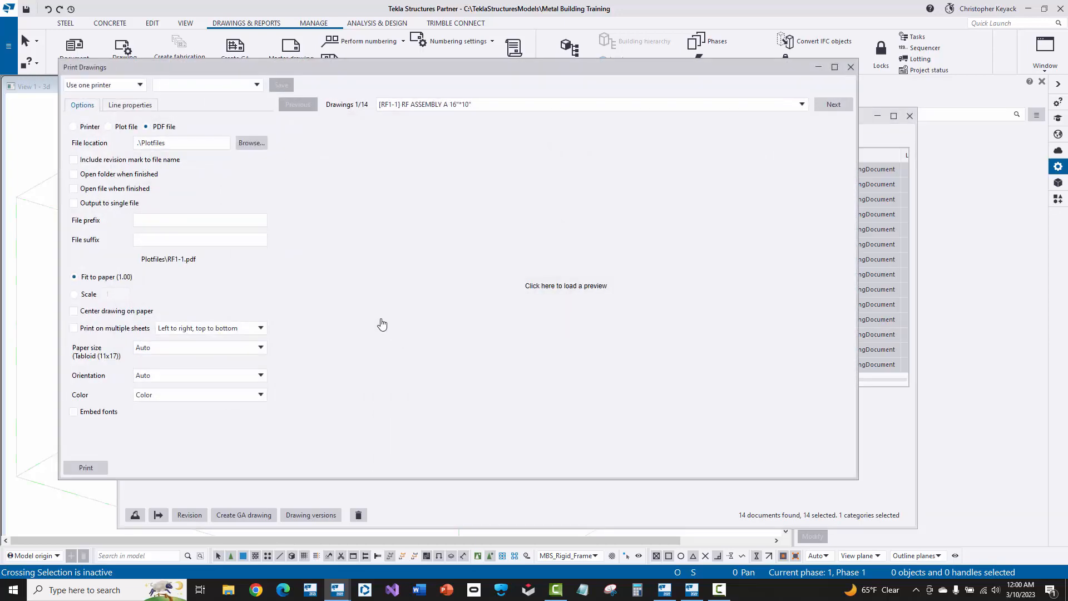
left_click(255, 85)
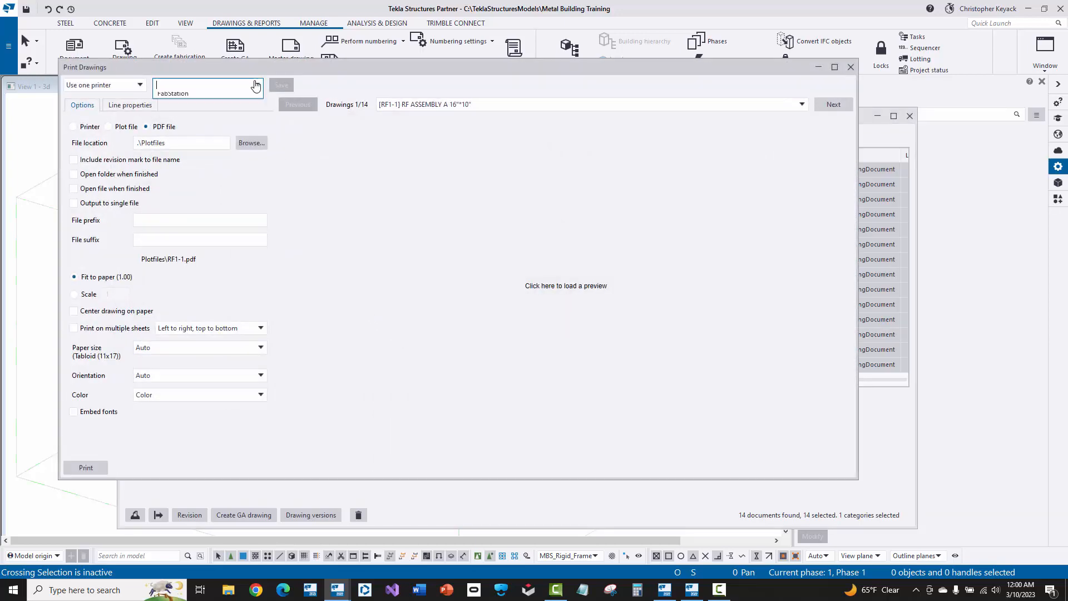
left_click(204, 99)
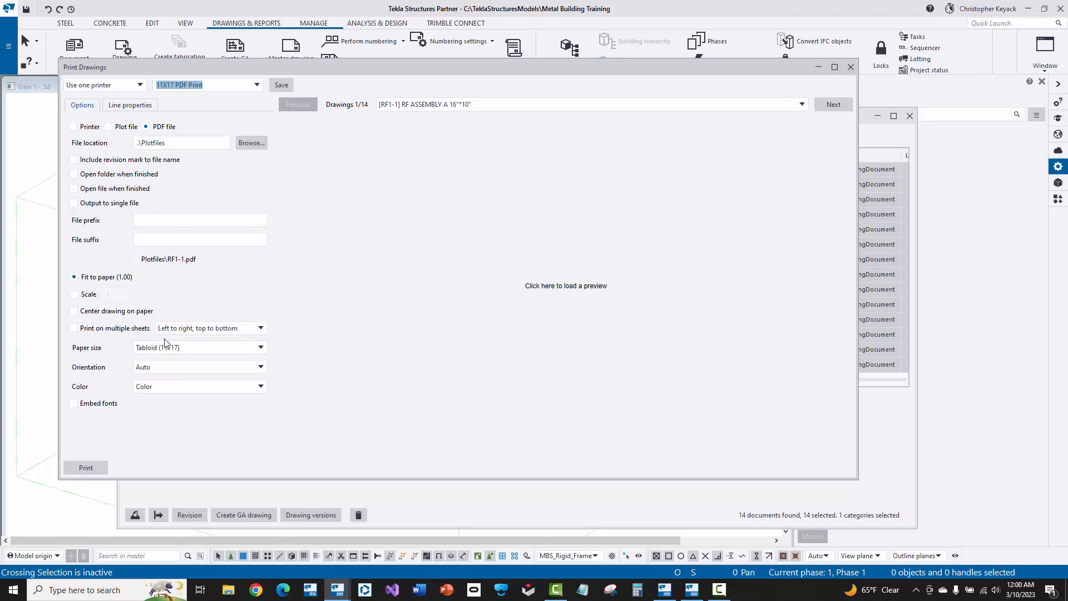
left_click(156, 390)
left_click(159, 410)
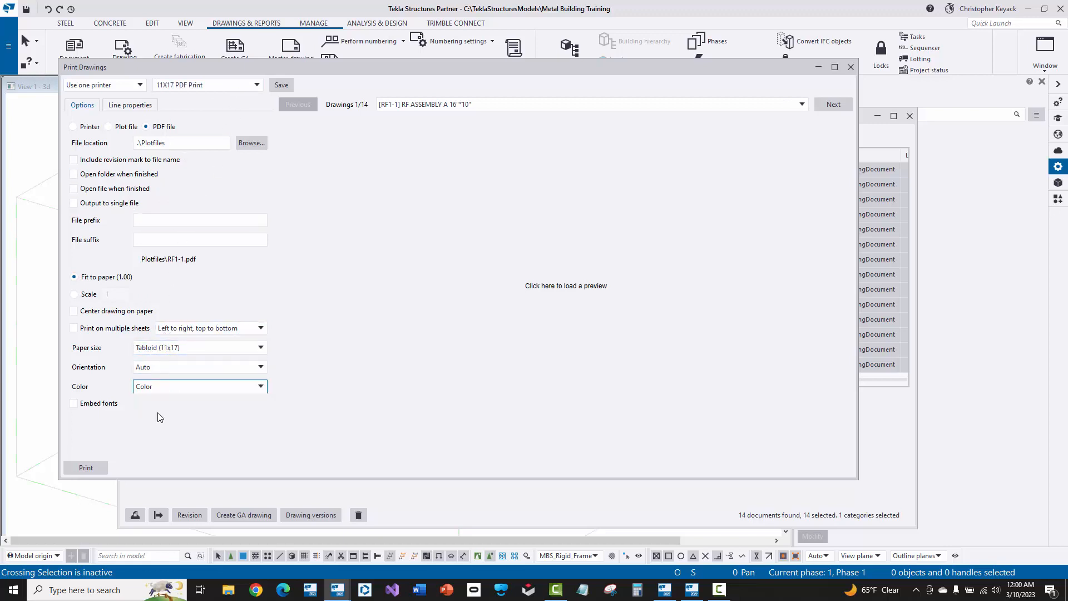
- Preview the print output up to the RF1-2 assembly drawing and enable opening the folder when printing finishes
left_click(532, 283)
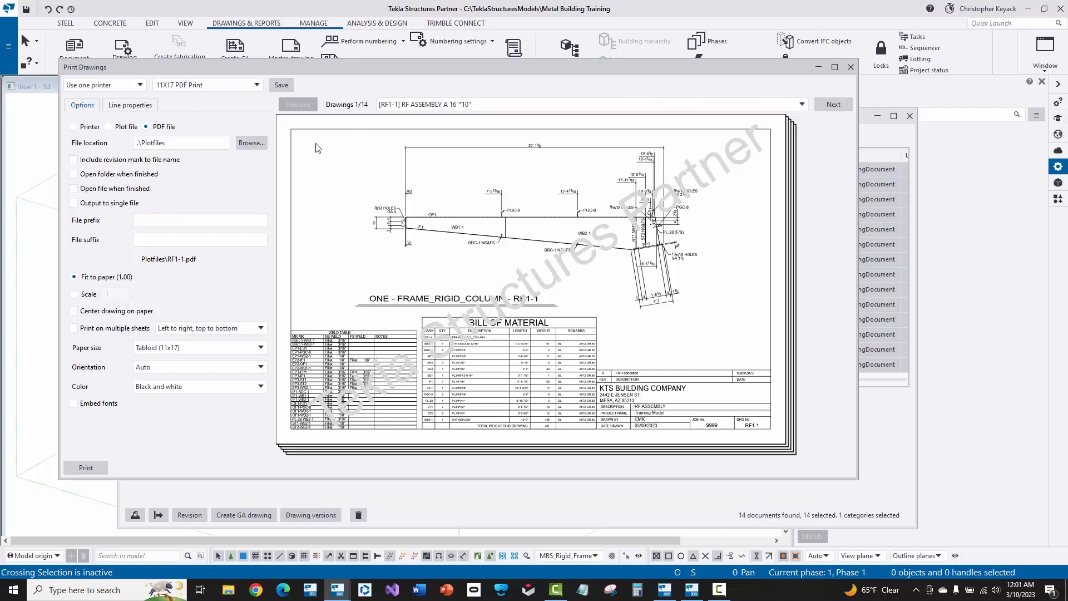
left_click(827, 105)
left_click(828, 105)
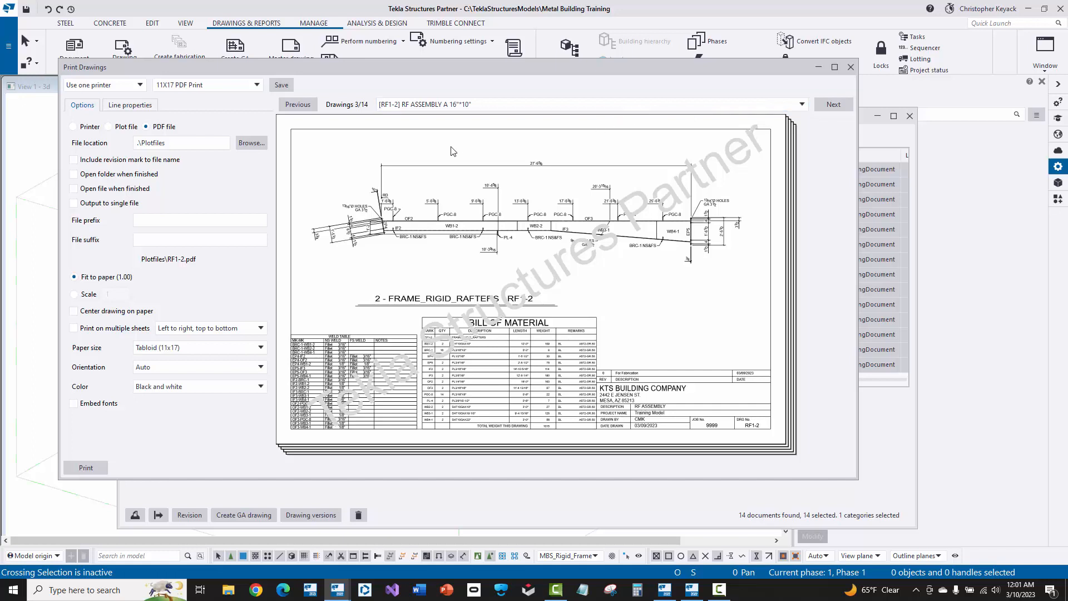
left_click(93, 177)
left_click(74, 204)
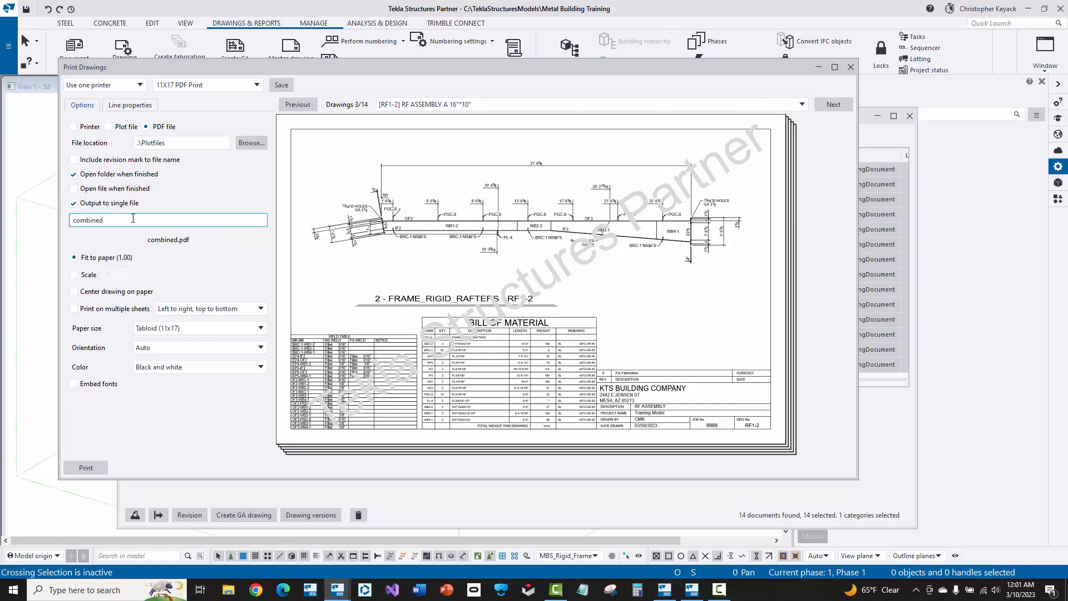
left_click_drag(131, 220, 71, 221)
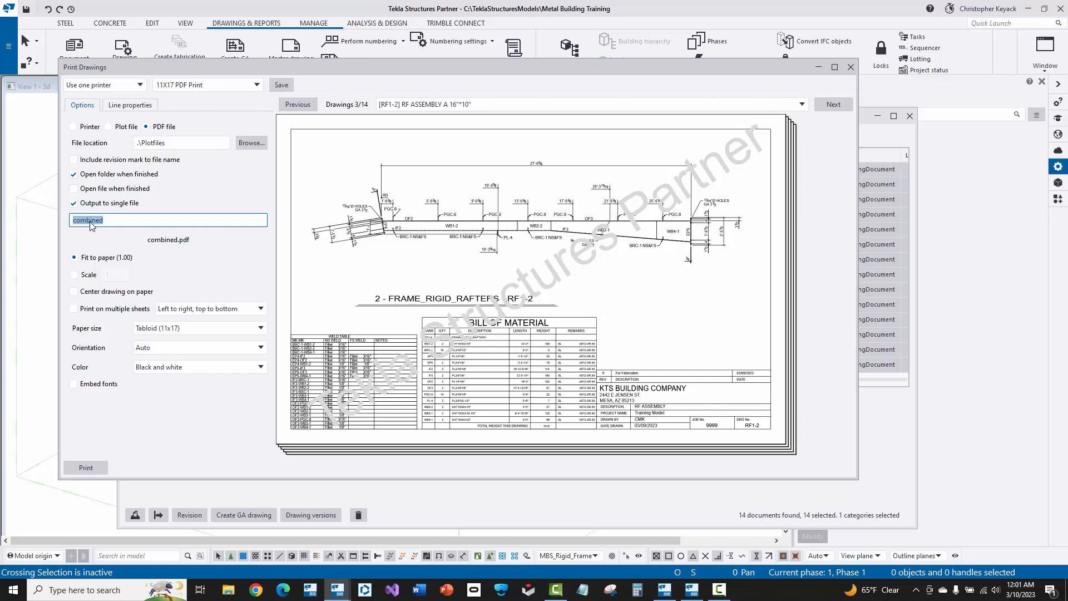
left_click(74, 203)
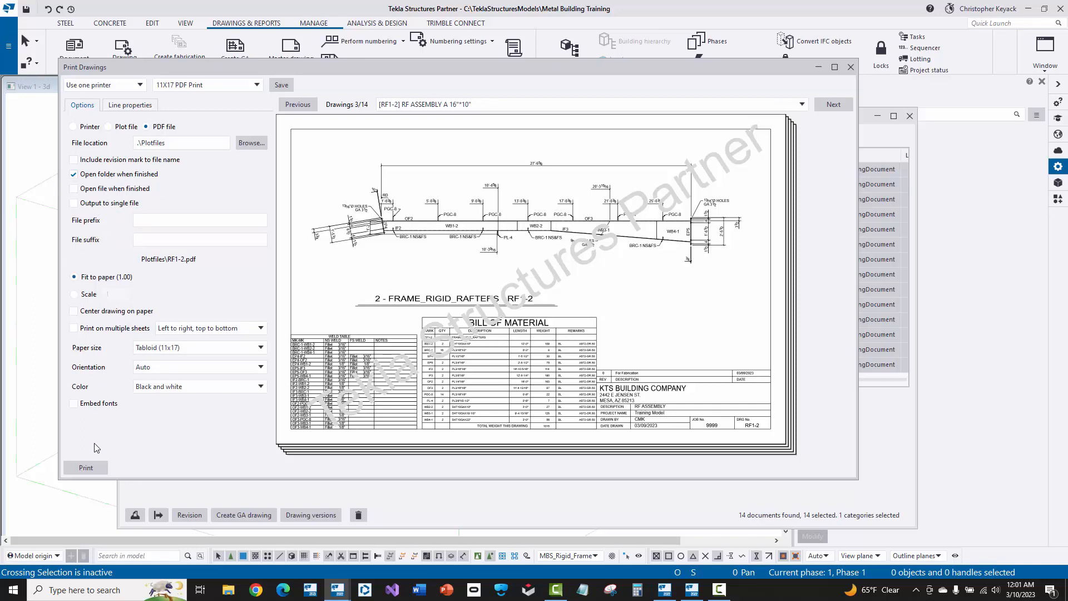
- Print all selected drawings as separate PDF files and select the resulting files in the Plotfiles folder
left_click(100, 471)
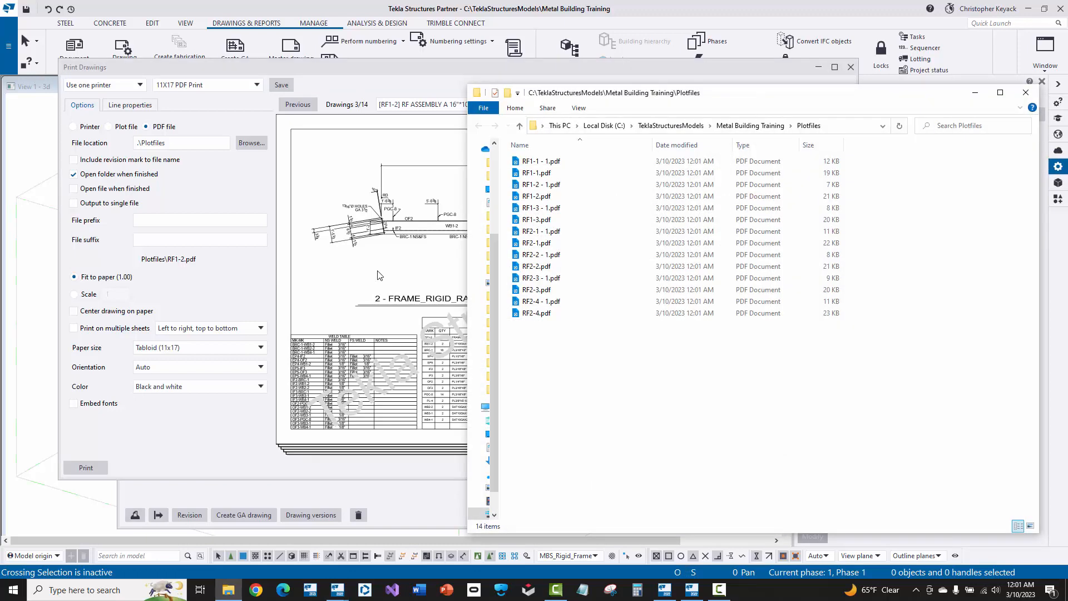
left_click_drag(628, 386, 509, 142)
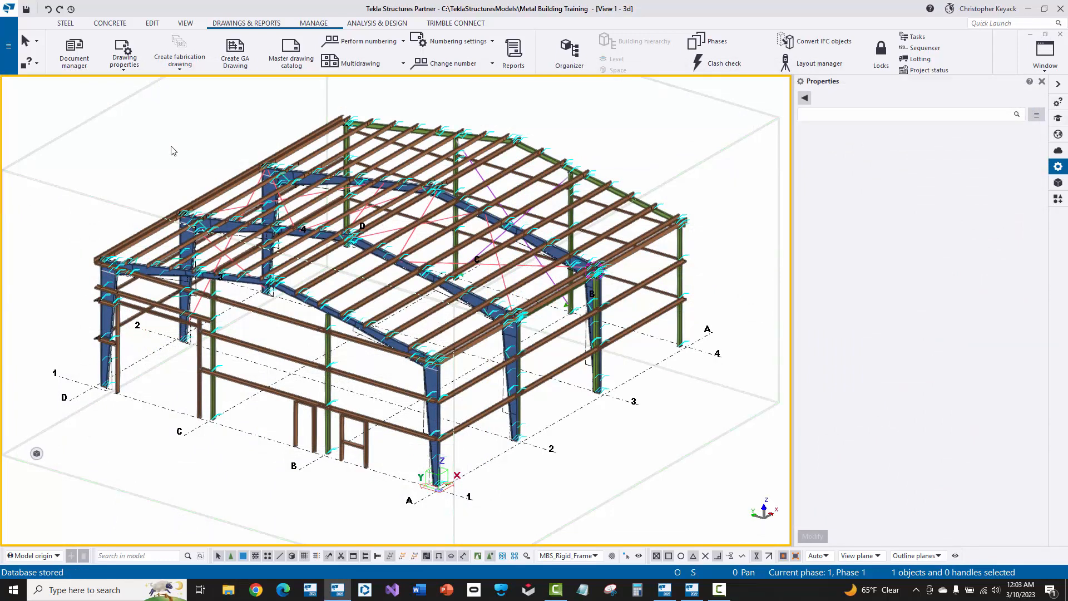
- List the assembly drawings in the Document manager, select all of them, and select their parts in the model
left_click(81, 64)
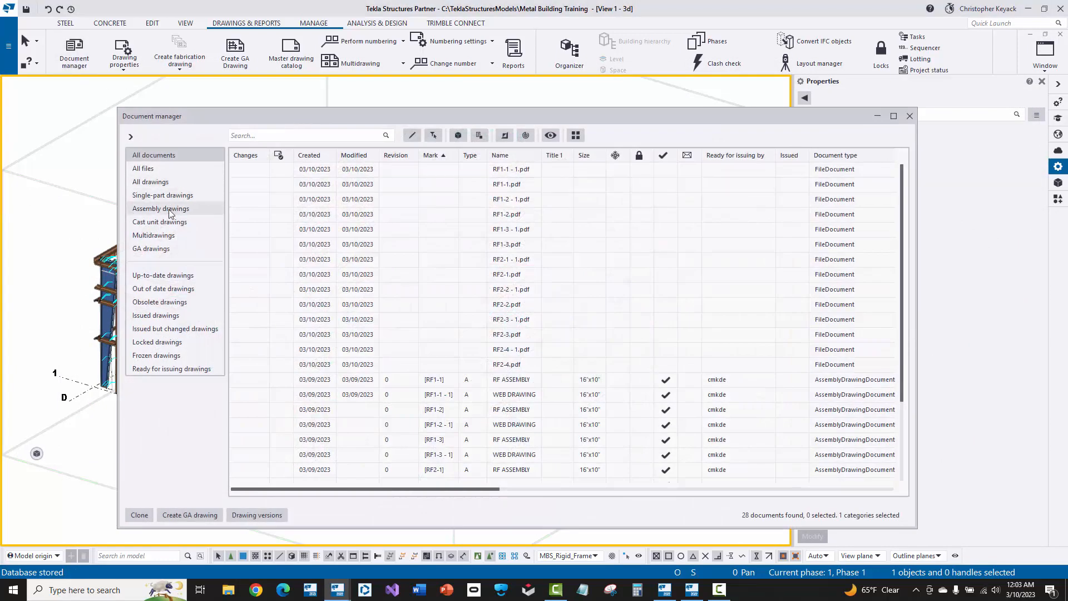
left_click(169, 209)
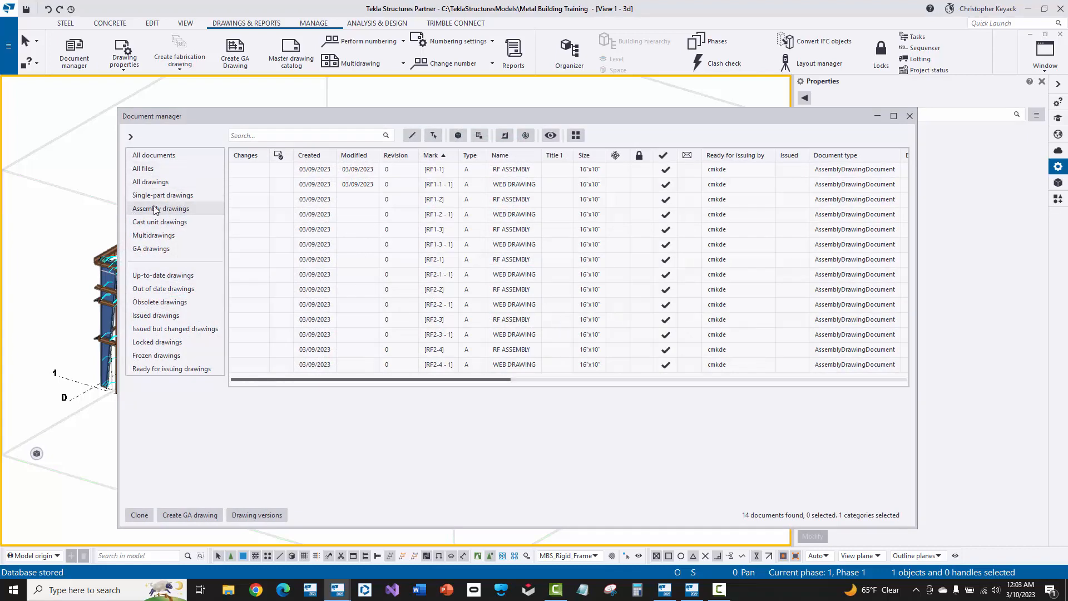
left_click(352, 169)
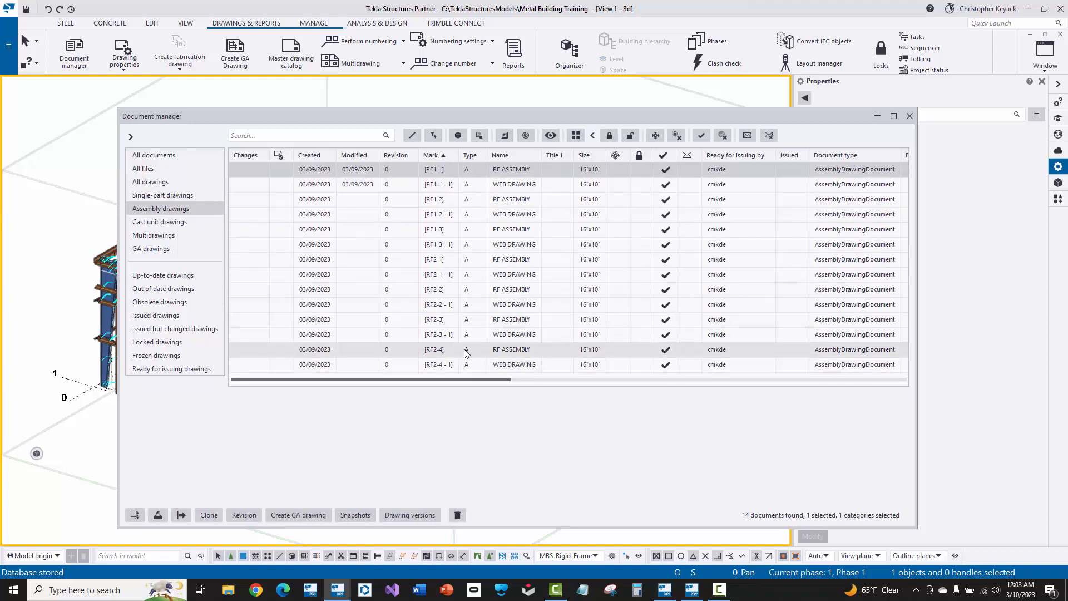
left_click(461, 367, "shift")
left_click(427, 215)
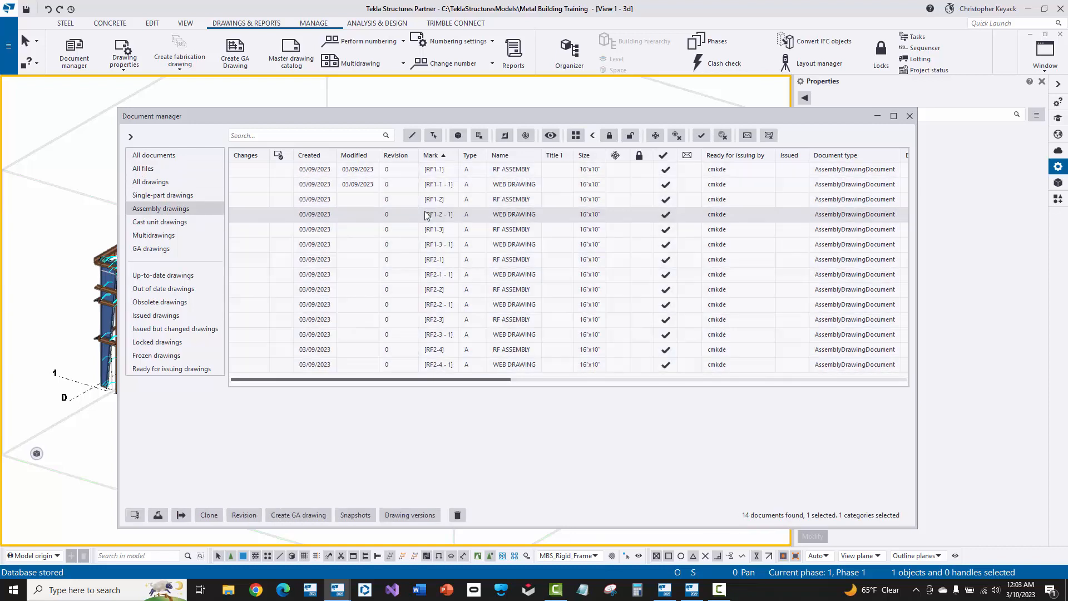
right_click(440, 218)
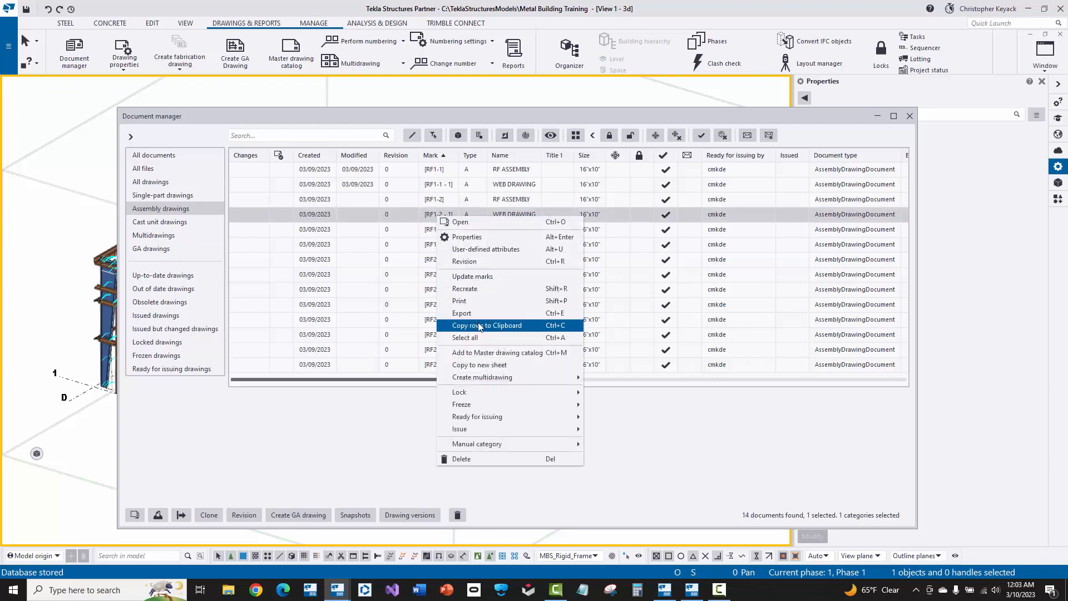
left_click(466, 338)
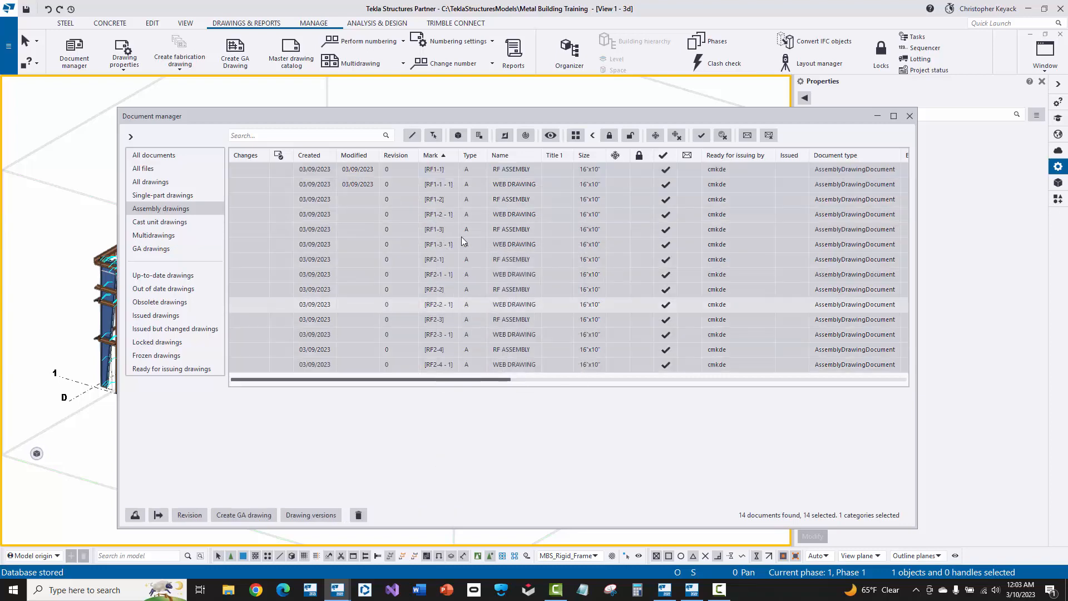
left_click(457, 136)
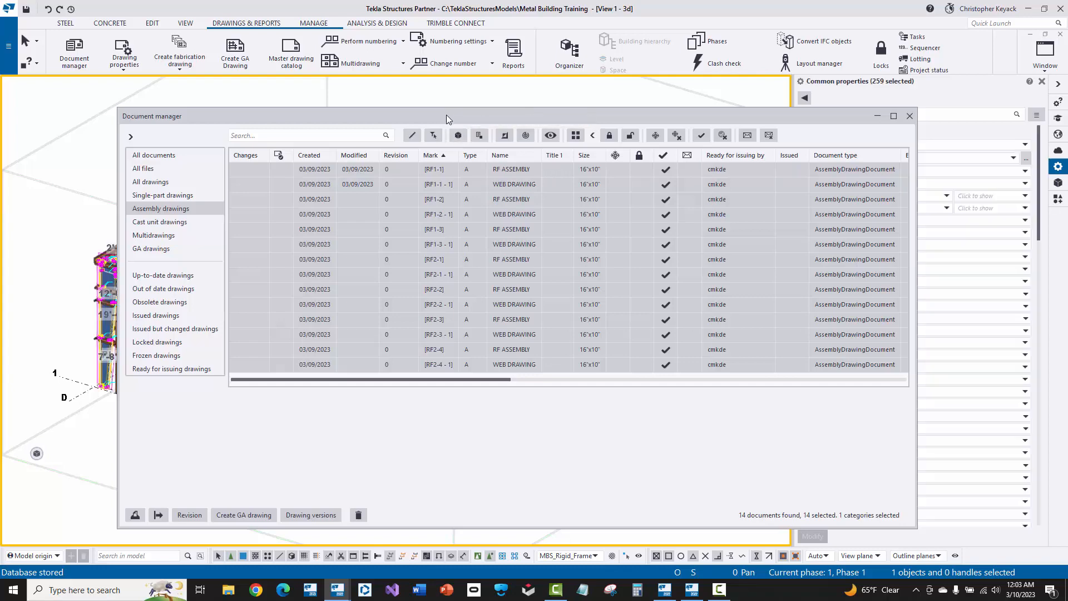
left_click_drag(446, 115, 578, 446)
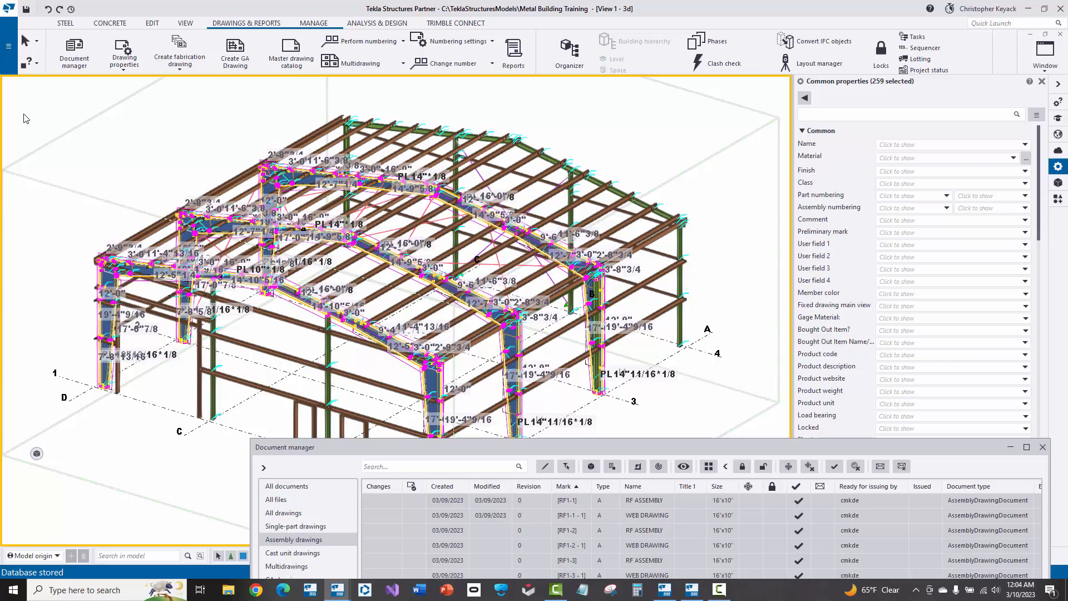
- Export DSTV NC files for the selected parts using the standard angle, plate and profile settings, then clear the model selection
left_click(7, 63)
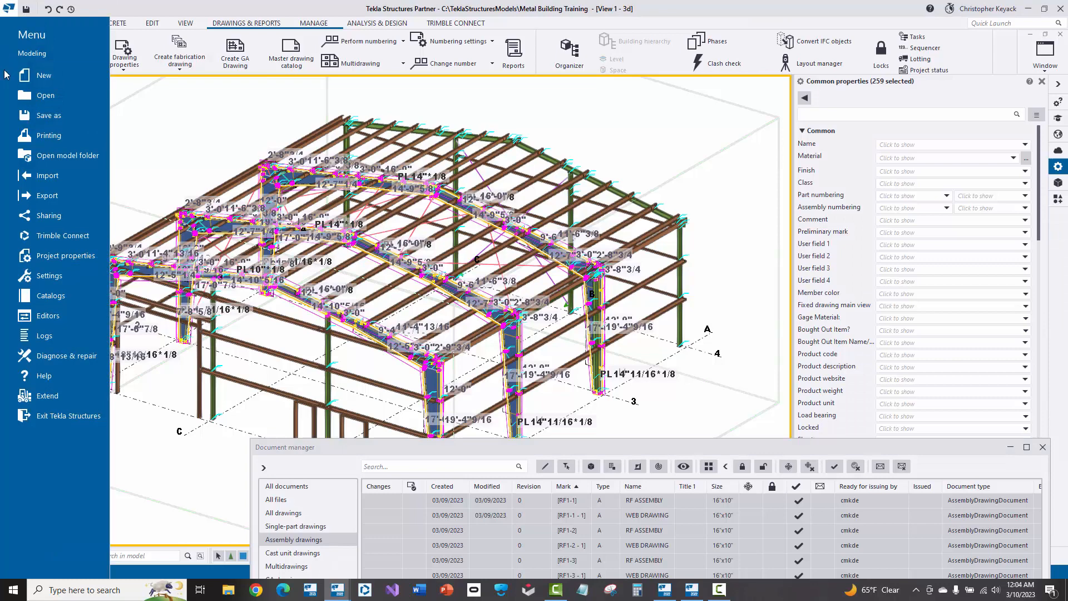
left_click(53, 199)
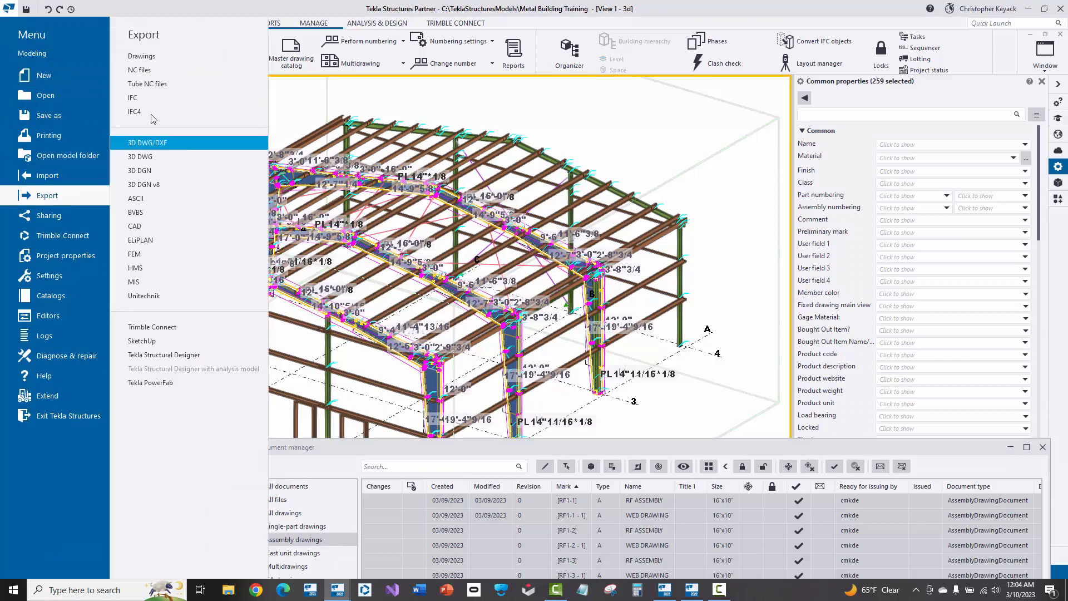
left_click(172, 69)
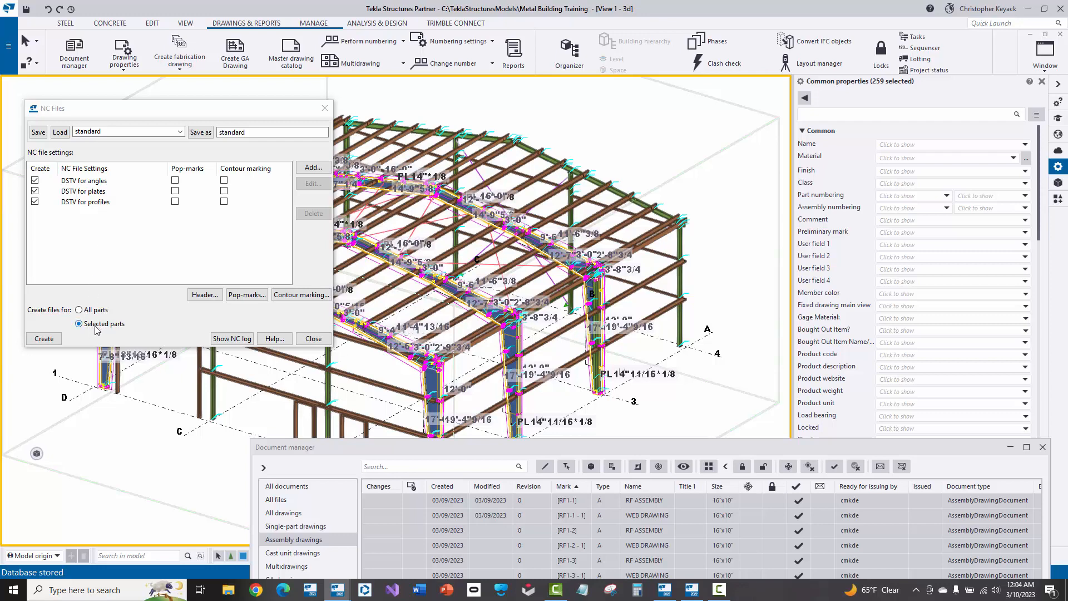
left_click(46, 339)
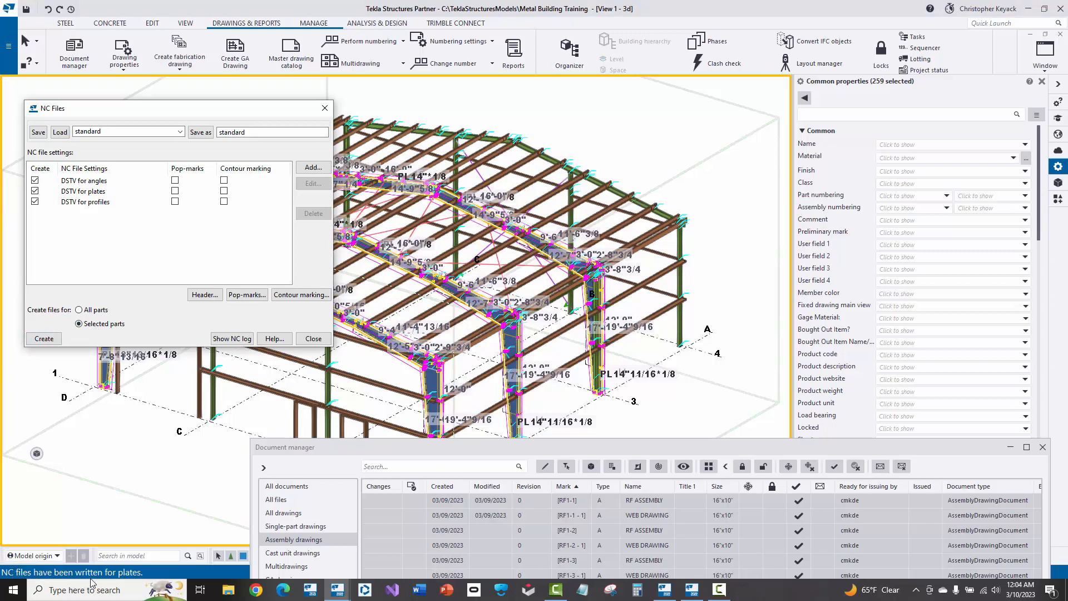
left_click(325, 108)
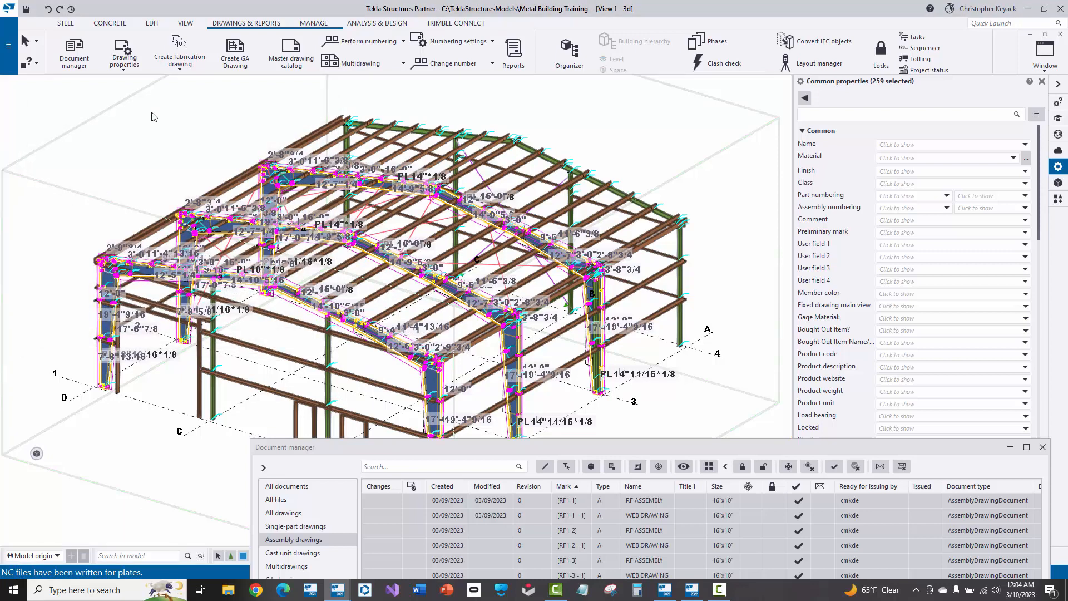
left_click(151, 116)
- Open the model folder, check the exported NC1 files in NC_files\Plates, and close the folder
left_click(6, 47)
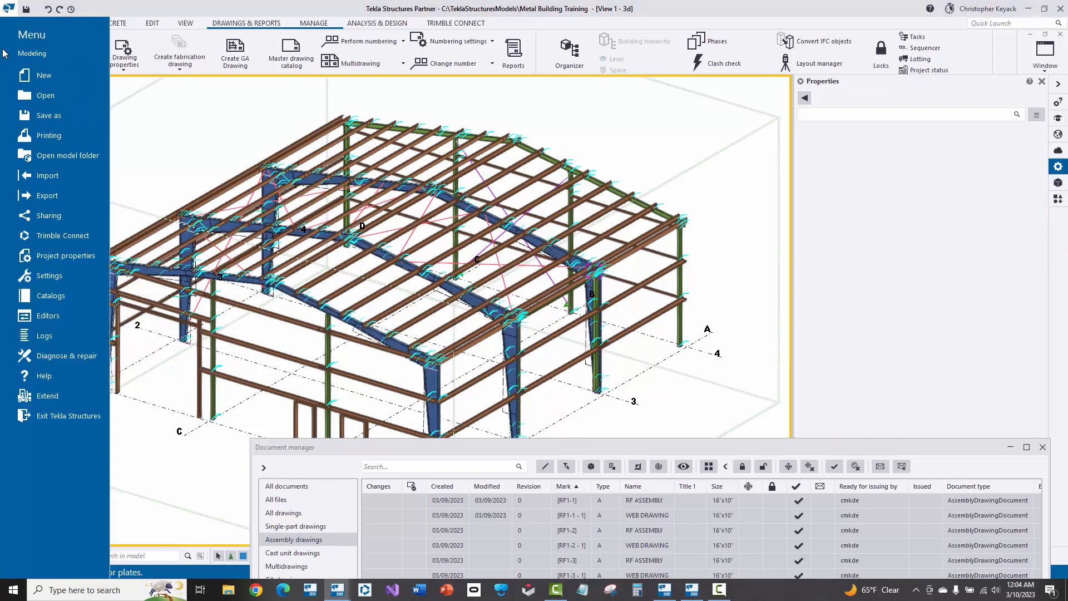
left_click(65, 158)
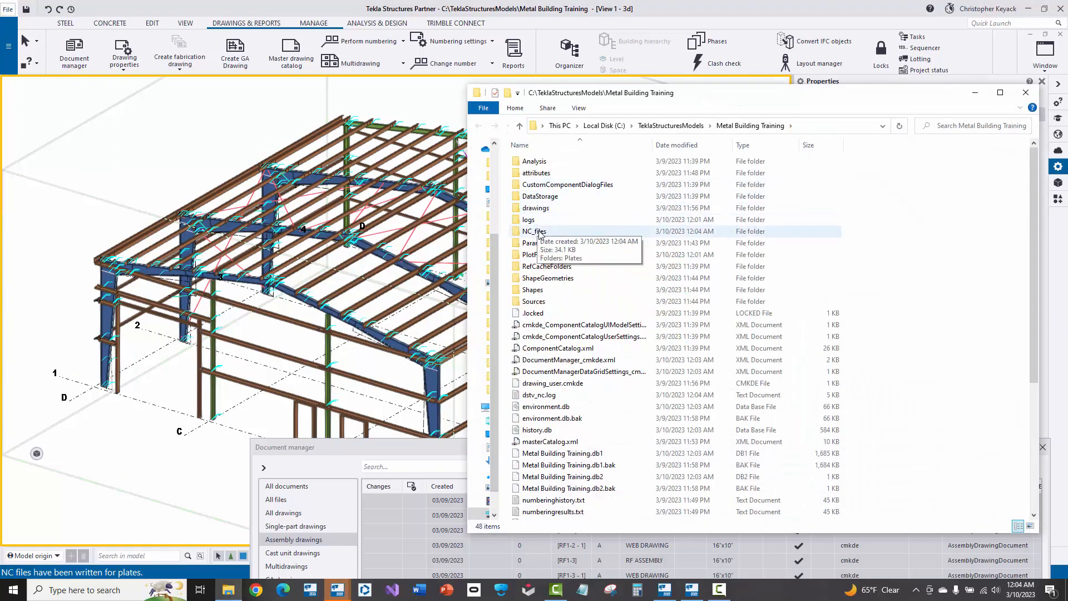
left_click(556, 233)
double_click(557, 234)
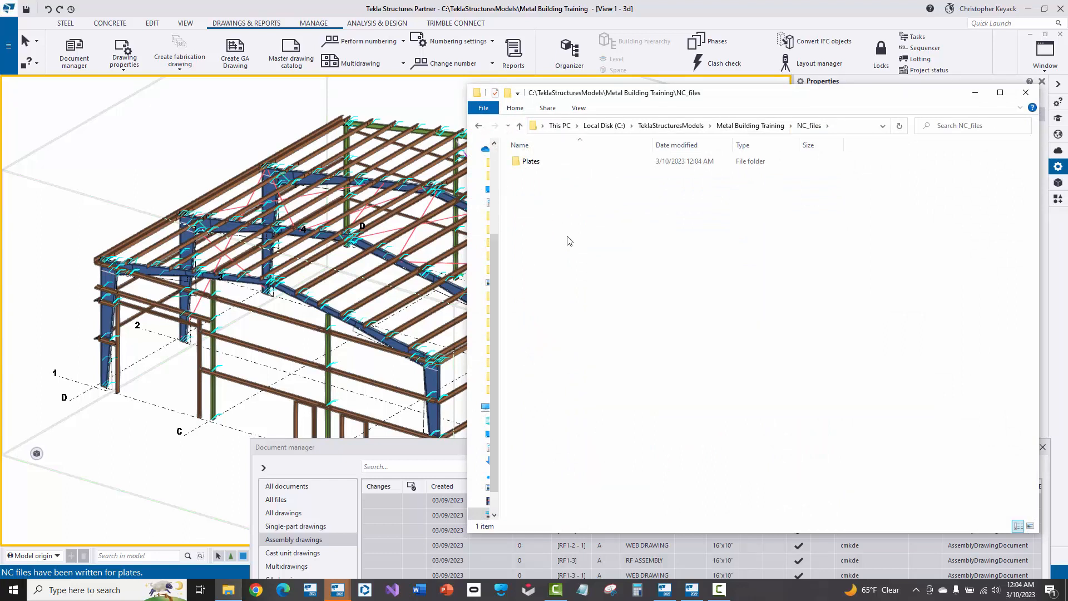
double_click(533, 162)
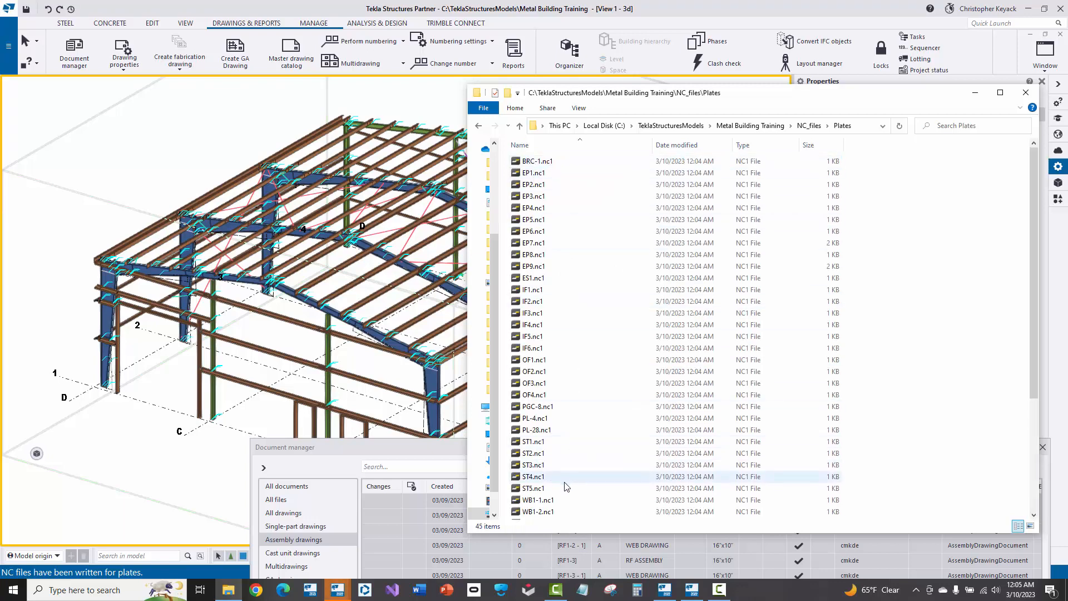
left_click(808, 127)
left_click(556, 189)
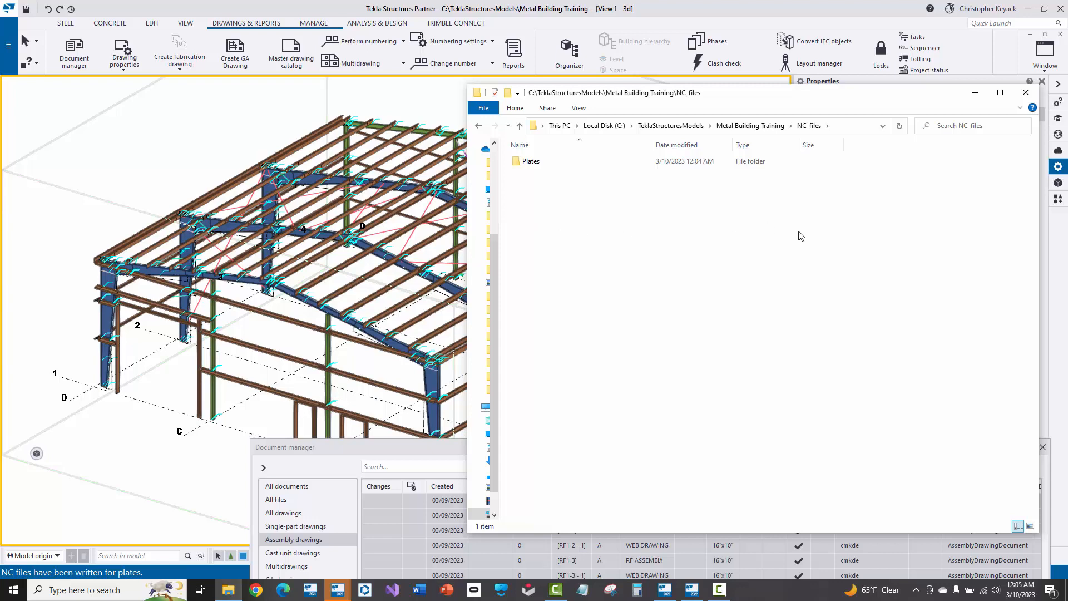
left_click(1026, 92)
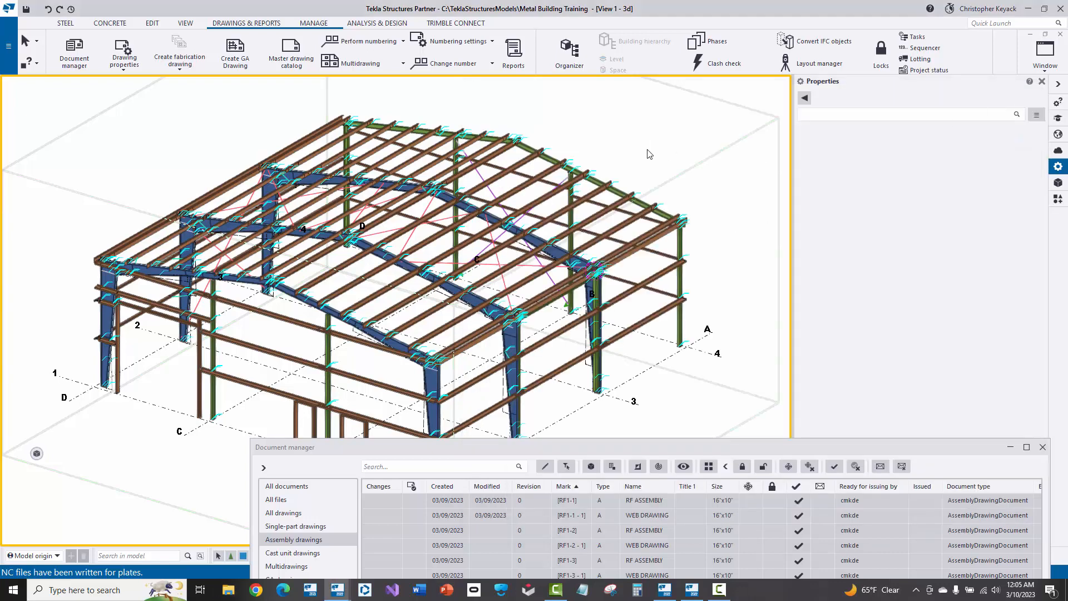
- Launch the DSTV to DXF converter from the MBS Tools components and close the Document manager
left_click(1055, 200)
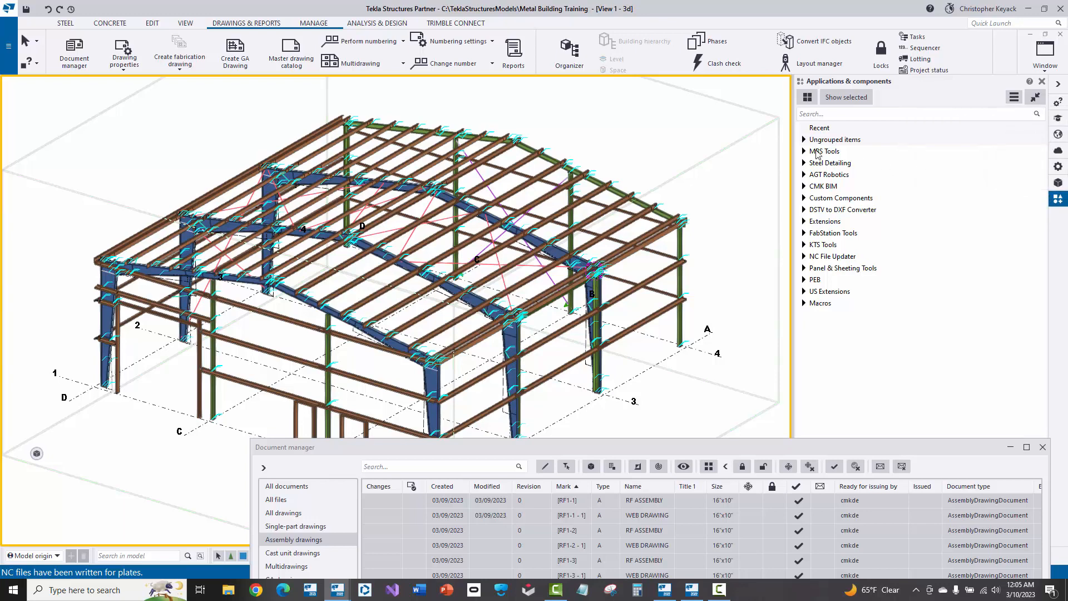
left_click(804, 153)
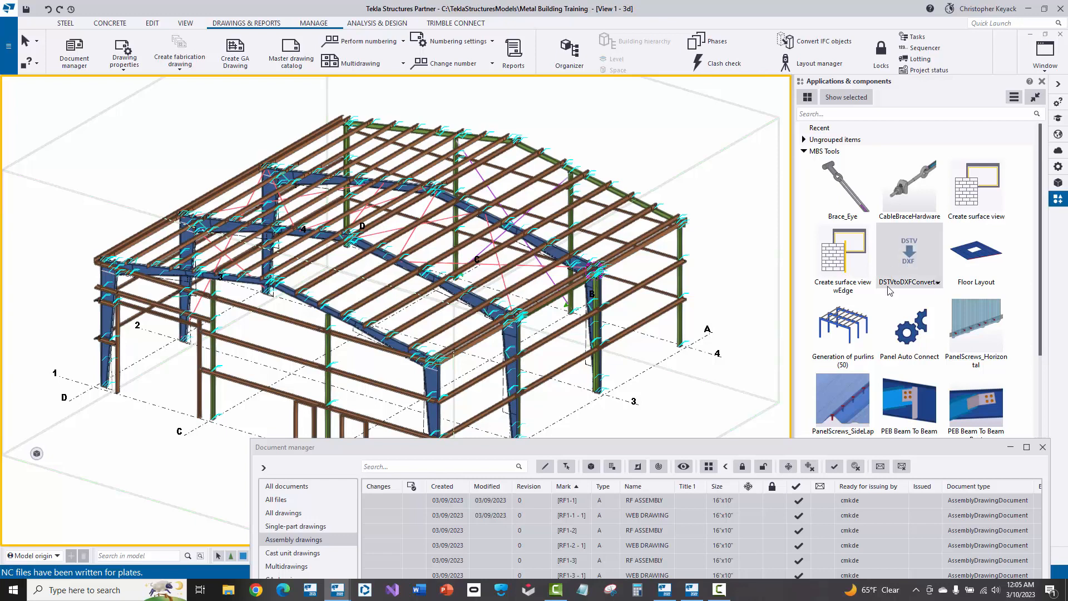
left_click(906, 255)
left_click(1042, 448)
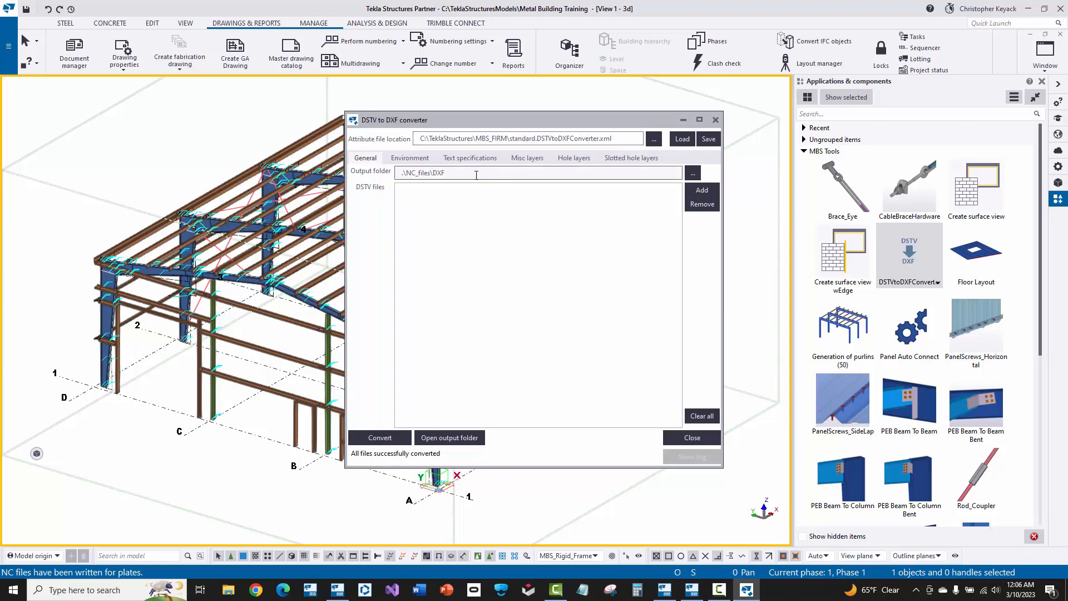
- Review the converter's environment, text specification, misc layer, hole layer and slotted hole layer settings, and return to its general settings
left_click(415, 160)
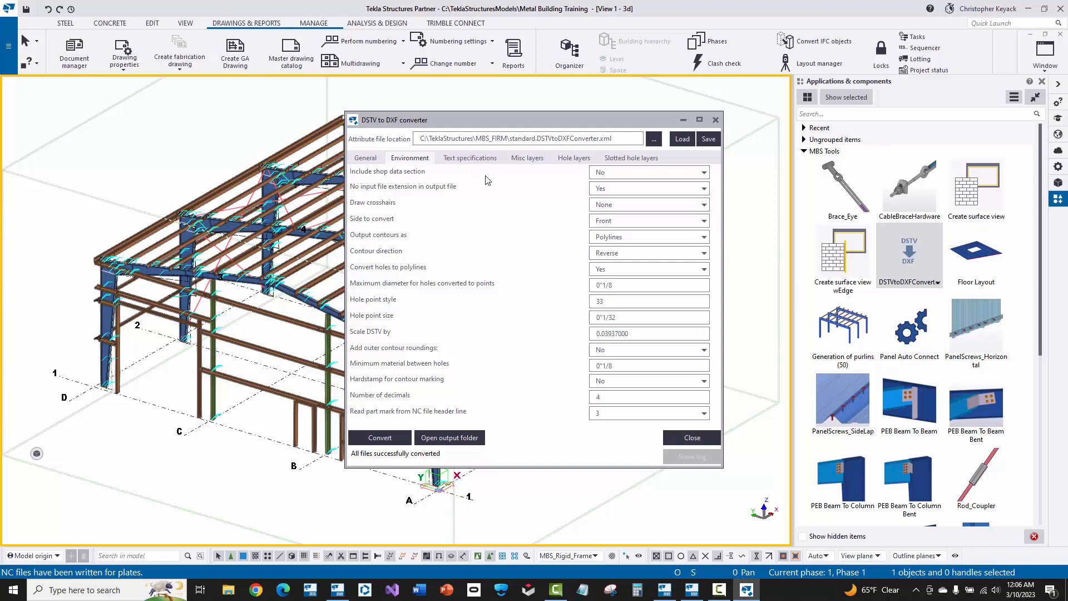
left_click(470, 158)
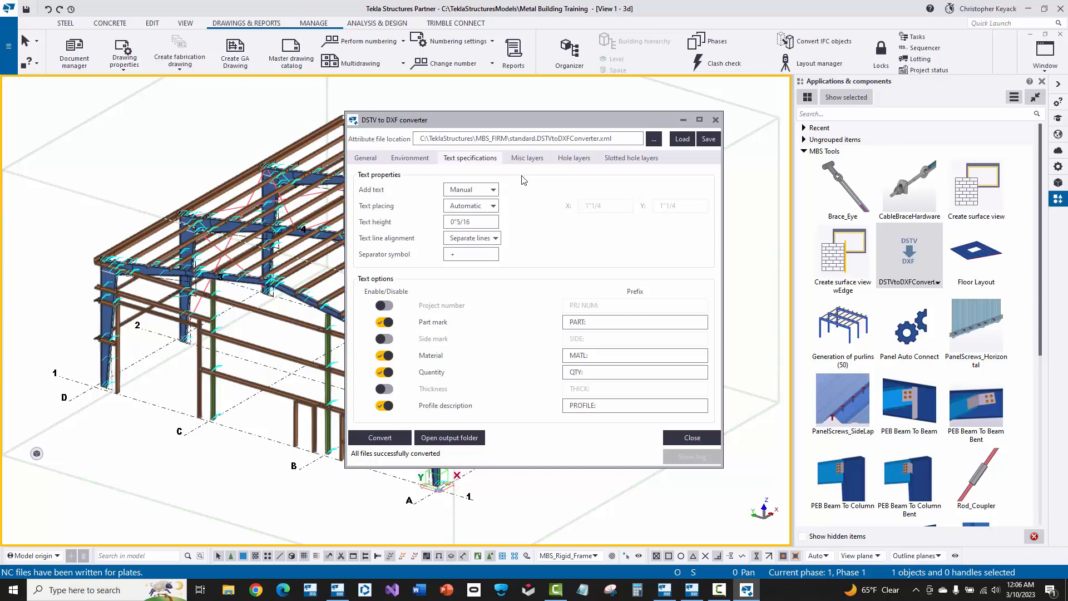
left_click(528, 158)
left_click(576, 159)
left_click(619, 160)
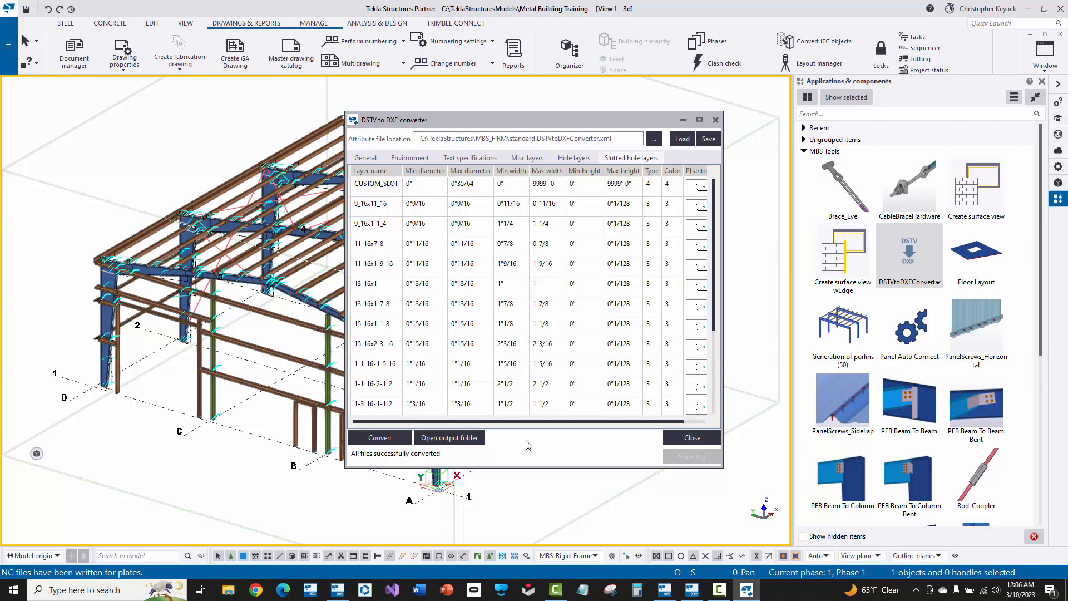
left_click(365, 158)
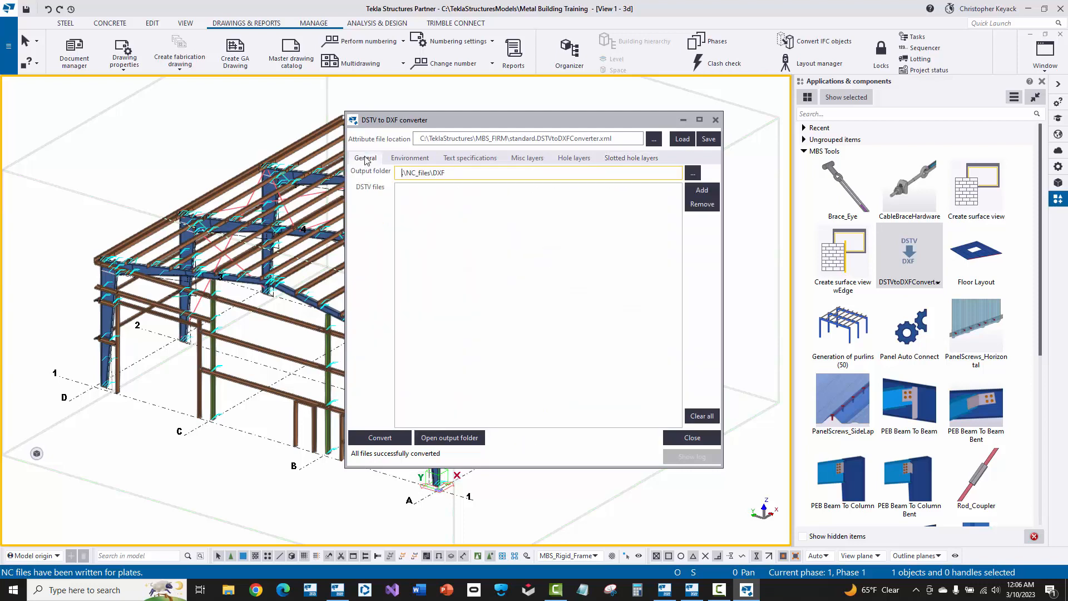
- Add all NC1 files from the NC_files\Plates folder to the converter and convert them to DXF
left_click(702, 190)
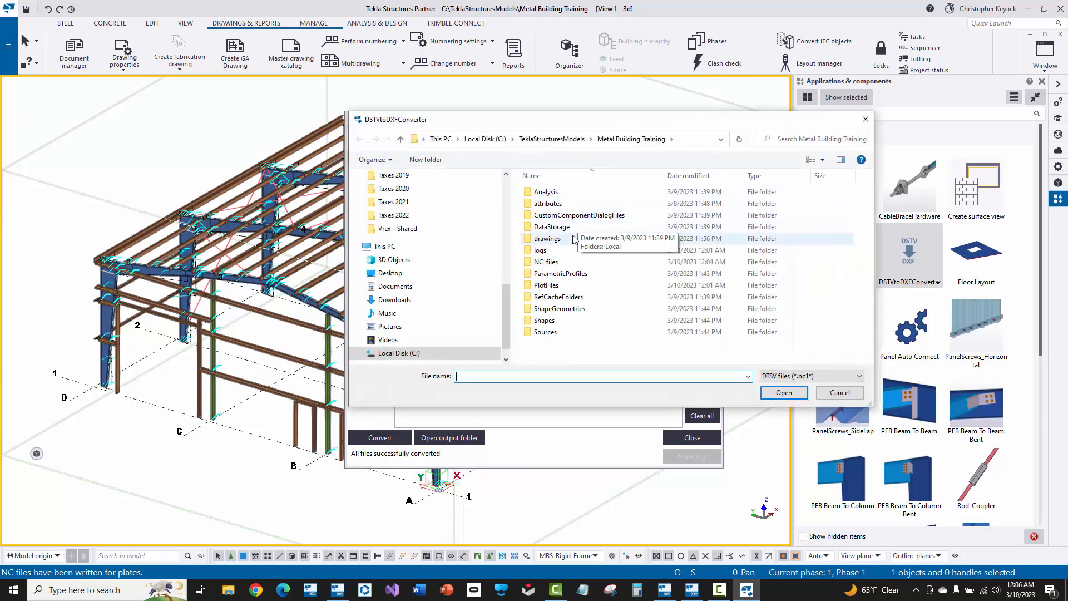
double_click(564, 263)
double_click(557, 192)
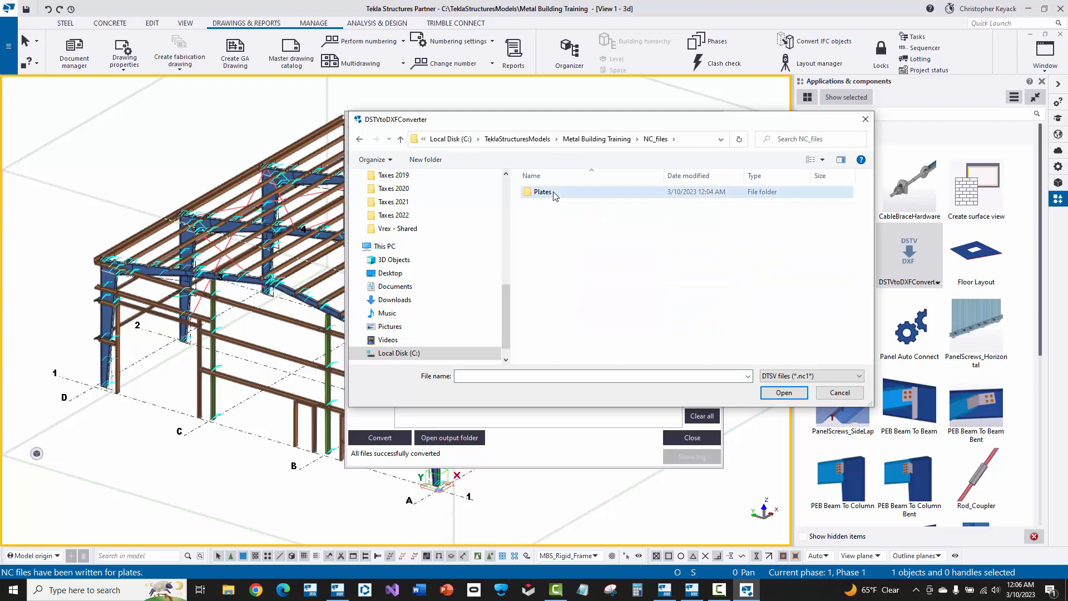
left_click(556, 193)
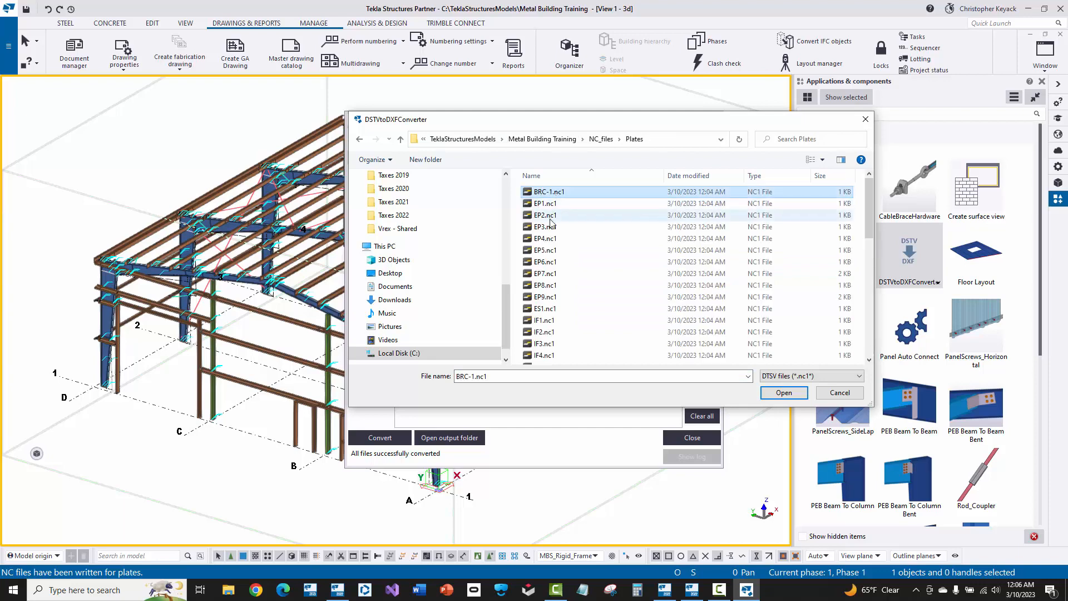
scroll(551, 222, "down", 9)
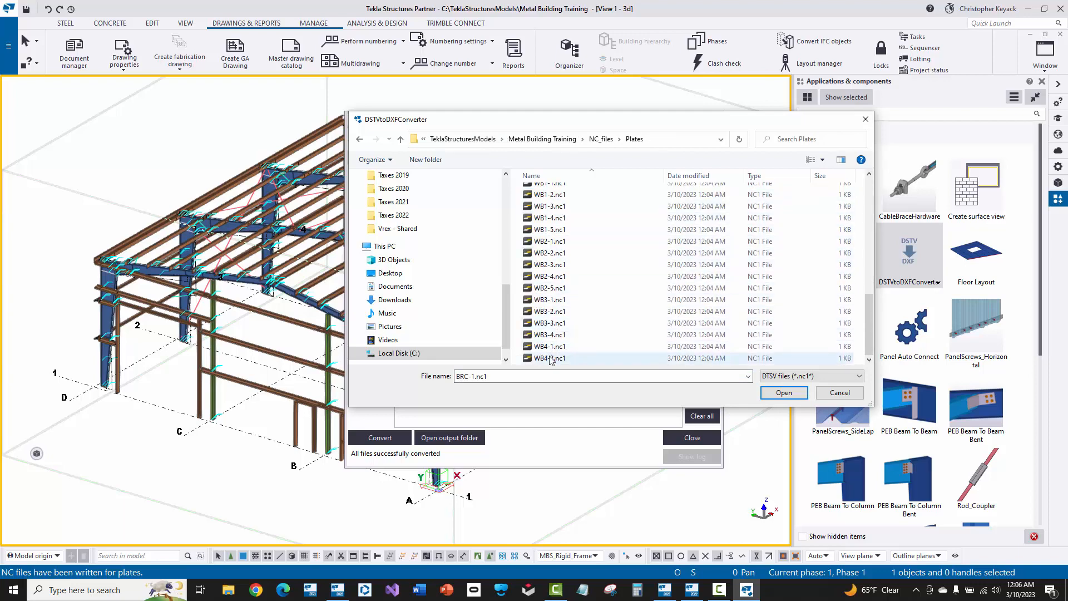
left_click(550, 359, "shift")
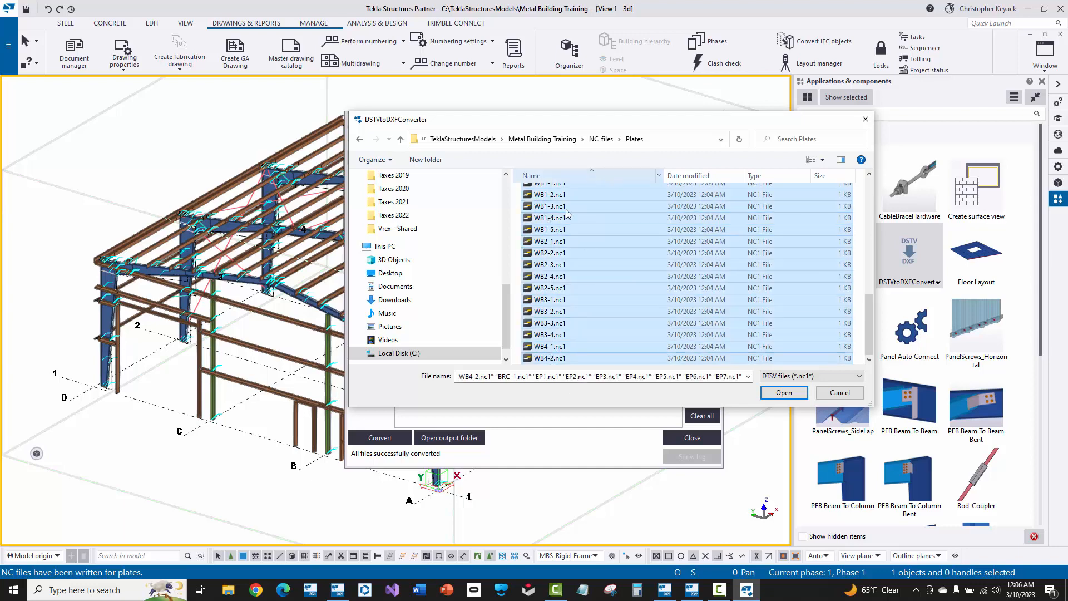
left_click(784, 393)
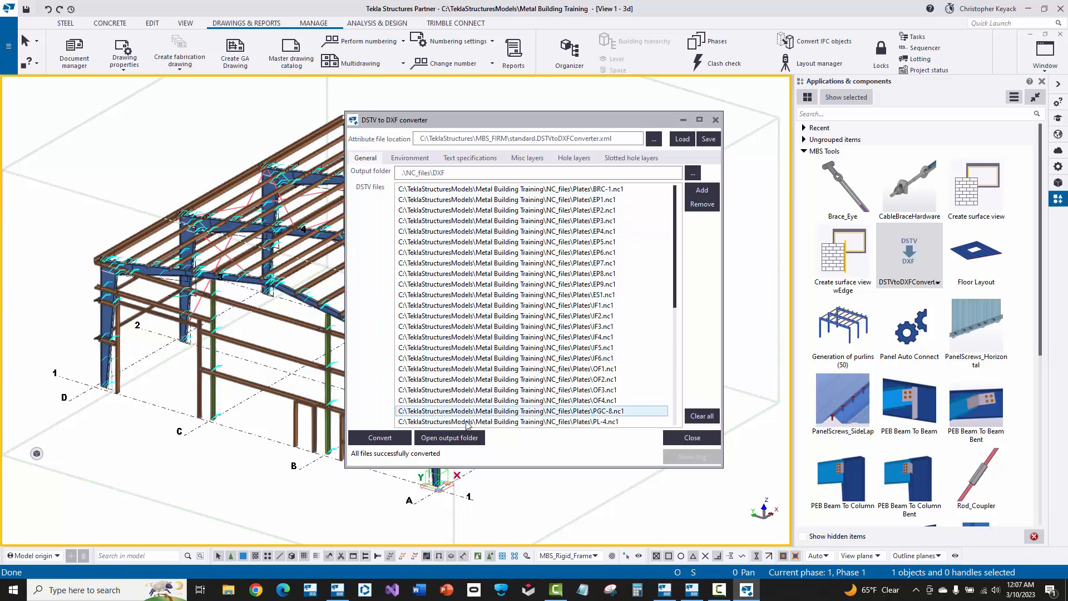
- Check the DXF files in the output folder against the NC1 files in the Plates folder, and close the folder and converter
left_click(442, 438)
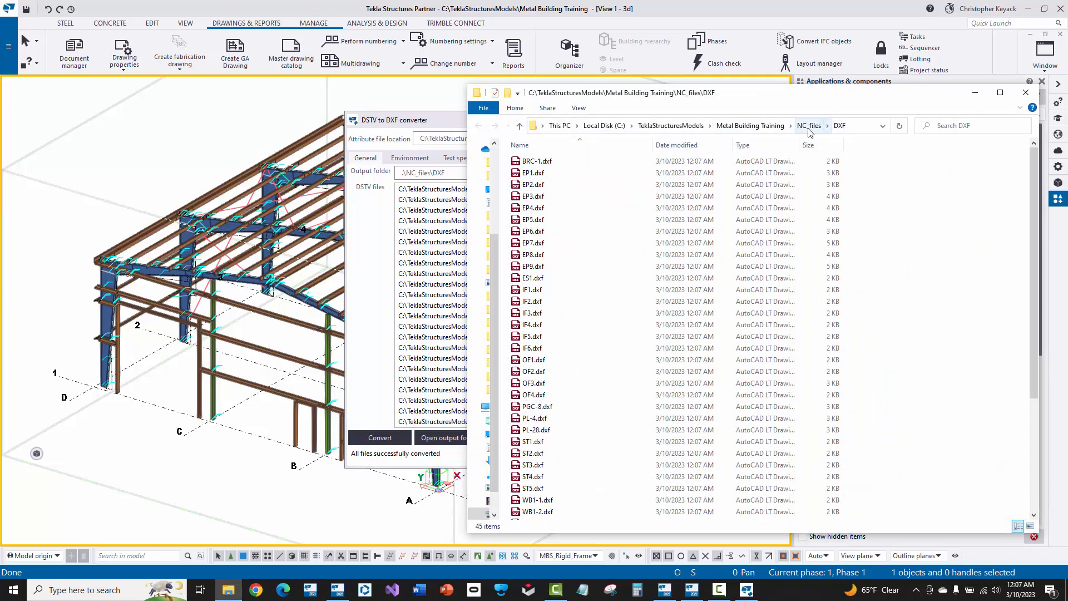
left_click(527, 173)
left_click(532, 209)
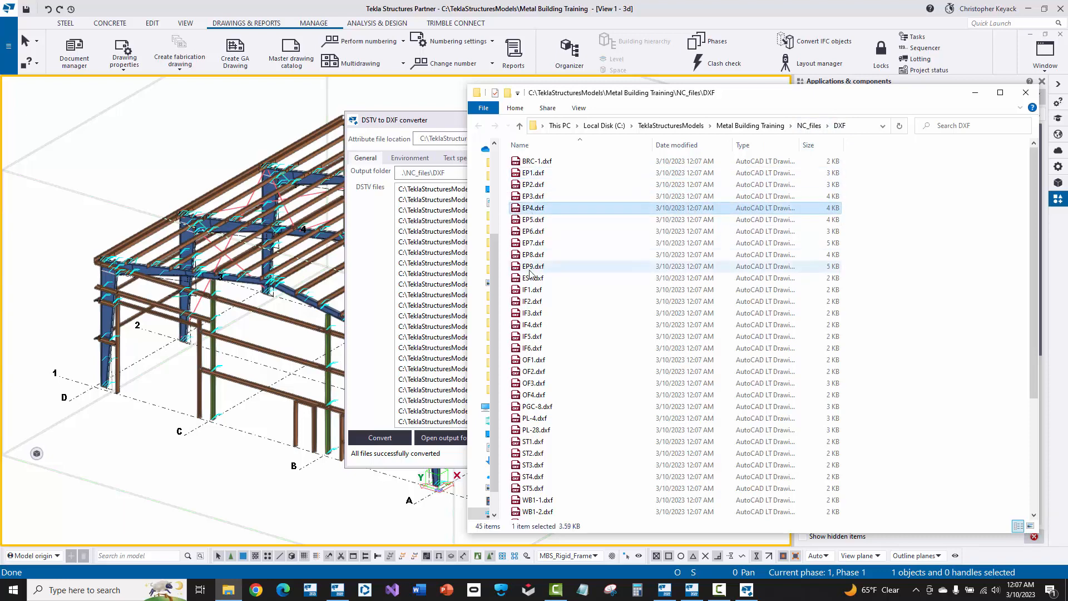
left_click(809, 125)
double_click(537, 174)
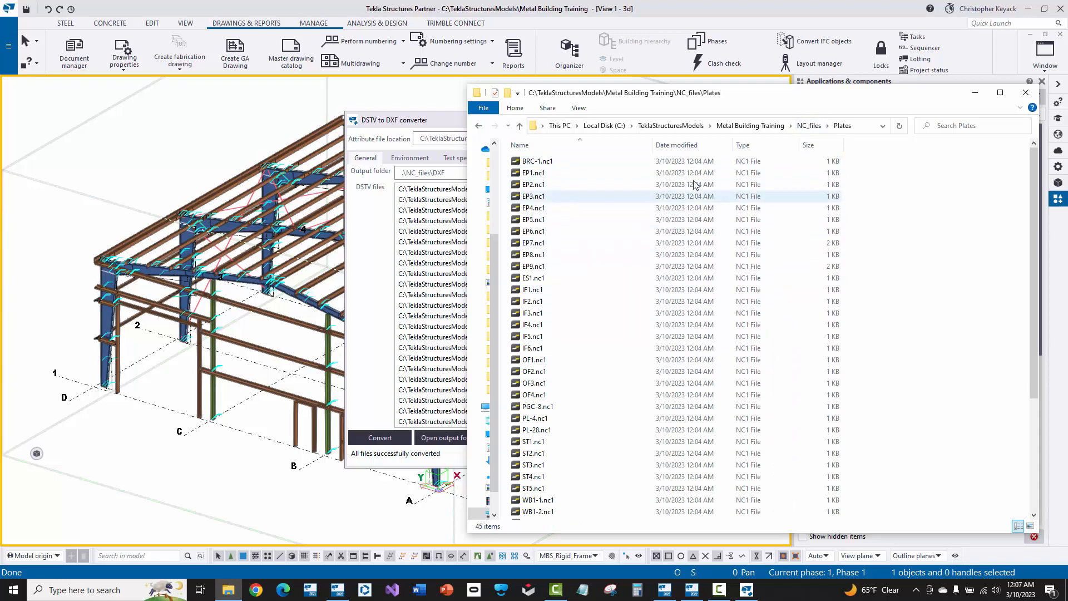
left_click(809, 126)
double_click(582, 163)
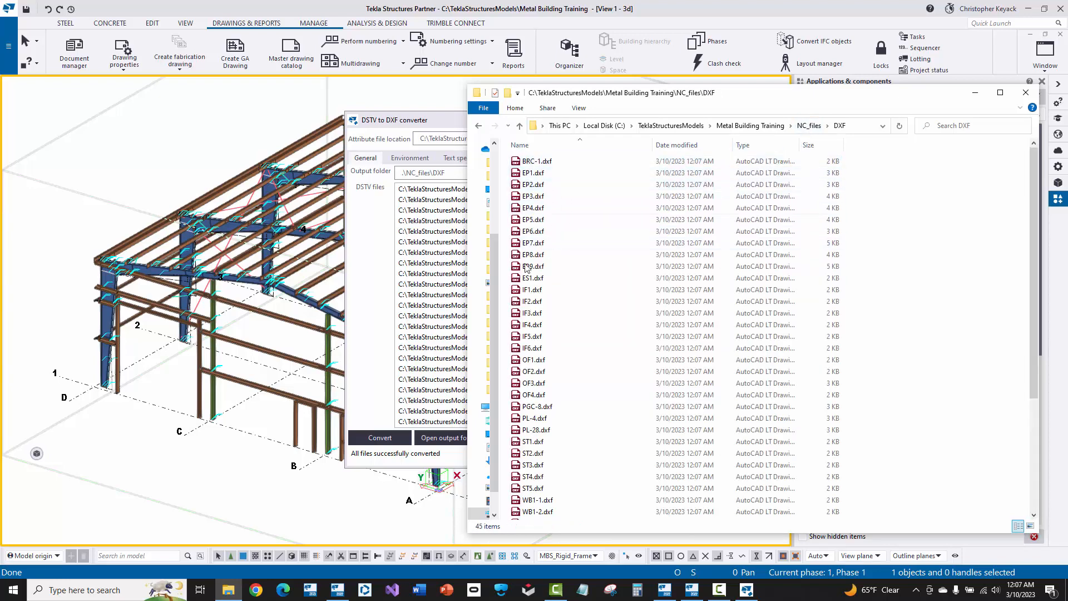
left_click(1026, 92)
left_click(716, 120)
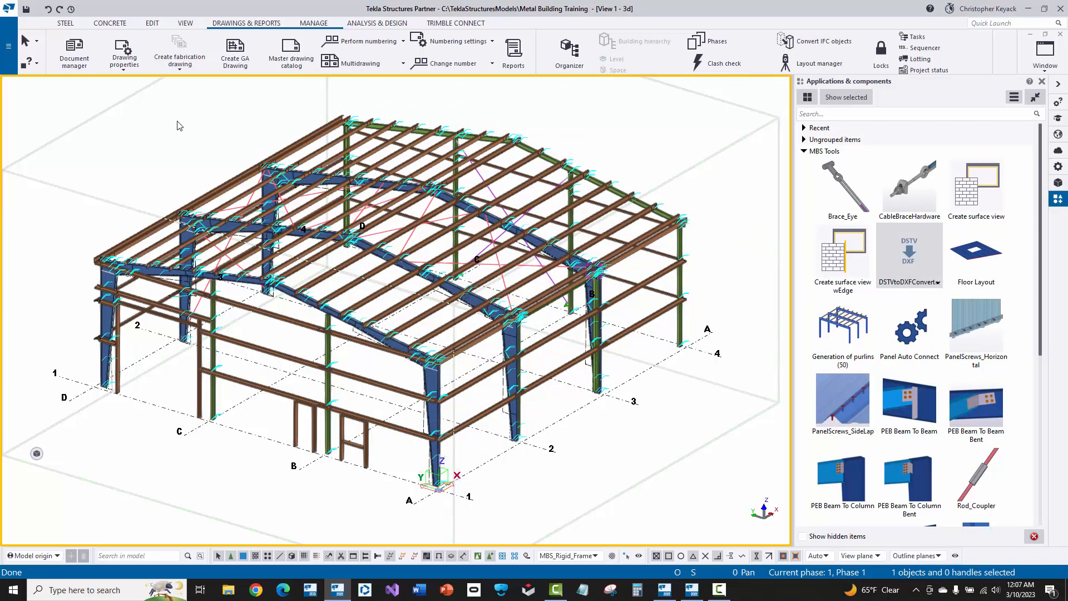
- Create the +Cable-Rod Bracing Report from all objects in the model, and close the resulting list
left_click(512, 55)
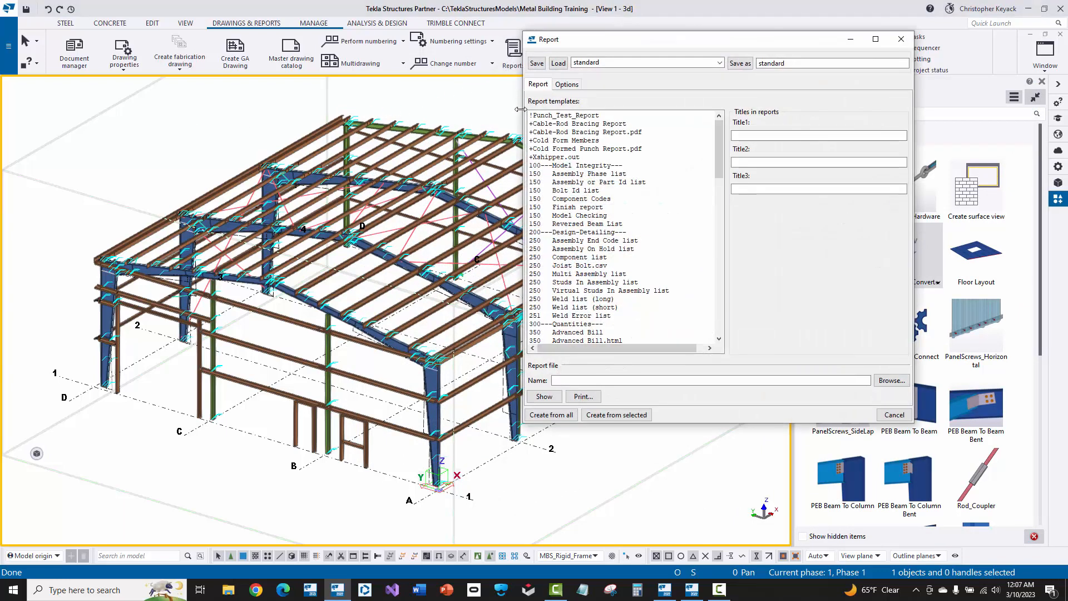
left_click(561, 124)
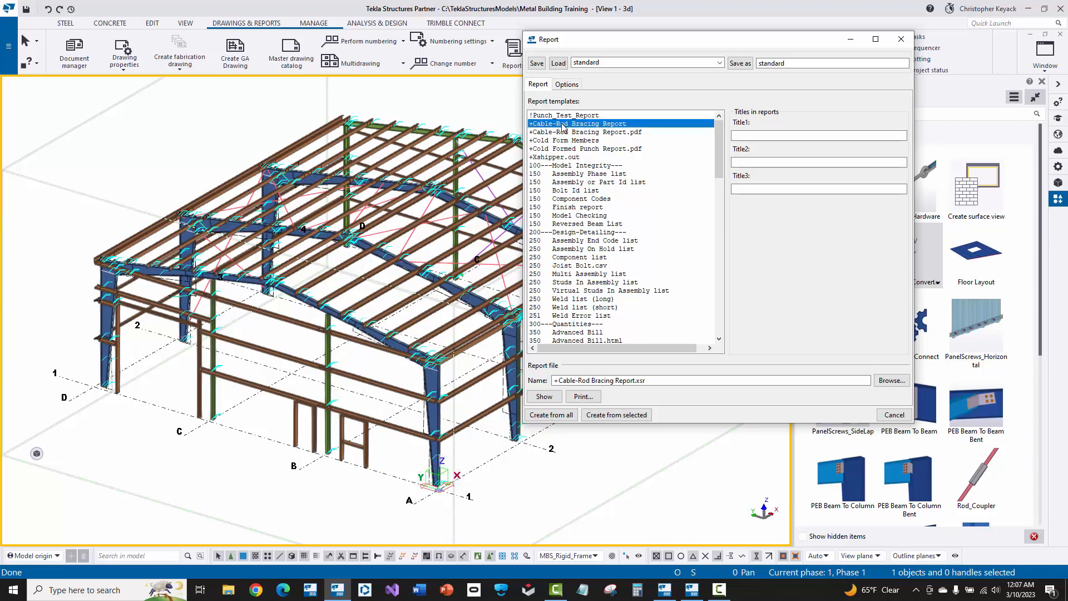
left_click(558, 418)
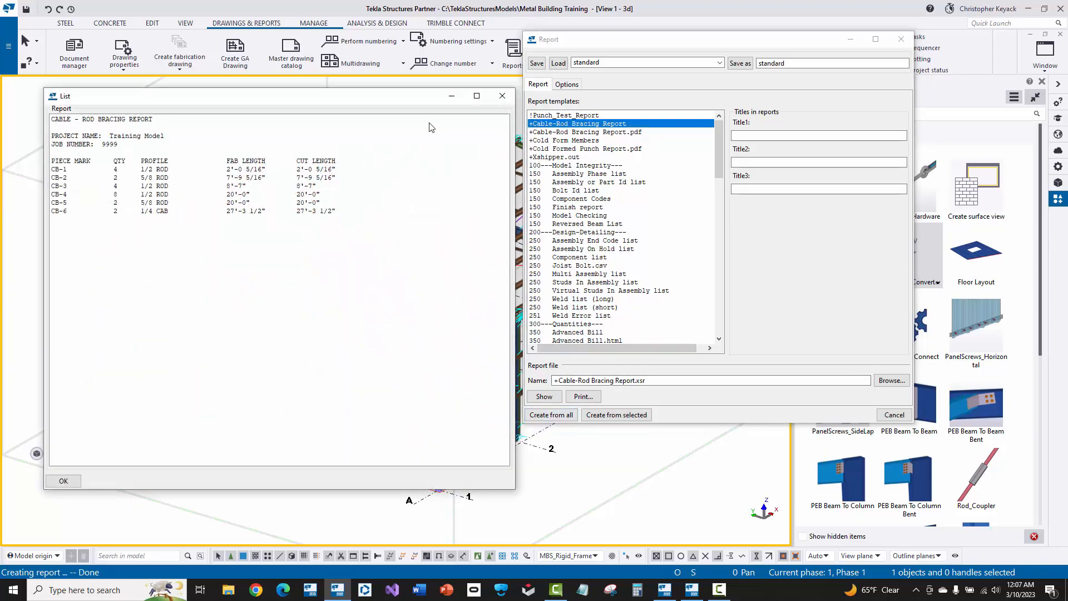
left_click(499, 98)
- Create the +Cold Formed Punch Report.pdf from all objects and minimize the opened PDF
left_click(604, 148)
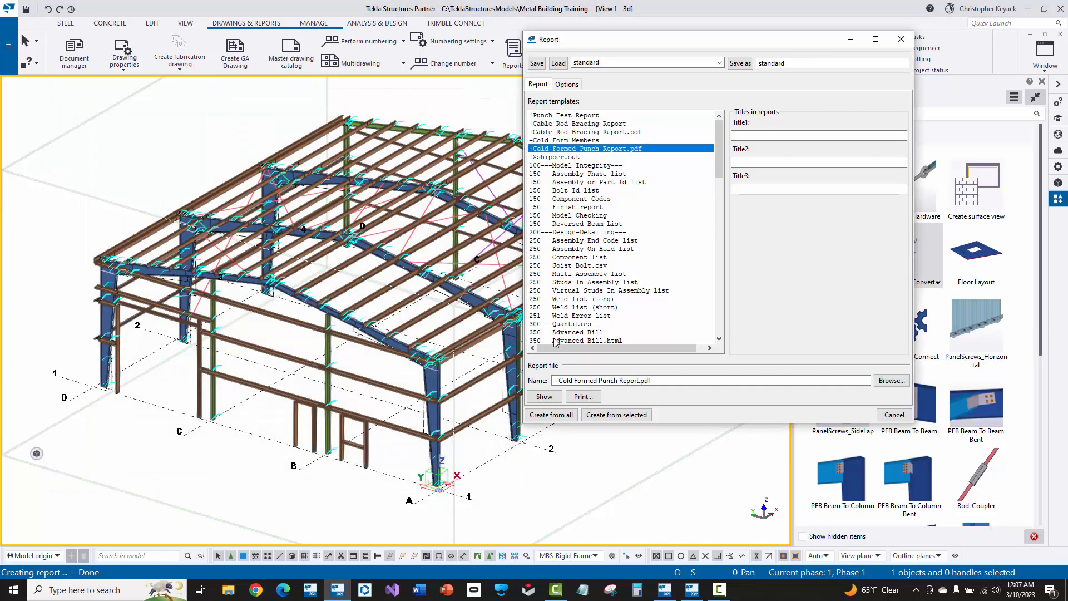
left_click(551, 415)
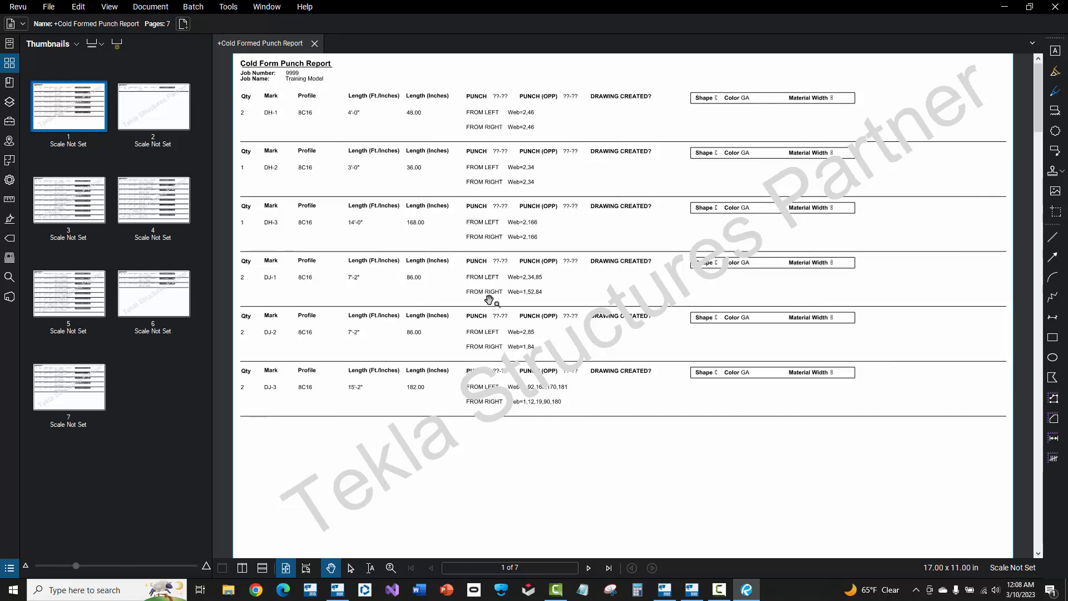
left_click(1004, 7)
- Create the +Xshipper.out report from all objects, and close the resulting list
left_click(555, 158)
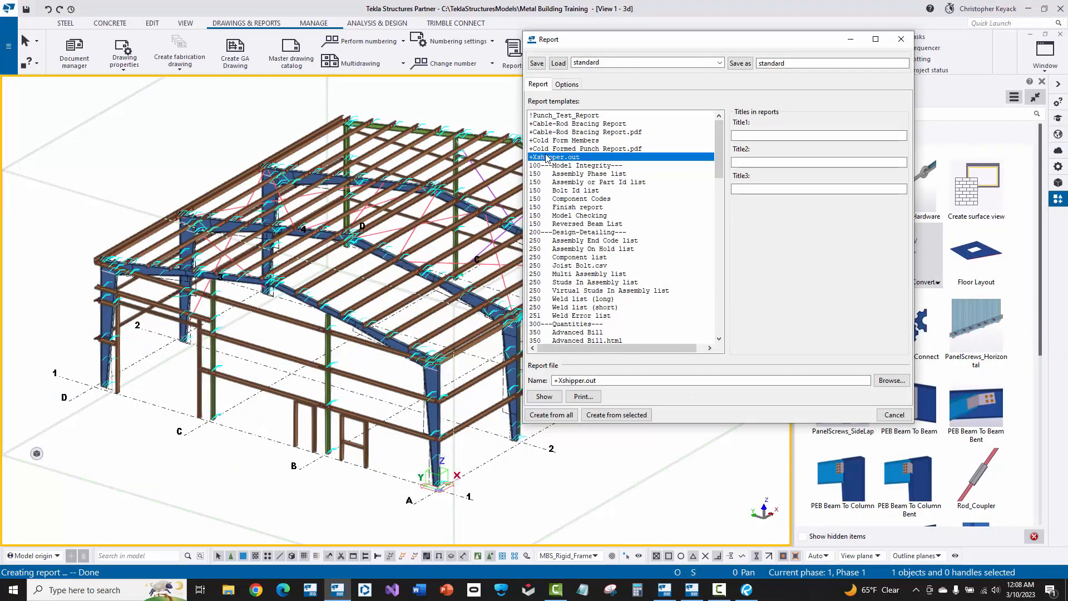
left_click(552, 415)
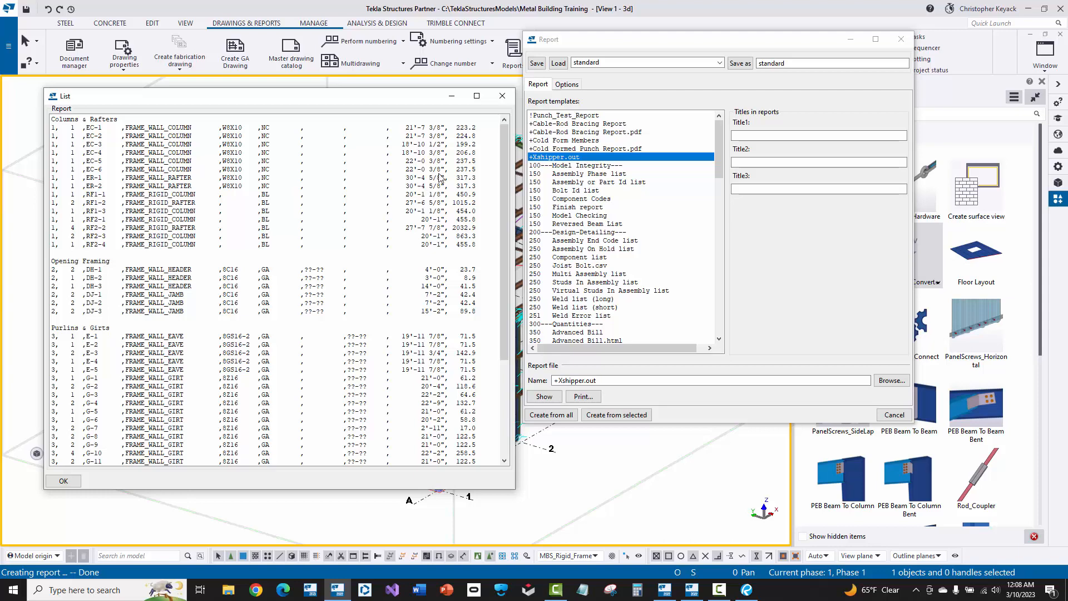
left_click(508, 100)
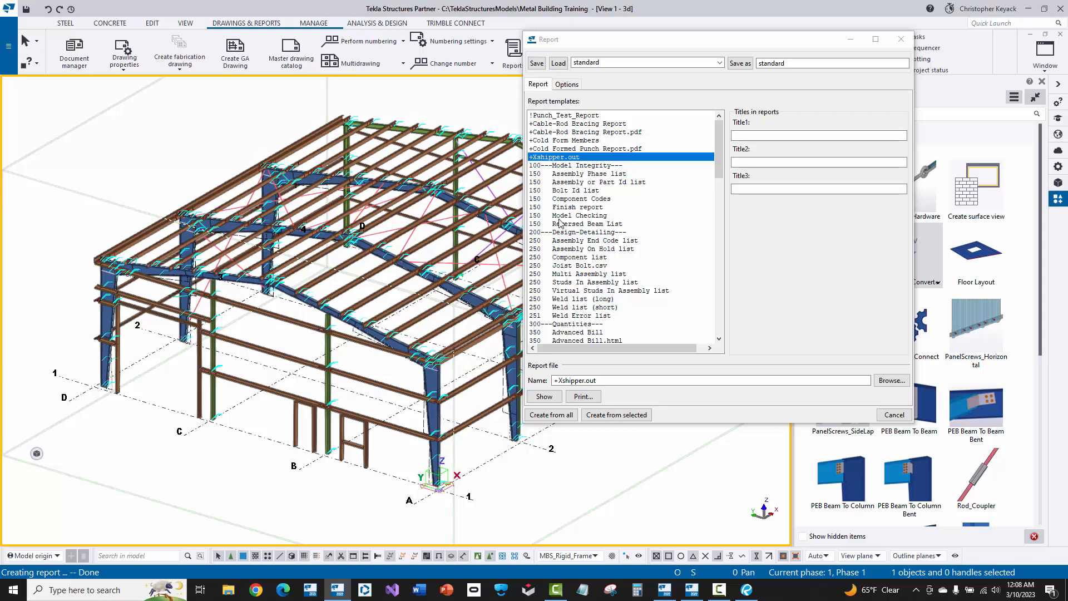
- Create the 350 Bolt list report for the model, and close the resulting list
scroll(558, 228, "down", 3)
scroll(558, 234, "down", 3)
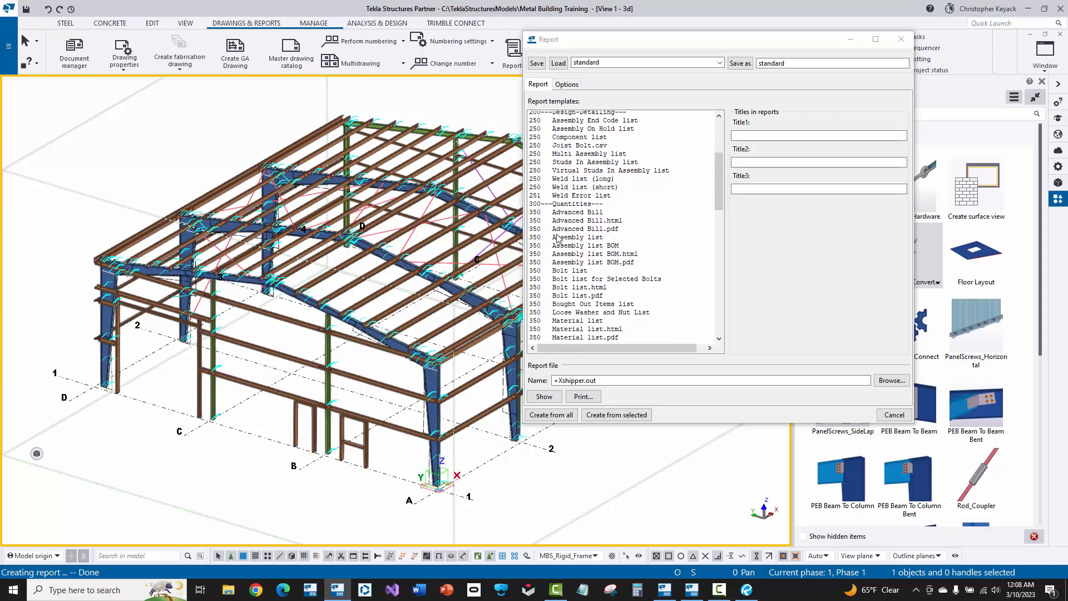
left_click(567, 240)
left_click(545, 397)
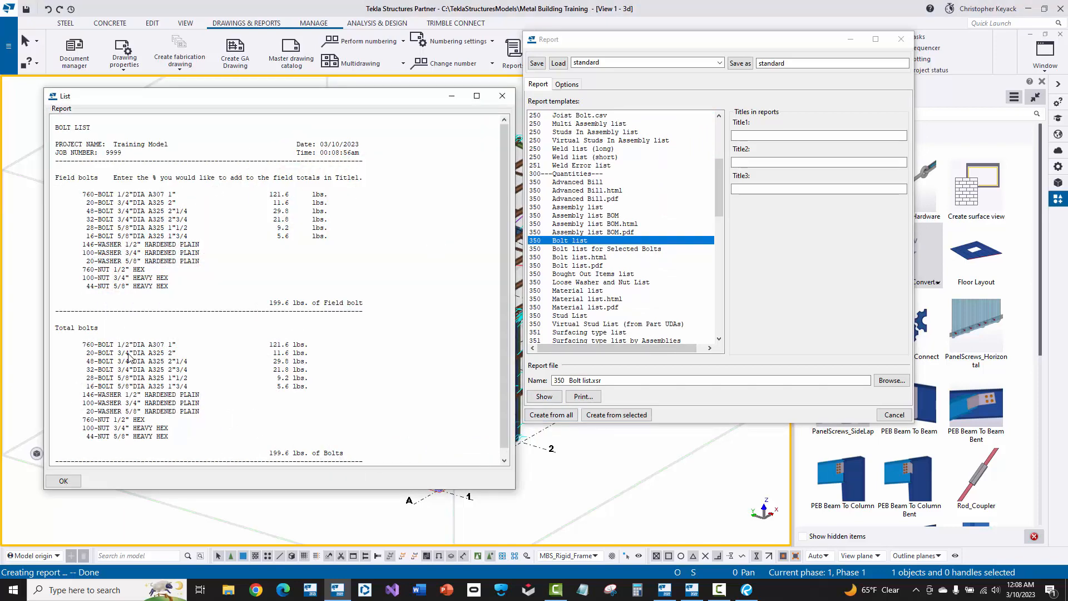
left_click(503, 97)
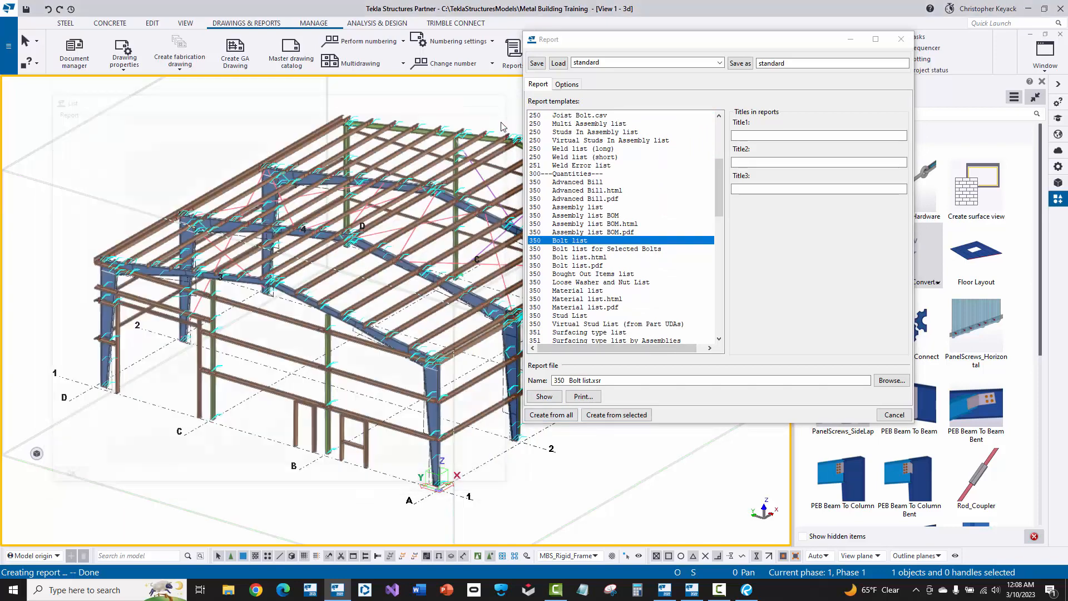
- Create the 350 Assembly list BOM report from all objects, look through it, and close the report dialog
left_click(553, 215)
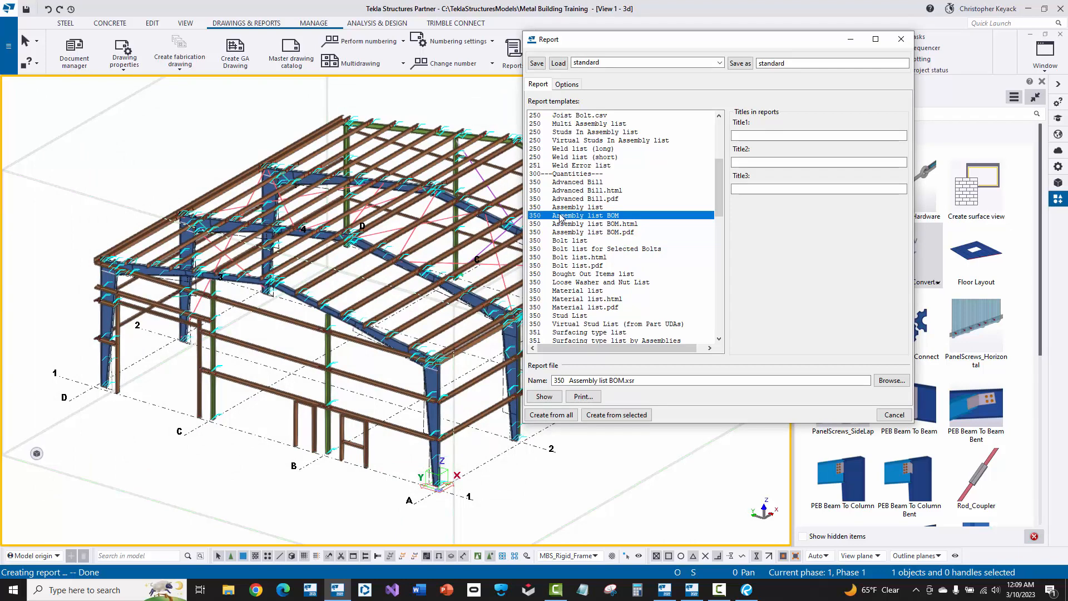
left_click(551, 414)
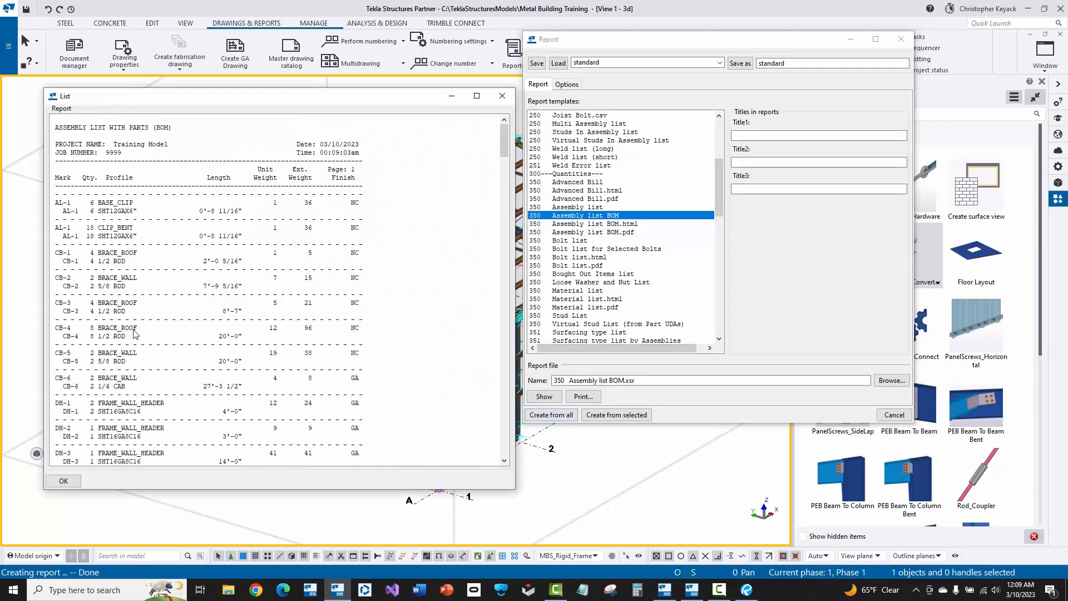
scroll(149, 342, "down", 6)
left_click_drag(505, 154, 505, 214)
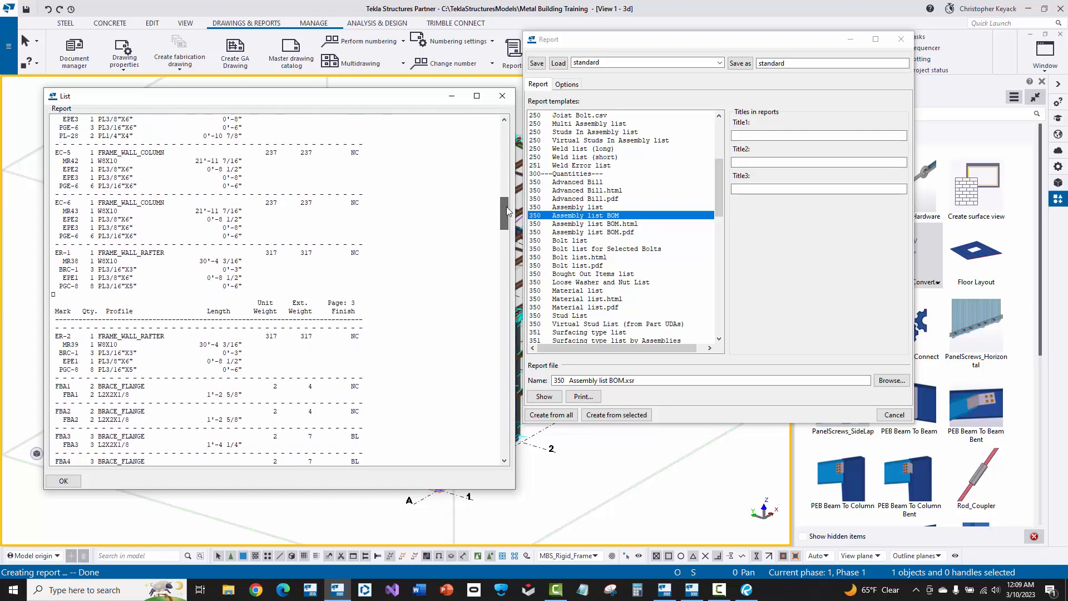
left_click(500, 96)
scroll(594, 168, "up", 6)
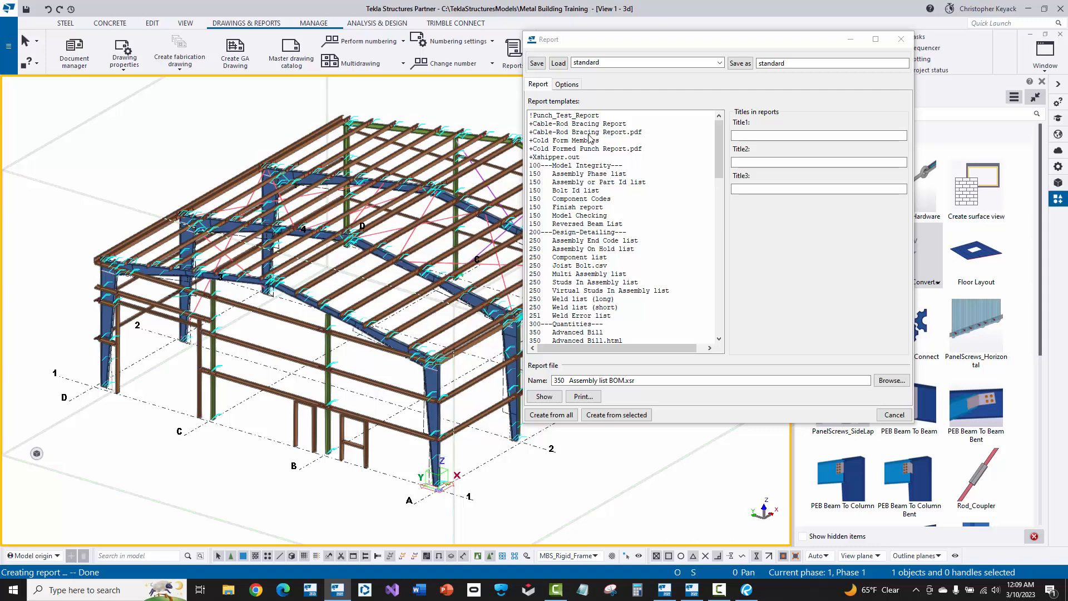
left_click(901, 39)
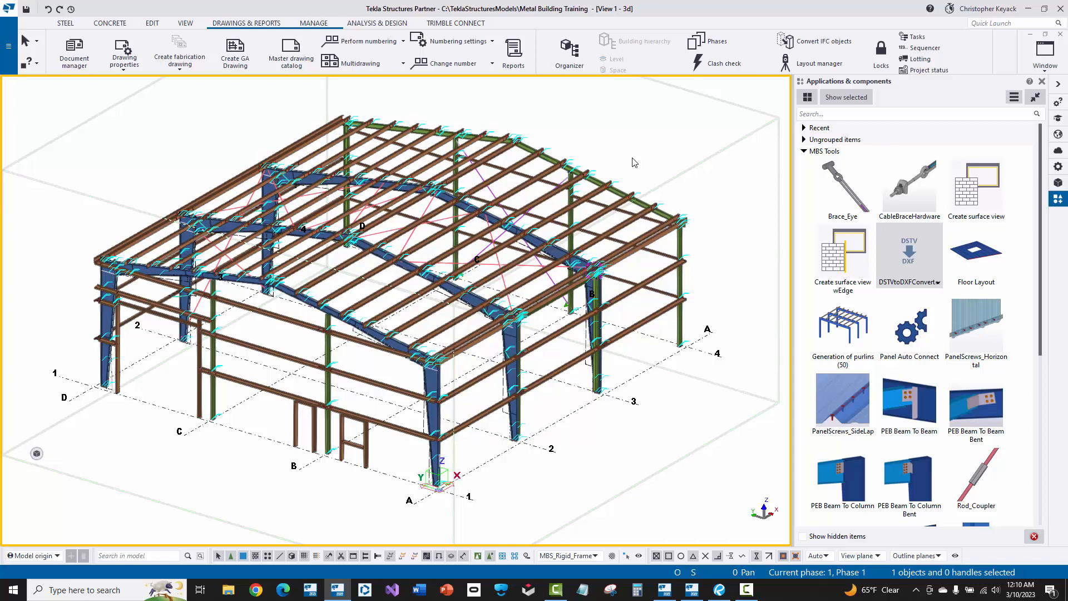
- Open the AGT_Export plugin from the AGT Robotics group and set it to create from Selected objects
left_click(804, 151)
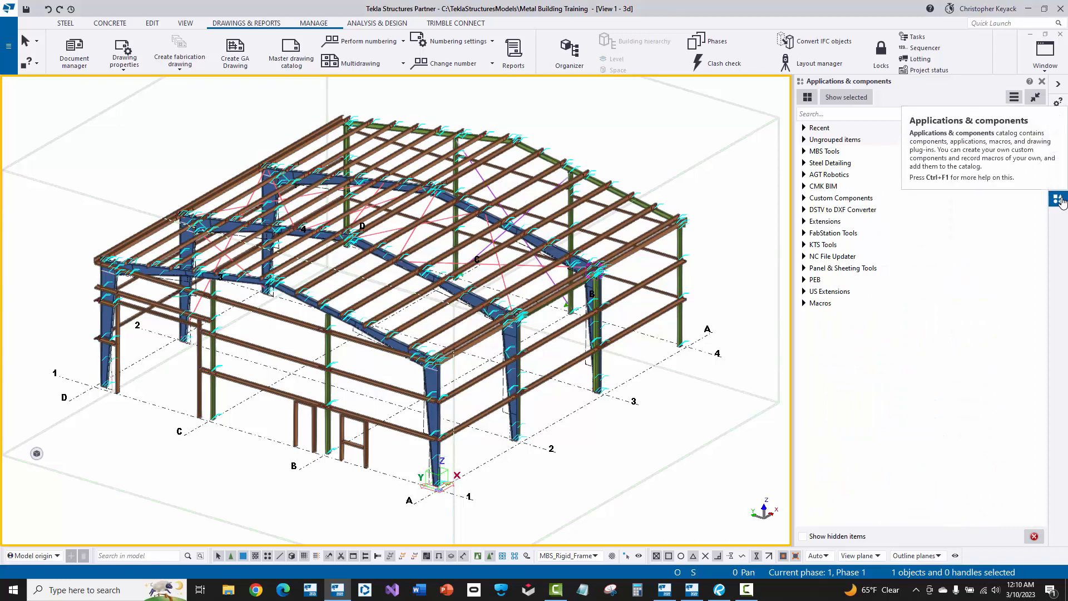
left_click(804, 175)
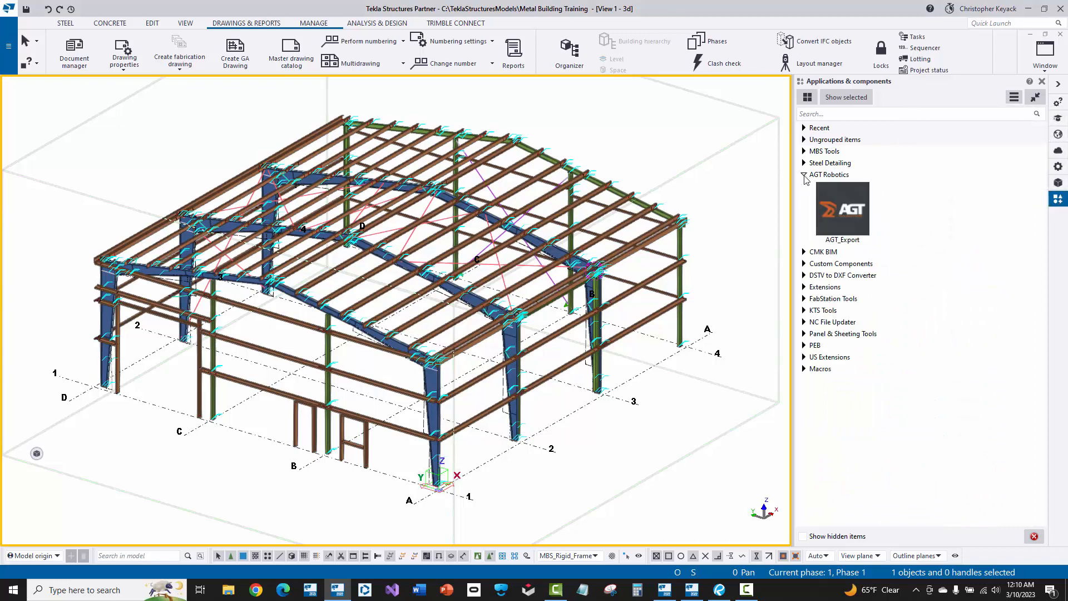
double_click(836, 211)
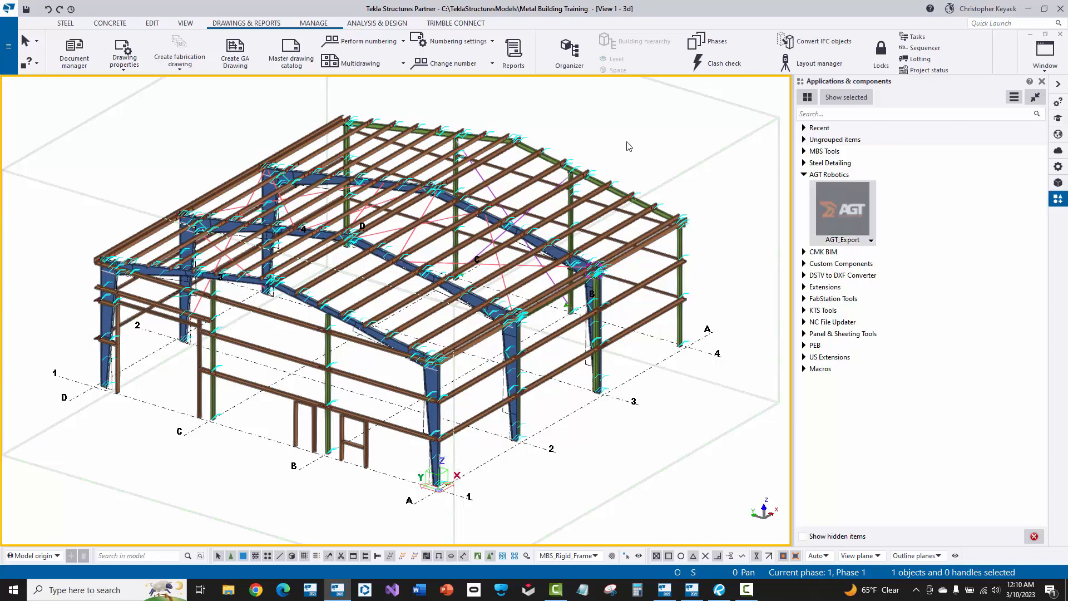
left_click_drag(196, 98, 647, 95)
left_click(532, 170)
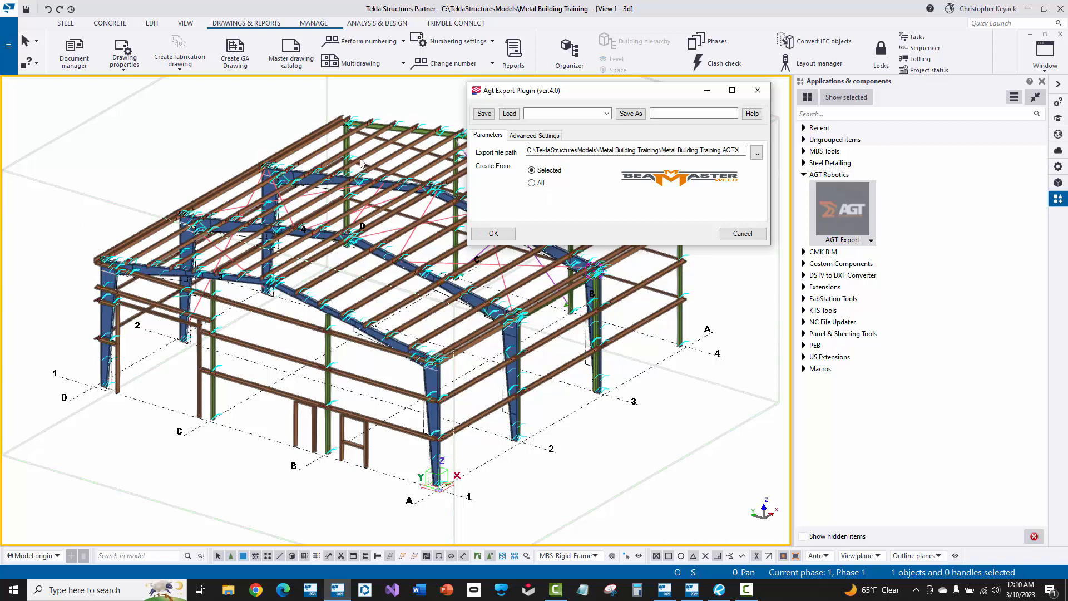
- Select the rigid frame objects in the model through all their assembly drawings, RF1-1 to RF2-4, in the document manager
middle_click_drag(334, 167, 270, 177)
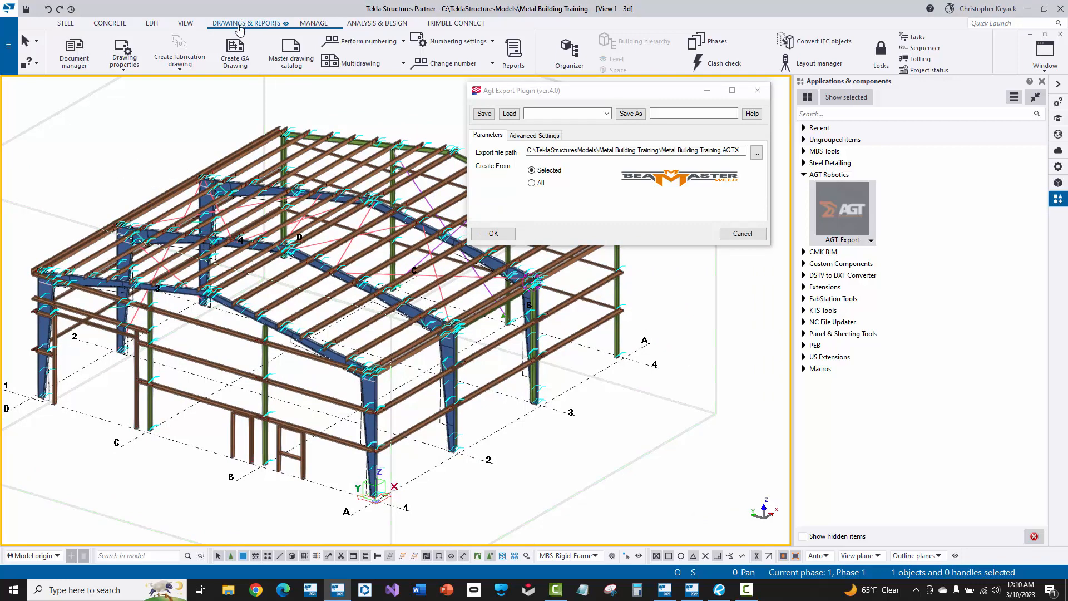
left_click(74, 55)
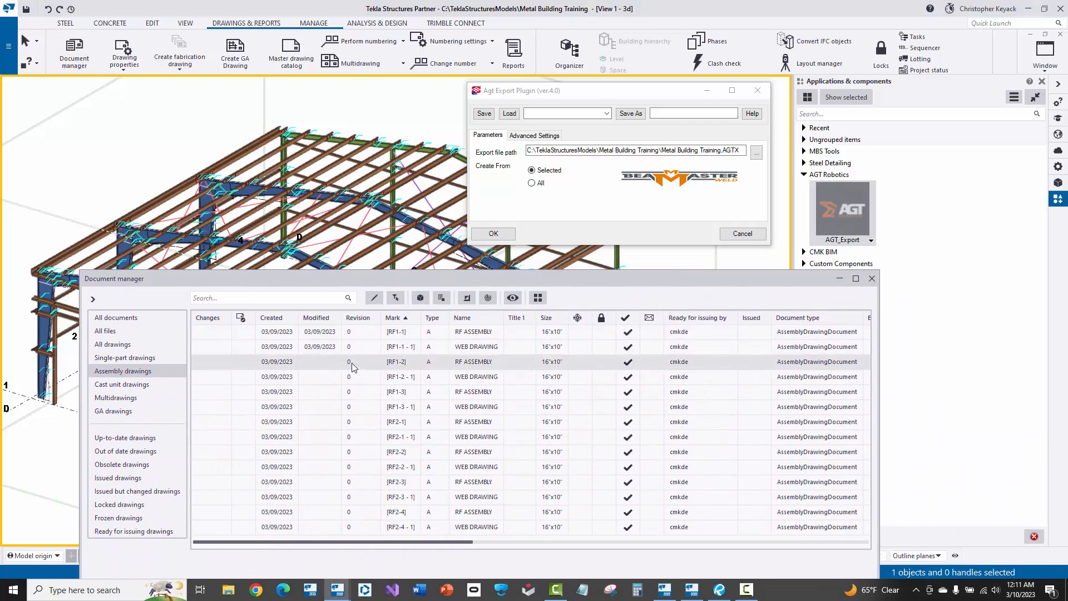
left_click(110, 371)
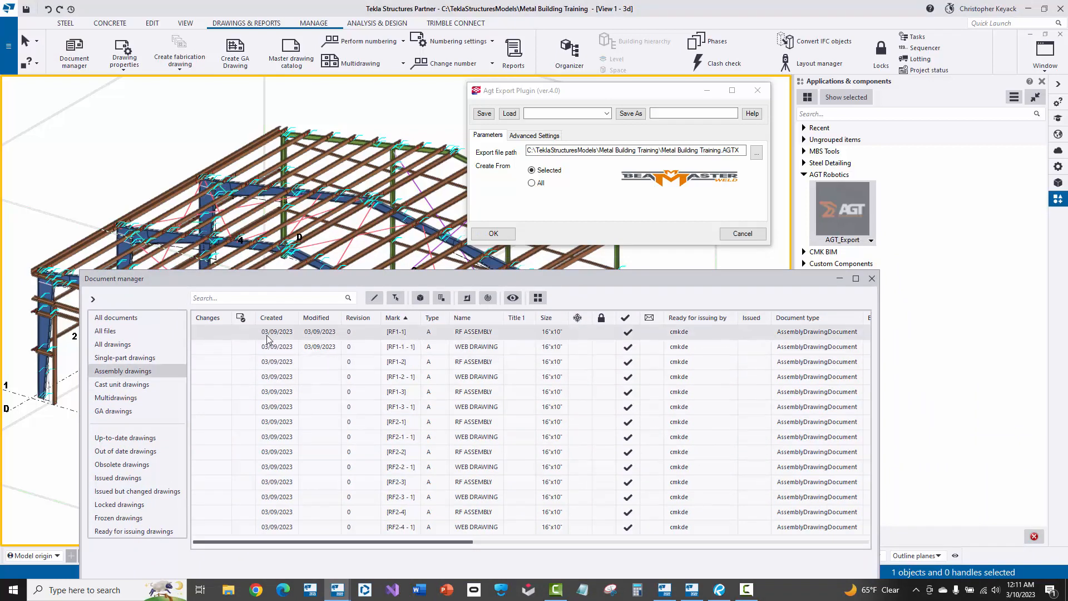
left_click(285, 530, "shift")
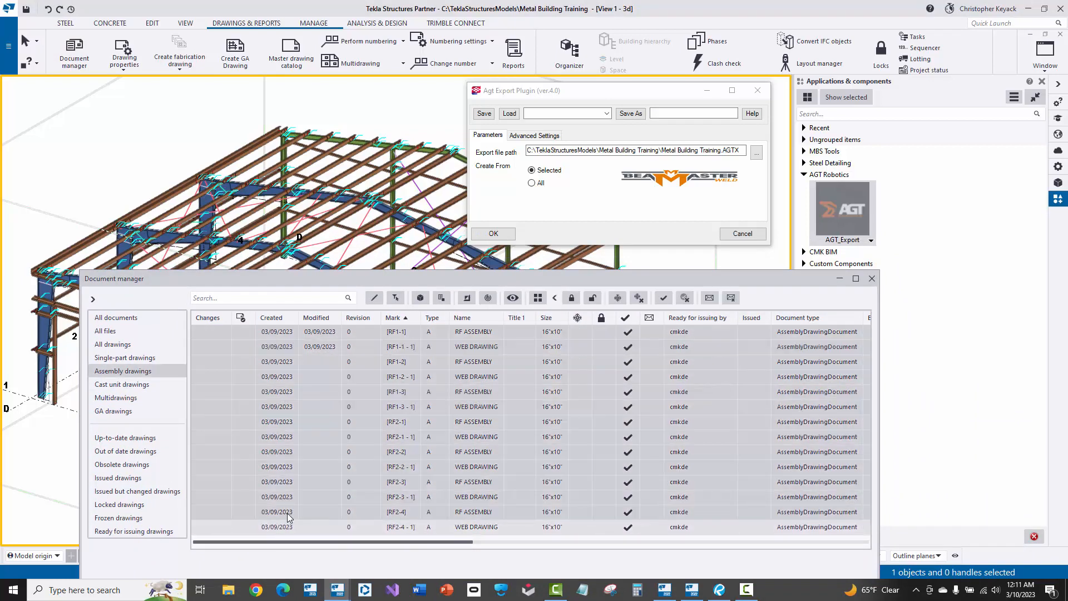
left_click(420, 302)
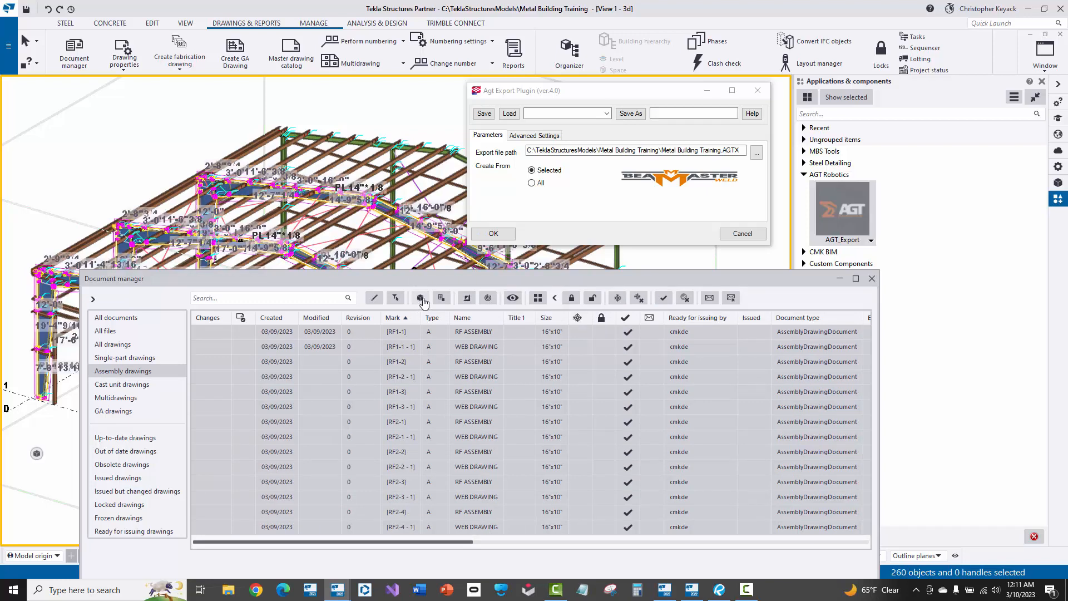
left_click(839, 278)
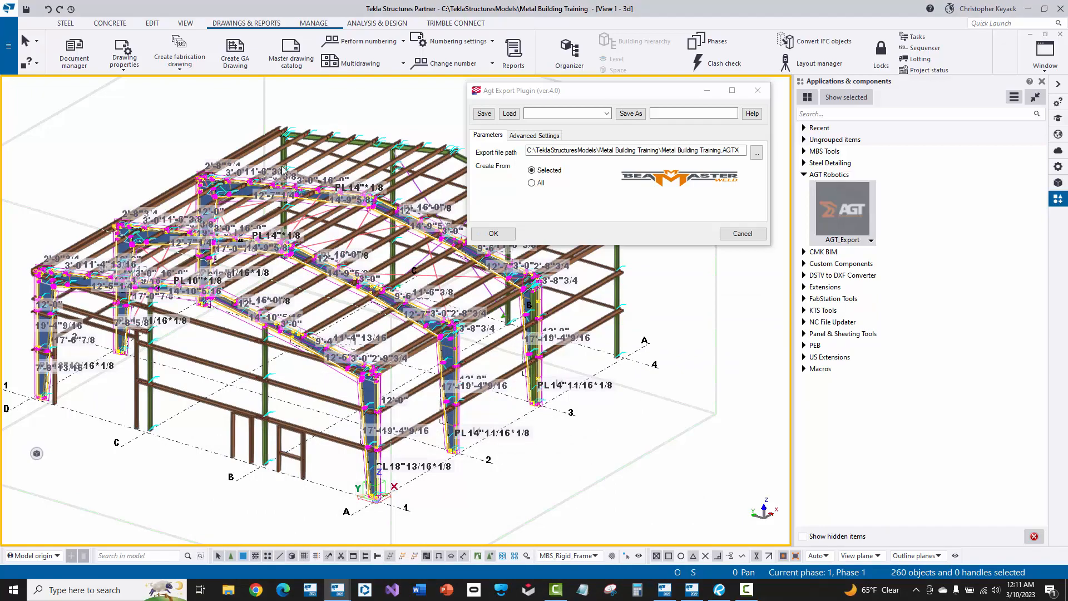
scroll(284, 171, "up", 5)
scroll(282, 156, "down", 5)
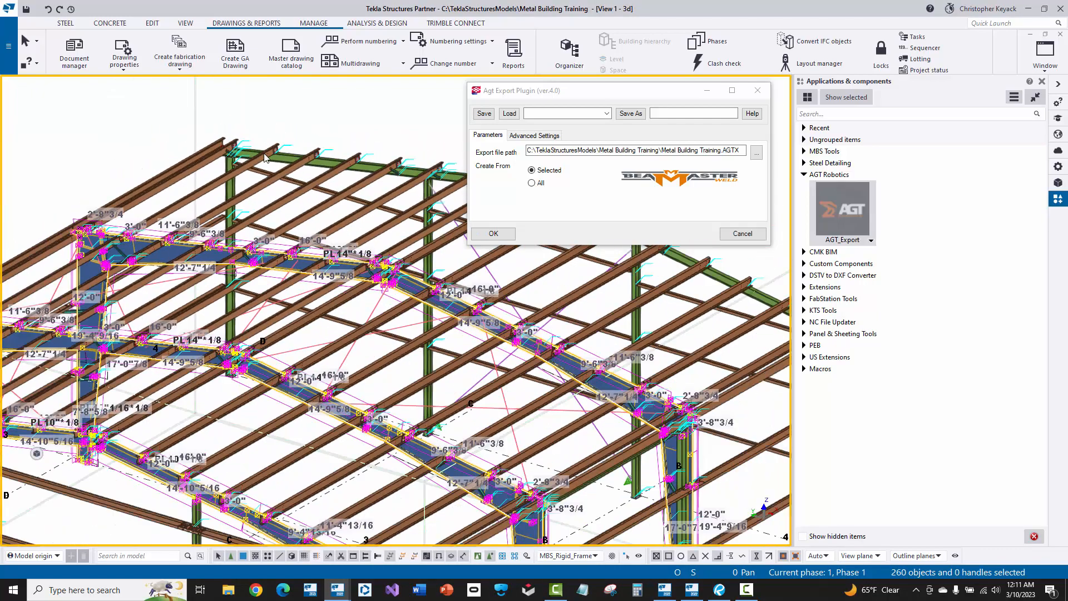
middle_click_drag(255, 160, 384, 119)
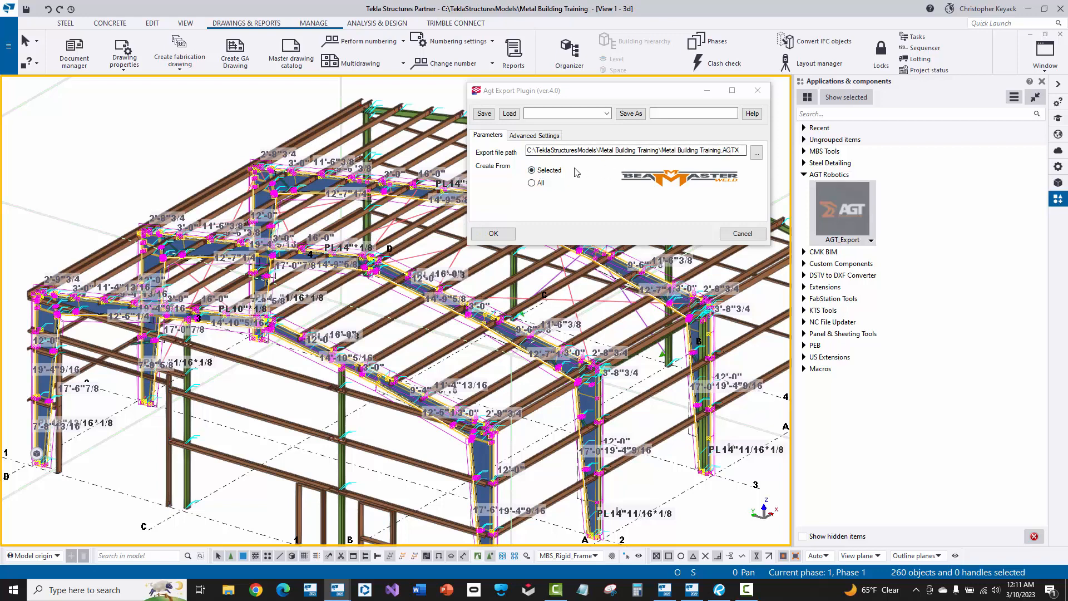
- Start the AGT export of the selected frames and save the model before confirming the export
left_click(501, 236)
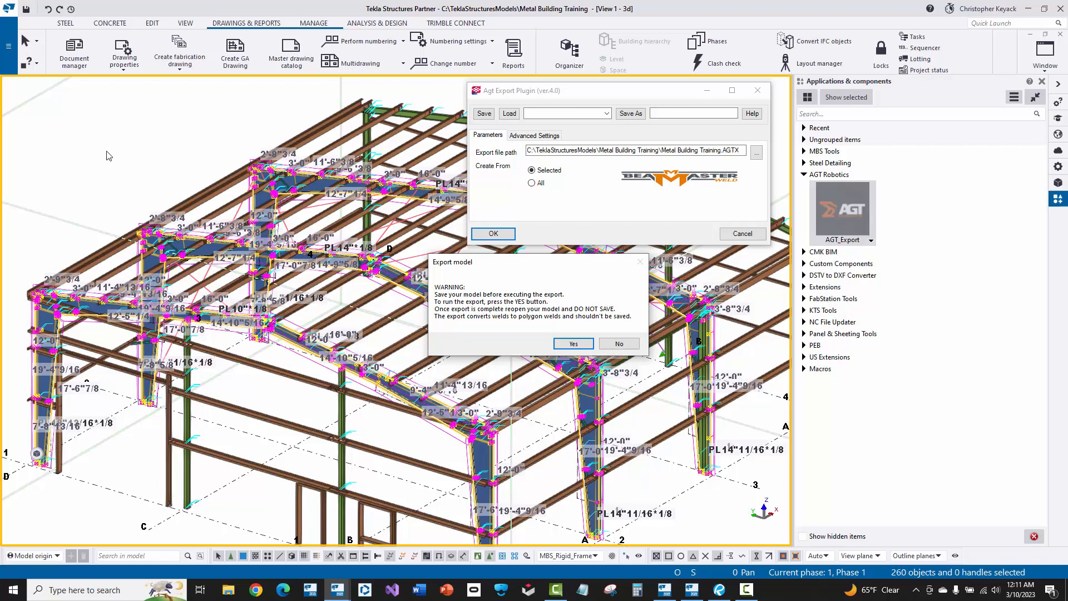
left_click(26, 9)
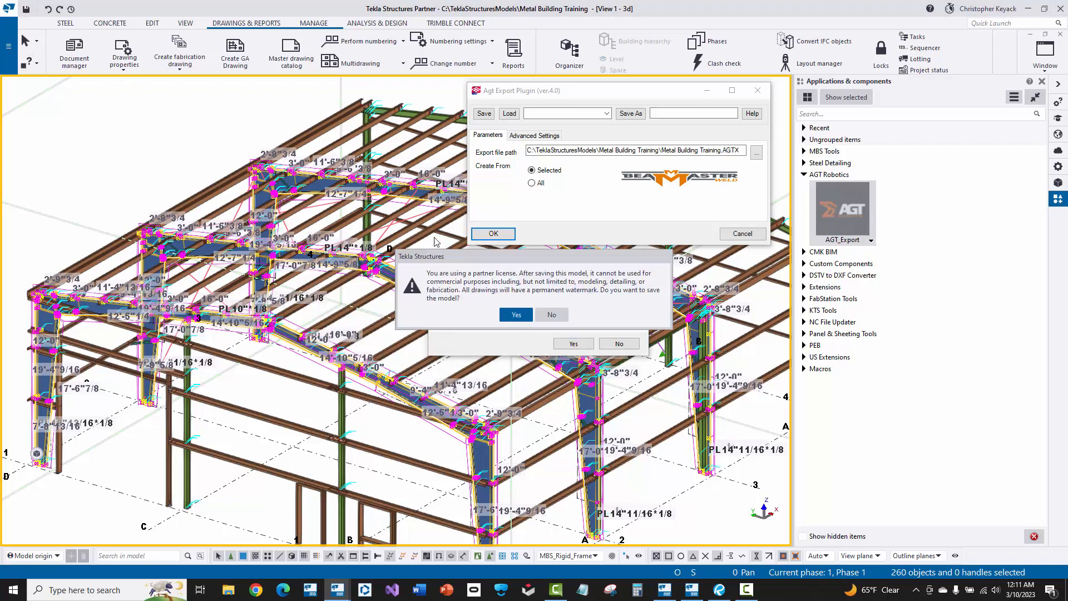
left_click(512, 315)
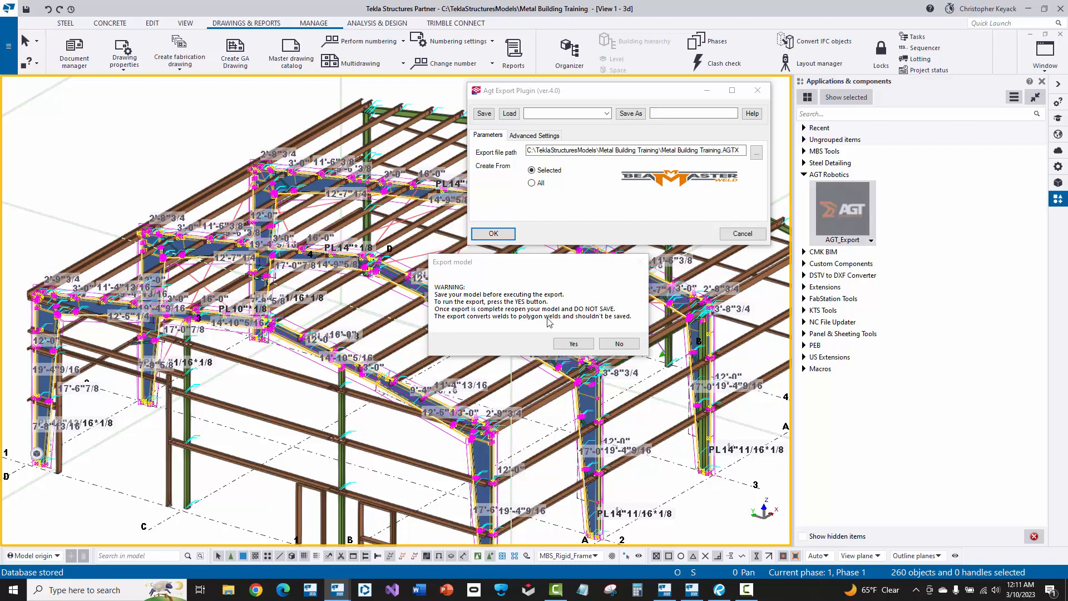
- Run the export to Metal Building Training.AGTX, acknowledge its completion and close the export plugin
left_click(572, 344)
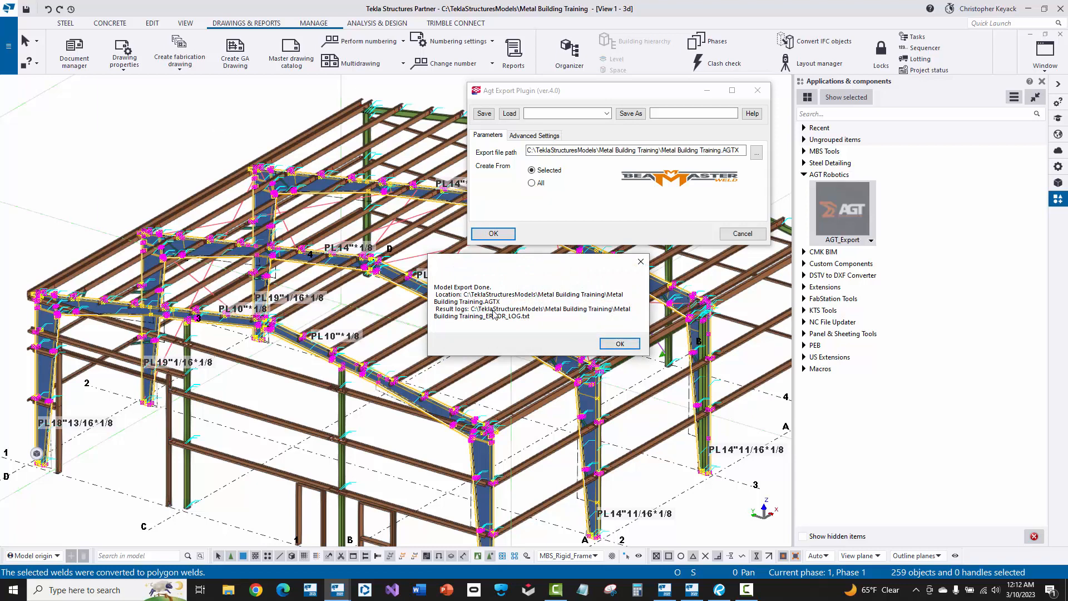
left_click(615, 343)
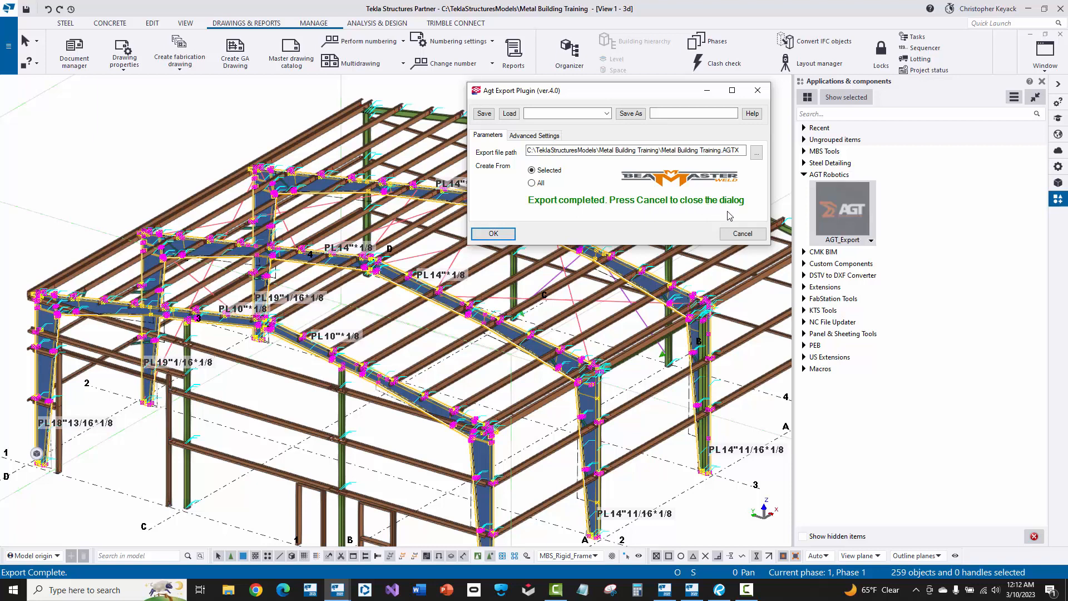
left_click(742, 233)
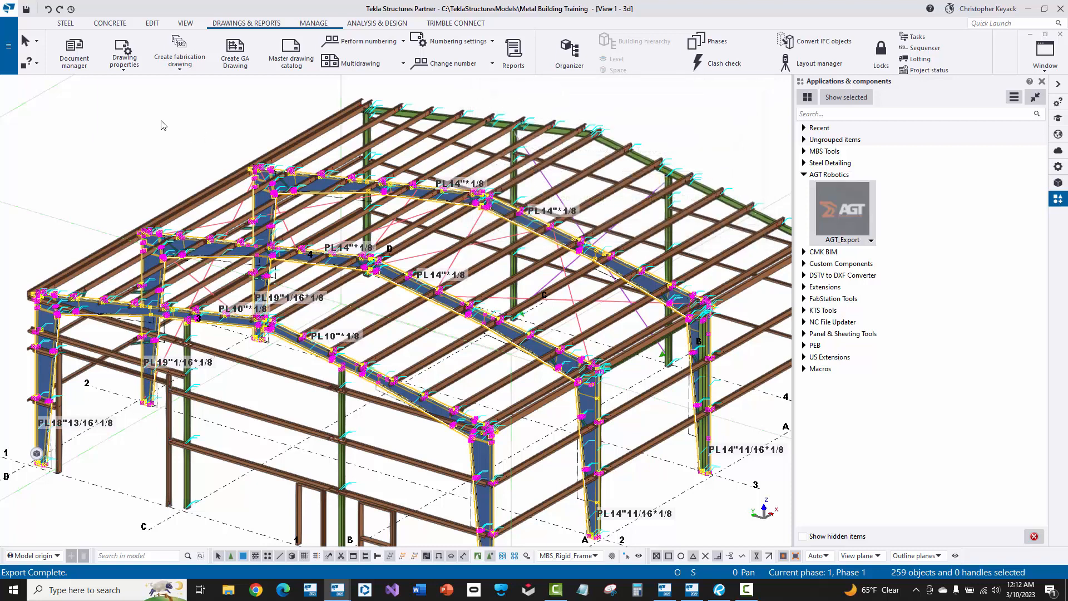
- Reopen the recent Metal Building Training model without saving the pending changes
left_click(9, 46)
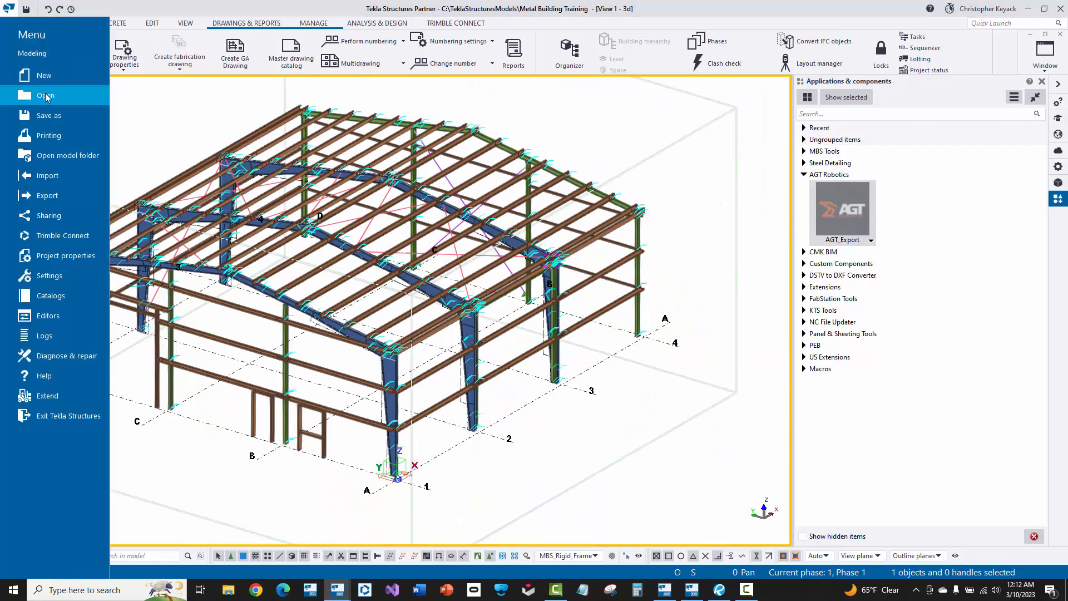
left_click(71, 96)
left_click(154, 62)
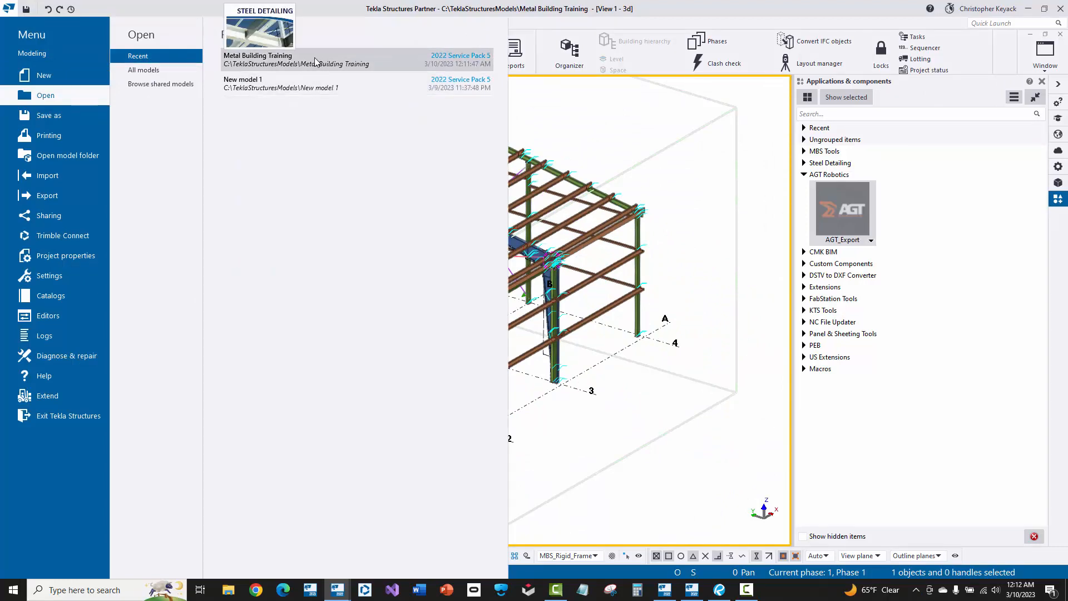
left_click(314, 58)
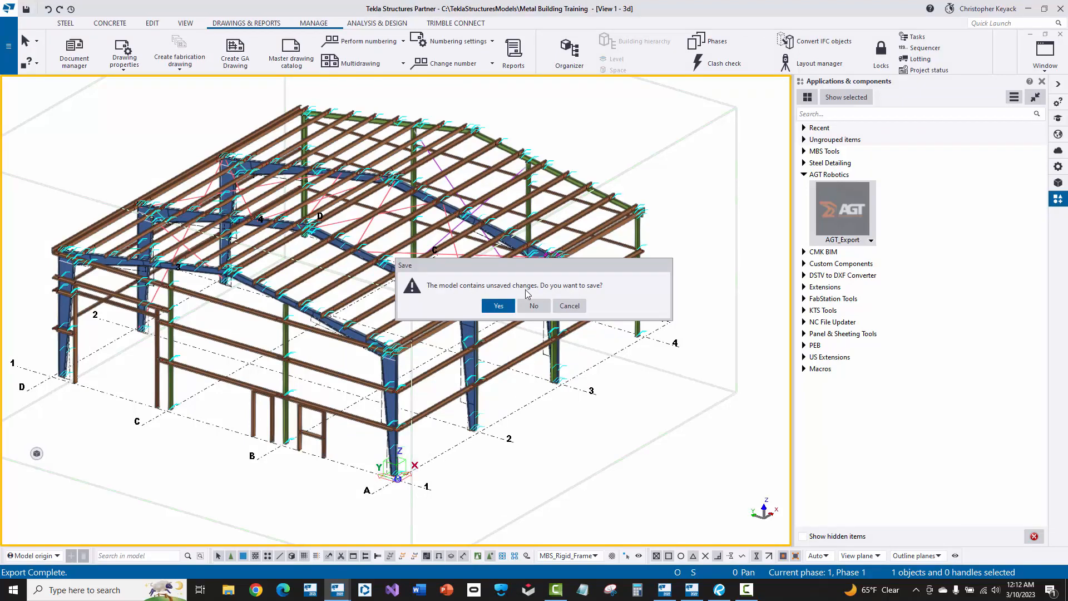
left_click(533, 306)
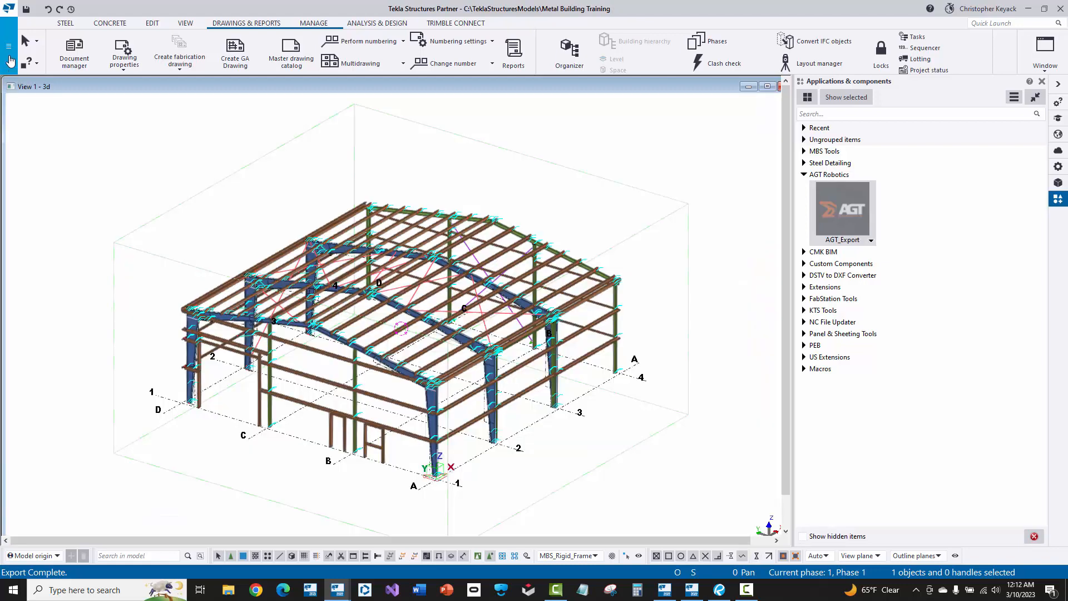
- Locate the exported Metal Building Training.AGTX file in the model folder sorted by date modified, and close the folder
left_click(9, 46)
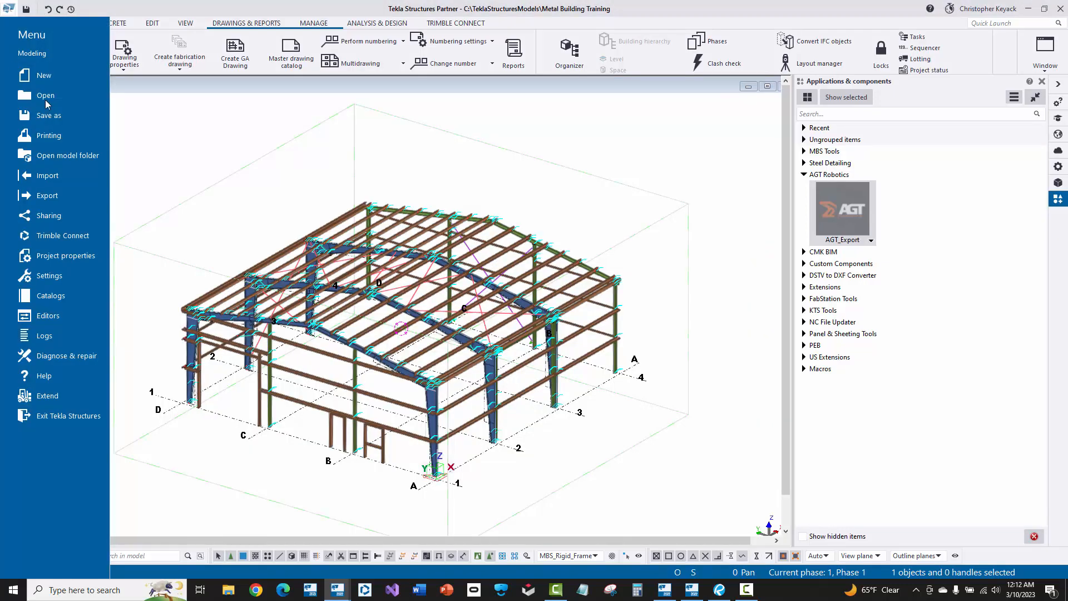
left_click(61, 156)
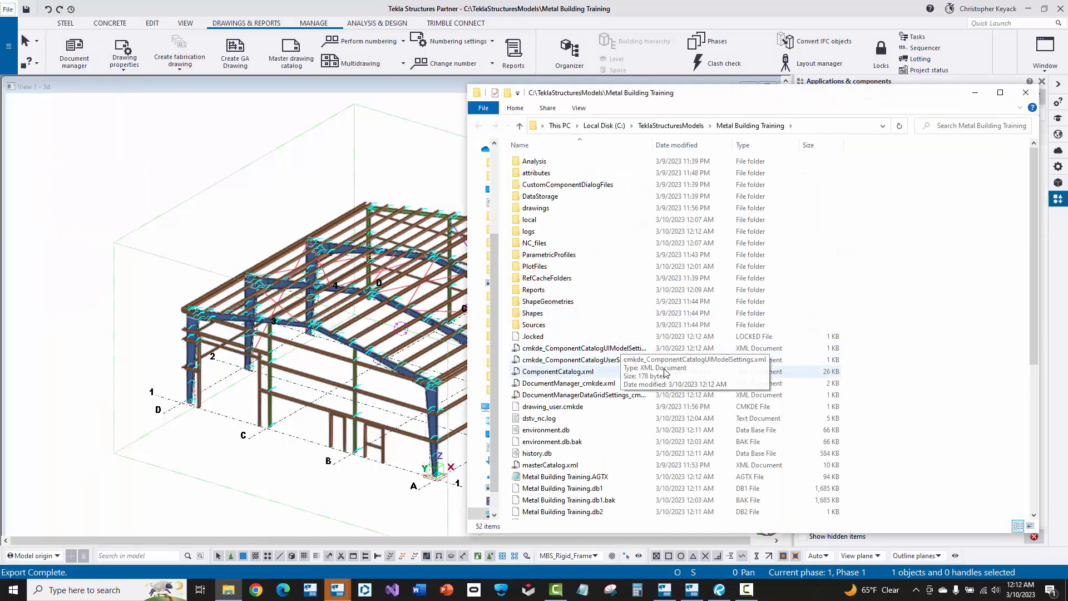
left_click(674, 145)
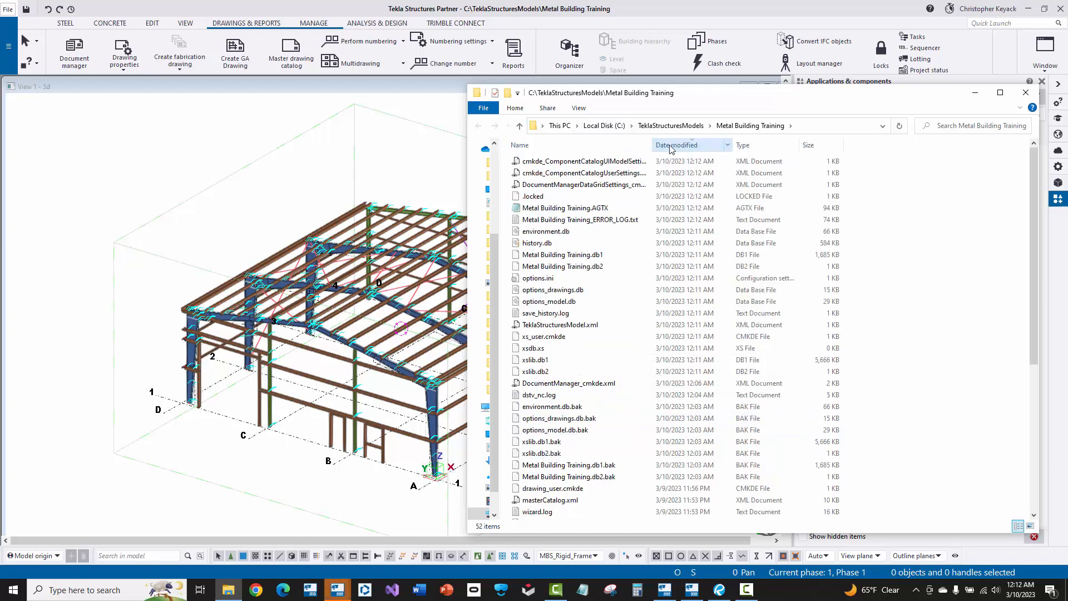
left_click(567, 208)
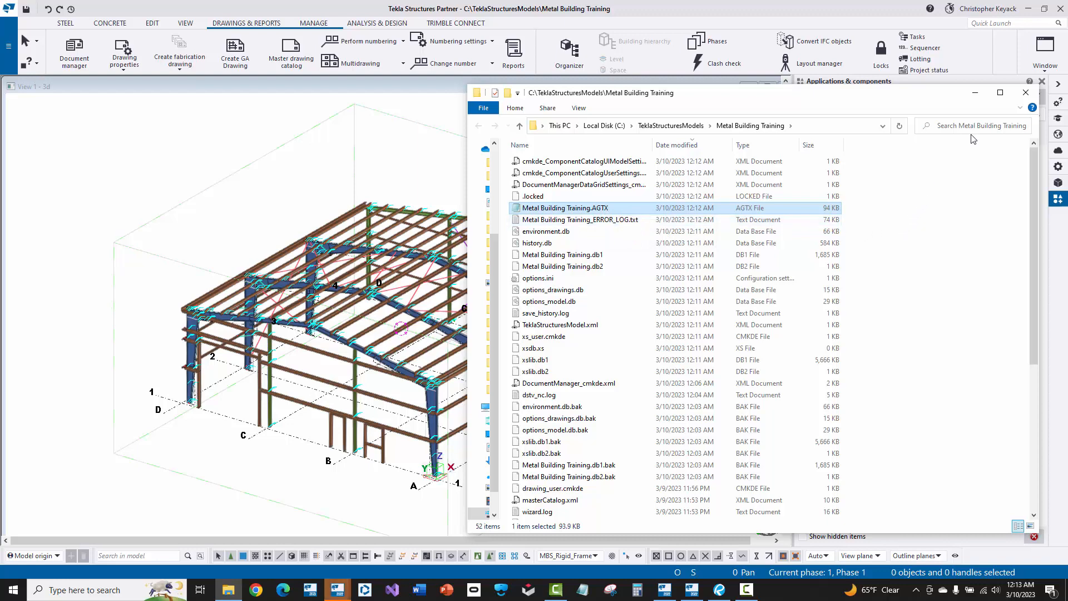
left_click(1026, 93)
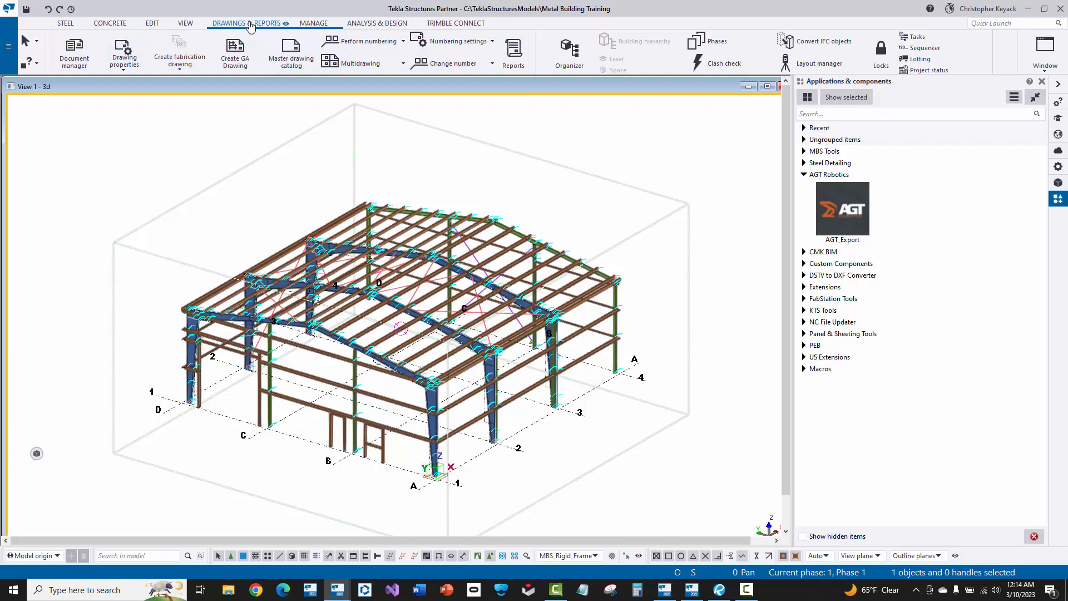
- Start a general arrangement drawing for the 3d view and load and apply the MBS_Isometric drawing properties
left_click(235, 69)
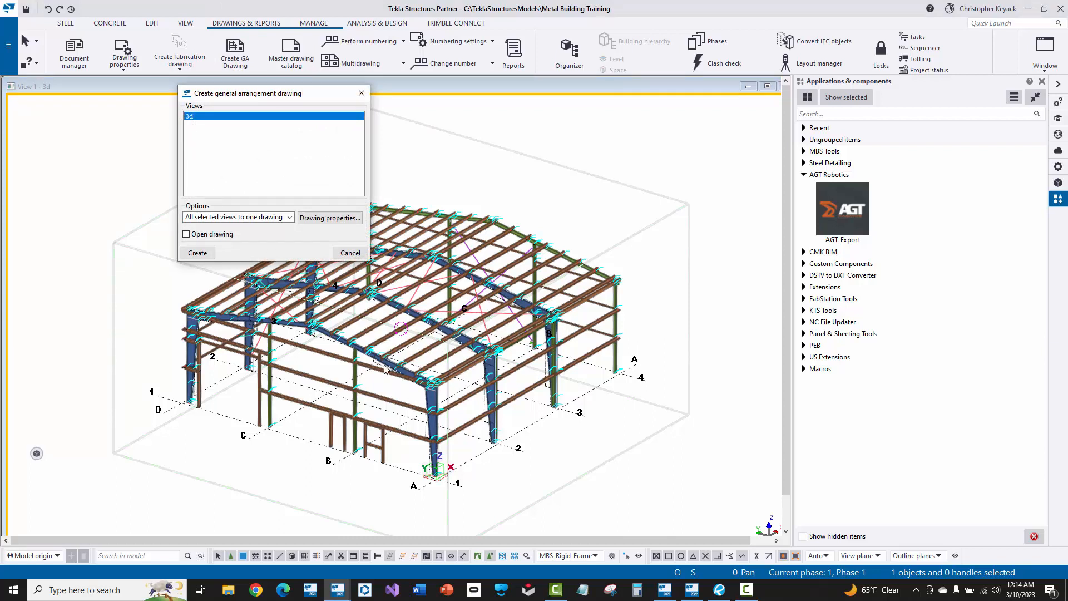
left_click(320, 219)
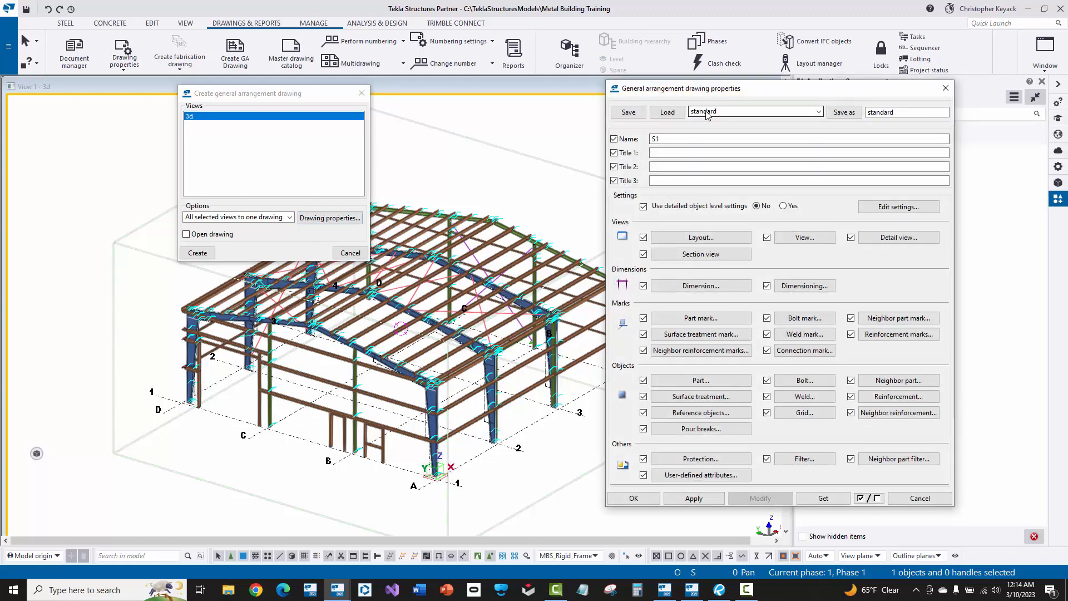
left_click(707, 113)
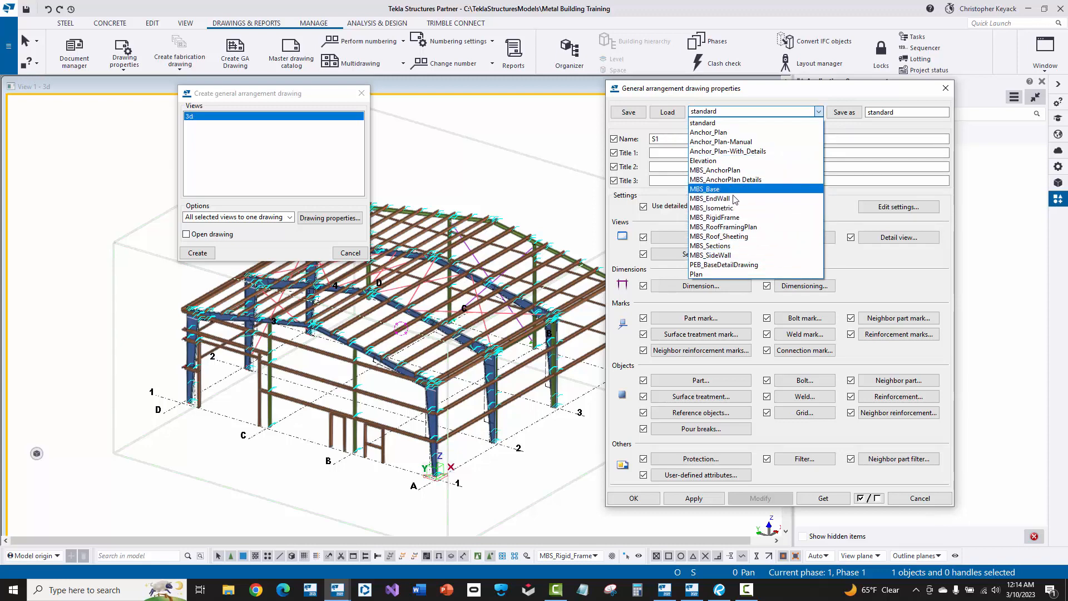
left_click(711, 207)
left_click(667, 112)
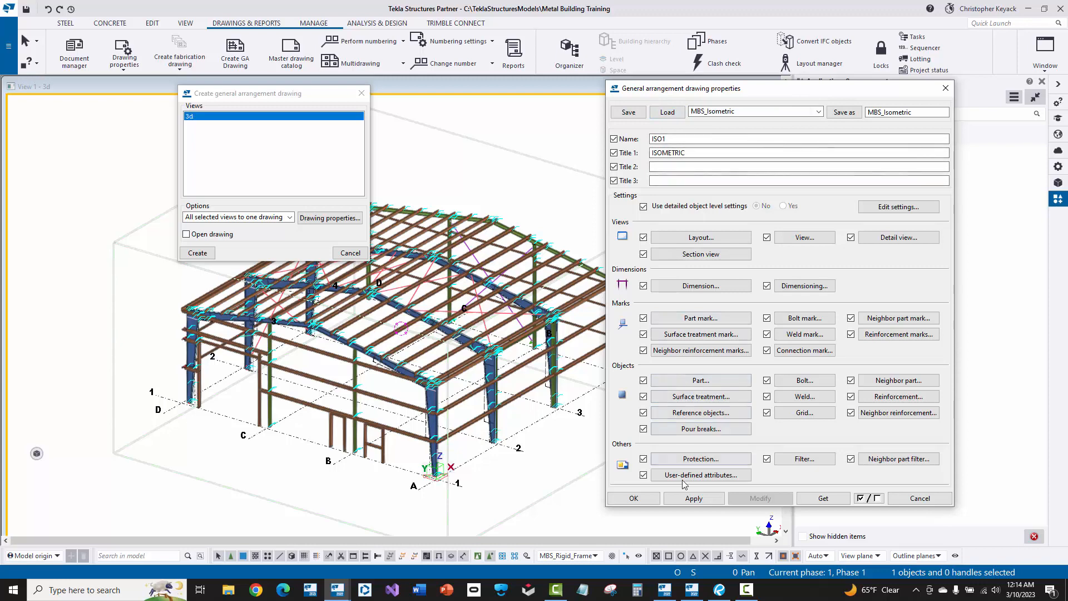
left_click(685, 500)
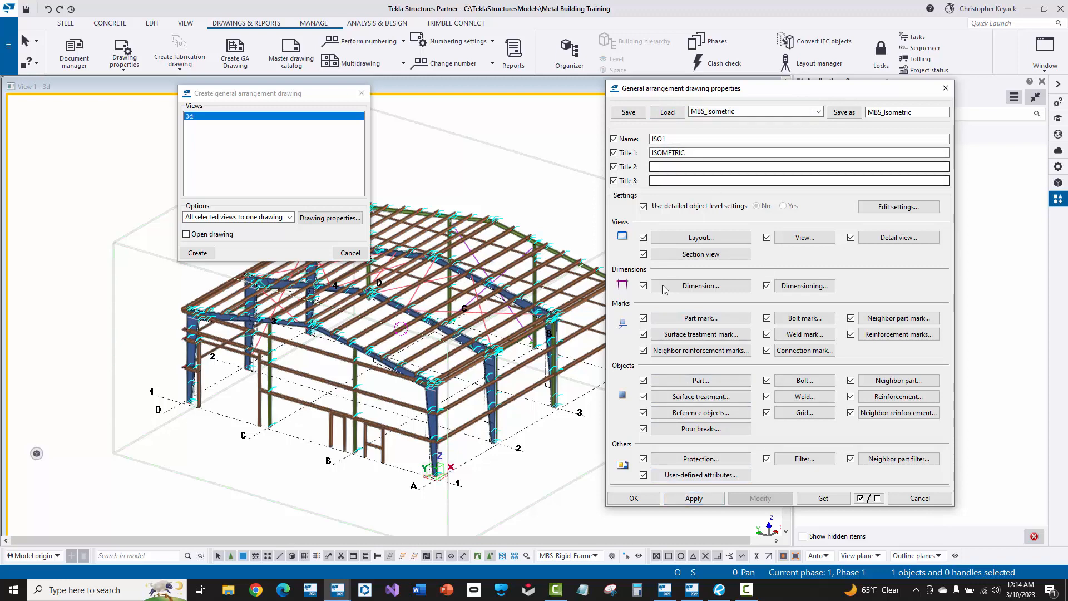
left_click(683, 504)
left_click(645, 503)
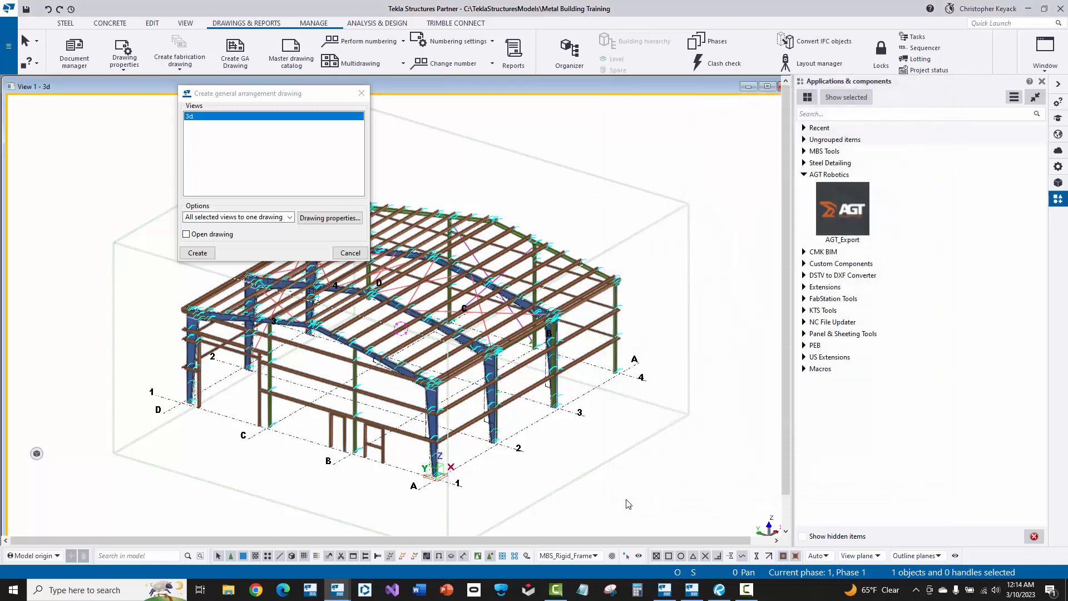
- Create the general arrangement drawing with Open drawing enabled and maximize its window
left_click(228, 236)
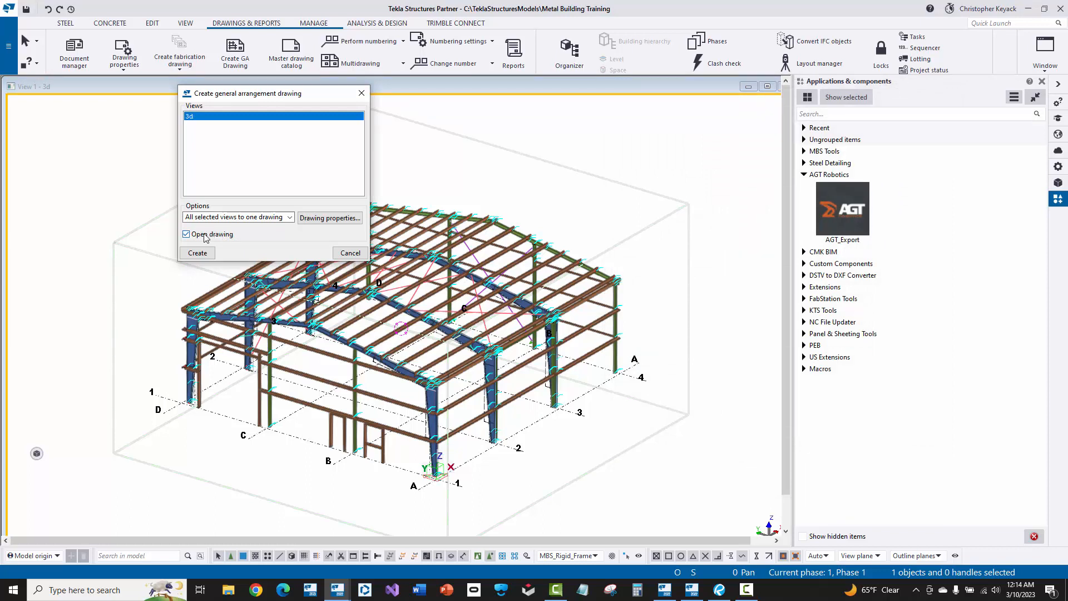
left_click(198, 254)
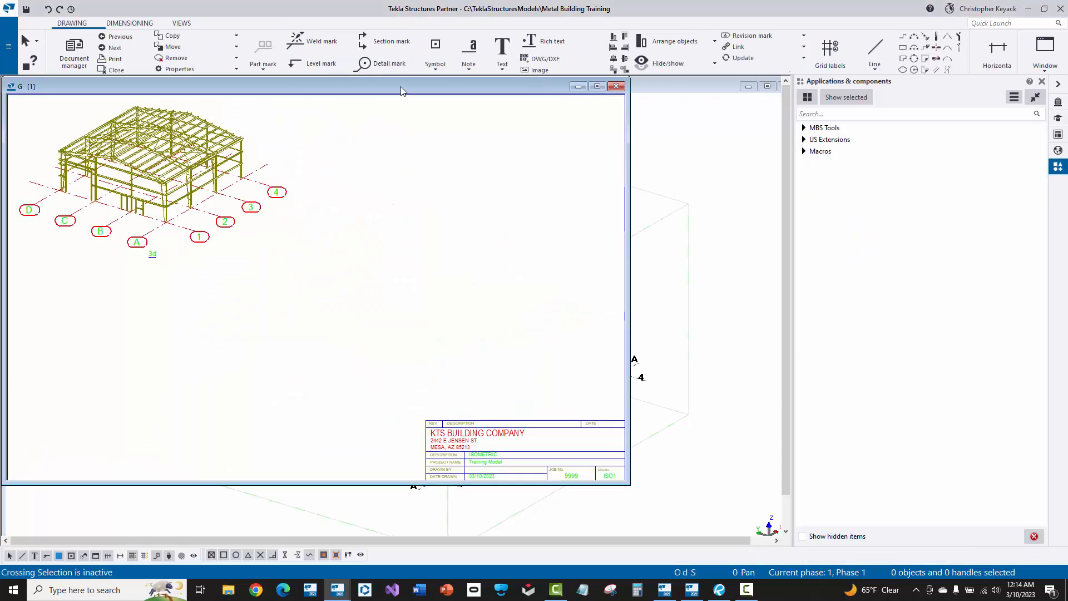
double_click(400, 86)
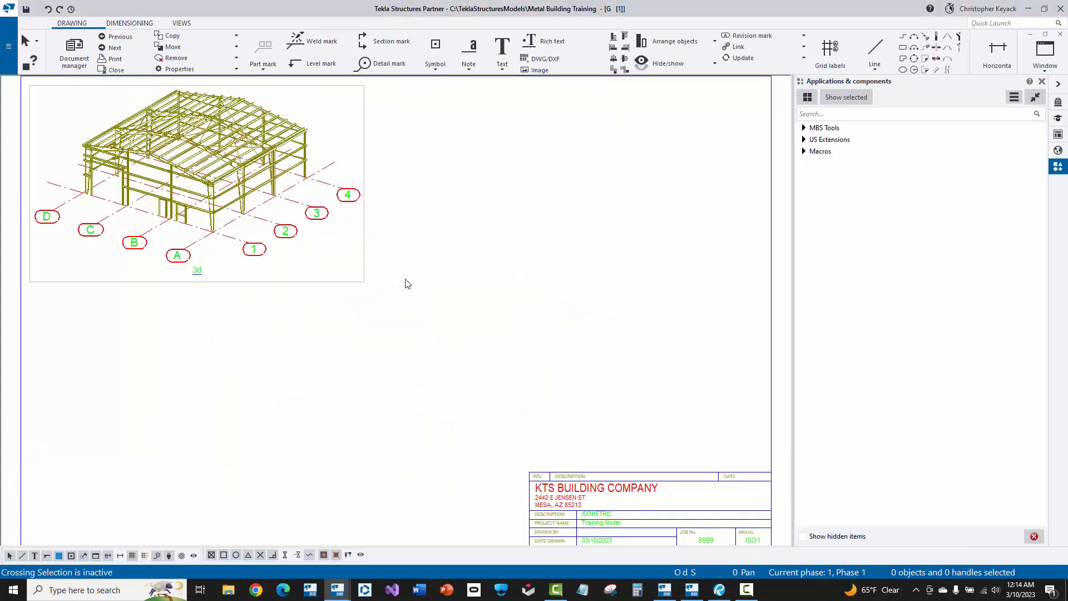
- Set the scale of the drawing's 3d view to 1/120 in its view properties and apply the modification
middle_click_drag(489, 298, 501, 219)
scroll(661, 437, "up", 1)
scroll(347, 145, "down", 1)
middle_click_drag(340, 123, 412, 261)
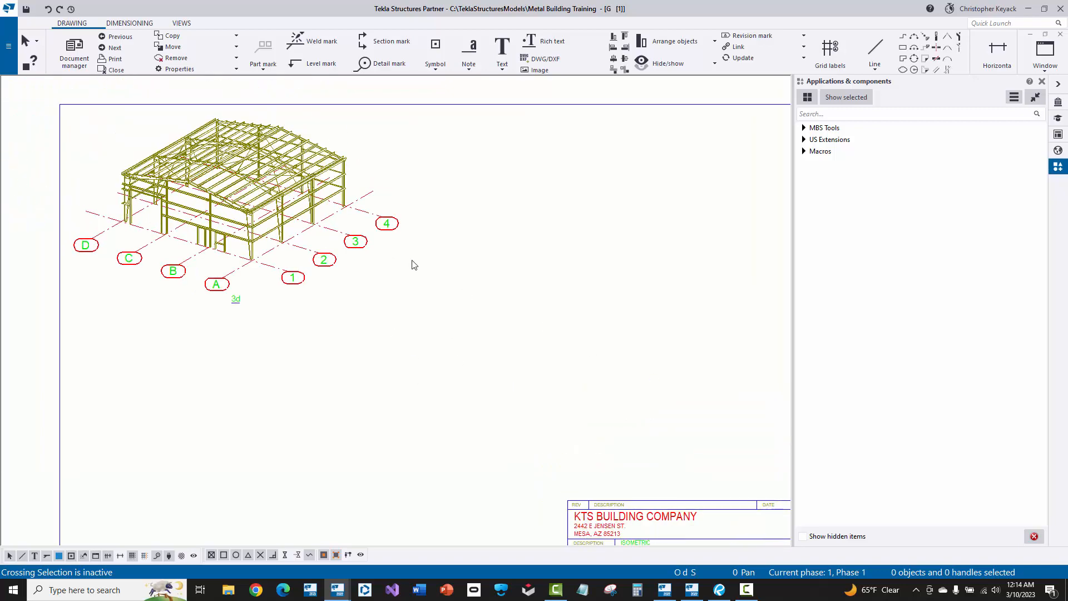
scroll(432, 248, "down", 1)
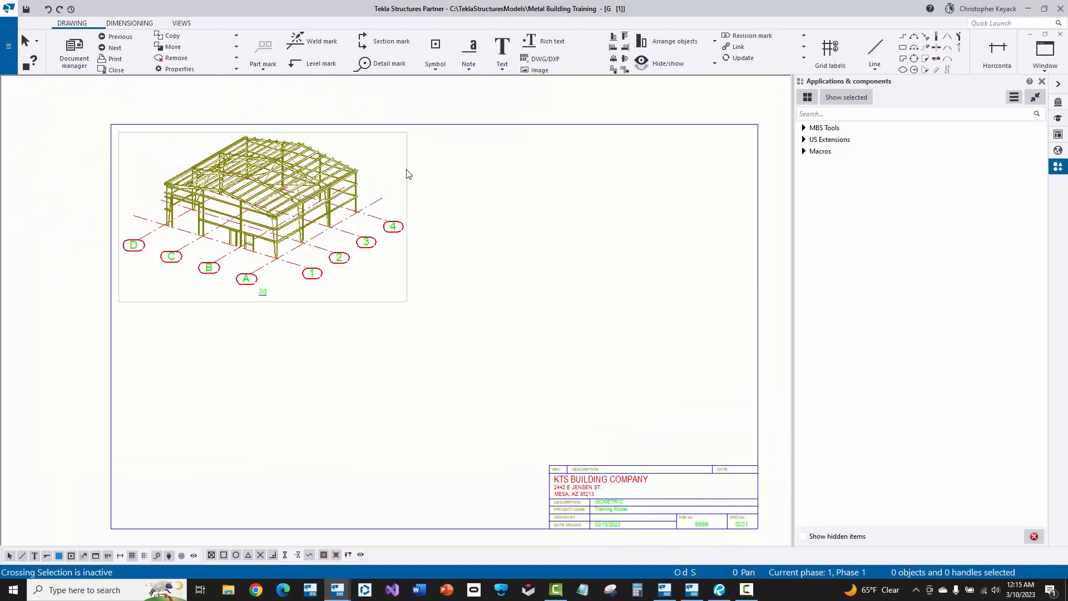
left_click(407, 174)
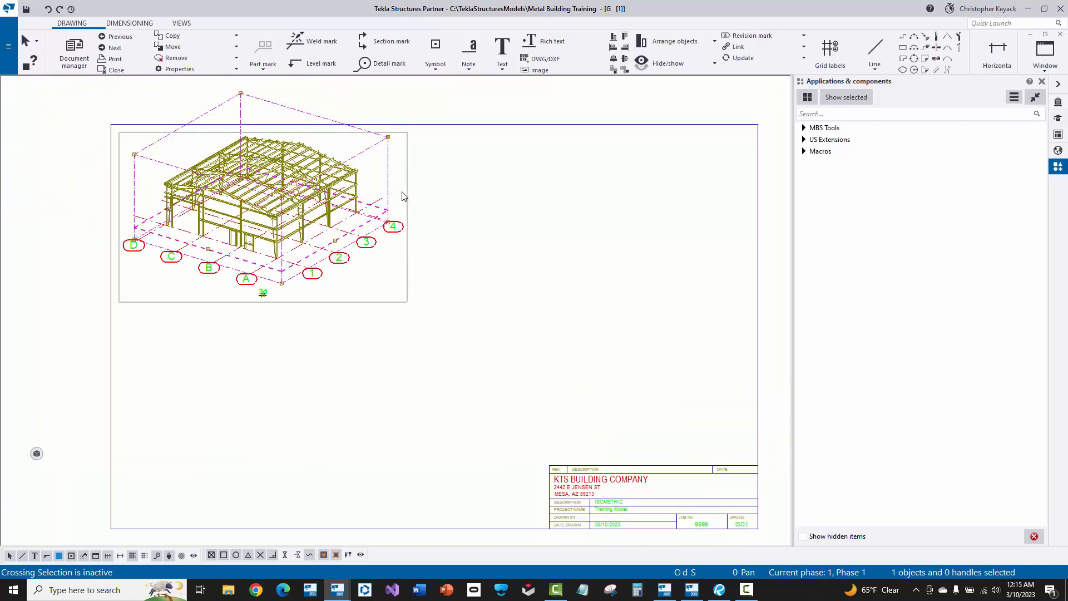
left_click(429, 179)
left_click(408, 174)
double_click(404, 162)
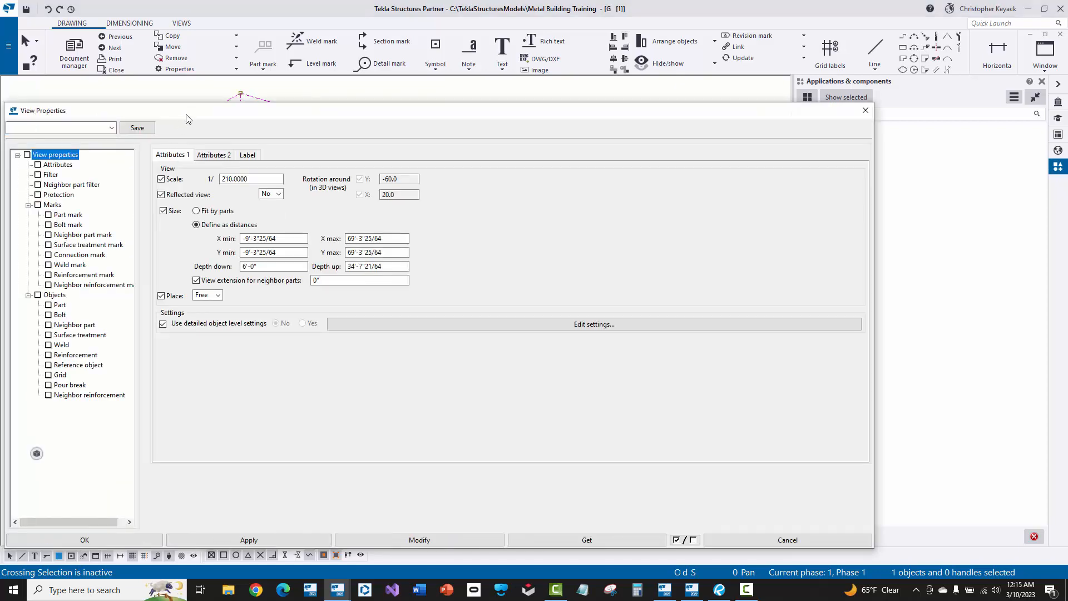
left_click_drag(188, 118, 259, 105)
double_click(328, 162)
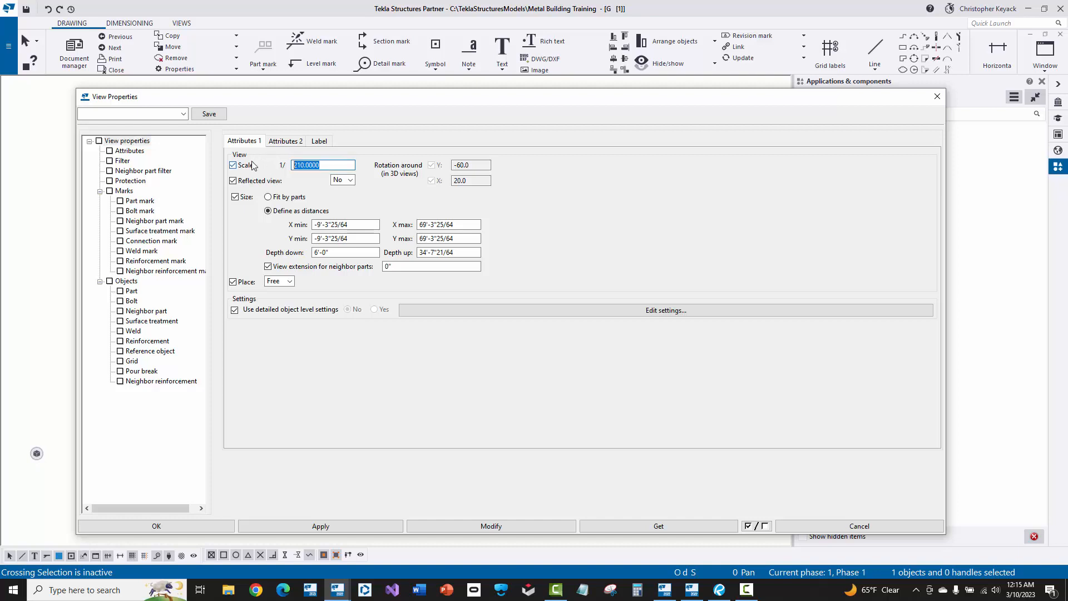
type("120")
left_click(489, 526)
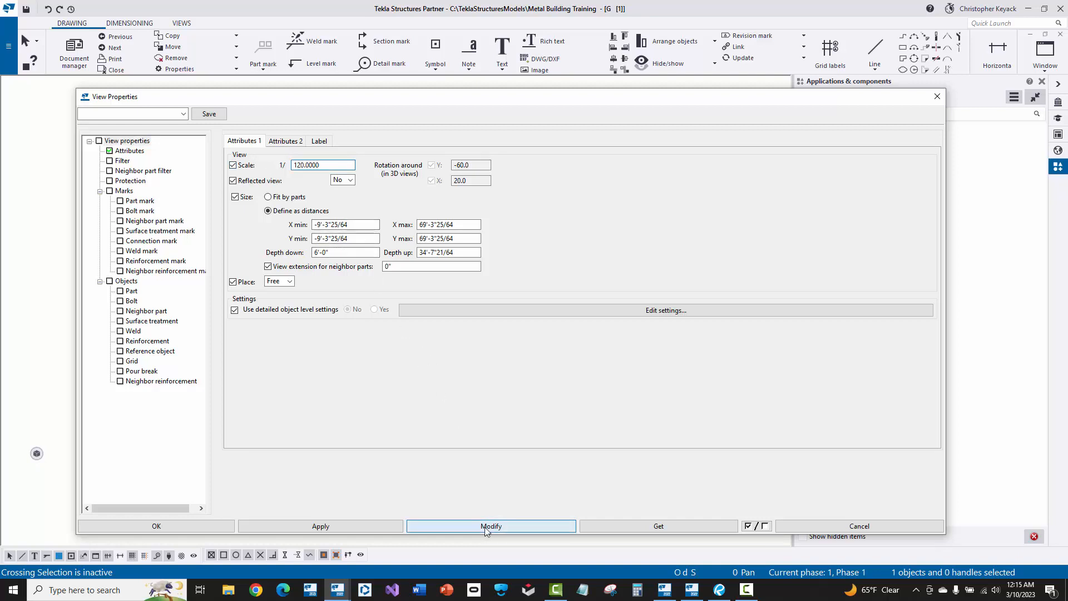
left_click(829, 527)
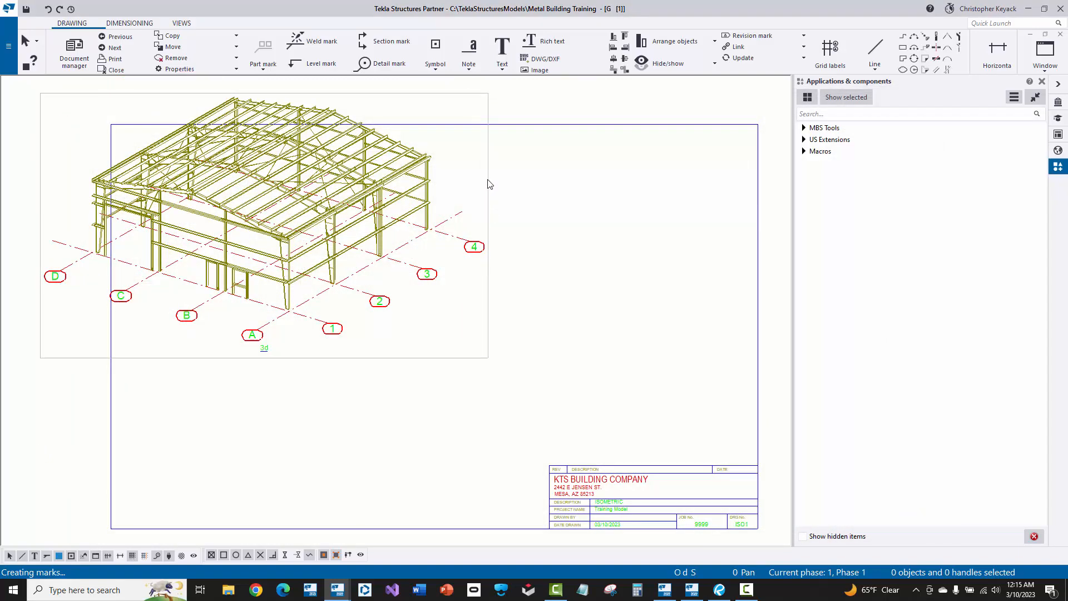
- Move the enlarged 3d view so it sits fully inside the drawing sheet's border
right_click(589, 171)
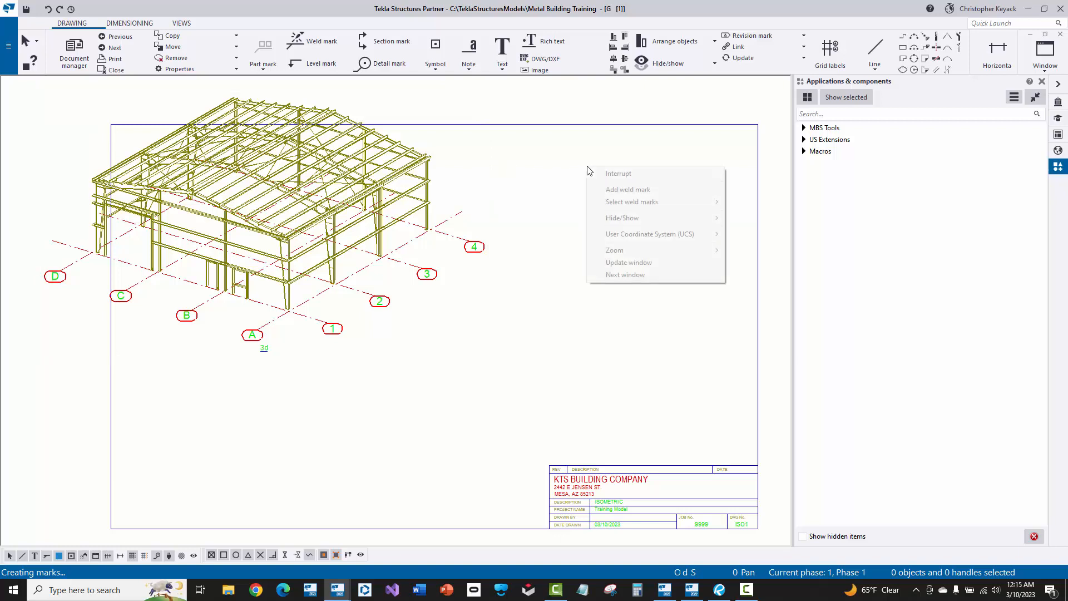
left_click(573, 199)
right_click(629, 171)
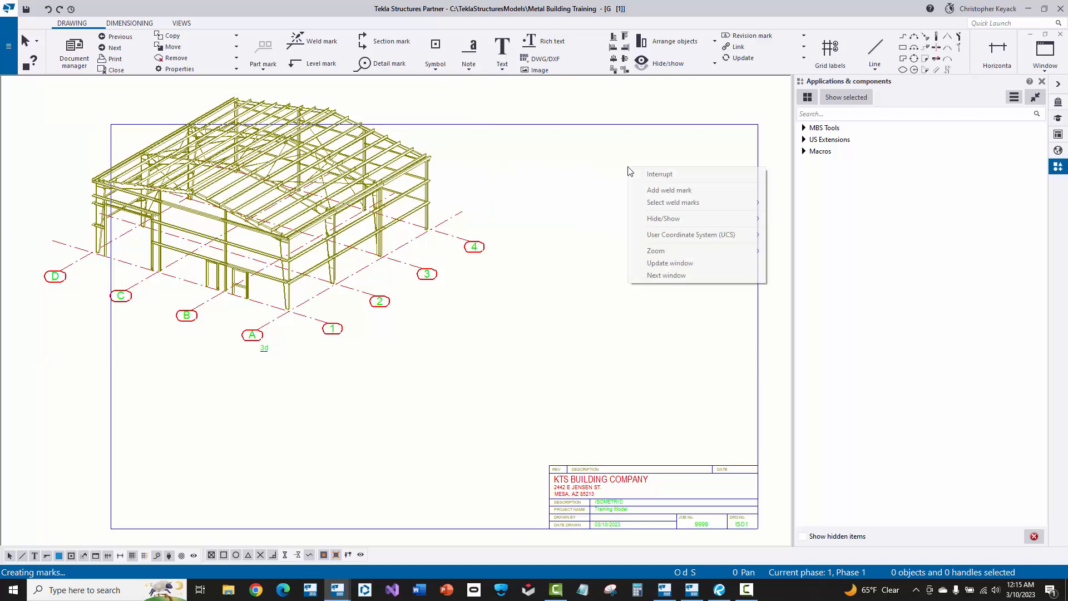
left_click(610, 182)
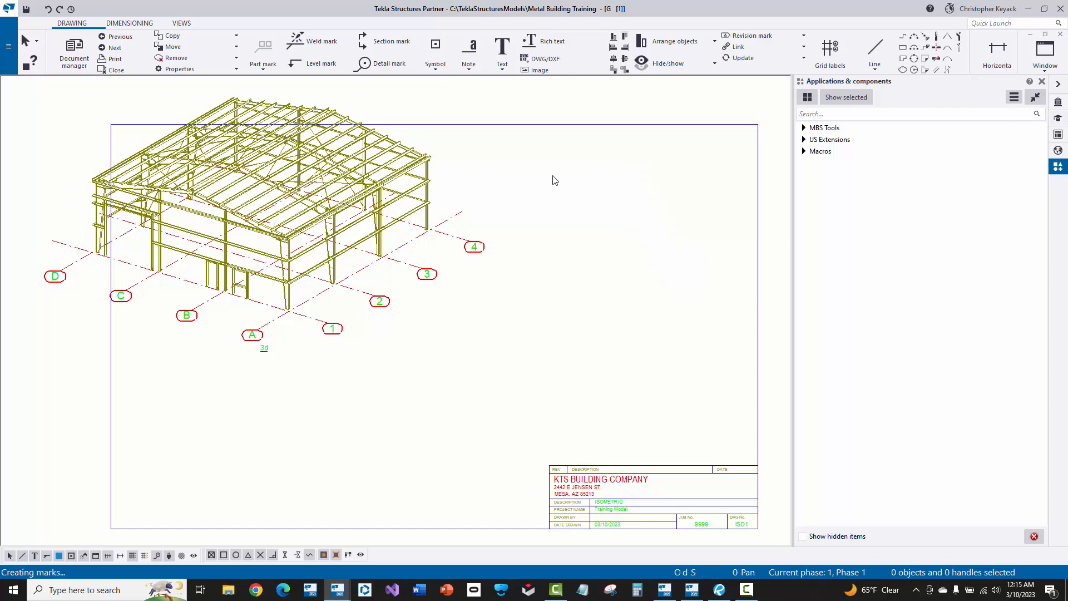
left_click(487, 145)
mouse_move(489, 135)
left_mouse_down()
mouse_move(587, 193)
mouse_move(673, 208)
mouse_move(428, 189)
mouse_move(625, 219)
mouse_move(563, 189)
mouse_move(548, 221)
left_mouse_up()
left_click(590, 260)
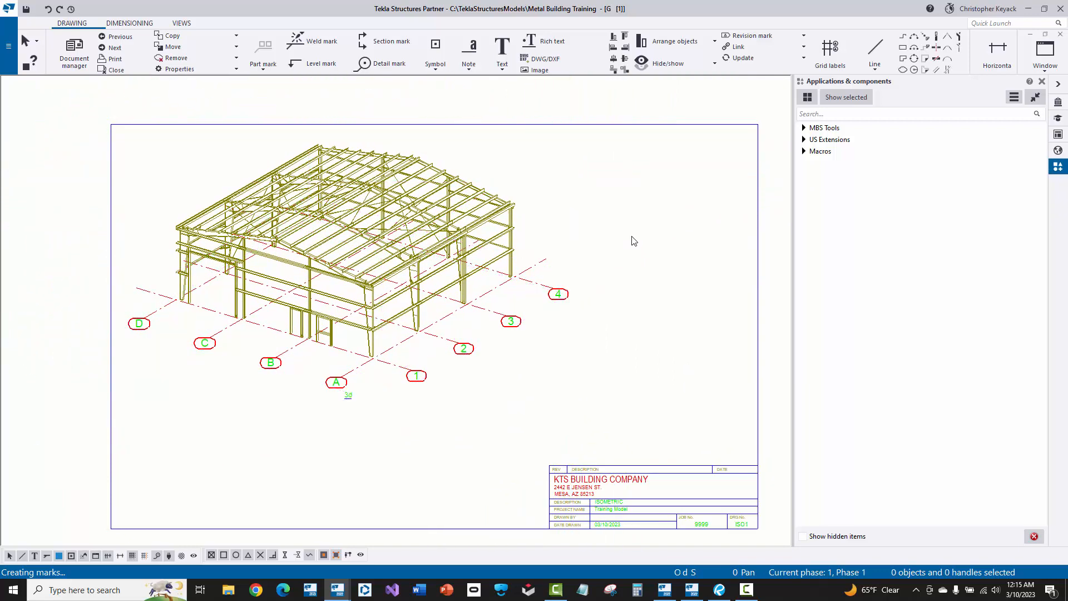
middle_click_drag(223, 226, 259, 208)
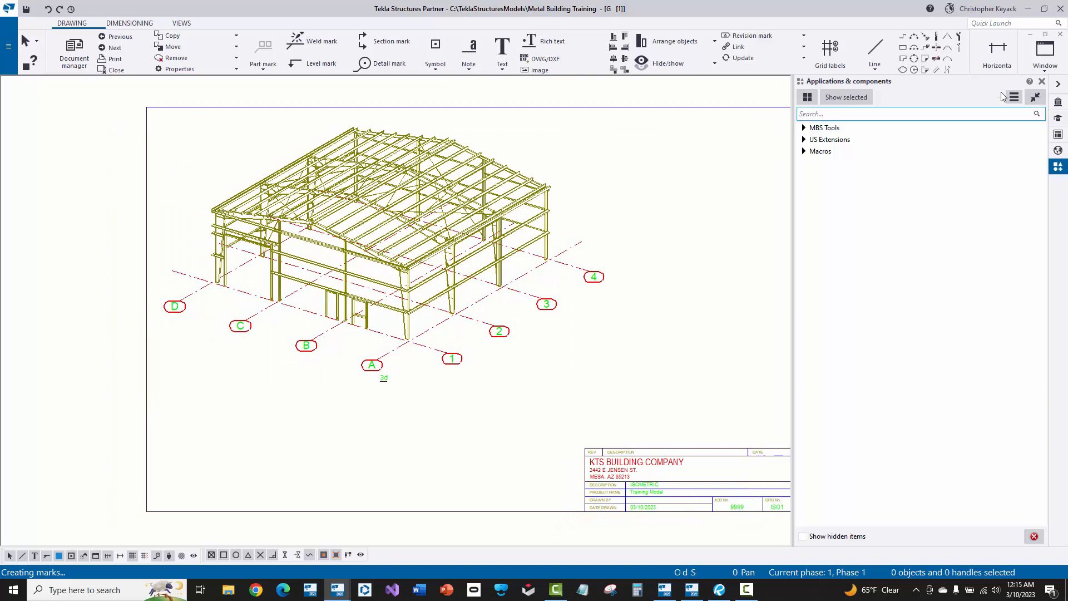
- Close the isometric drawing, keeping its changes and marking it ready for issuing
left_click(1060, 34)
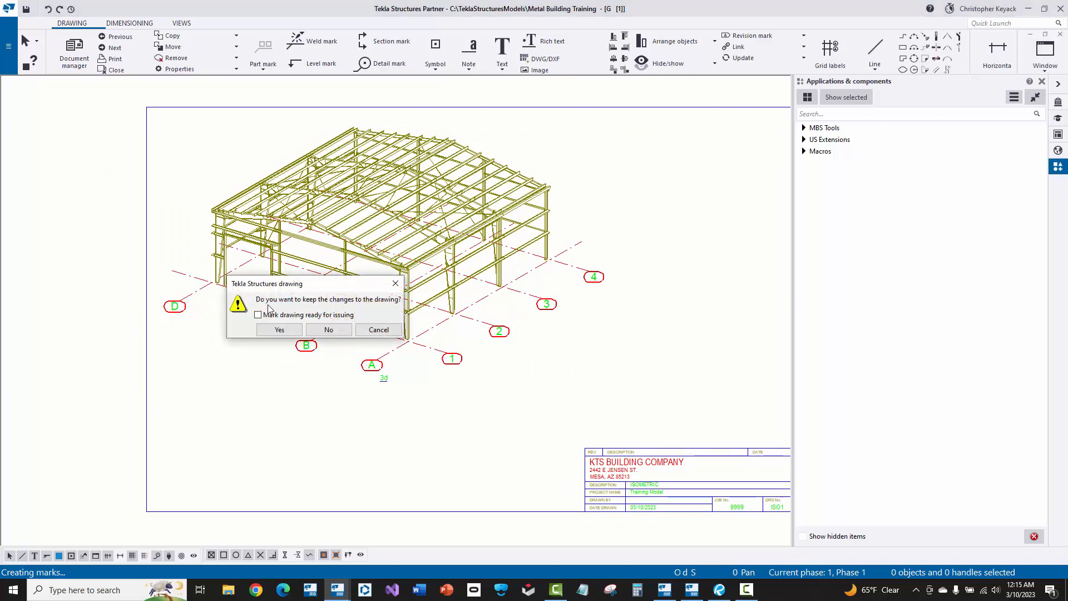
left_click(258, 314)
left_click(264, 328)
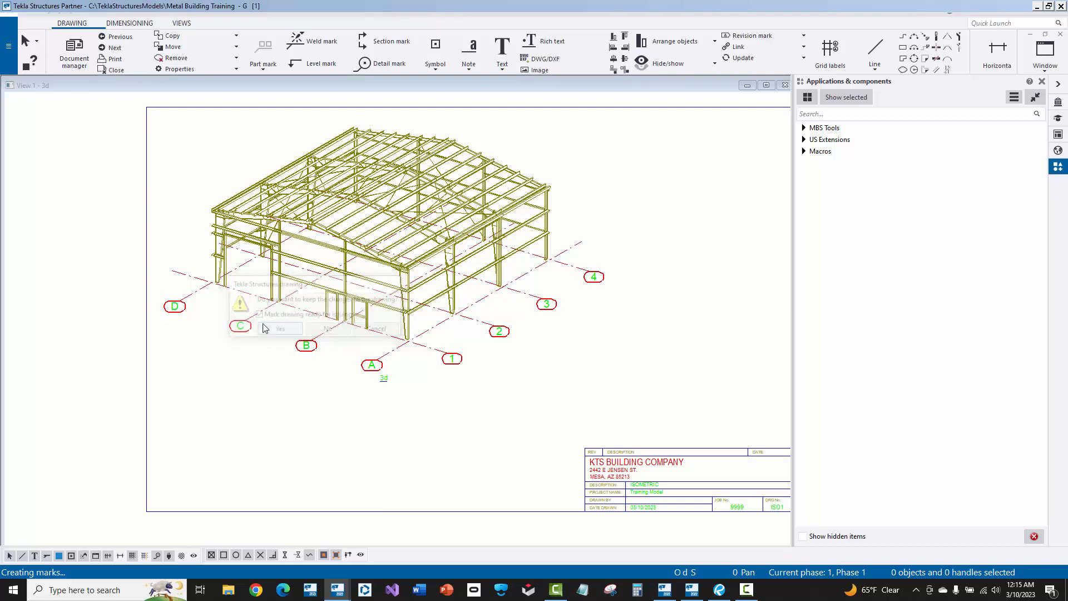
- Review the assembly drawings and the list of all drawings in the document manager
left_click(78, 68)
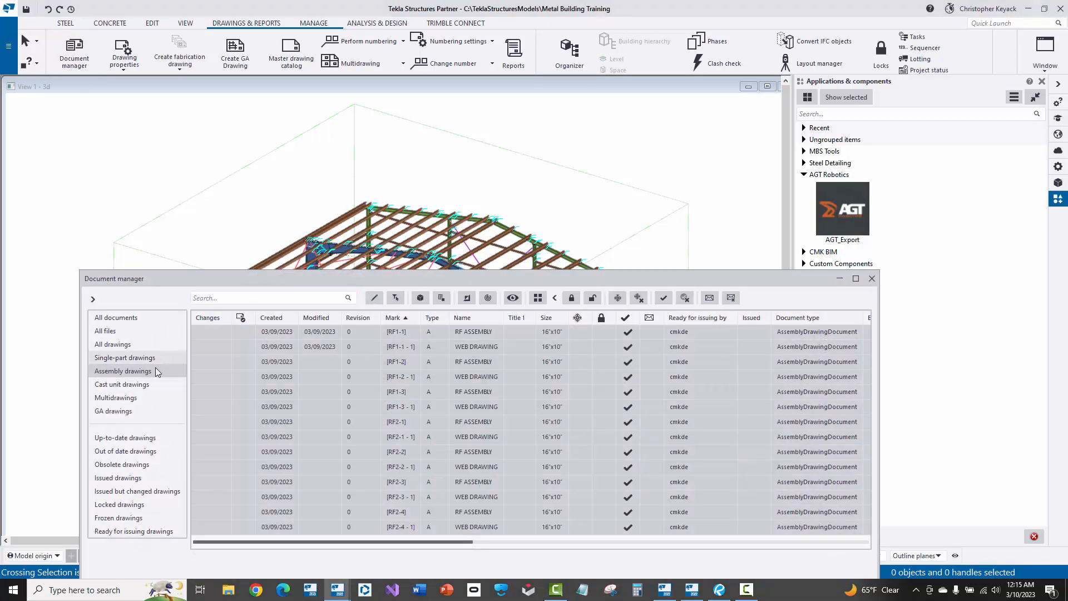
left_click(155, 370)
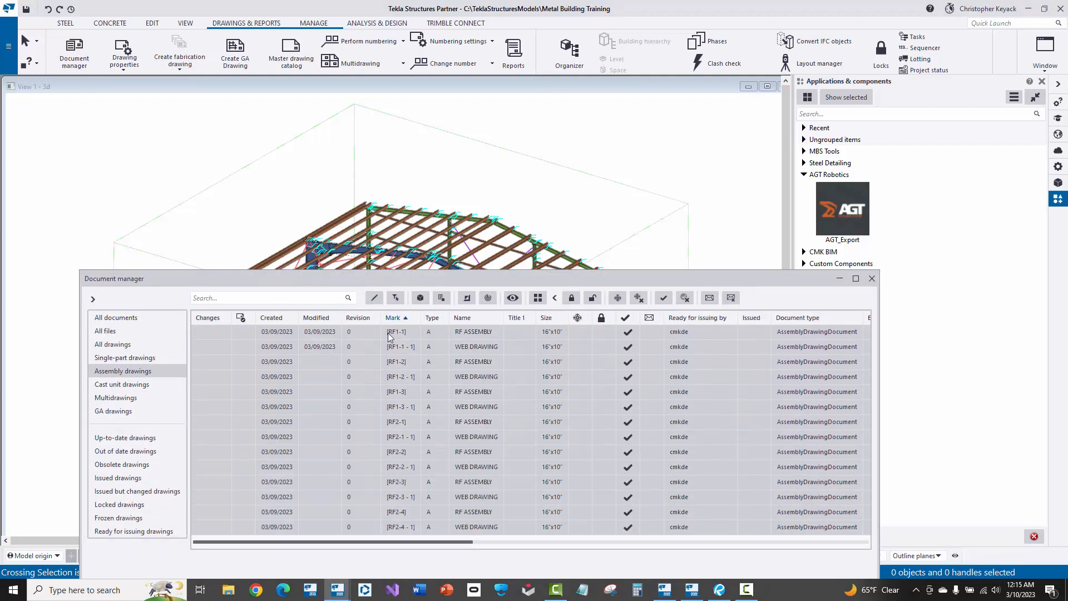
left_click(127, 346)
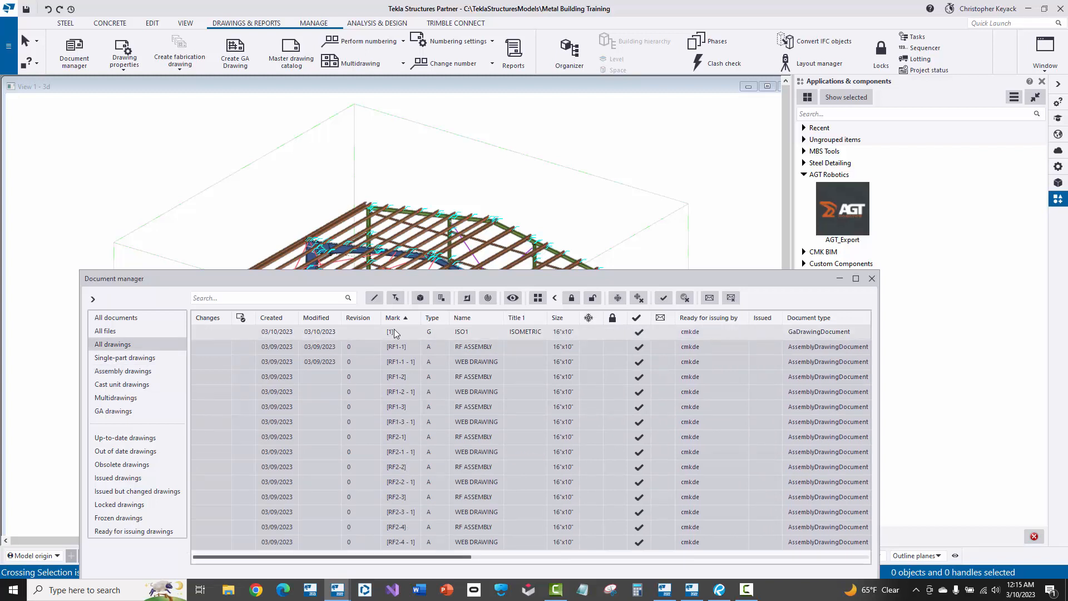
- Check the general arrangement drawings in the document manager, minimize it and return to the 3d model view
left_click(438, 336)
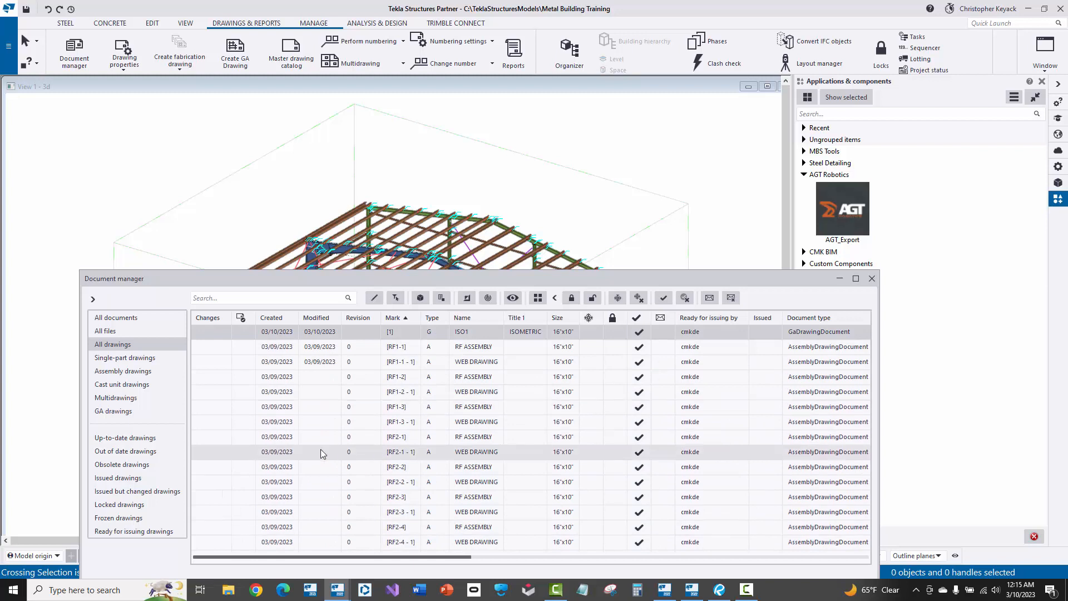
left_click(117, 413)
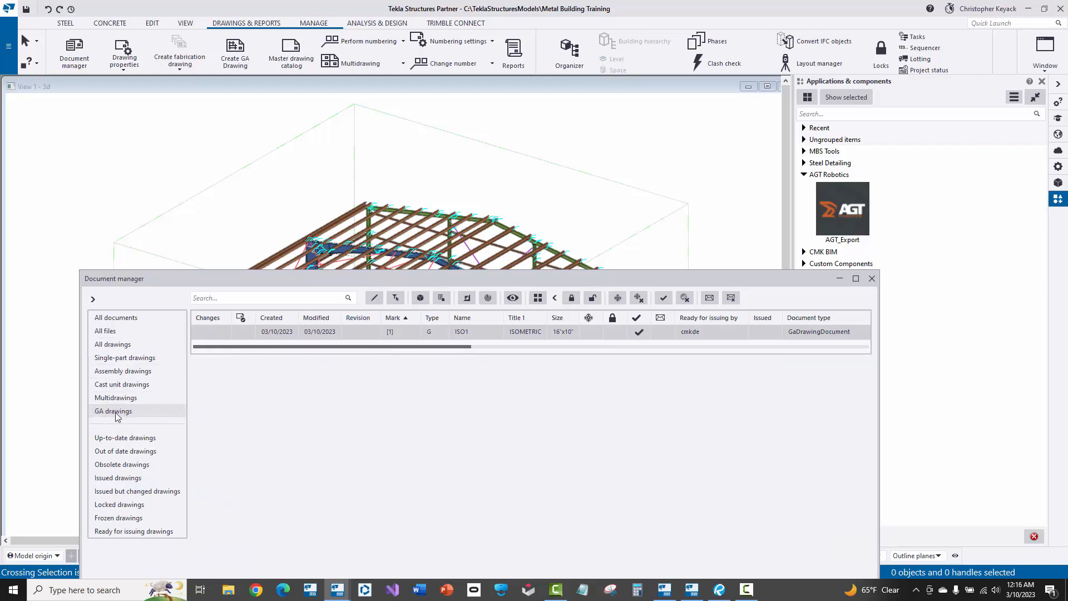
left_click(840, 279)
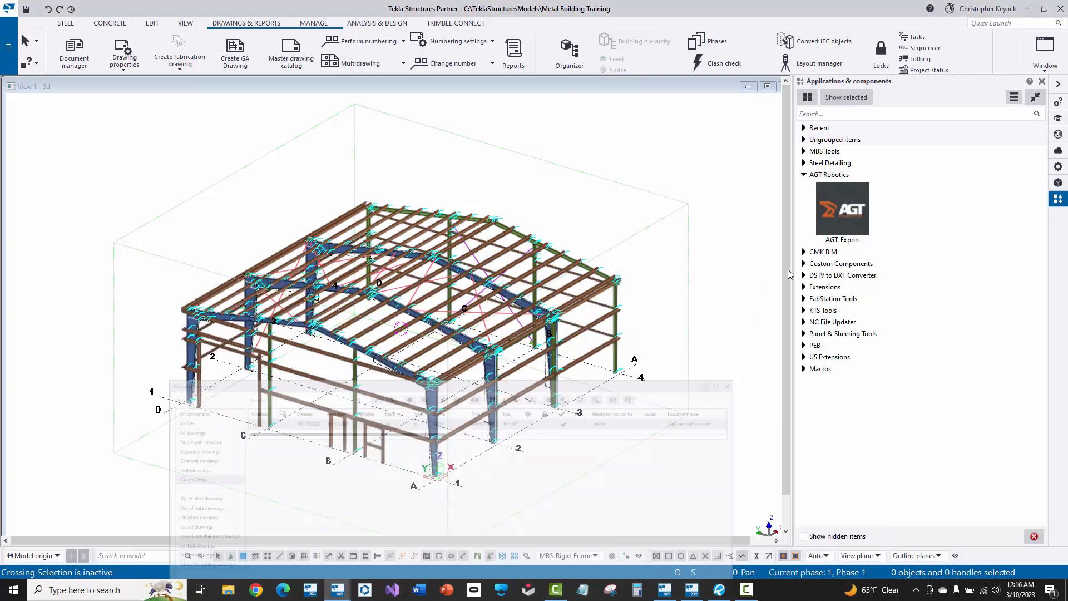
left_click(199, 175)
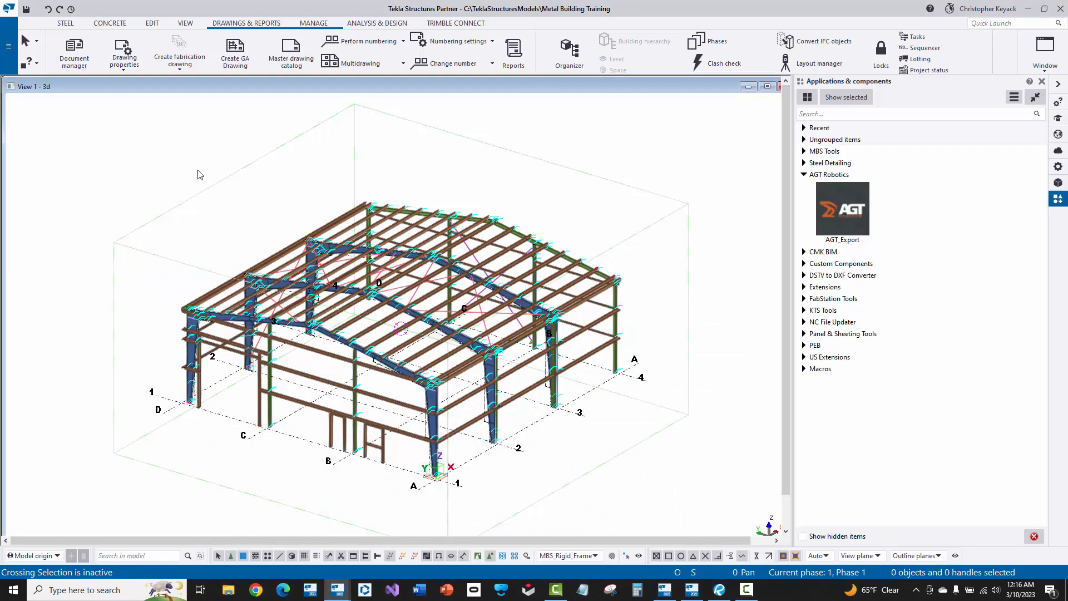
- Start a new basic view of the model on the XY plane at coordinate 0"
left_click(186, 24)
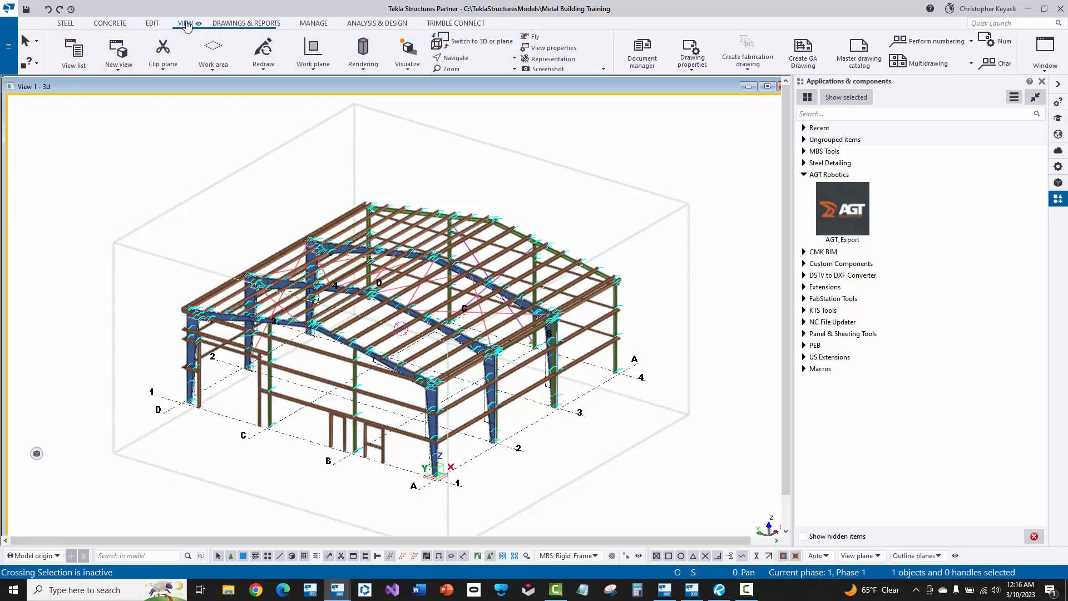
left_click(121, 66)
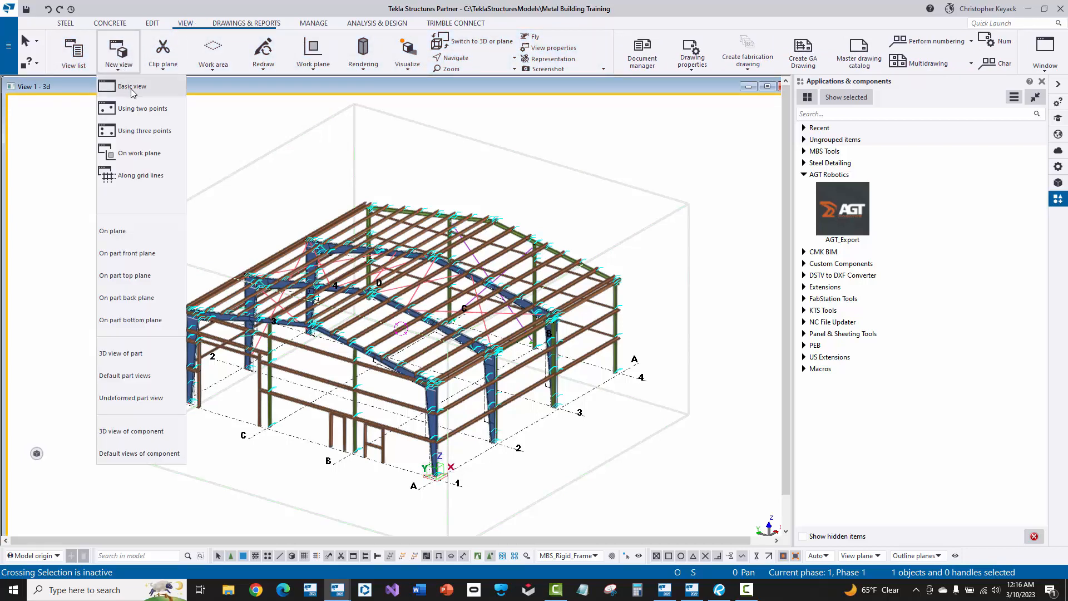
left_click(131, 88)
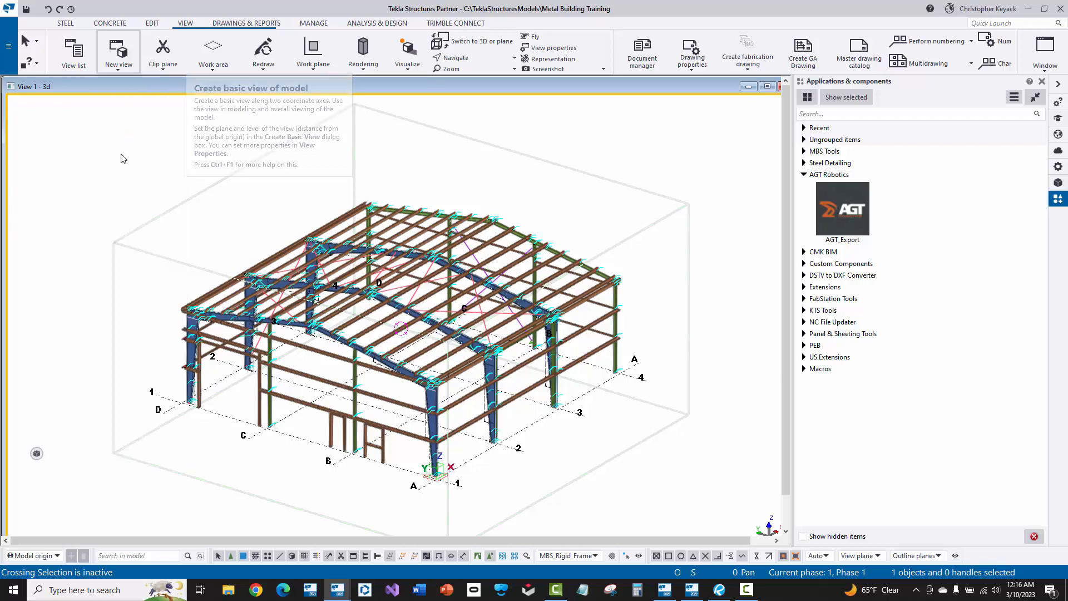
left_click(106, 135)
double_click(107, 135)
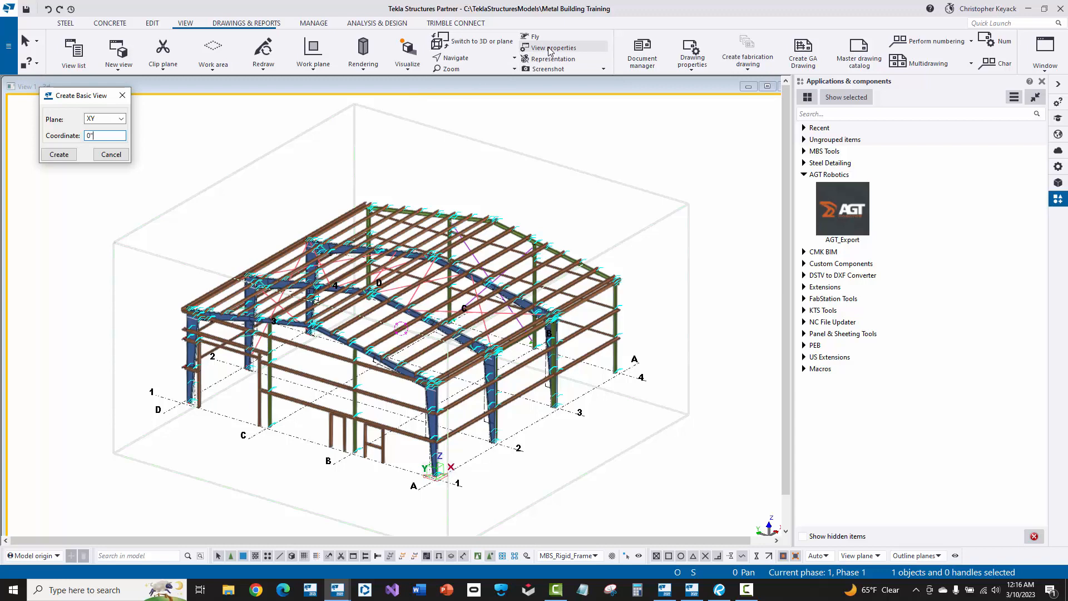
- Load and apply the MBS_Anchor Bolt Plan view properties, and create the basic view with them
left_click(585, 49)
left_click_drag(207, 290, 284, 121)
left_click(273, 138)
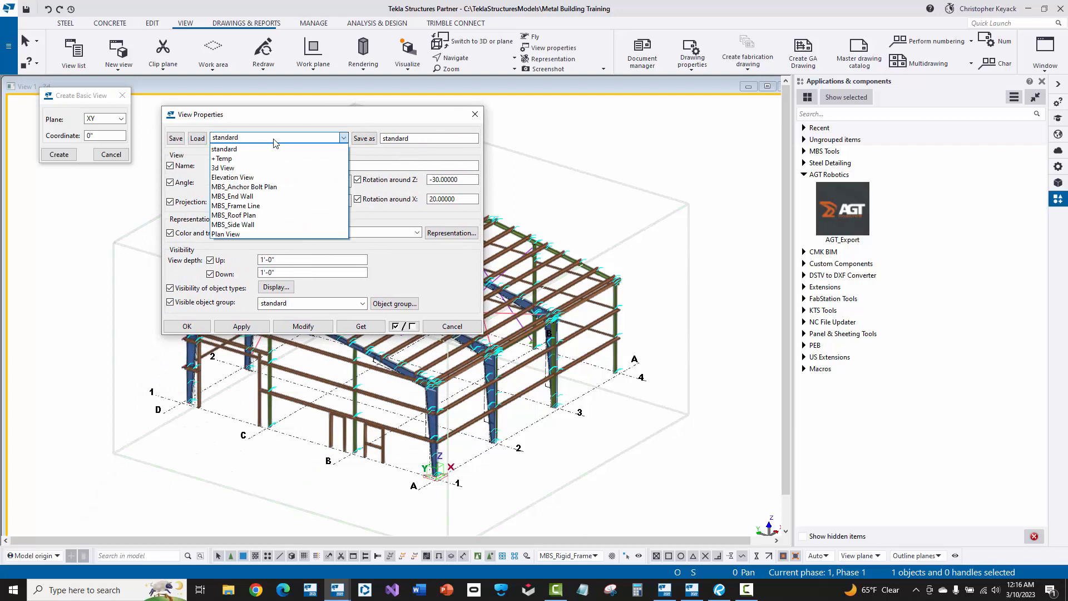
left_click(239, 187)
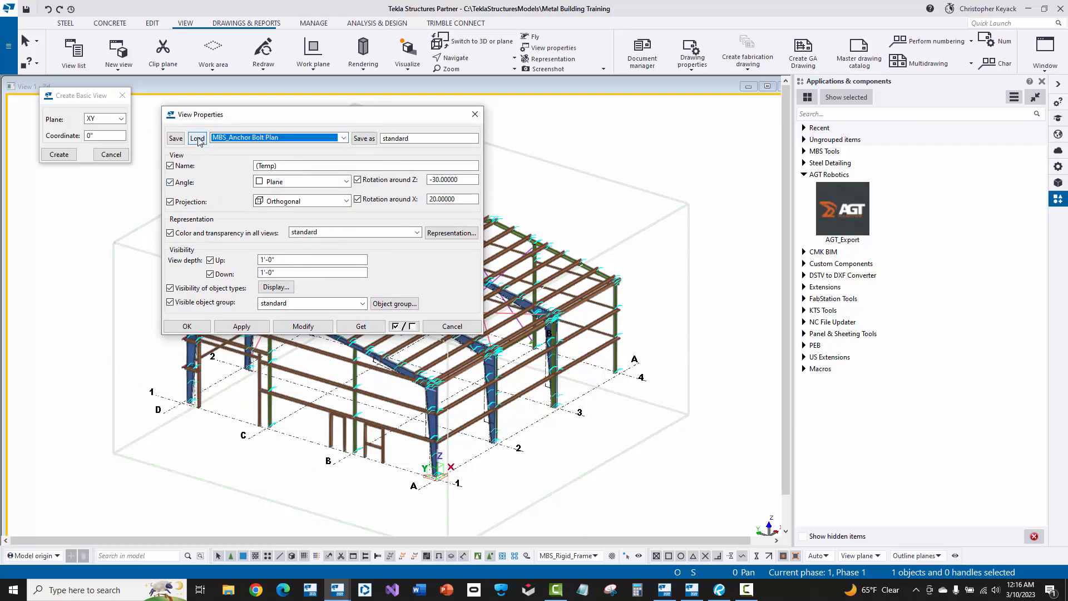
left_click(198, 139)
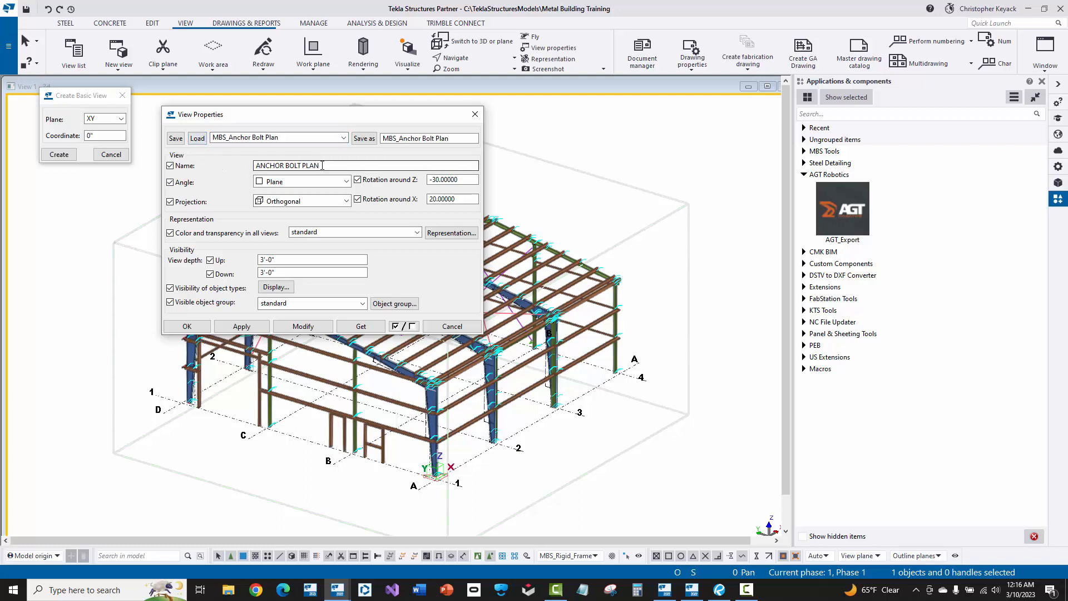
left_click(238, 328)
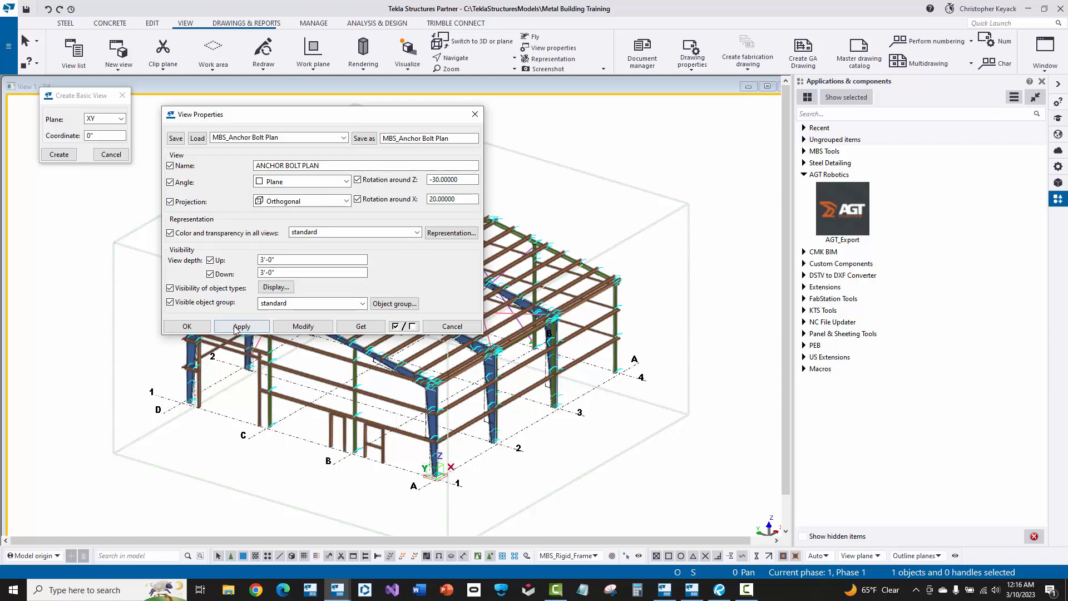
left_click(187, 326)
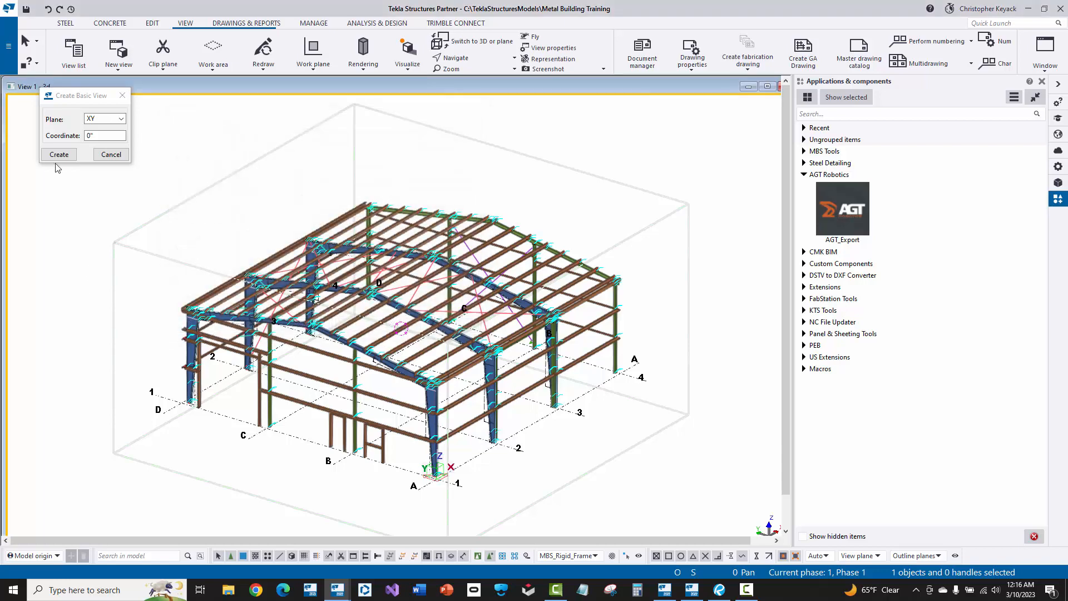
double_click(85, 137)
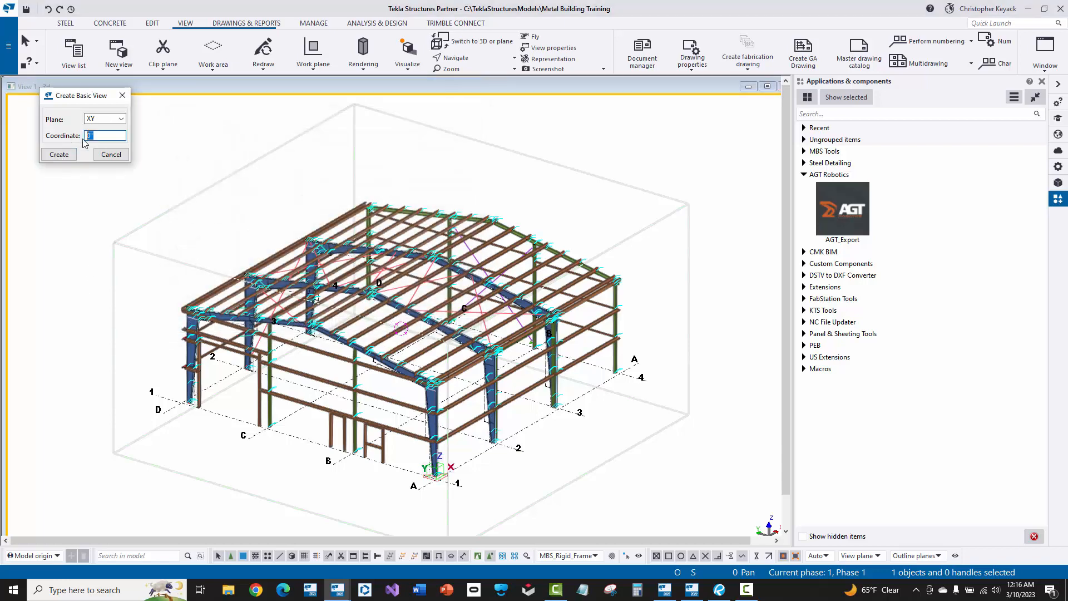
left_click(58, 157)
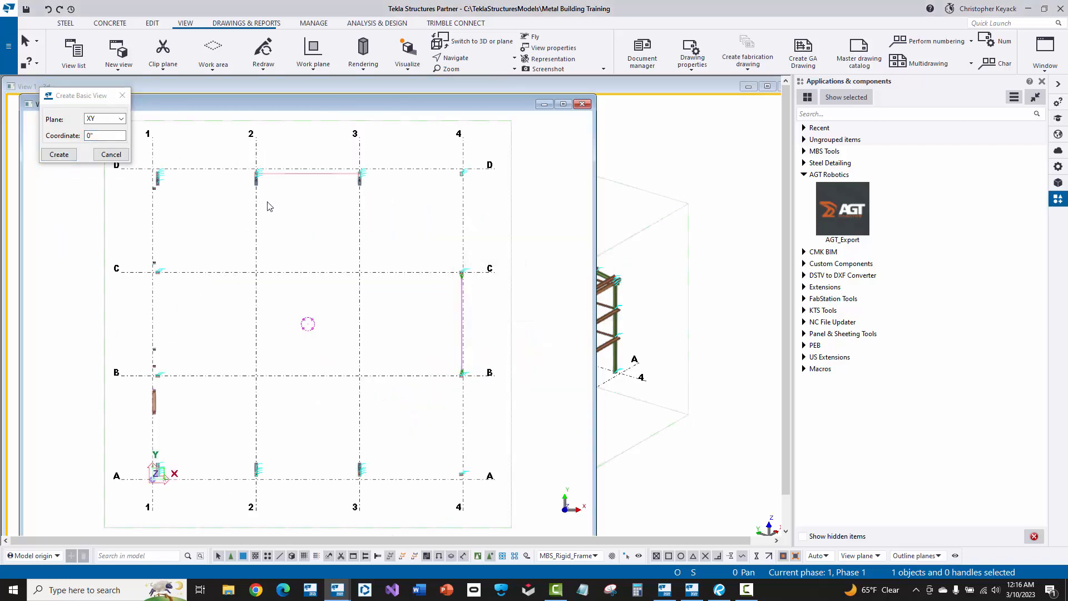
- Examine the column bases and framing in the new anchor bolt plan view from a 3D angle, and close the basic view settings
scroll(302, 212, "down", 1)
middle_click_drag(290, 207, 336, 218)
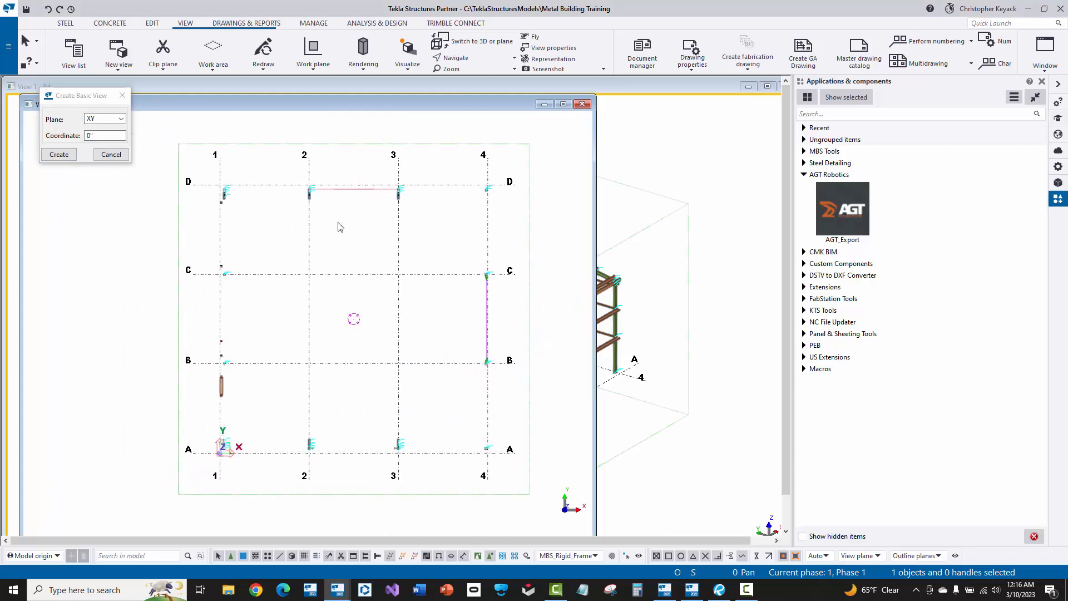
middle_click_drag(351, 255, 312, 205, "ctrl")
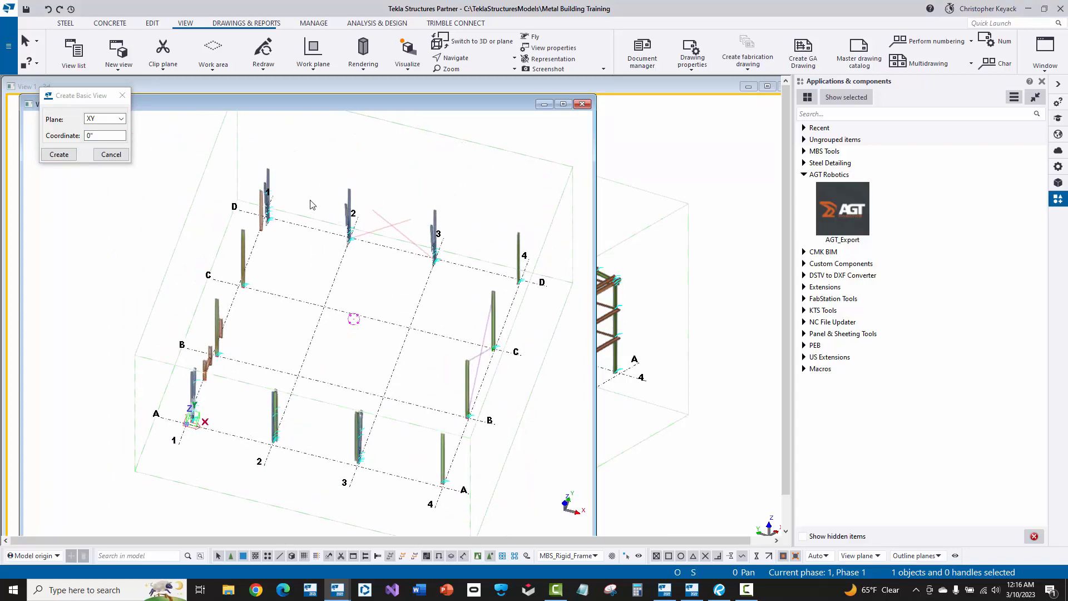
scroll(218, 353, "up", 5)
middle_click_drag(218, 360, 250, 332)
scroll(202, 274, "down", 2)
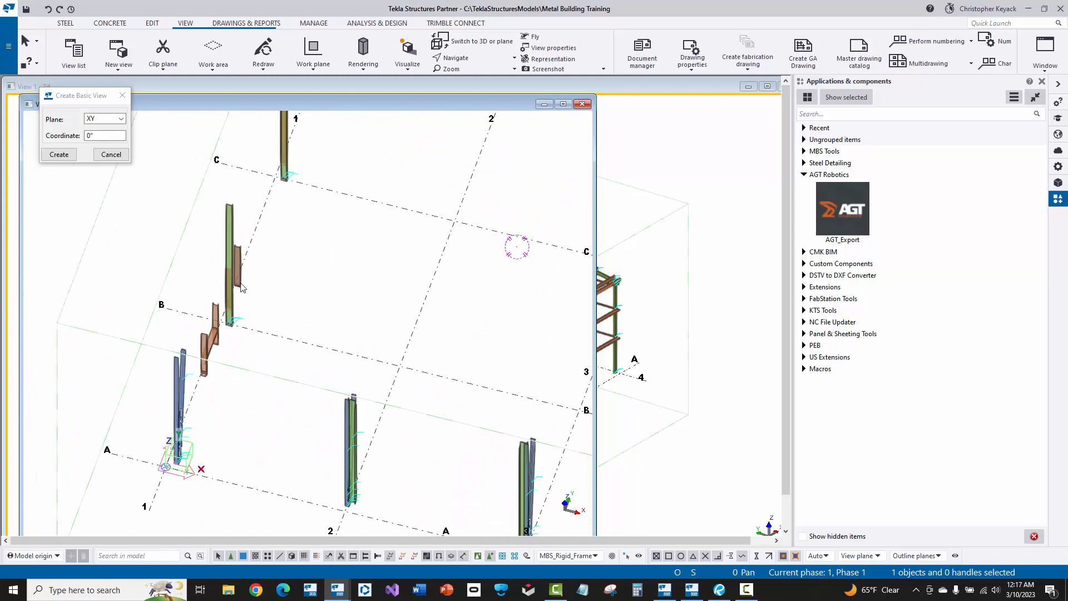
scroll(230, 324, "up", 2)
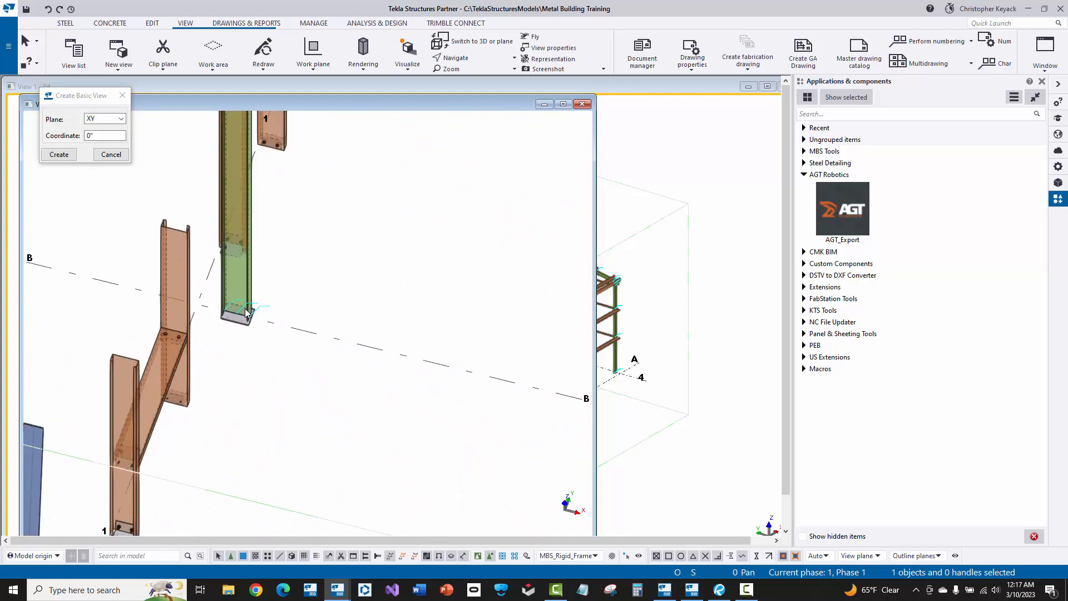
scroll(228, 312, "up", 2)
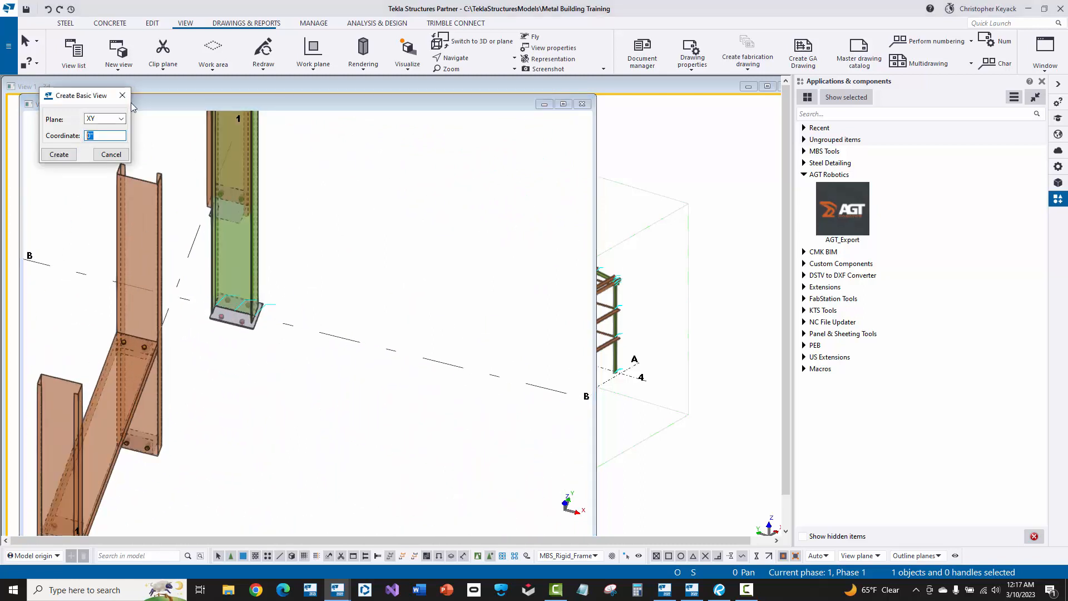
left_click(123, 95)
- Check the up and down view depths in the anchor bolt plan view's properties and leave without modifying them
double_click(396, 217)
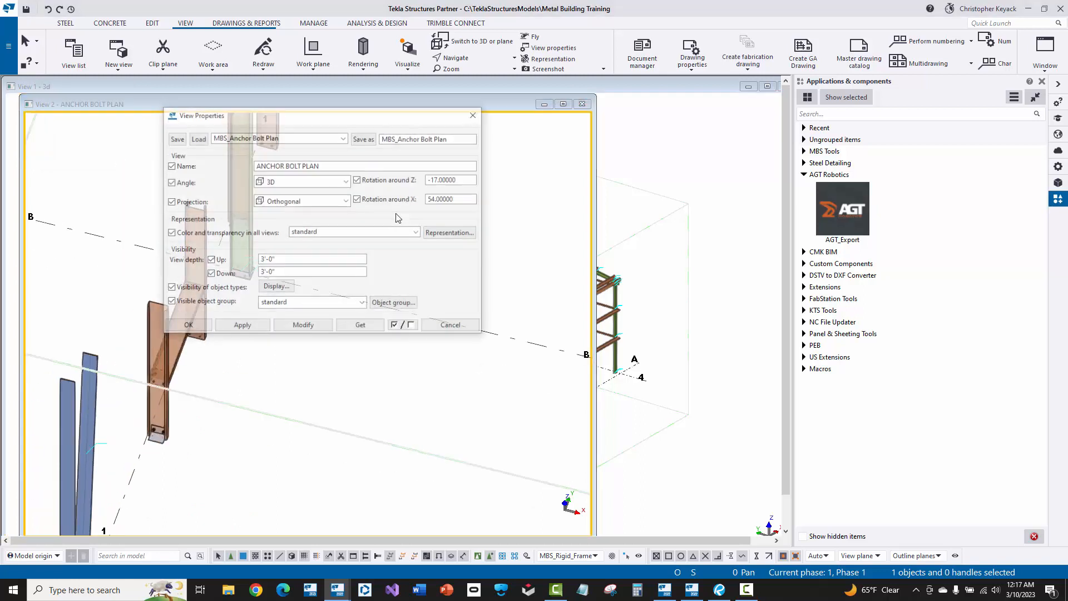
left_click(275, 260)
left_click_drag(275, 260, 221, 262)
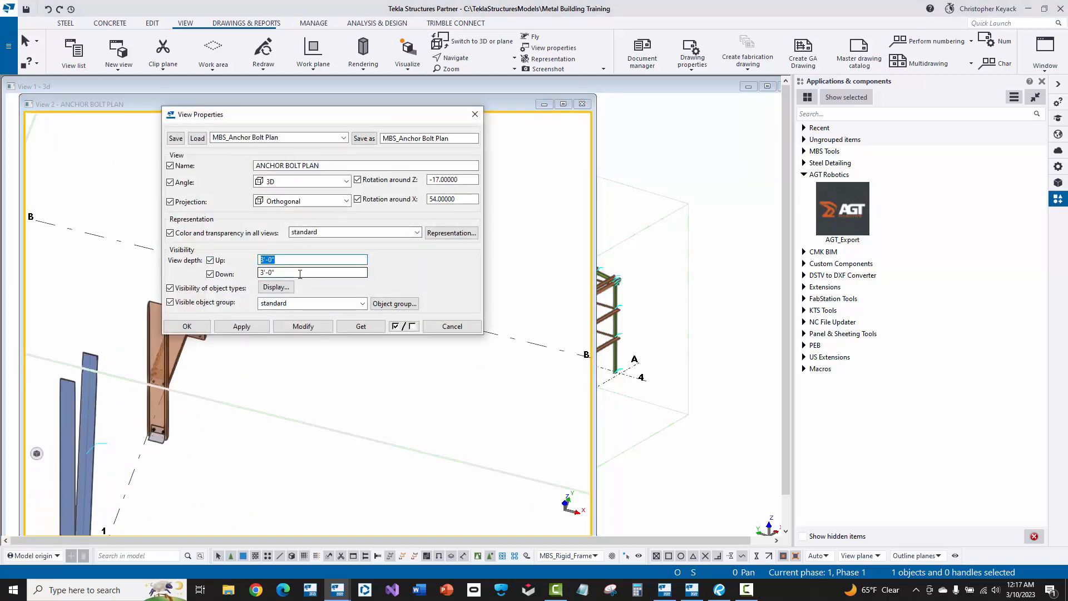
left_click_drag(293, 273, 234, 258)
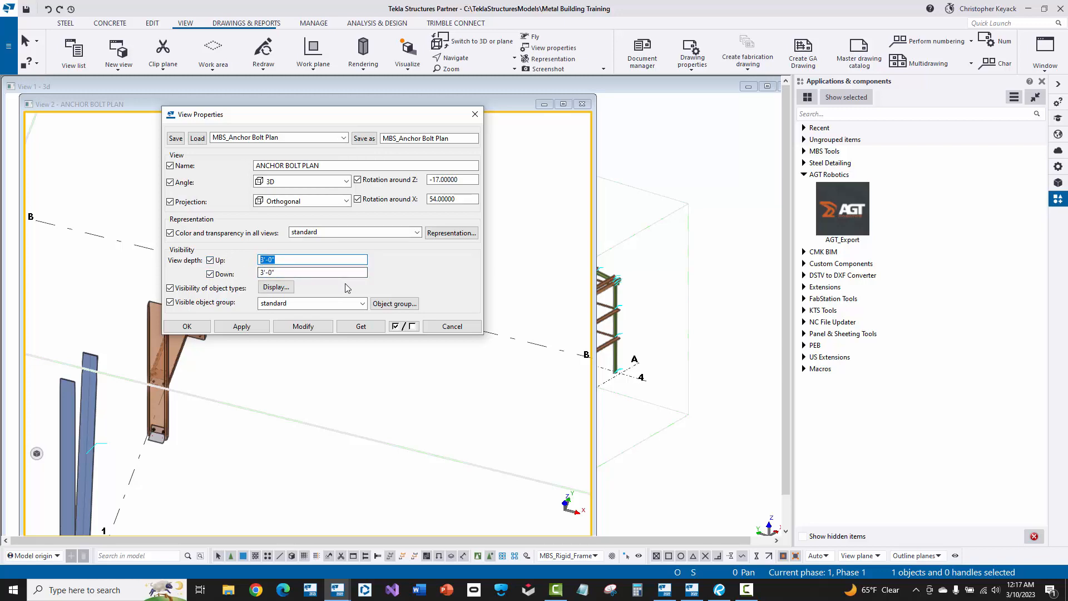
left_click(452, 327)
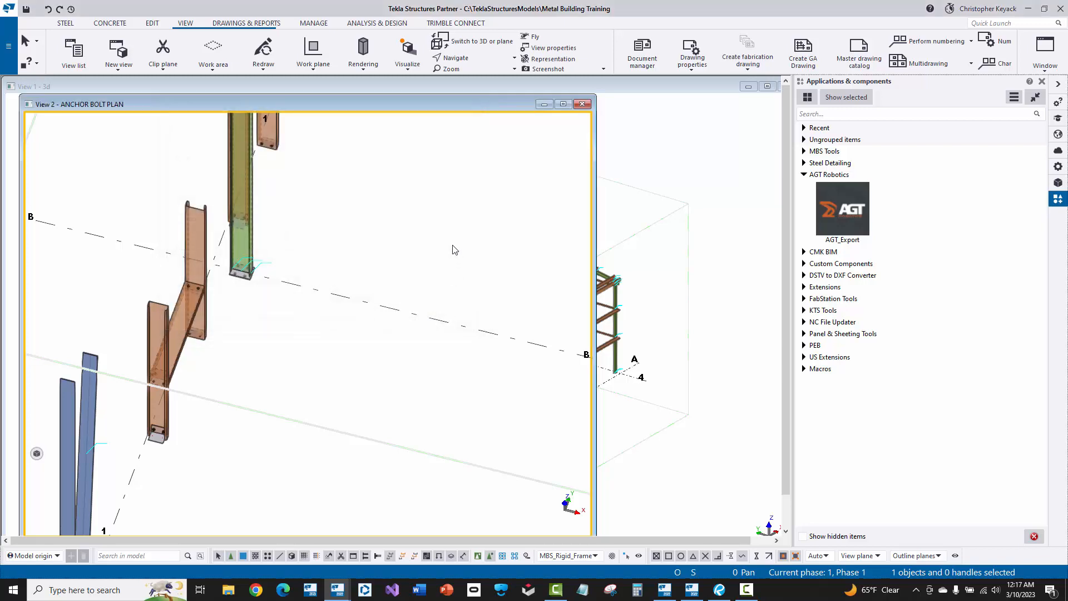
- Return the anchor bolt plan view to its flat plan orientation and close its window
scroll(226, 312, "down", 5)
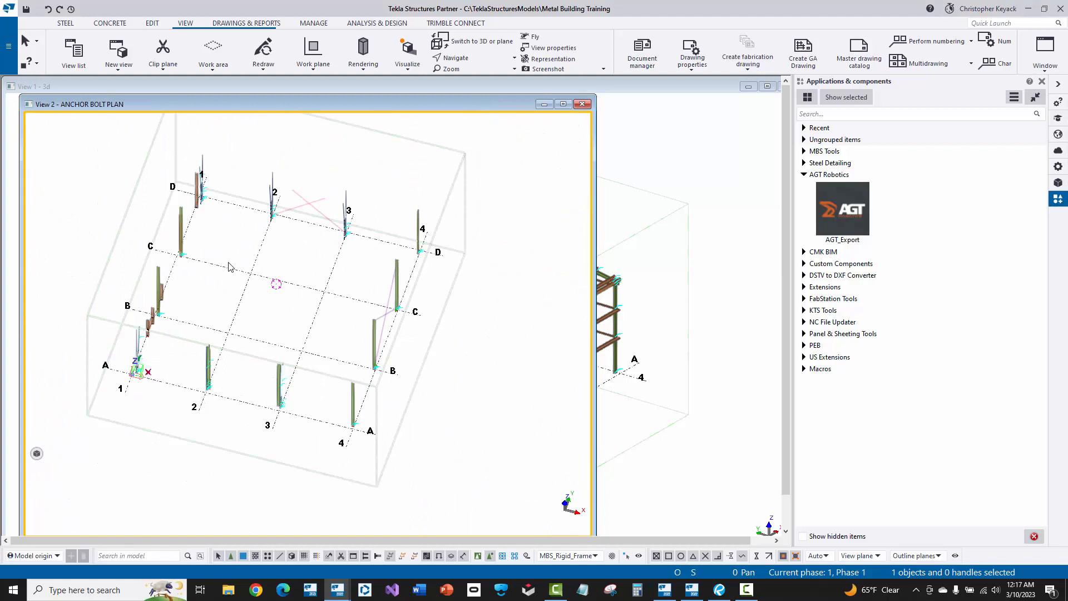
key("ctrl+p")
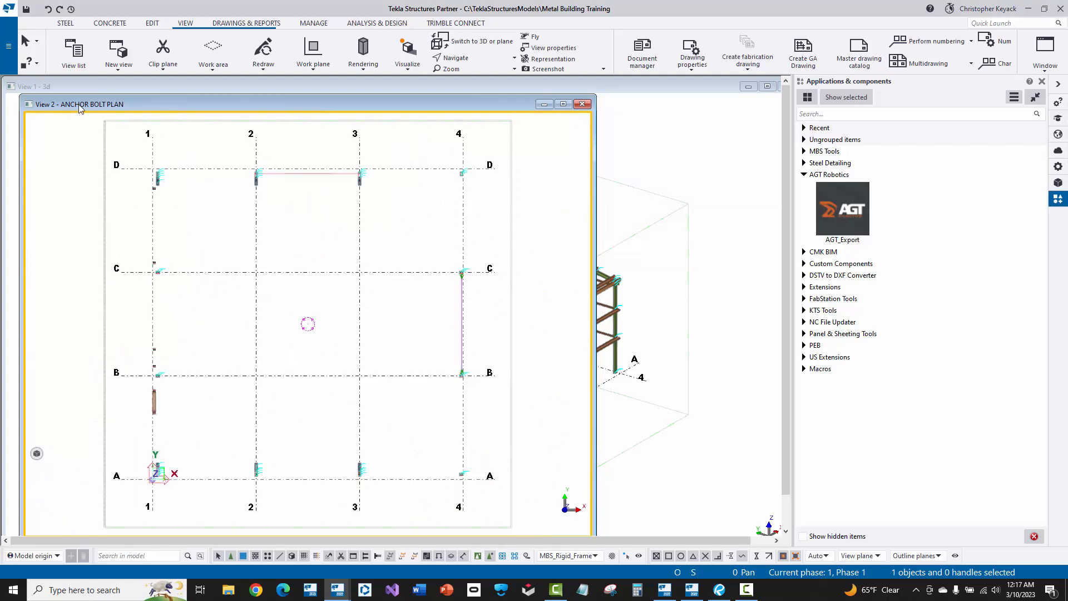
left_click(582, 104)
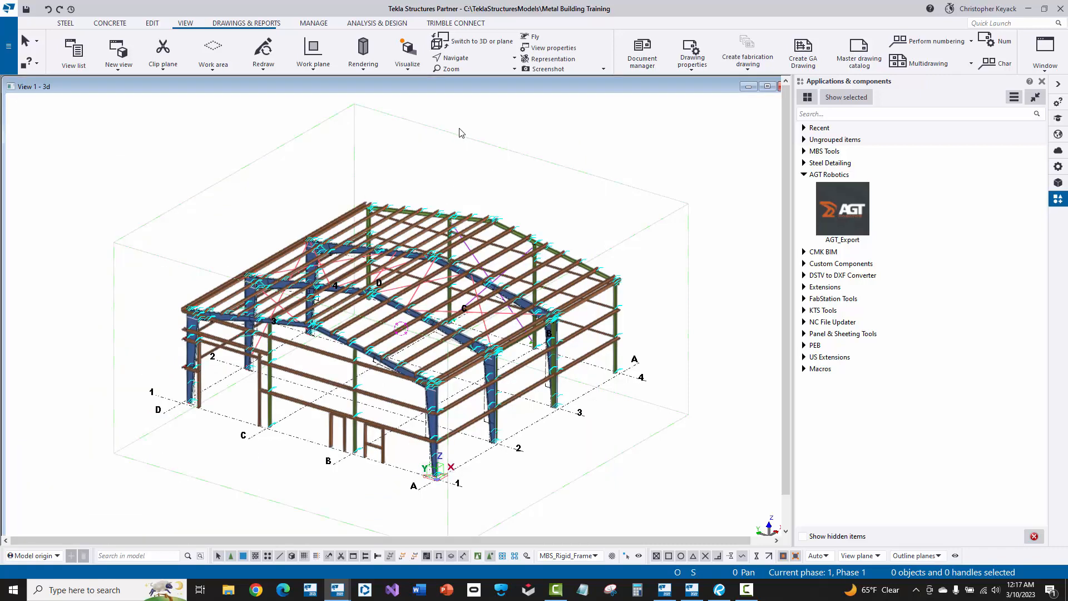
- Select the ANCHOR BOLT PLAN view for a new general arrangement drawing, and load and apply the MBS_AnchorPlan drawing properties
left_click(245, 25)
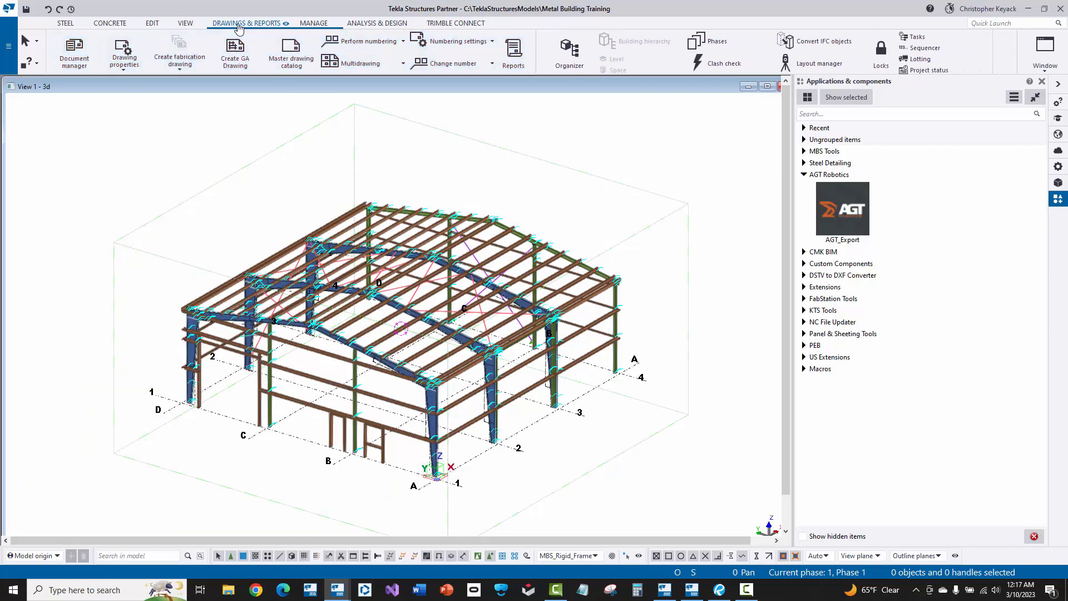
left_click(231, 59)
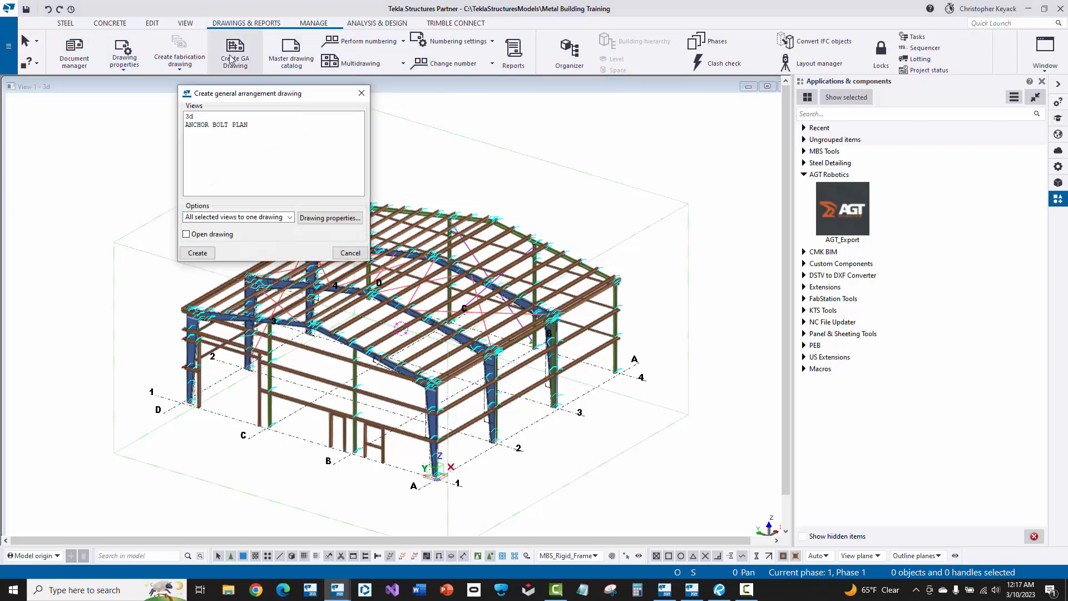
left_click(208, 126)
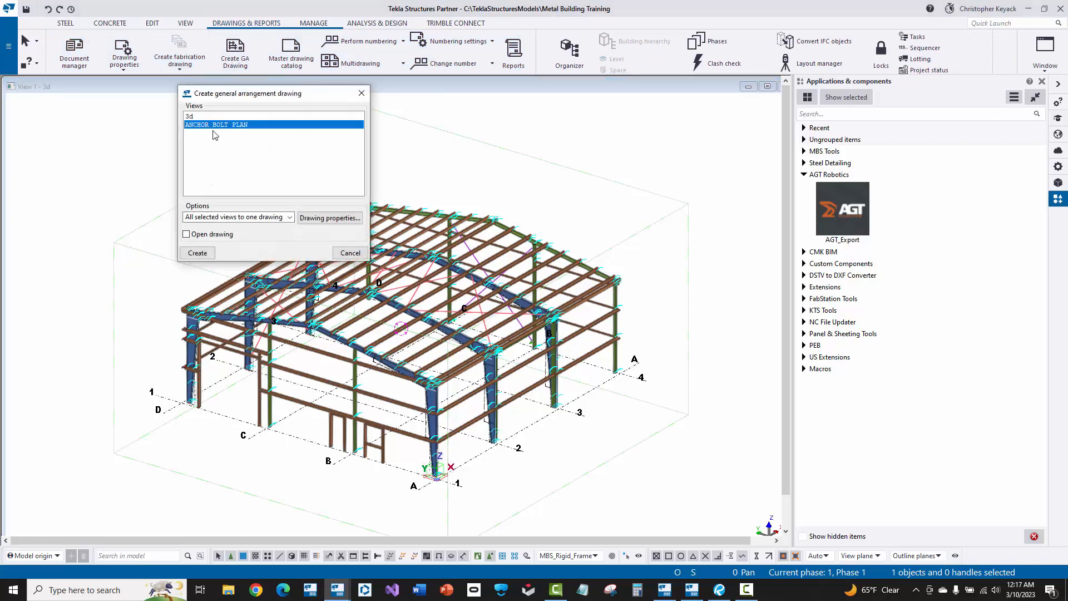
left_click(312, 217)
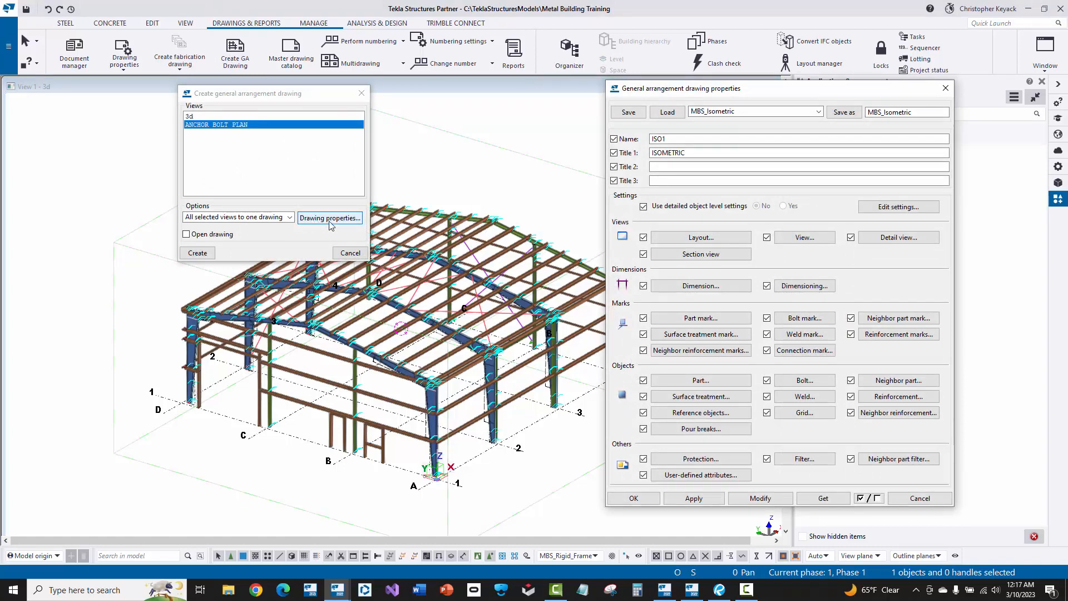
left_click(706, 113)
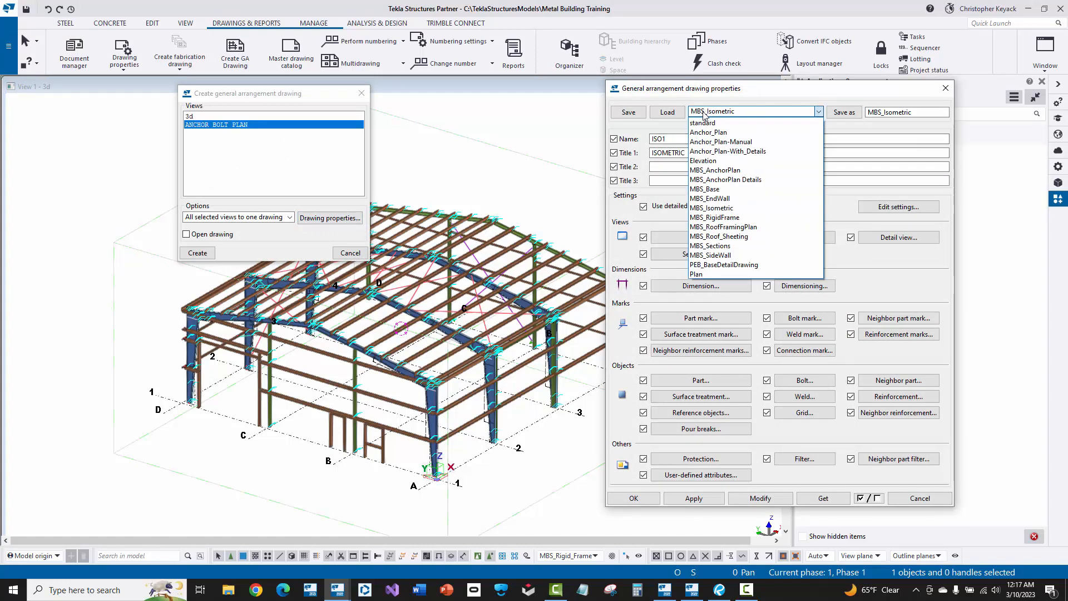
left_click(725, 171)
left_click(667, 113)
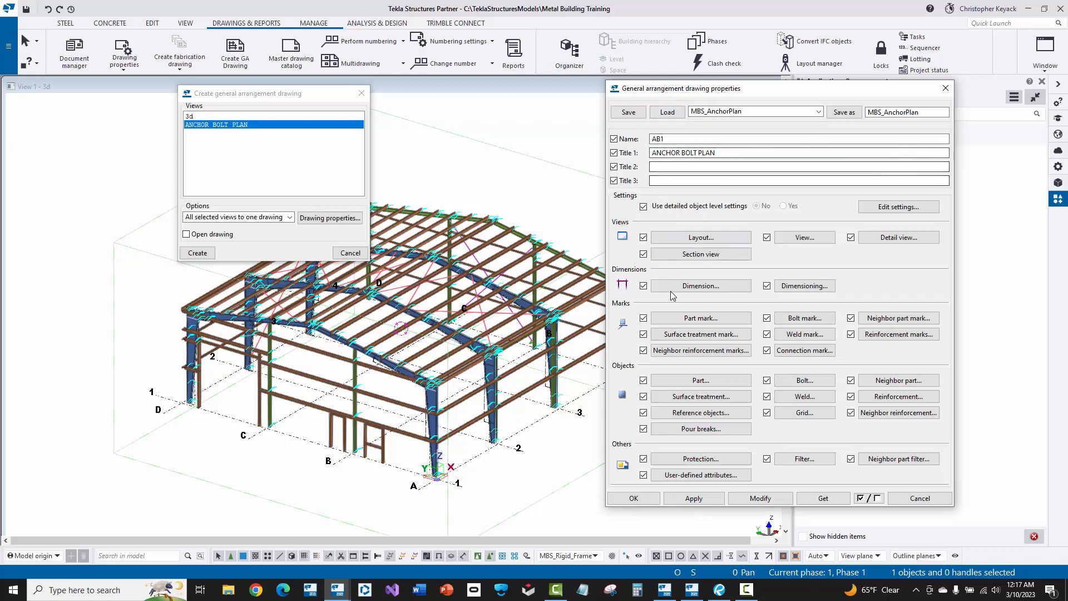
left_click(693, 498)
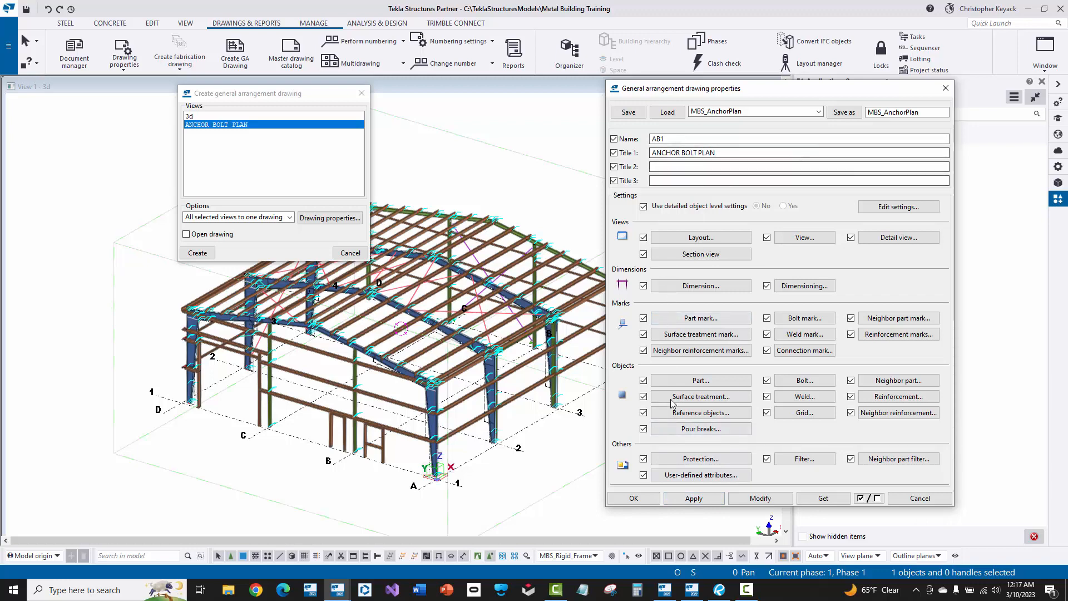
left_click(634, 498)
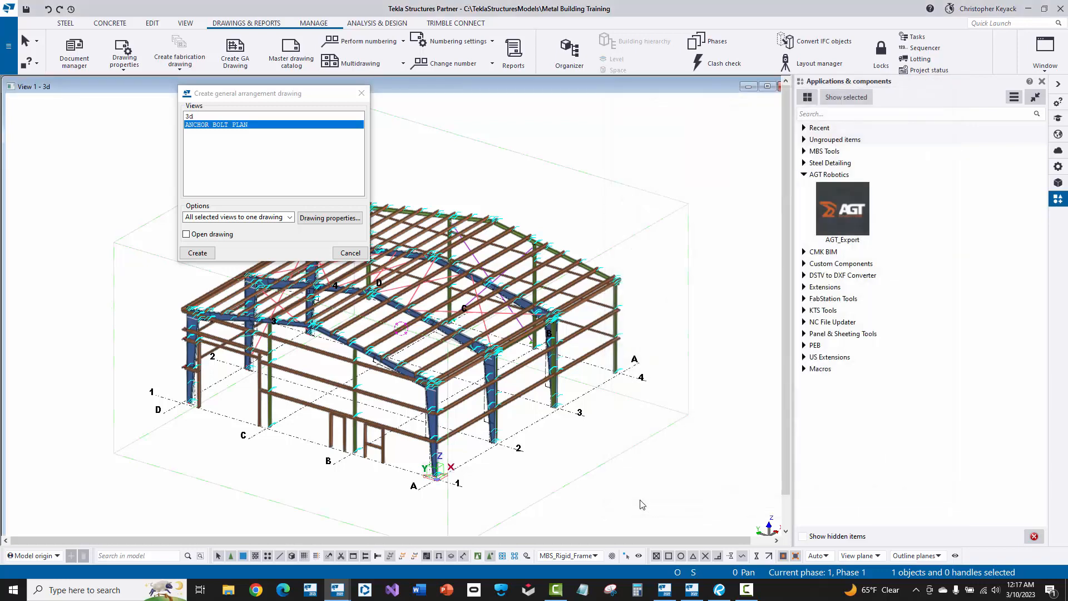
- Create the ANCHOR BOLT PLAN general arrangement drawing with the option to open it, and maximize the drawing's window
left_click(203, 237)
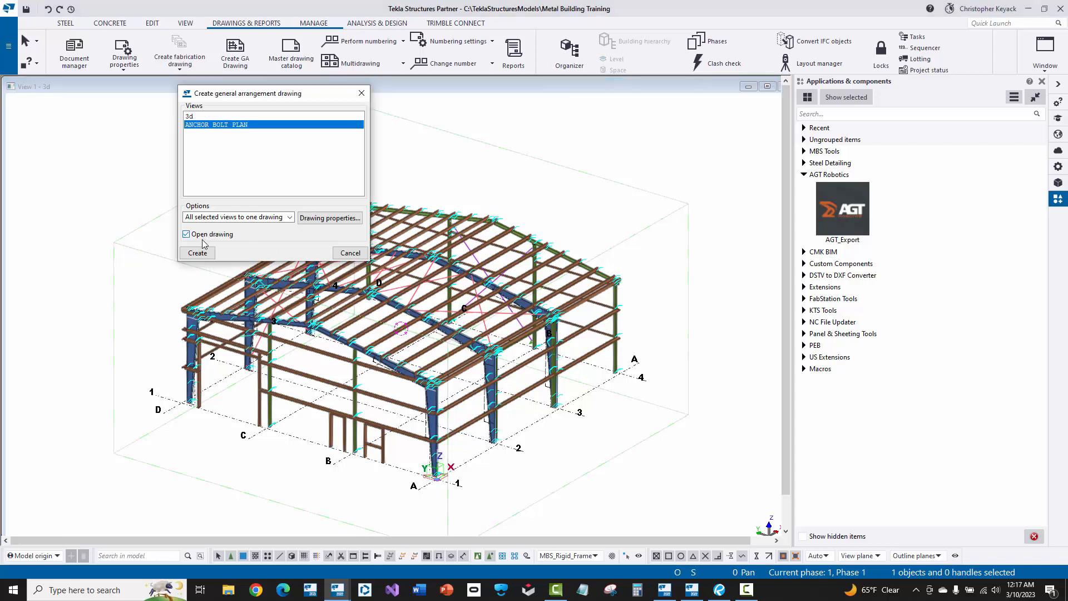
left_click(198, 253)
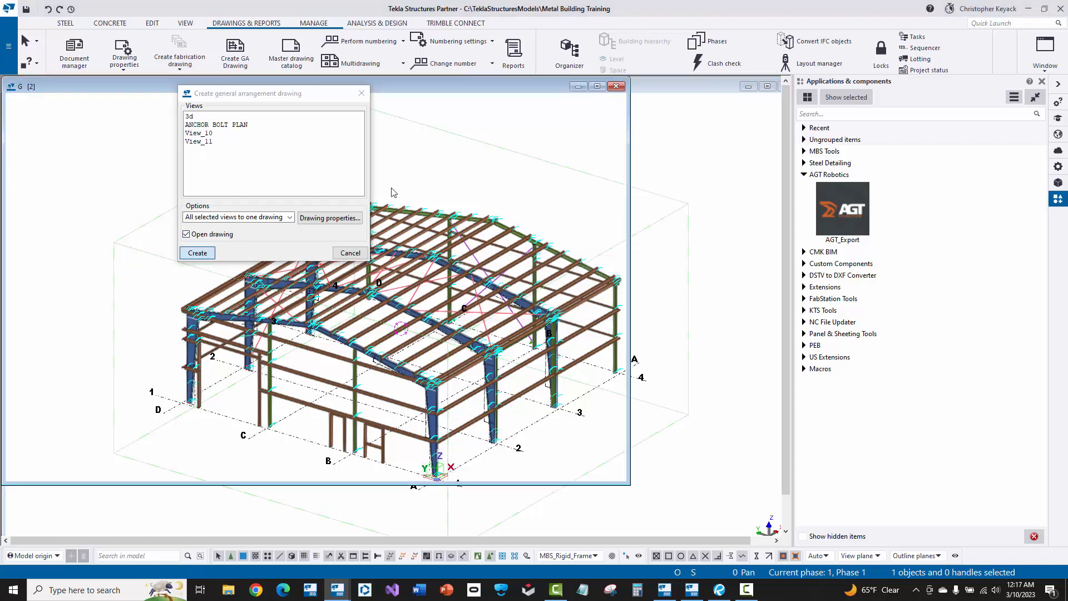
double_click(234, 89)
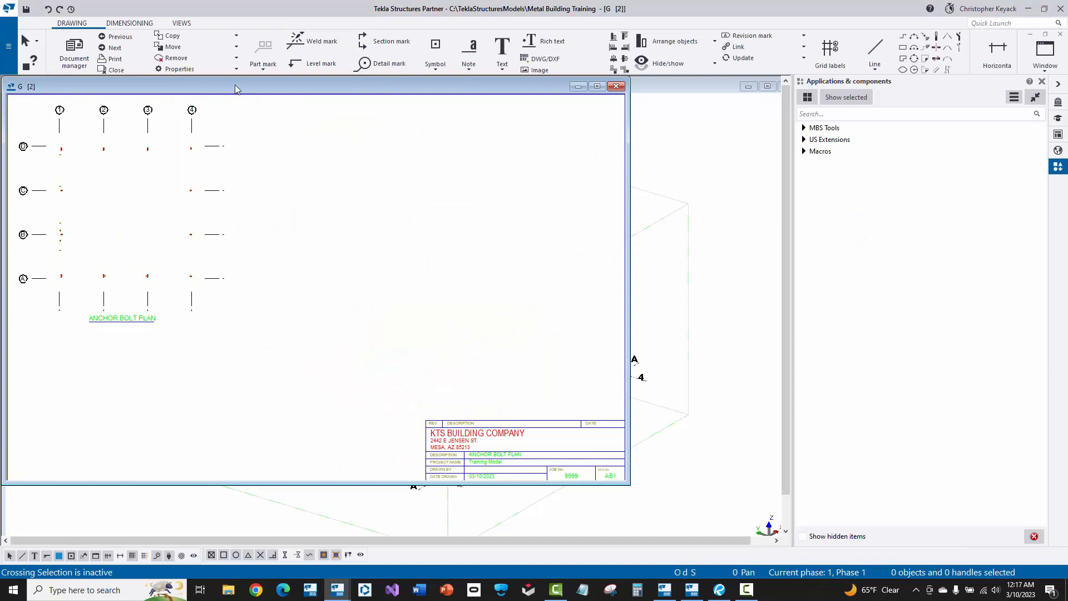
scroll(131, 168, "up", 4)
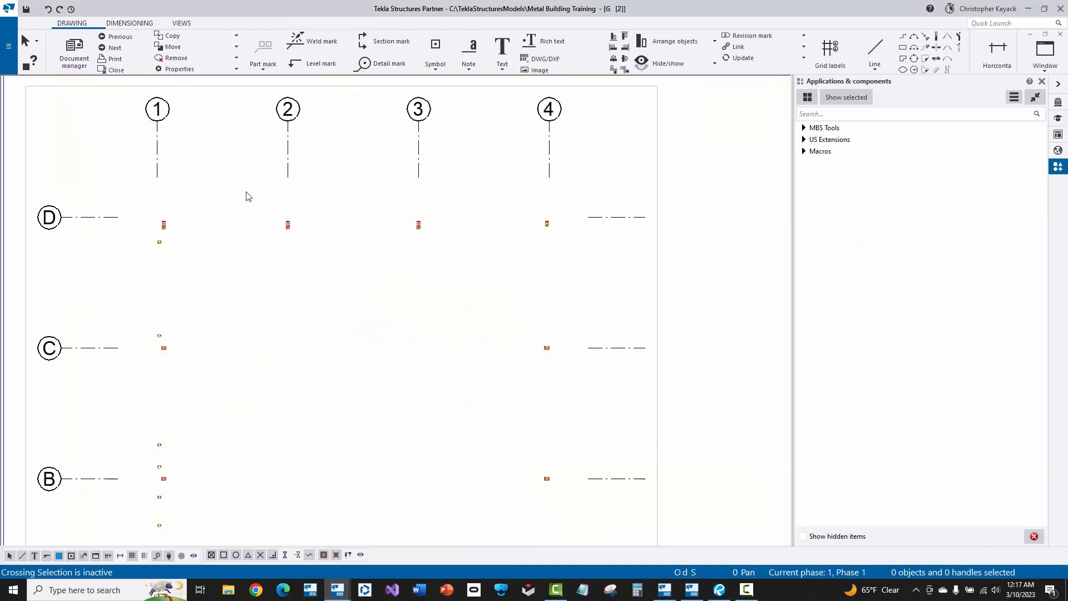
scroll(265, 219, "down", 4)
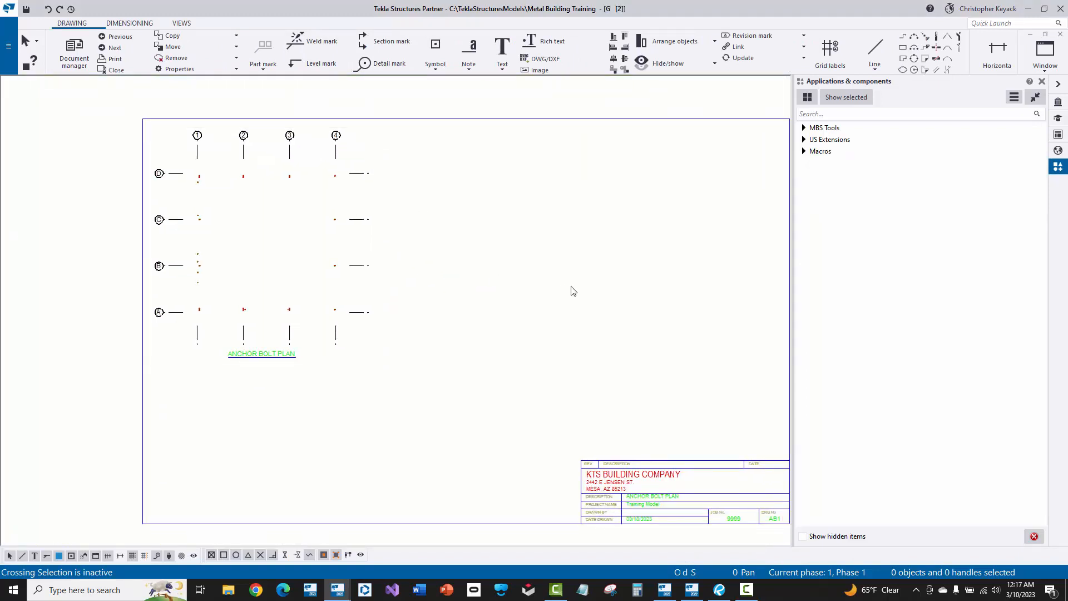
middle_click_drag(540, 257, 488, 246)
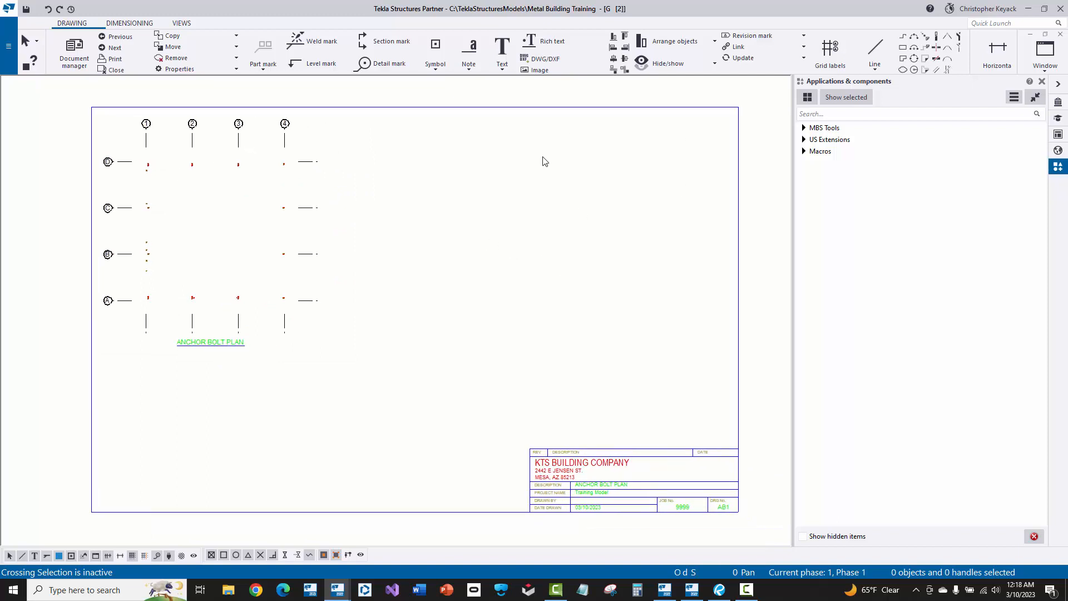
- Run the anchor bolt plan tool on the drawing with its standard settings, placing scale 12 detail views on a separate drawing
left_click(803, 128)
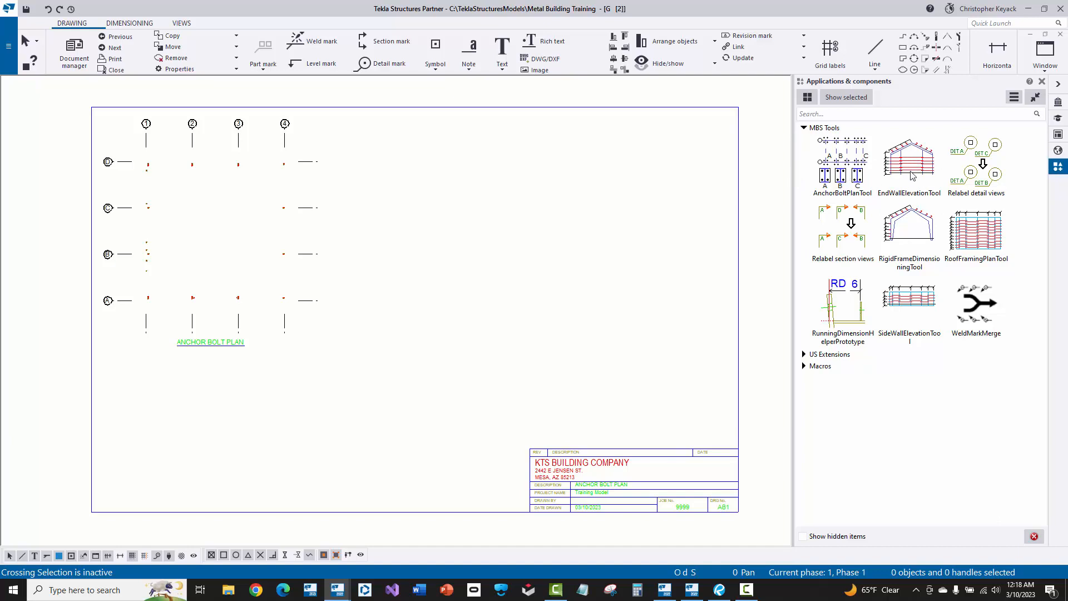
double_click(844, 163)
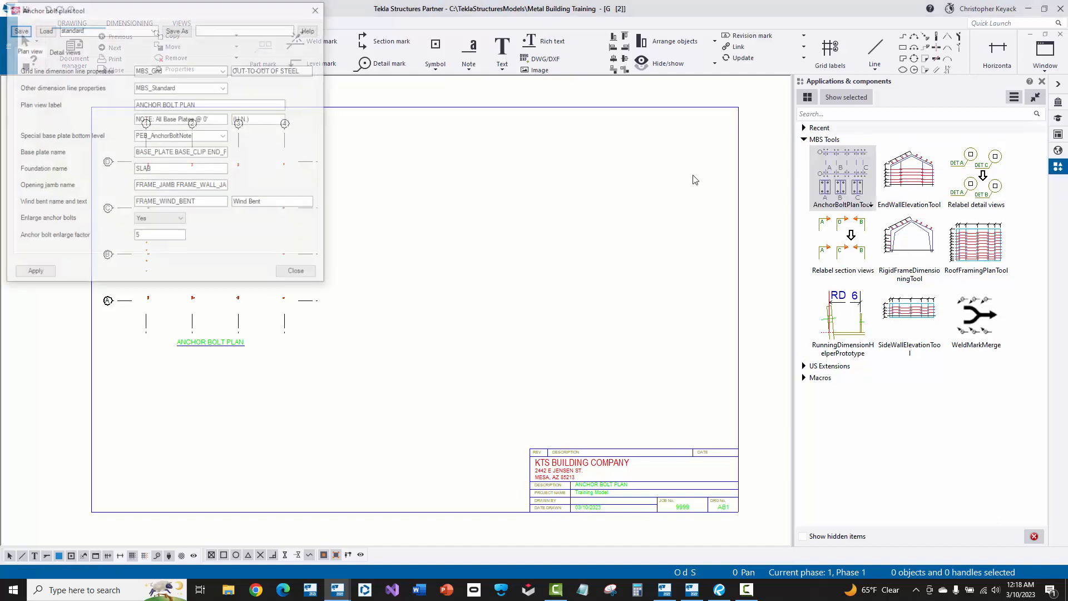
left_click_drag(242, 12, 587, 116)
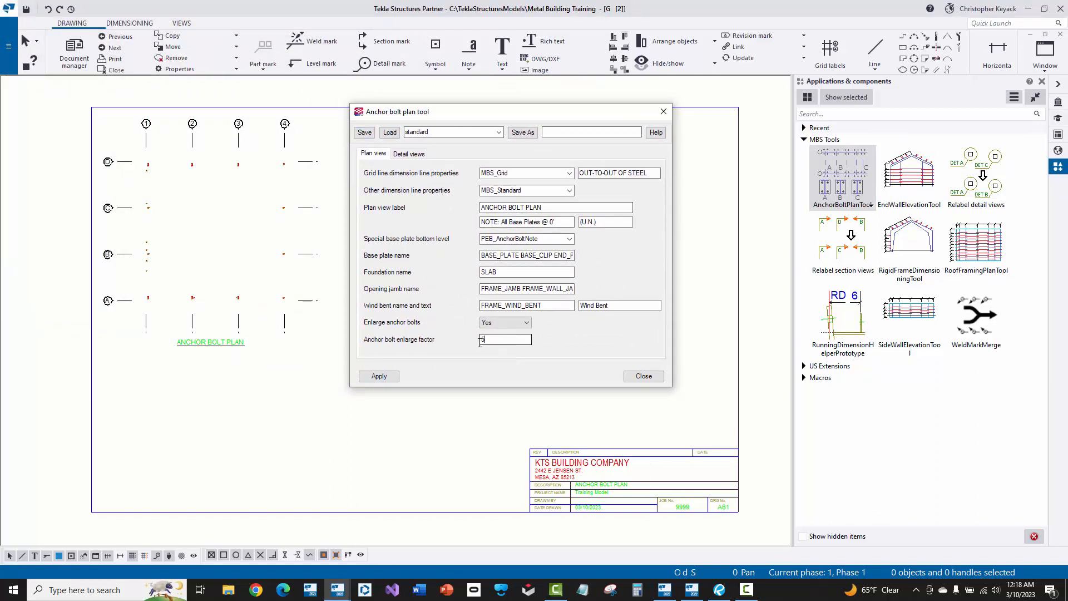
left_click(408, 153)
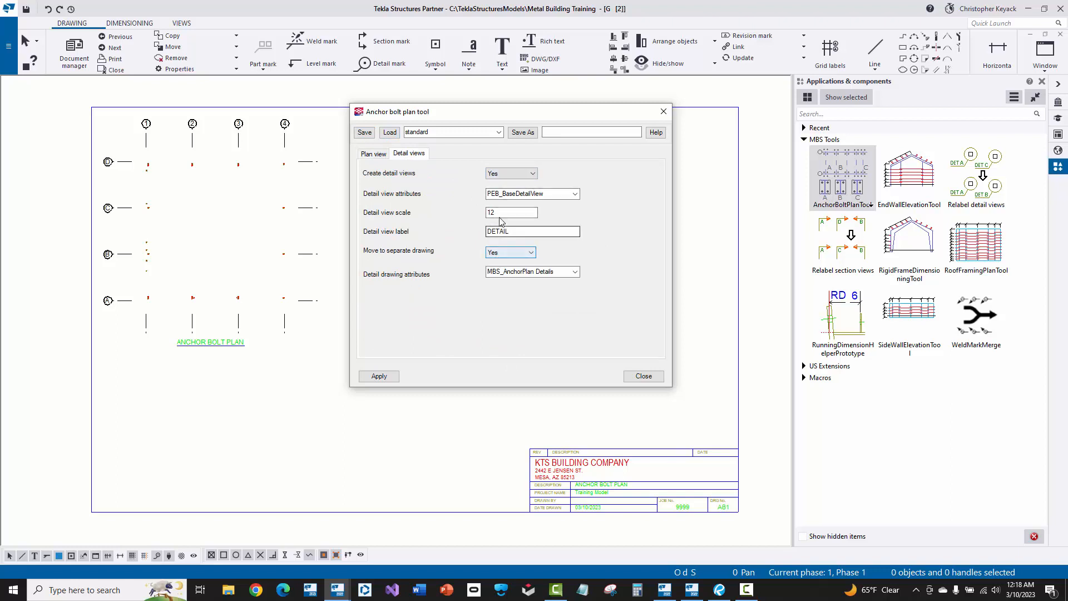
left_click_drag(502, 213, 468, 212)
left_click(380, 375)
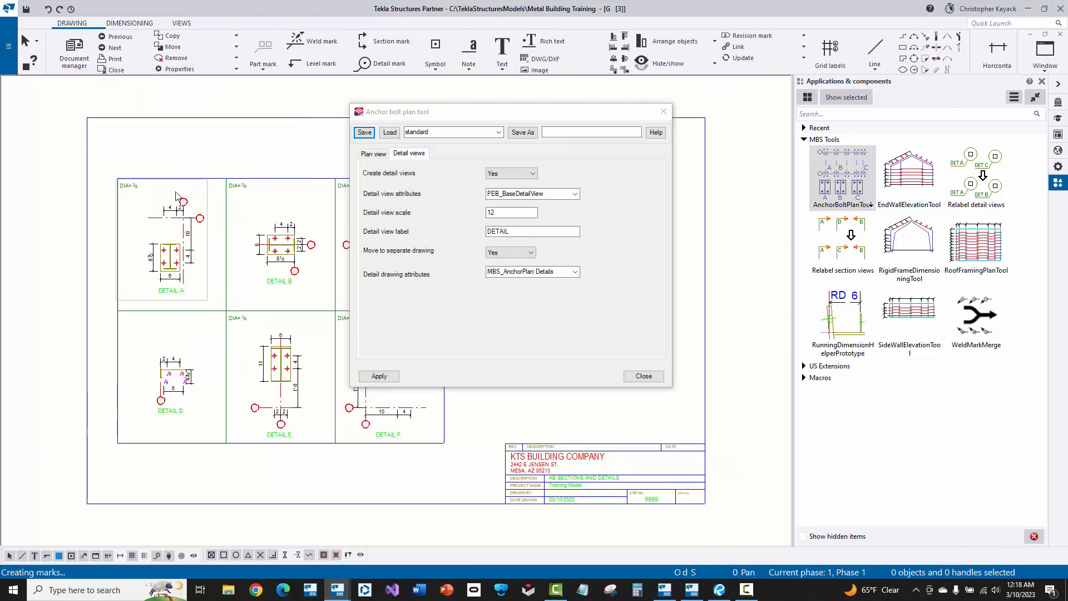
left_click(644, 376)
- Review the base plate details on the AB SECTIONS AND DETAILS drawing and close it, keeping its changes and marking it ready for issuing
scroll(171, 233, "up", 5)
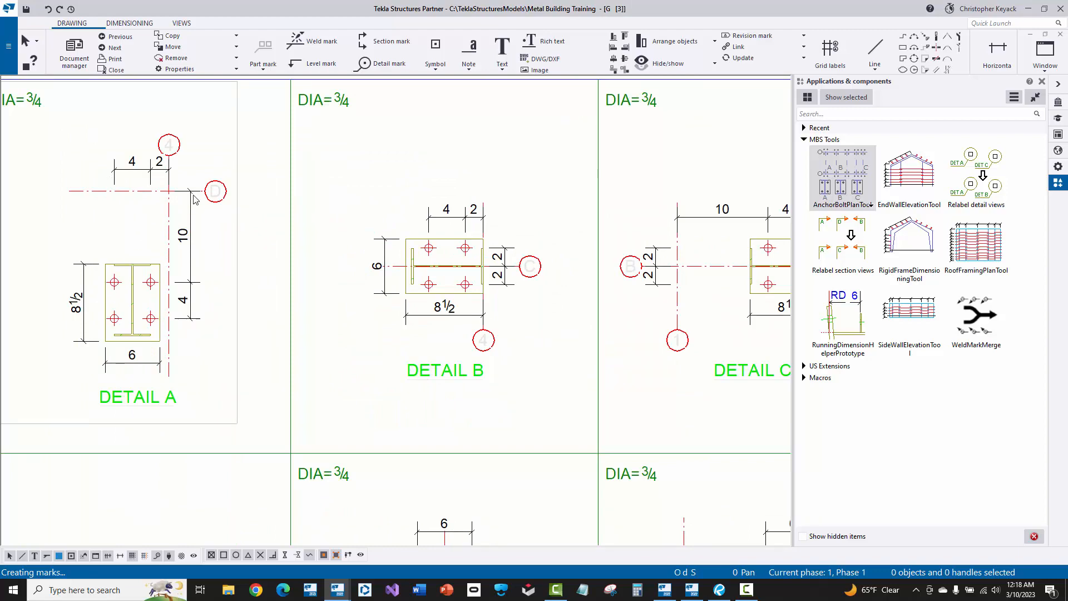
scroll(366, 254, "down", 2)
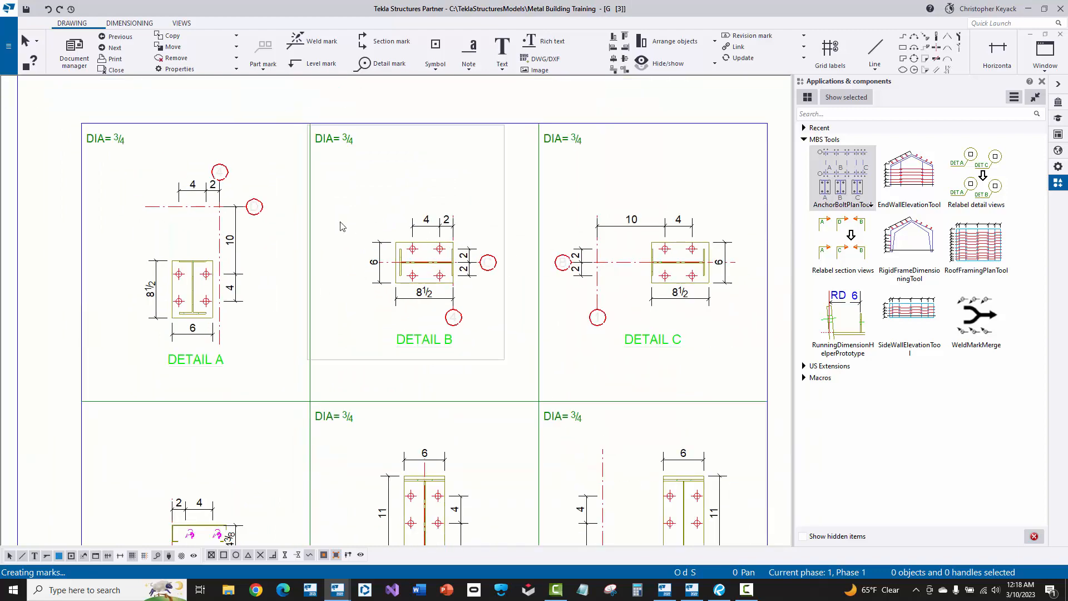
scroll(358, 217, "down", 4)
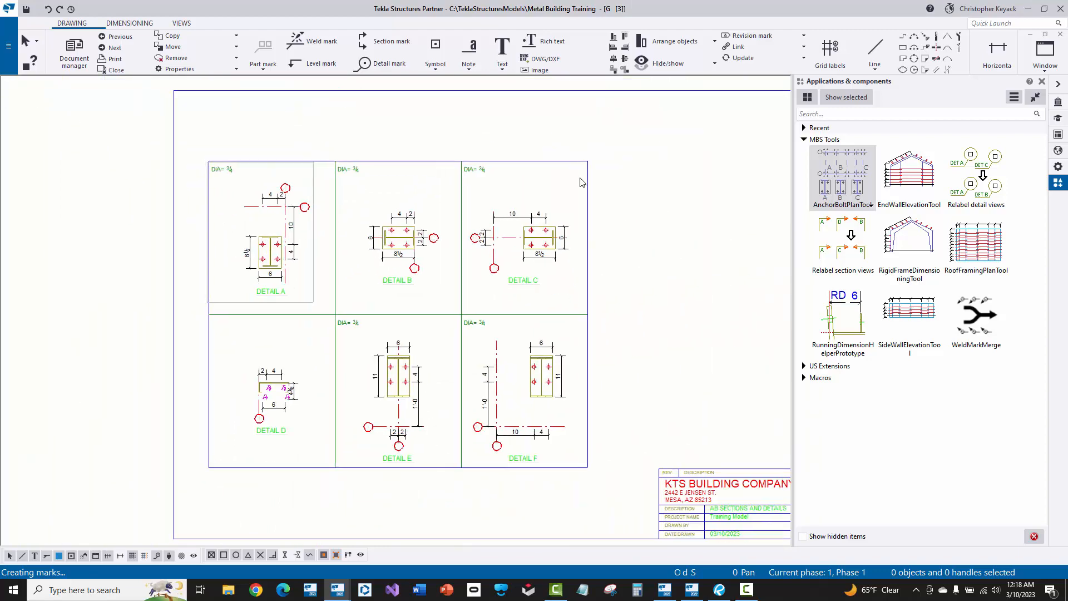
scroll(521, 185, "down", 2)
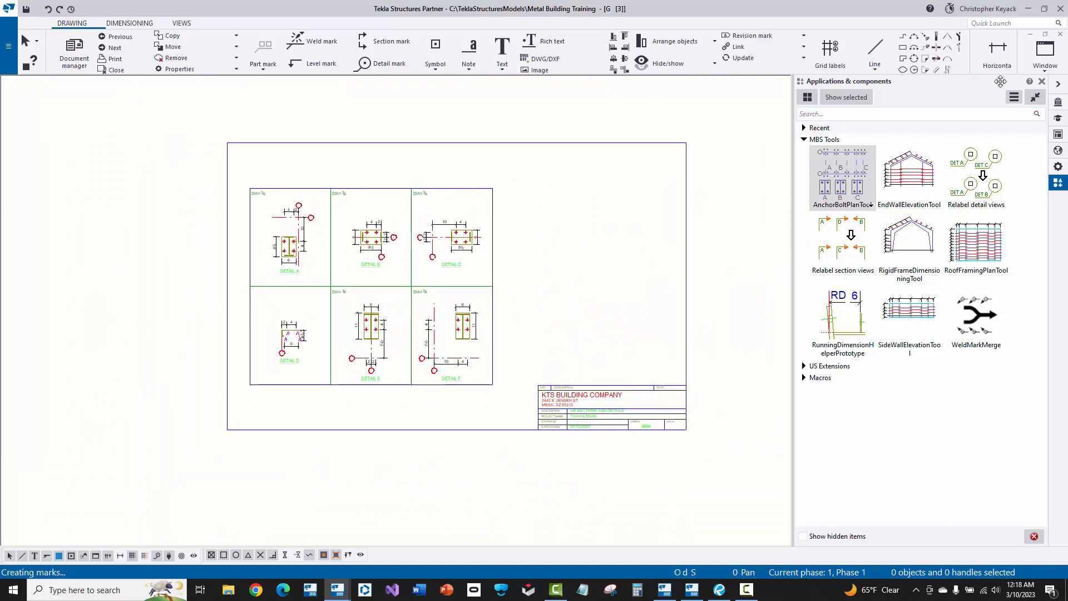
left_click(1060, 34)
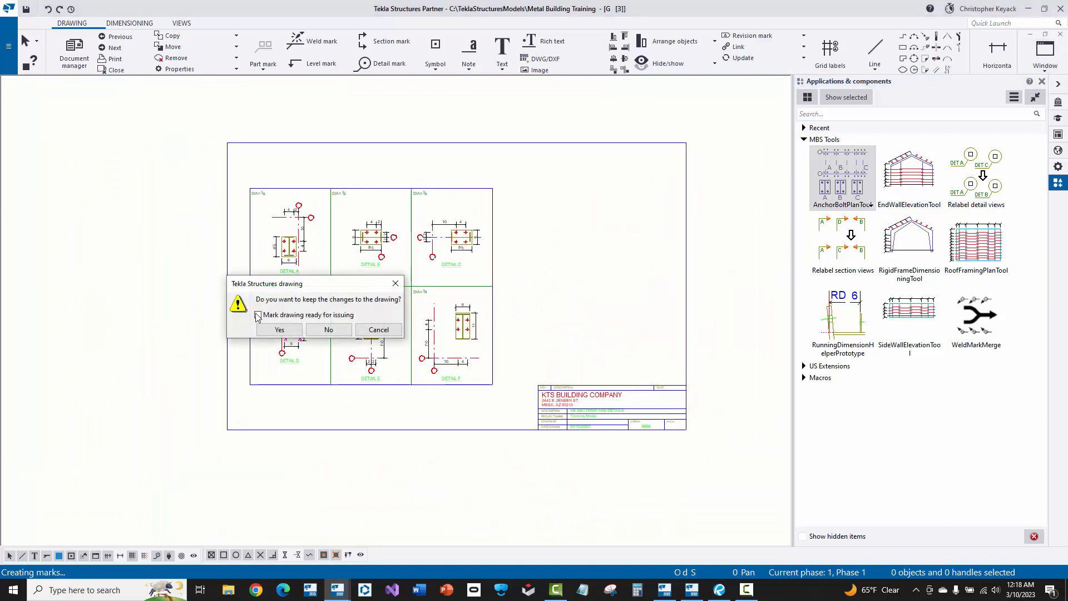
left_click(279, 329)
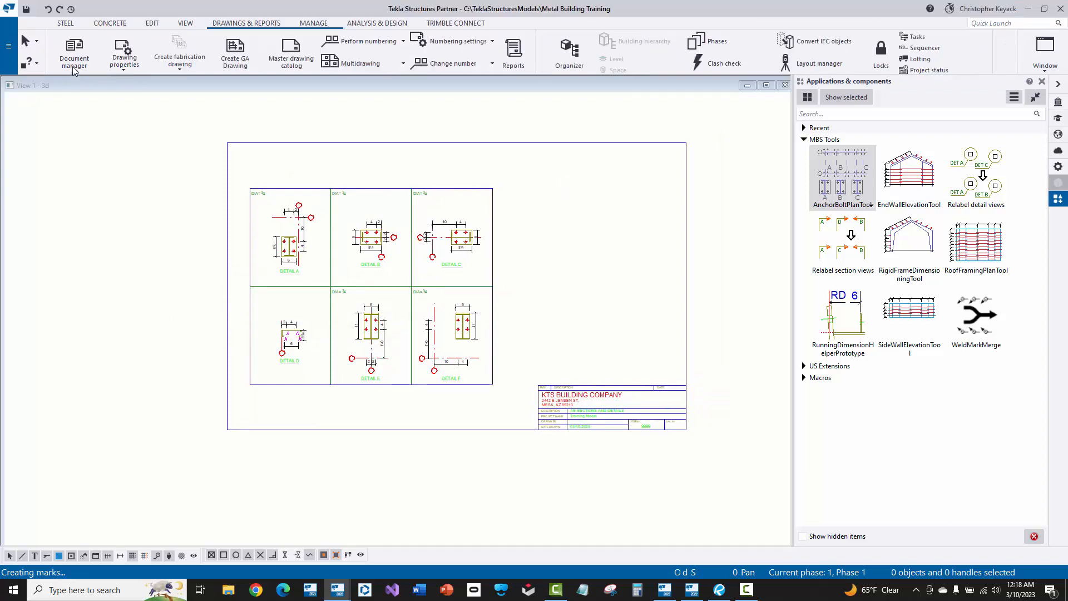
- Mark the AB1 anchor bolt plan drawing as ready for issuing in the document manager and close the manager
left_click(73, 69)
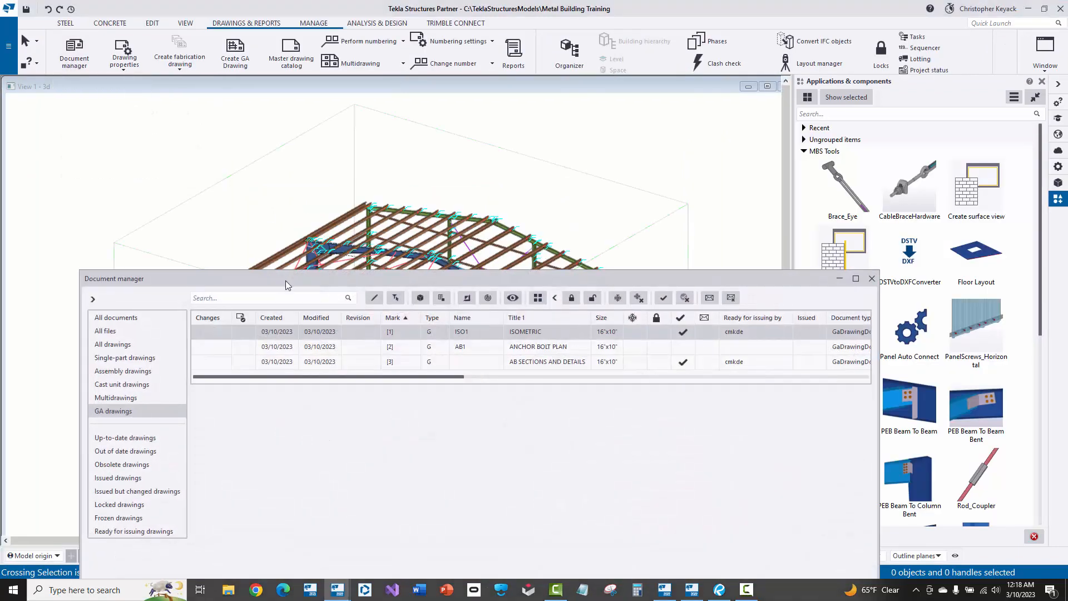
left_click(530, 346)
left_click(471, 366)
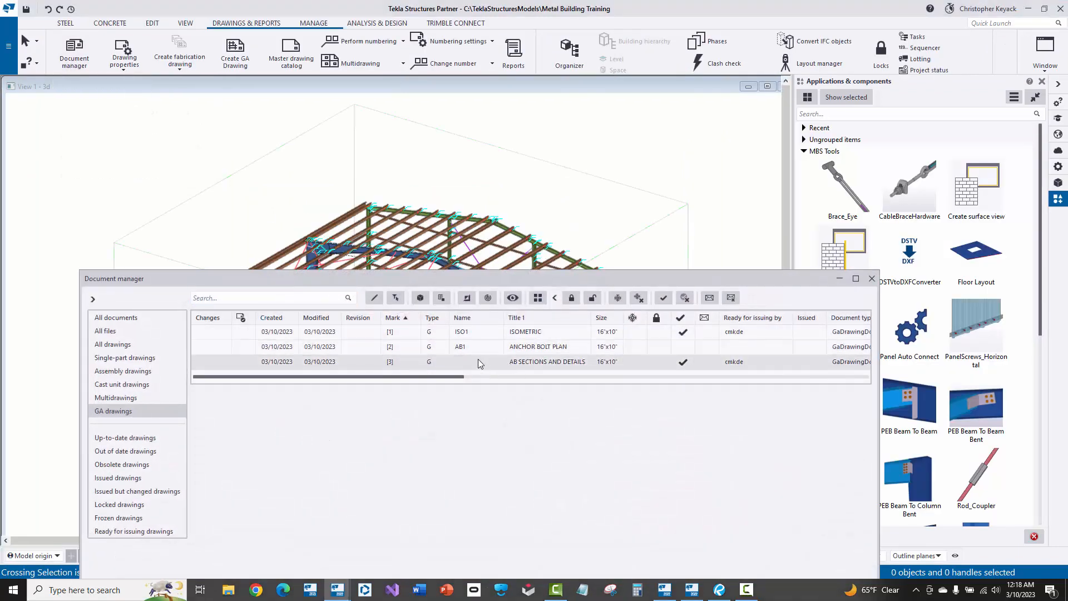
left_click(486, 346)
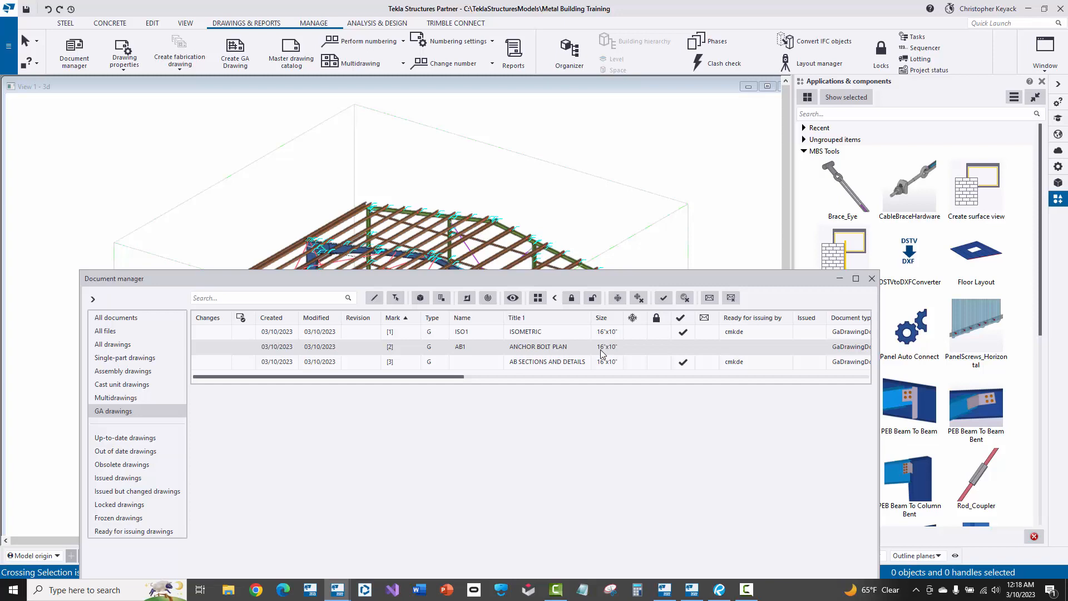
left_click(663, 297)
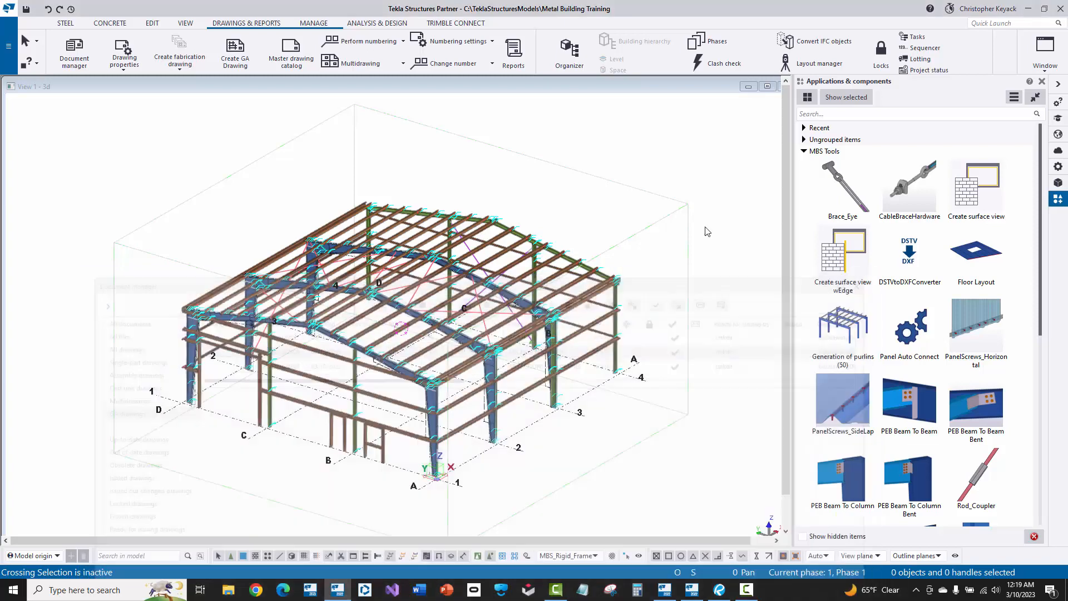
left_click(872, 278)
- Load the MBS_Roof Plan view properties, check the up and down view depths, and apply the settings
scroll(225, 224, "up", 2)
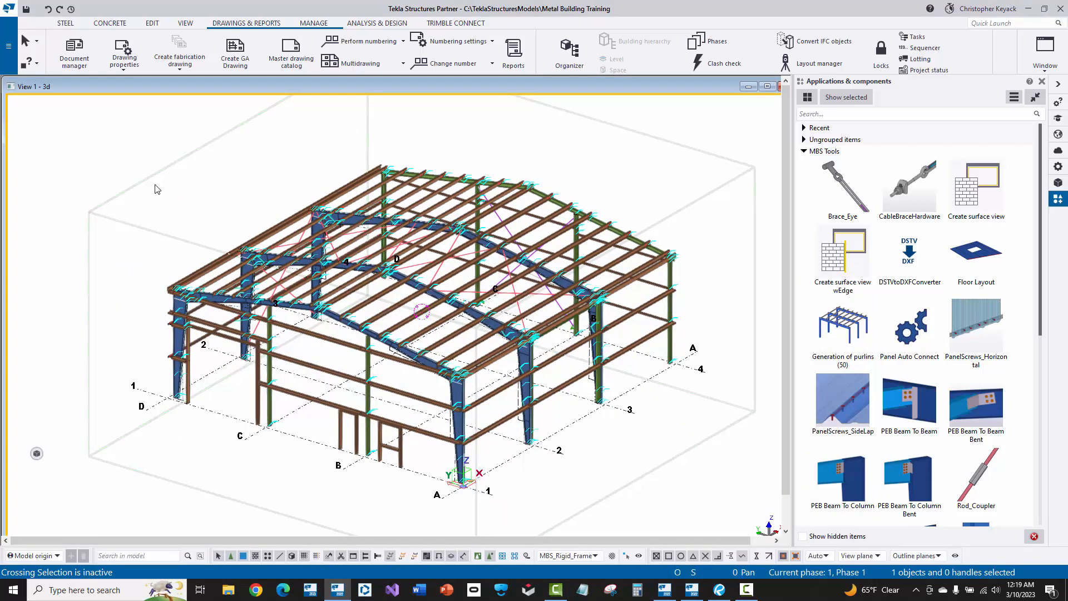
middle_click_drag(158, 189, 110, 173)
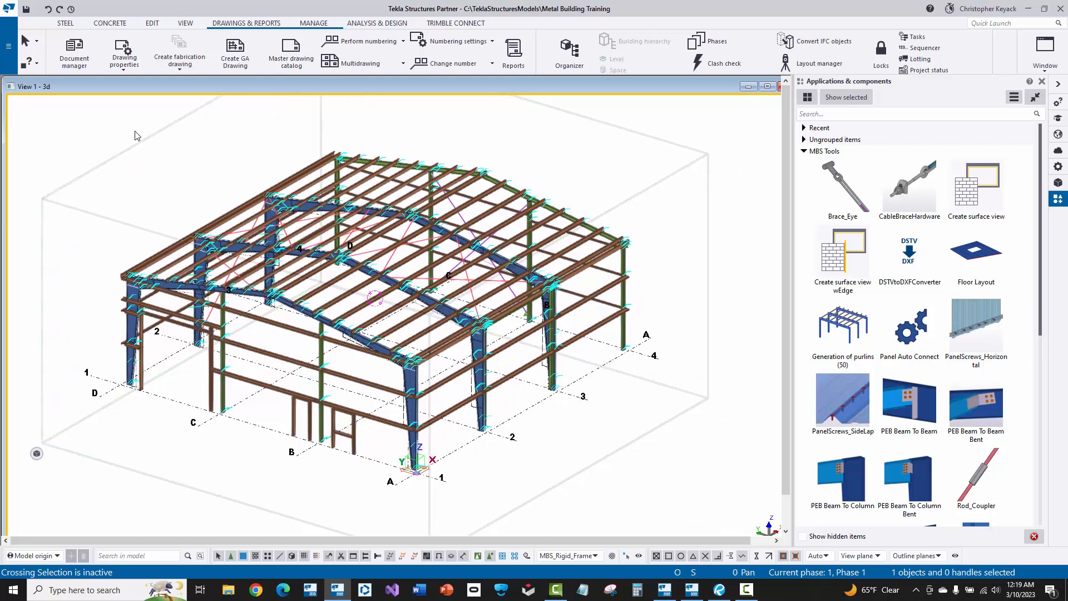
left_click(185, 26)
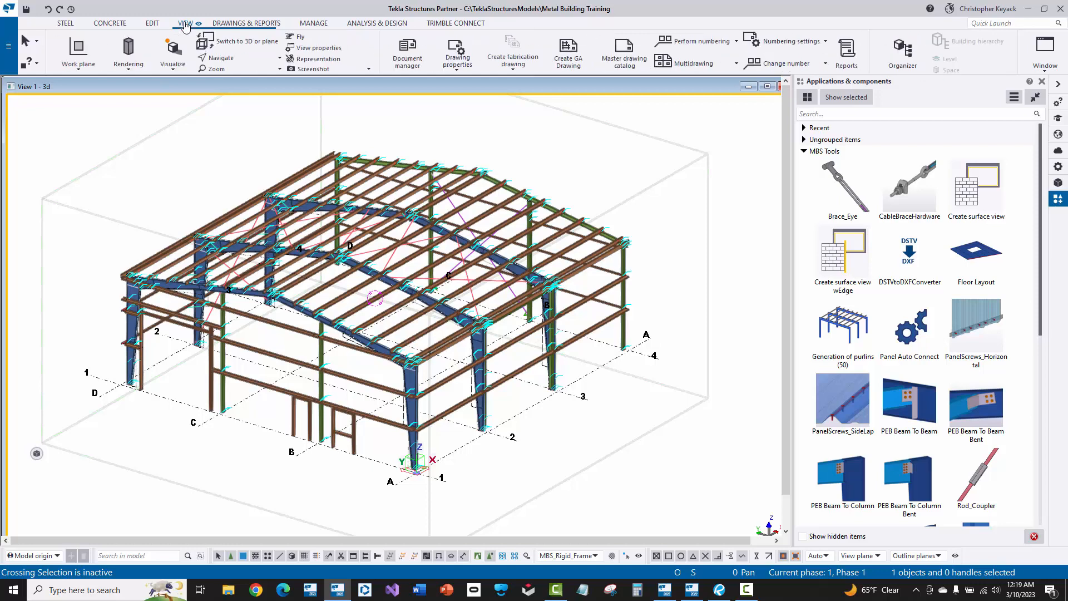
left_click(550, 48)
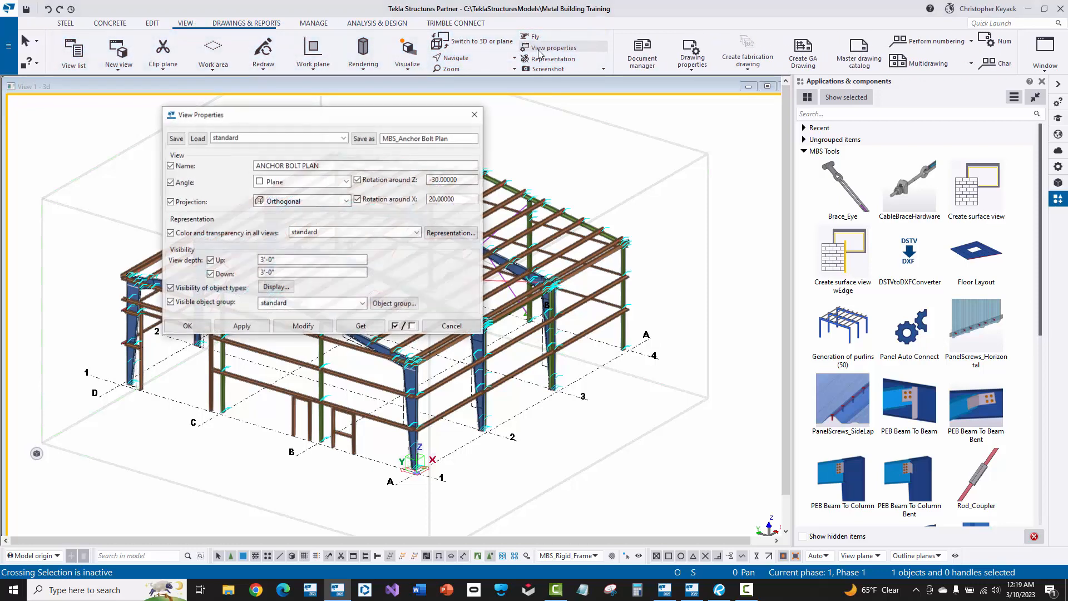
left_click(344, 136)
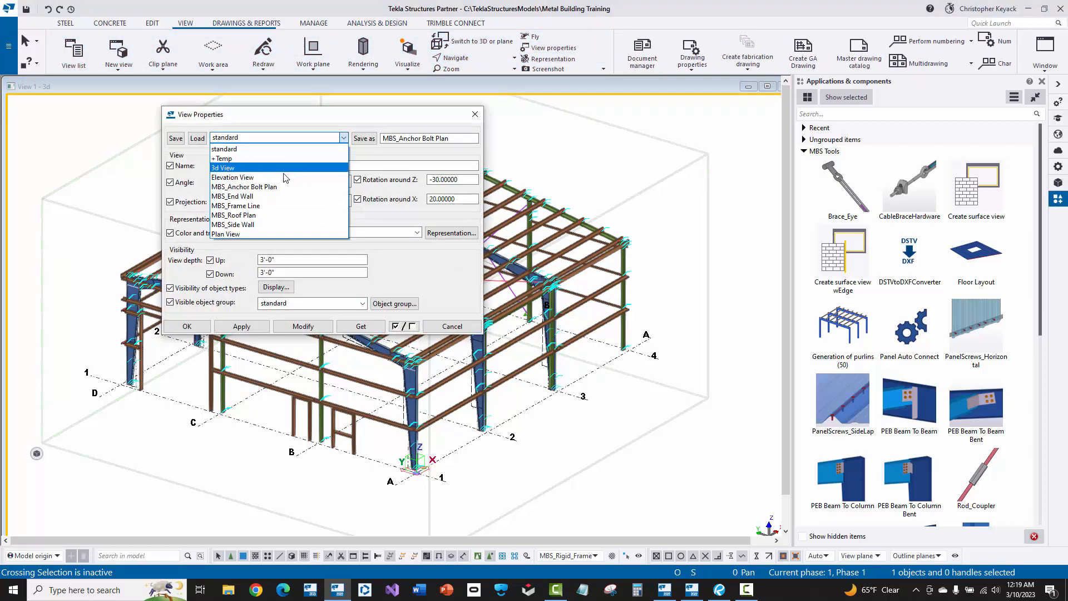
left_click(260, 215)
left_click(197, 138)
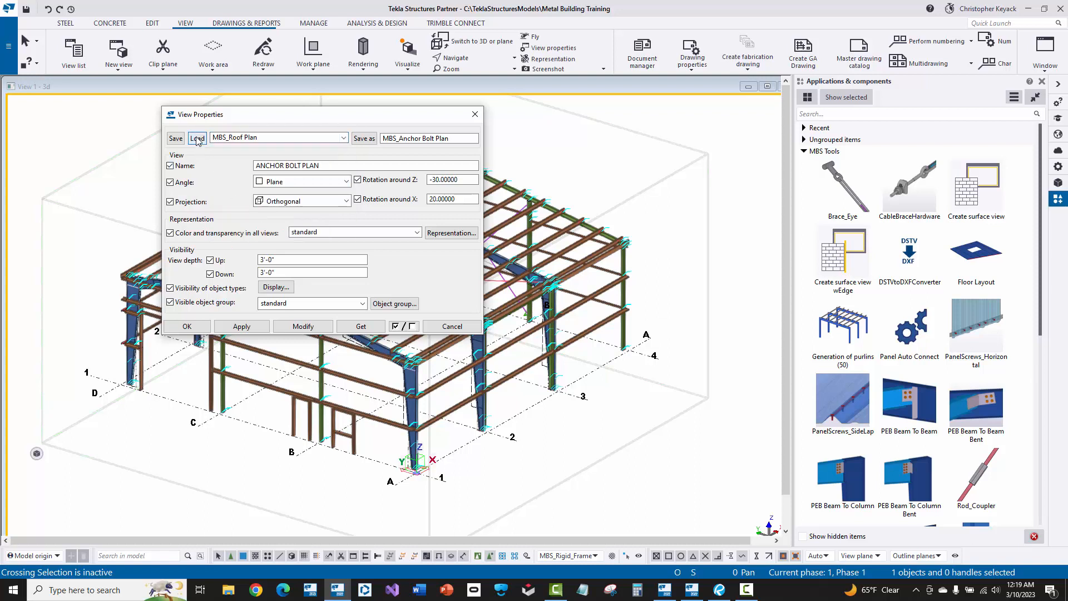
double_click(301, 260)
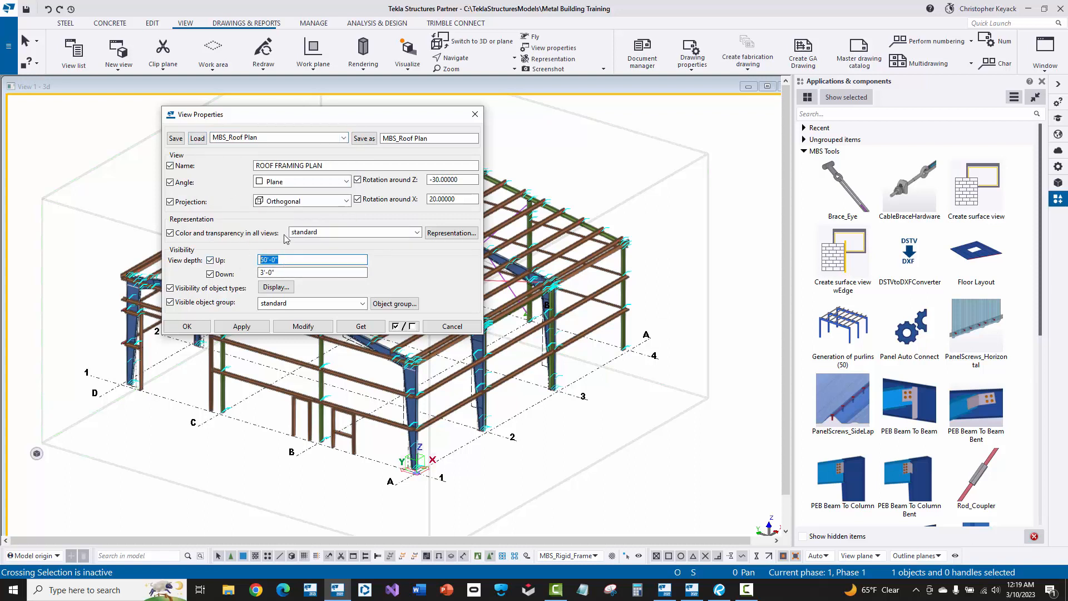
double_click(281, 272)
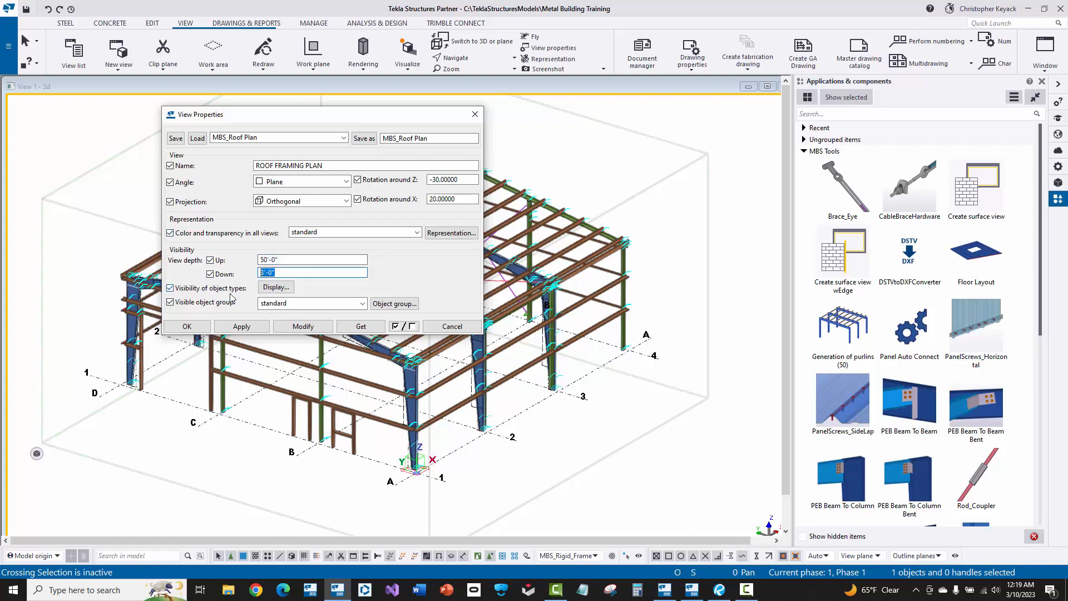
left_click(240, 328)
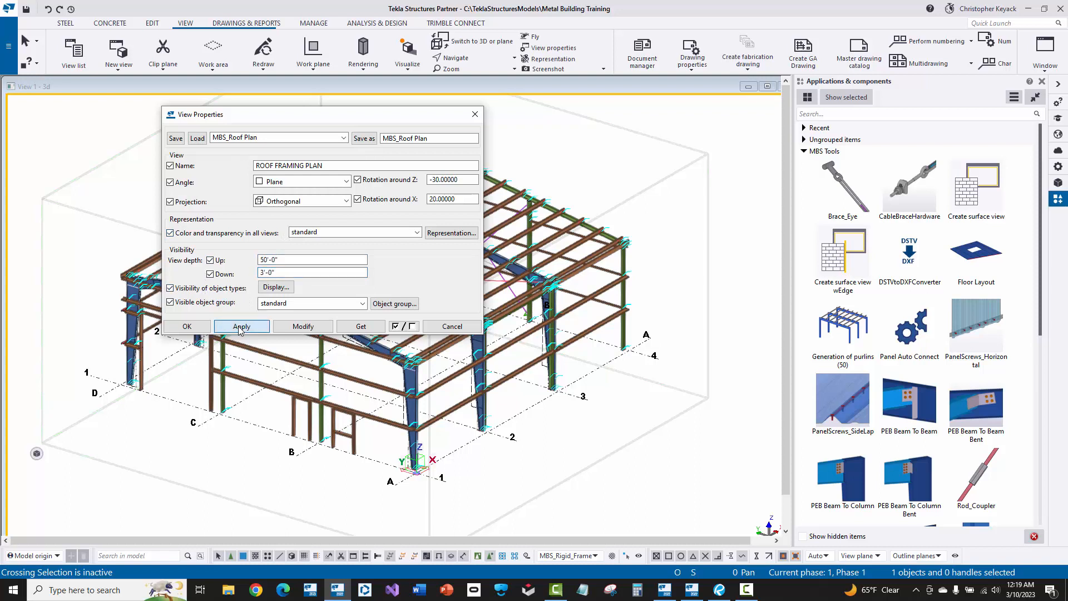
left_click(189, 327)
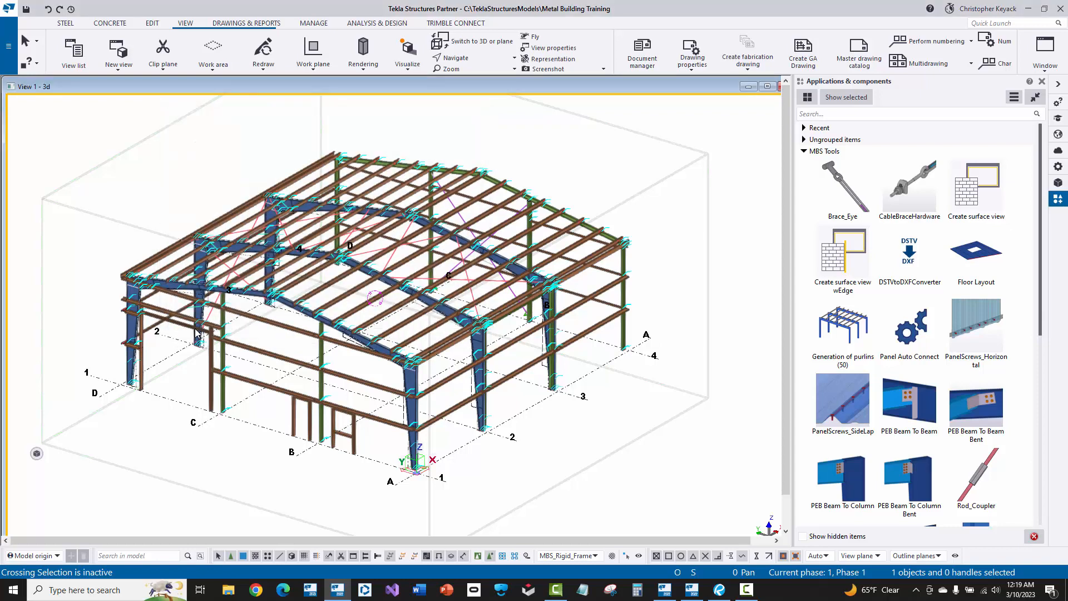
- Create a basic roof framing plan view on the XY plane at coordinate 0"
left_click(118, 55)
left_click(153, 89)
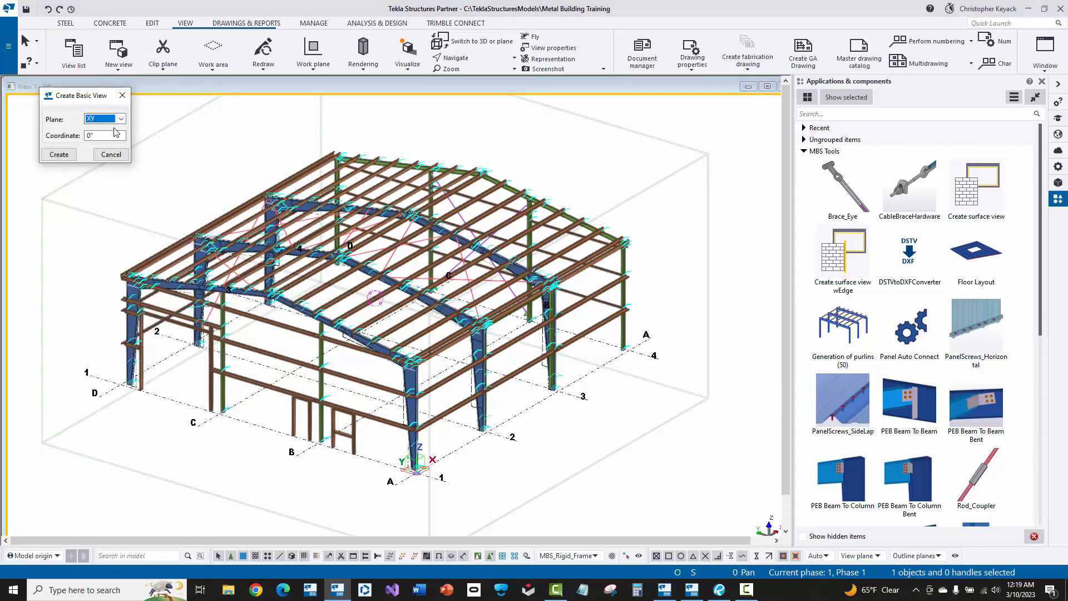
scroll(114, 287, "up", 2)
scroll(114, 287, "up", 5)
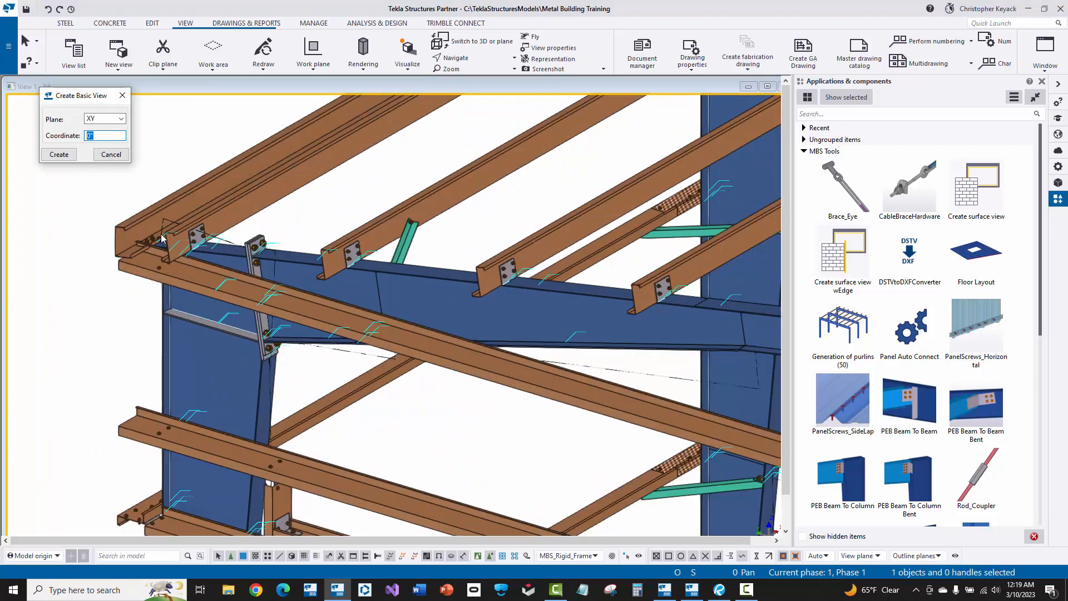
scroll(153, 278, "down", 8)
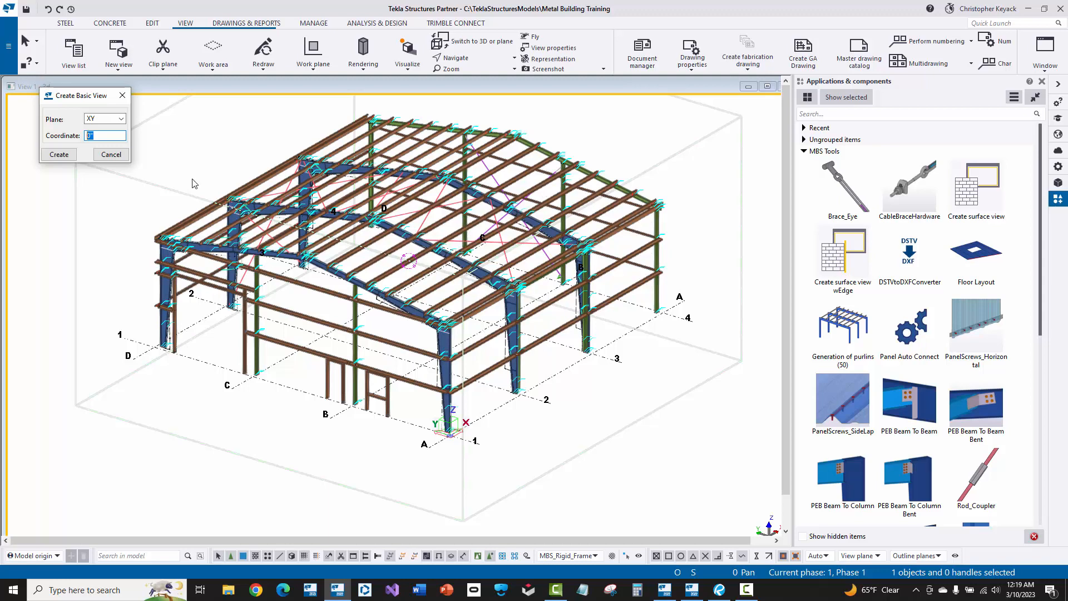
left_click(59, 155)
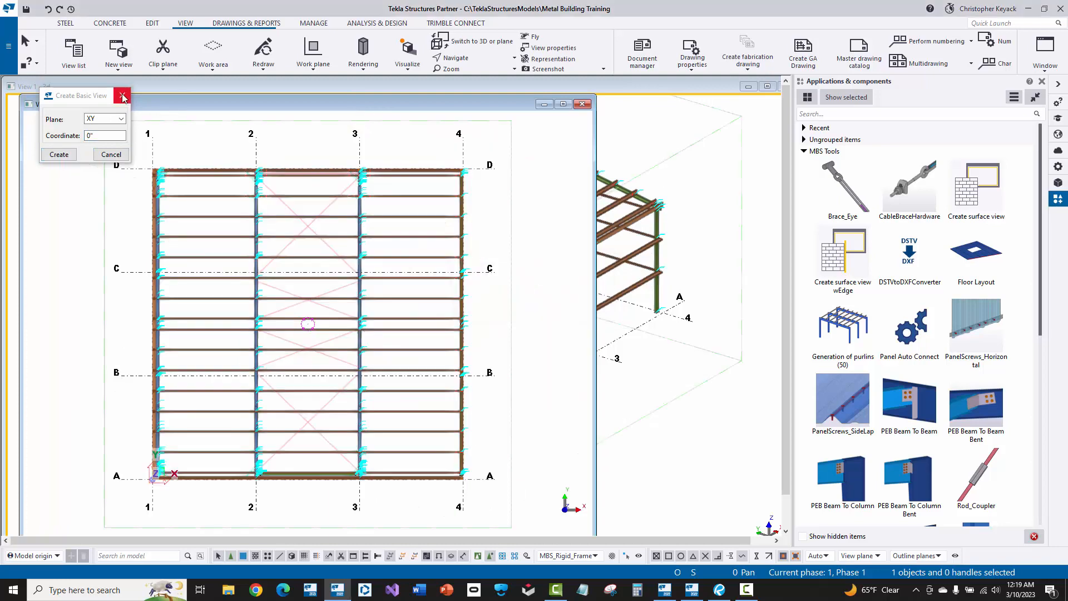
- Create and open a general arrangement drawing of the ROOF FRAMING PLAN view using the MBS_RoofFramingPlan drawing properties
left_click_drag(78, 110, 91, 112)
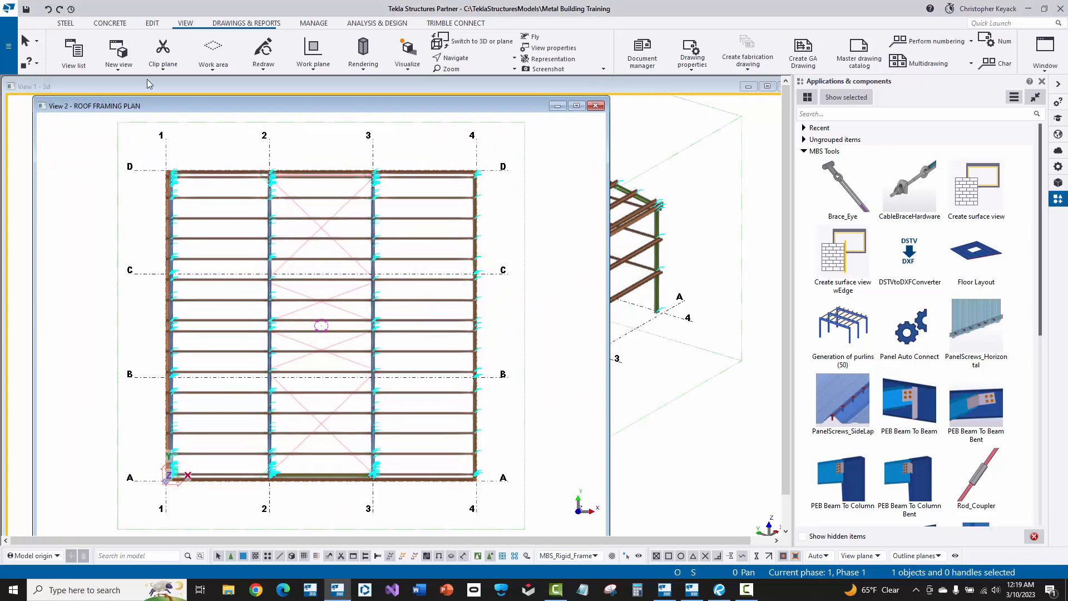
left_click(238, 23)
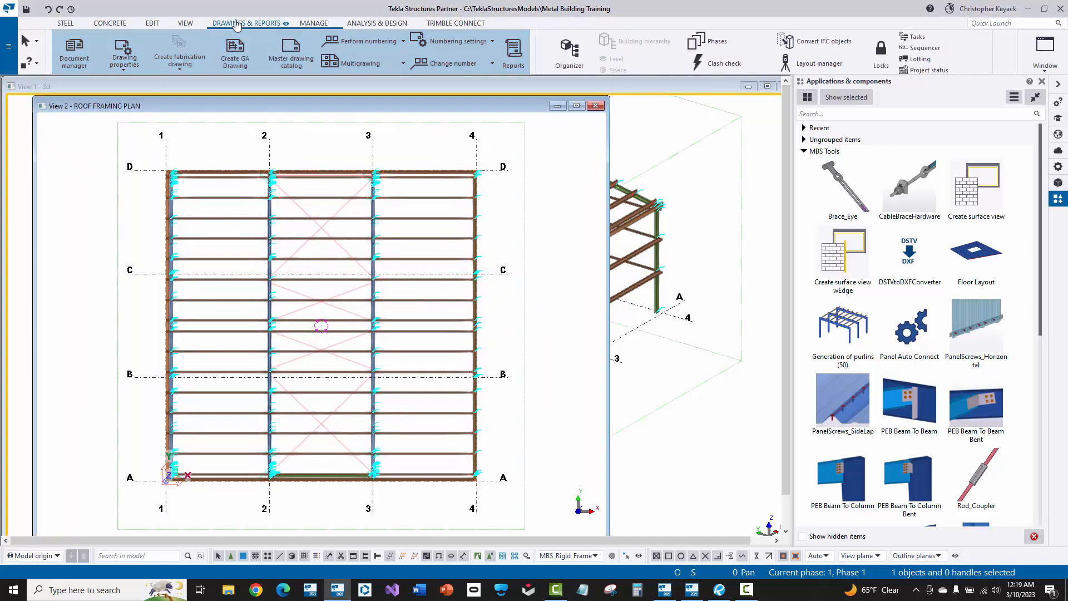
left_click(228, 62)
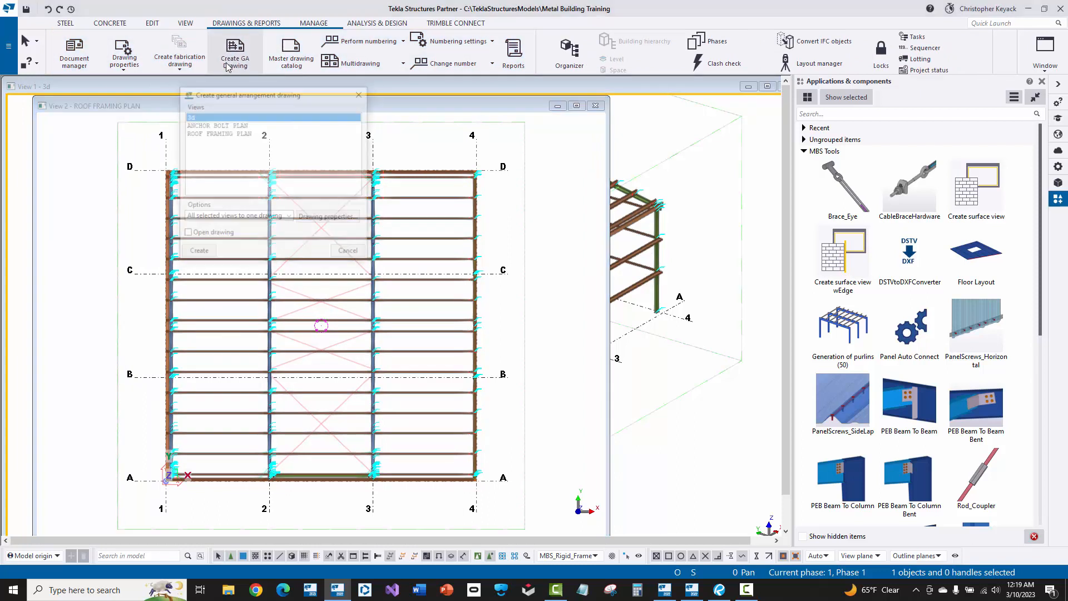
left_click(215, 133)
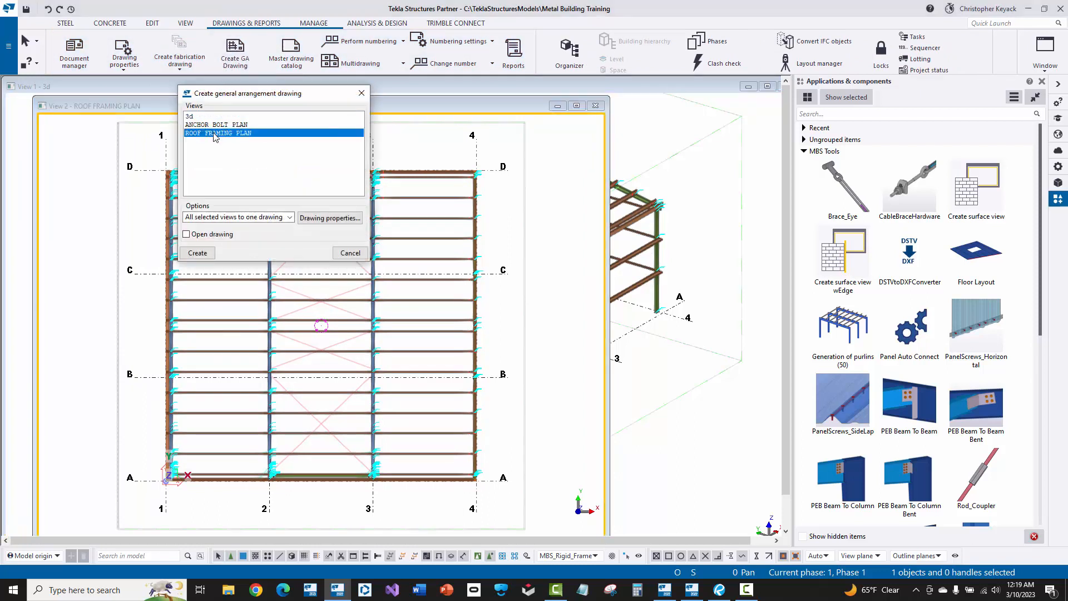
left_click(311, 219)
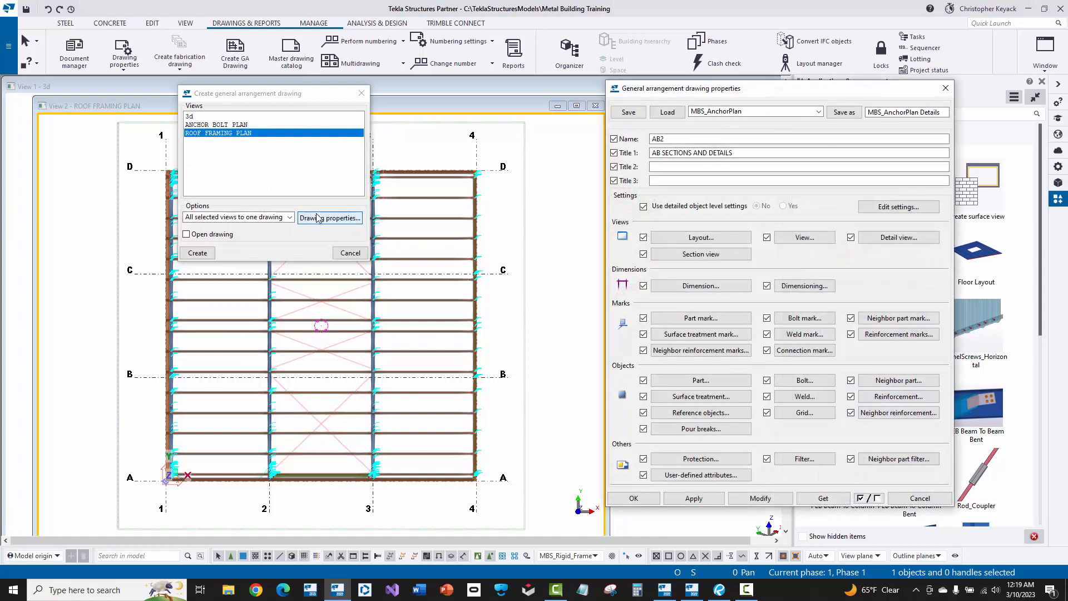
left_click(818, 111)
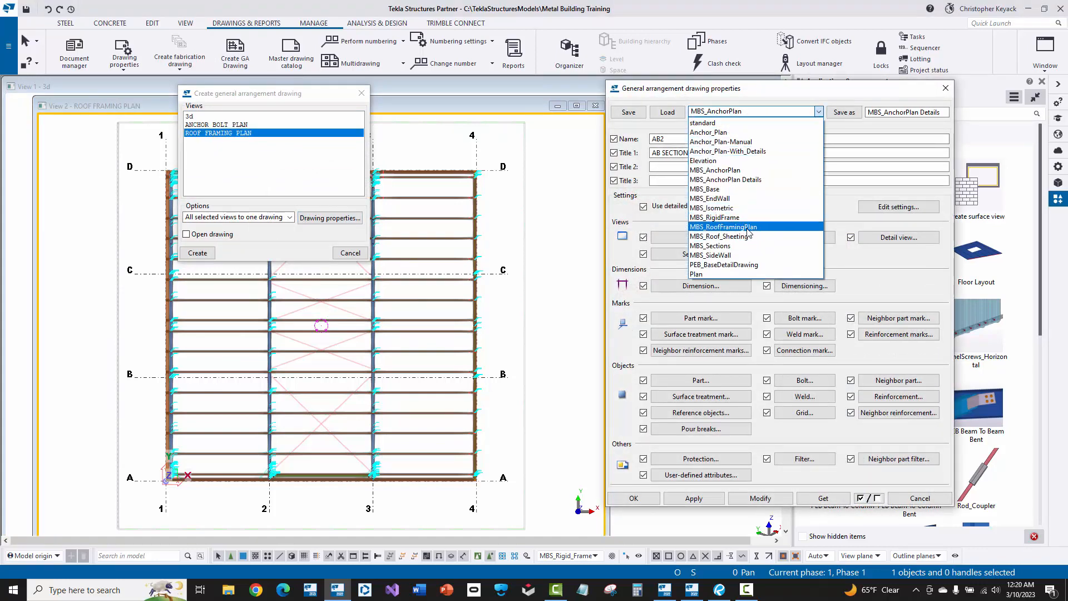
left_click(749, 228)
left_click(667, 112)
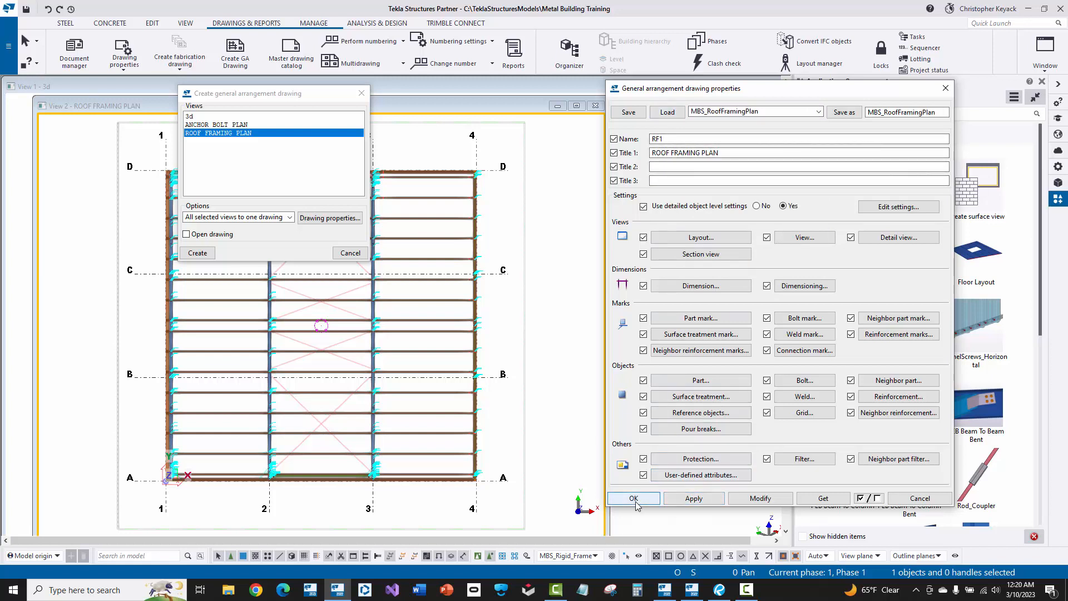
left_click(633, 498)
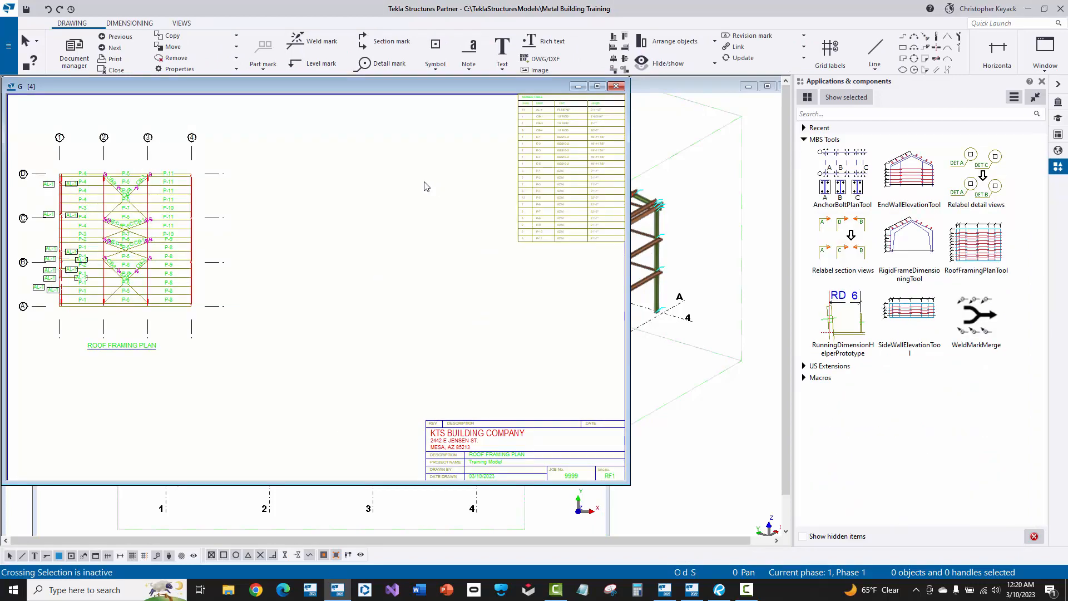
- Examine the purlin, cable brace and AL-1 part marks on the roof framing plan drawing
double_click(341, 90)
scroll(56, 294, "up", 5)
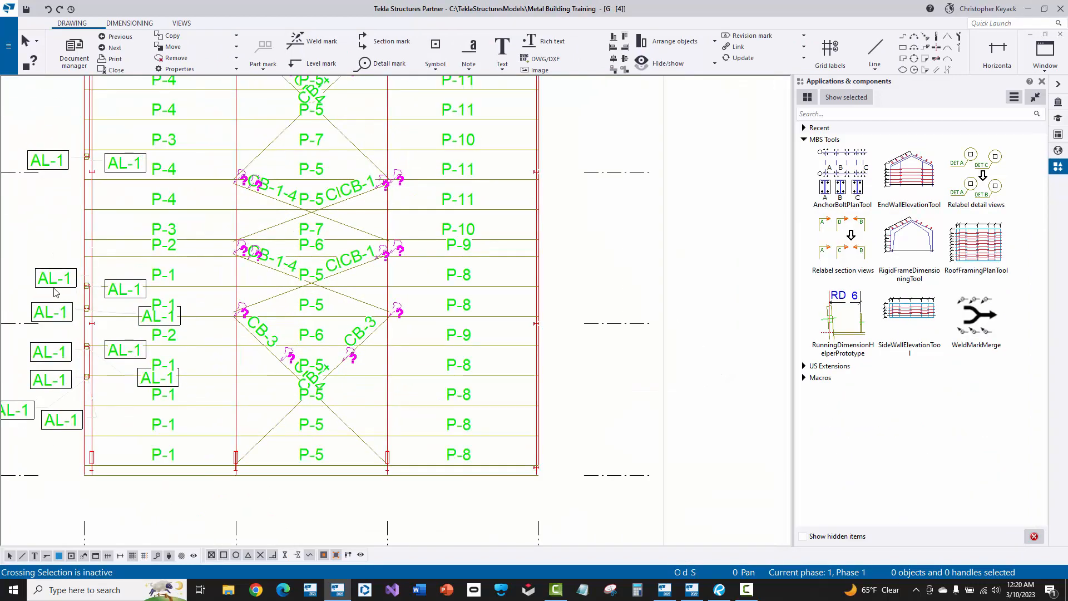
middle_click_drag(49, 250, 156, 293)
scroll(141, 259, "down", 2)
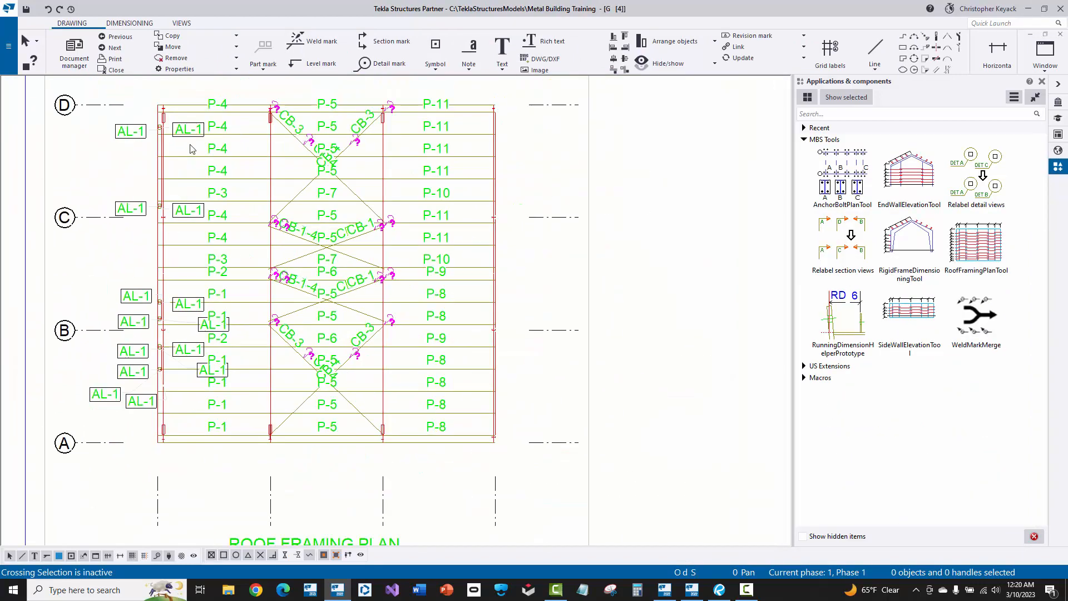
scroll(177, 151, "down", 3)
scroll(285, 164, "up", 5)
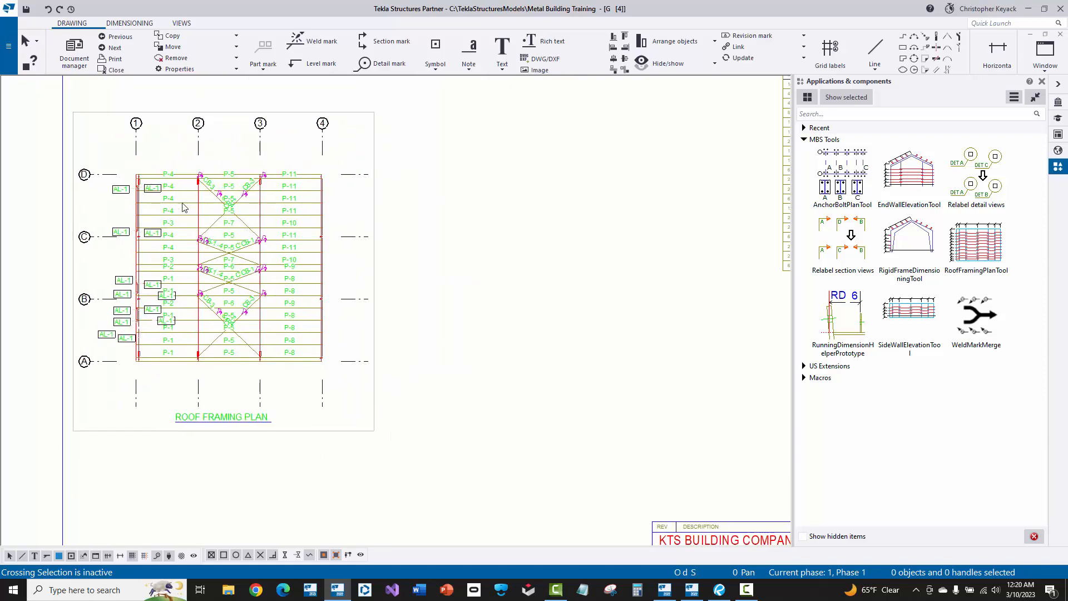
scroll(121, 192, "up", 2)
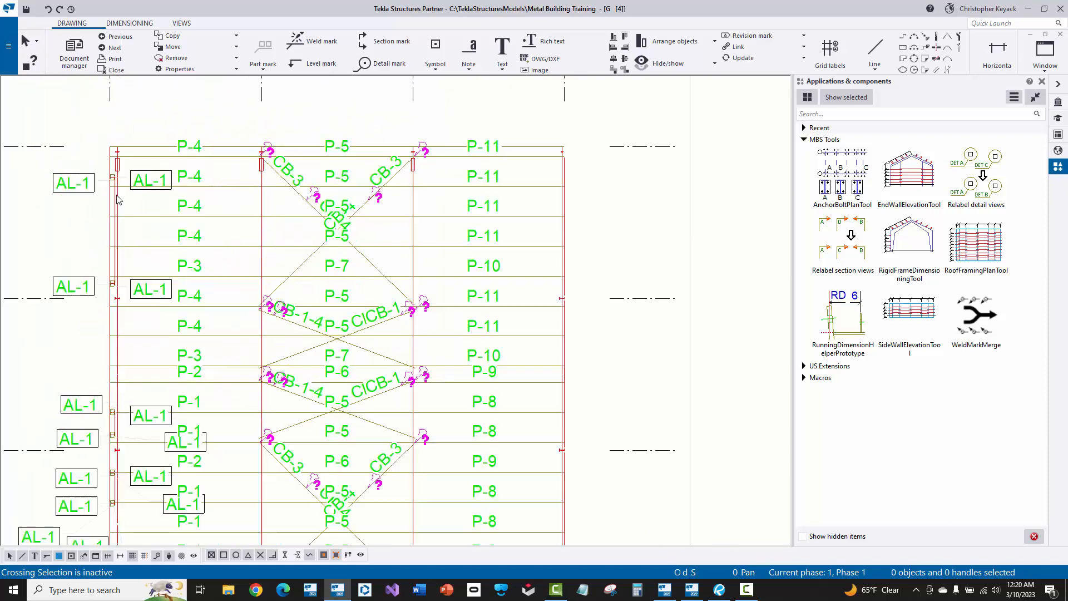
scroll(123, 195, "down", 4)
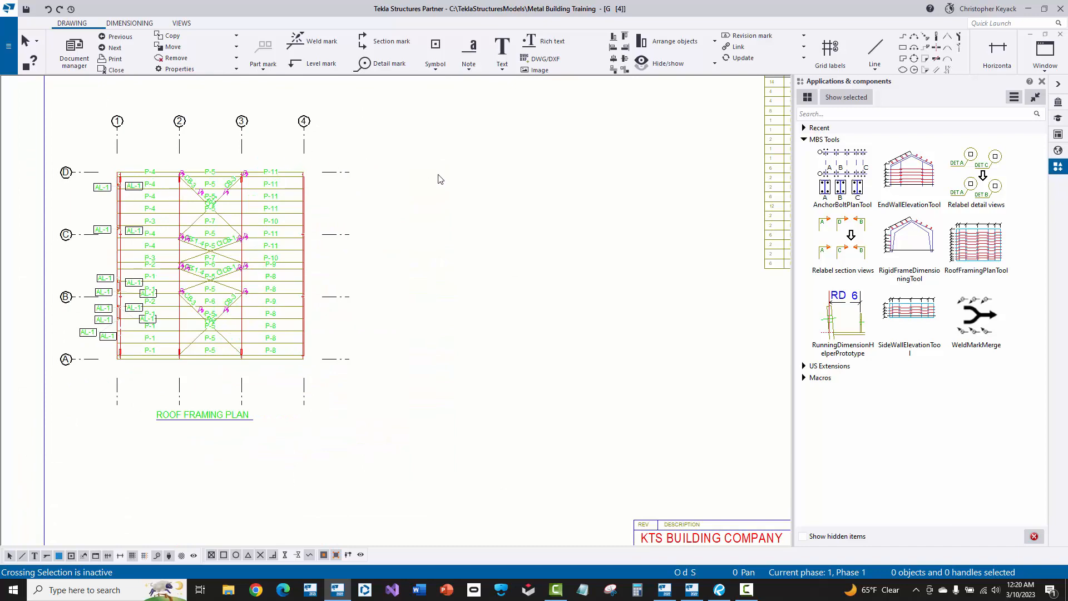
- Check the quantities, marks and profiles in the drawing's parts list and review the overall sheet layout
scroll(384, 186, "down", 3)
scroll(680, 122, "up", 5)
scroll(679, 119, "up", 4)
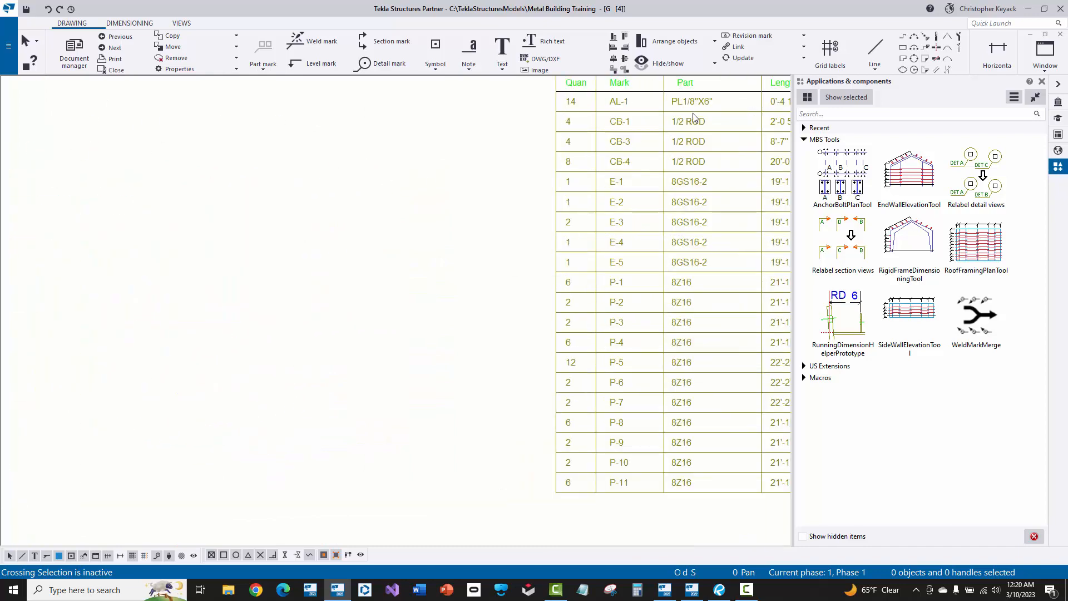
middle_click_drag(674, 123, 623, 130)
scroll(617, 127, "down", 5)
middle_click_drag(372, 210, 529, 160)
scroll(530, 158, "down", 2)
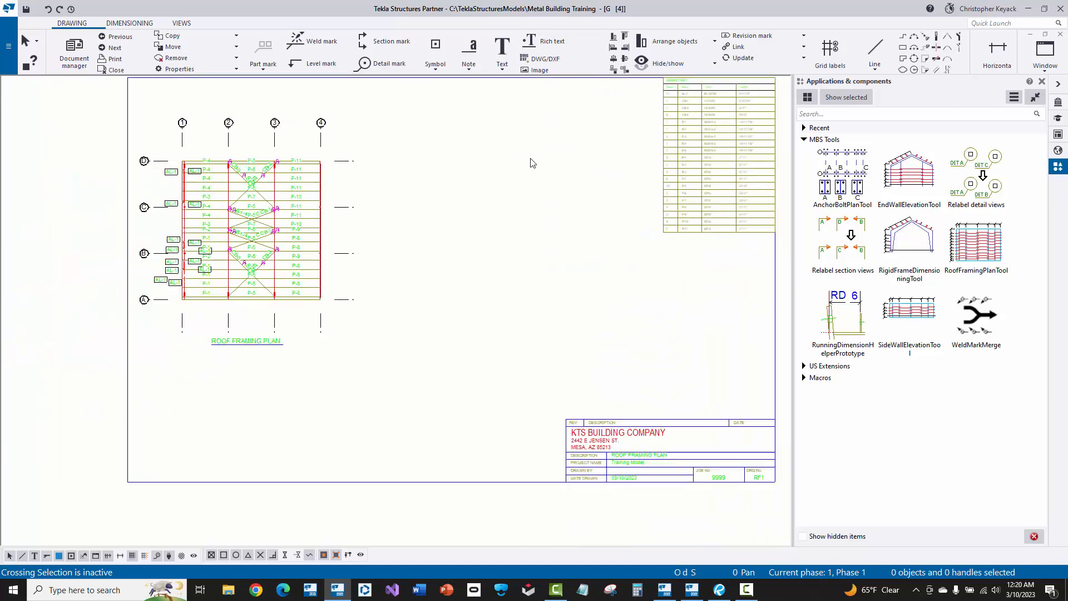
middle_click_drag(480, 188, 454, 209)
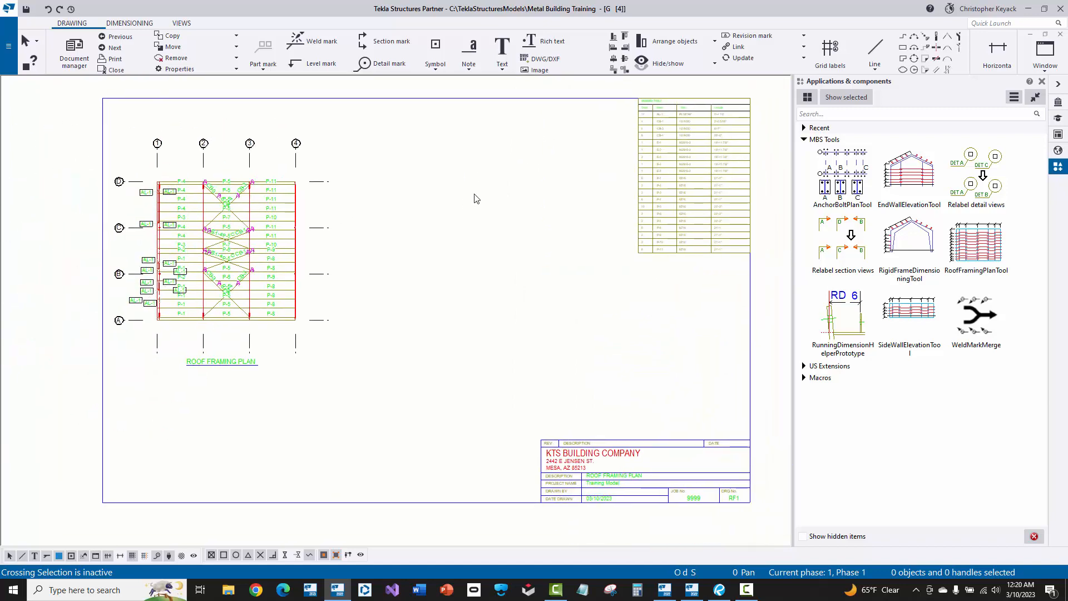
- Set the roof framing plan view's scale to 1/110 and reposition the enlarged view inside the drawing frame
left_click(337, 206)
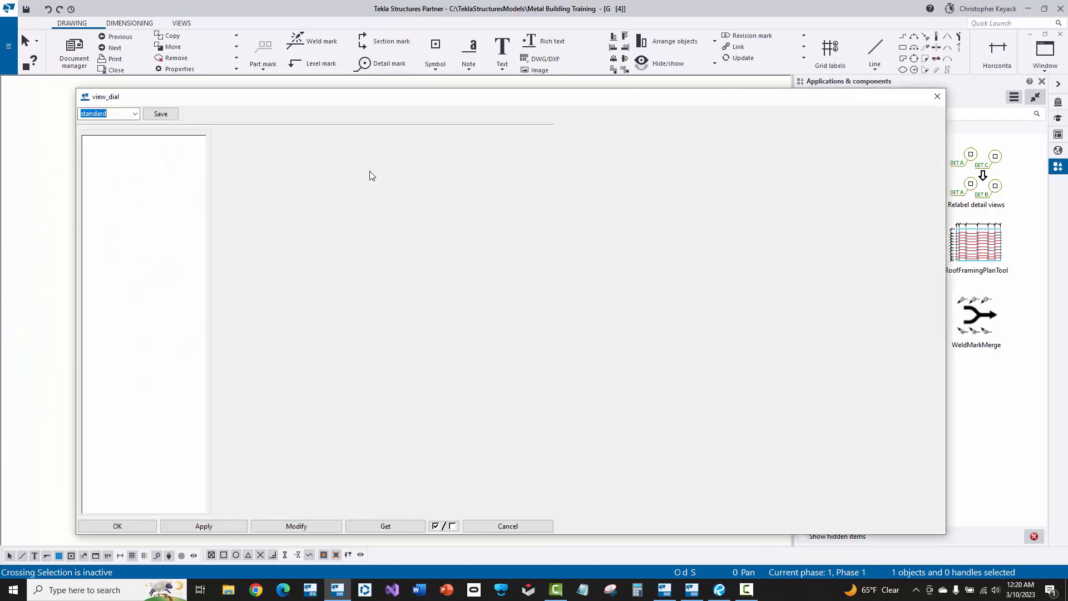
type("11")
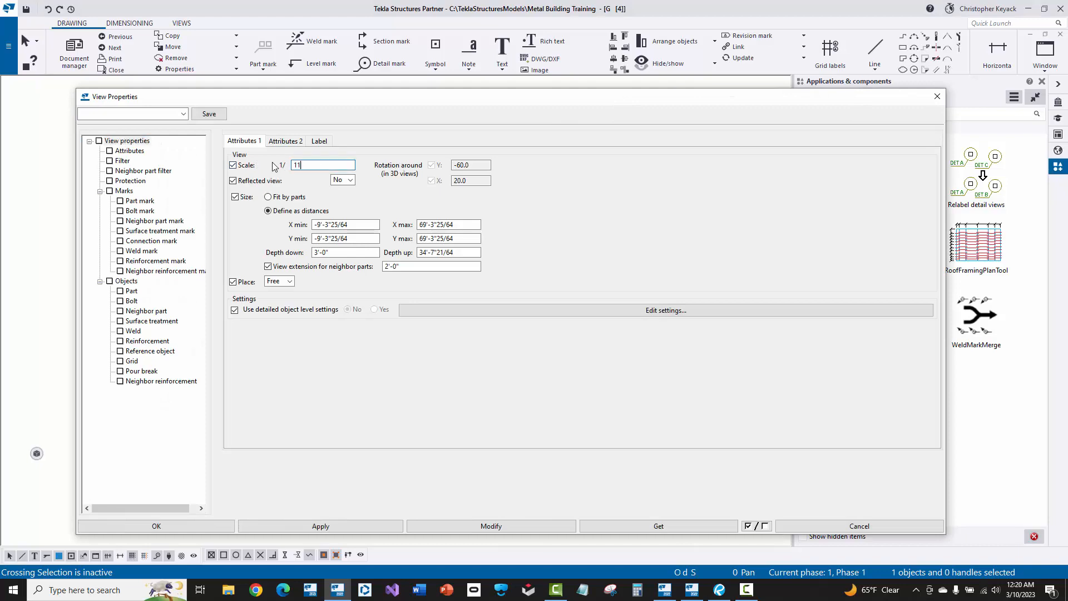
type("0")
left_click(426, 526)
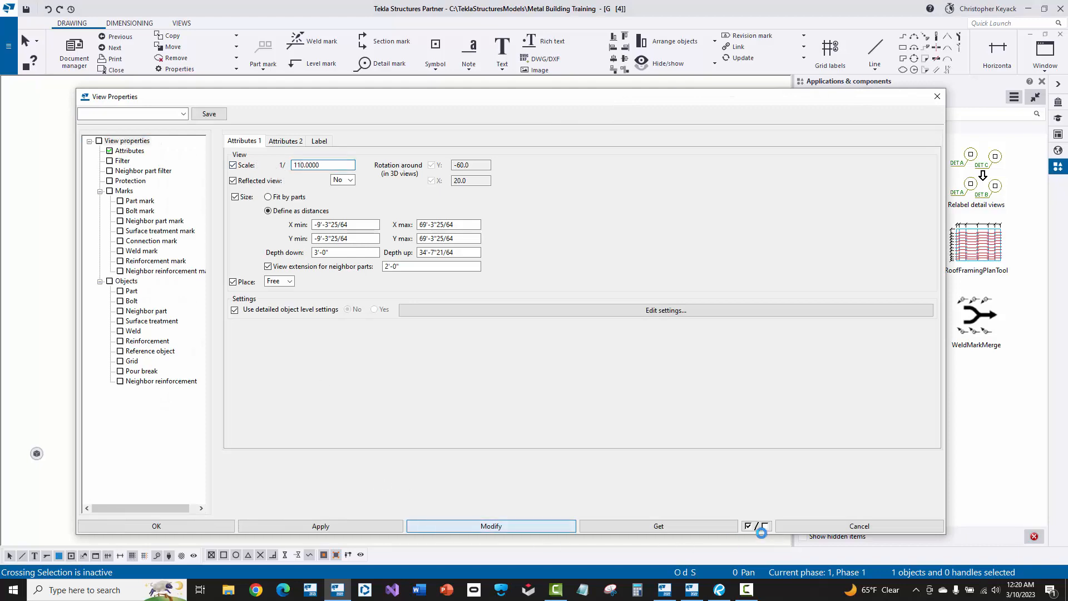
left_click(796, 527)
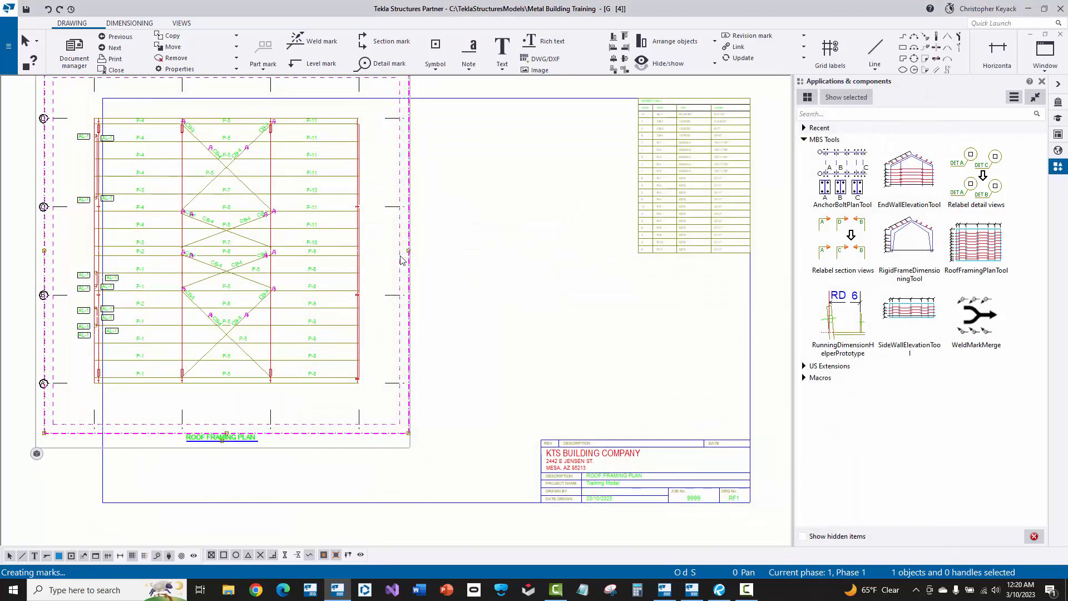
left_click(410, 229)
left_click_drag(451, 235, 531, 282)
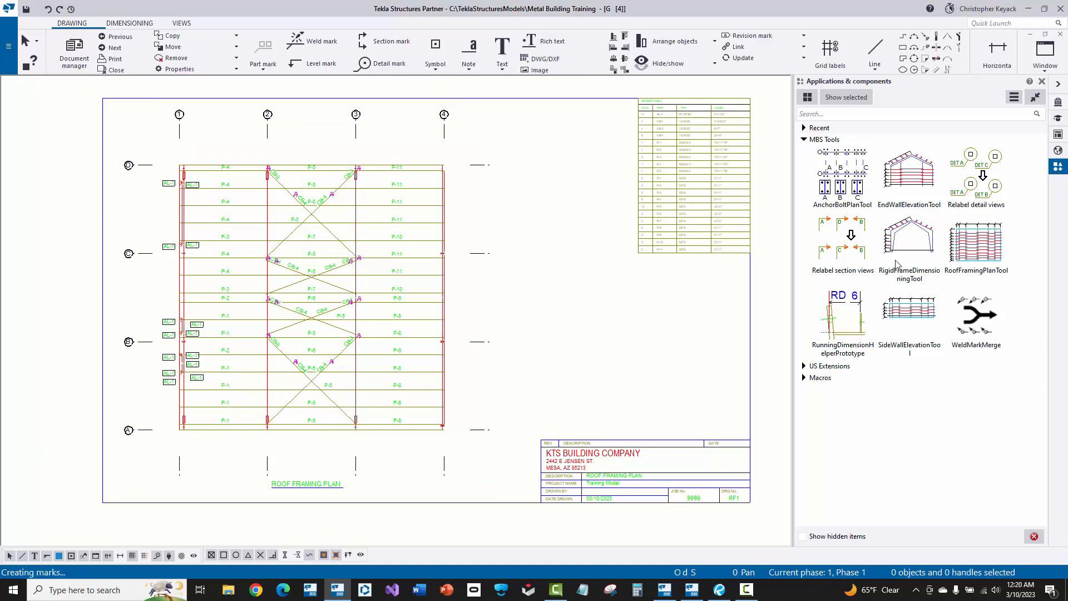
- Run the Roof framing plan tool with its standard settings to dimension the plan and draw offset purlins, and check the result
double_click(982, 242)
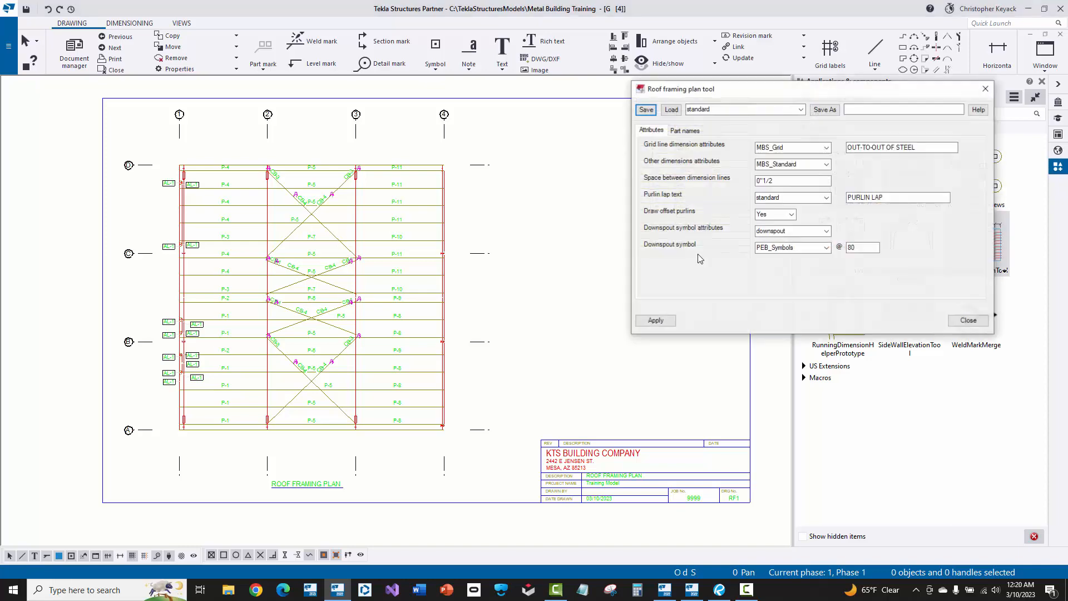
left_click(685, 131)
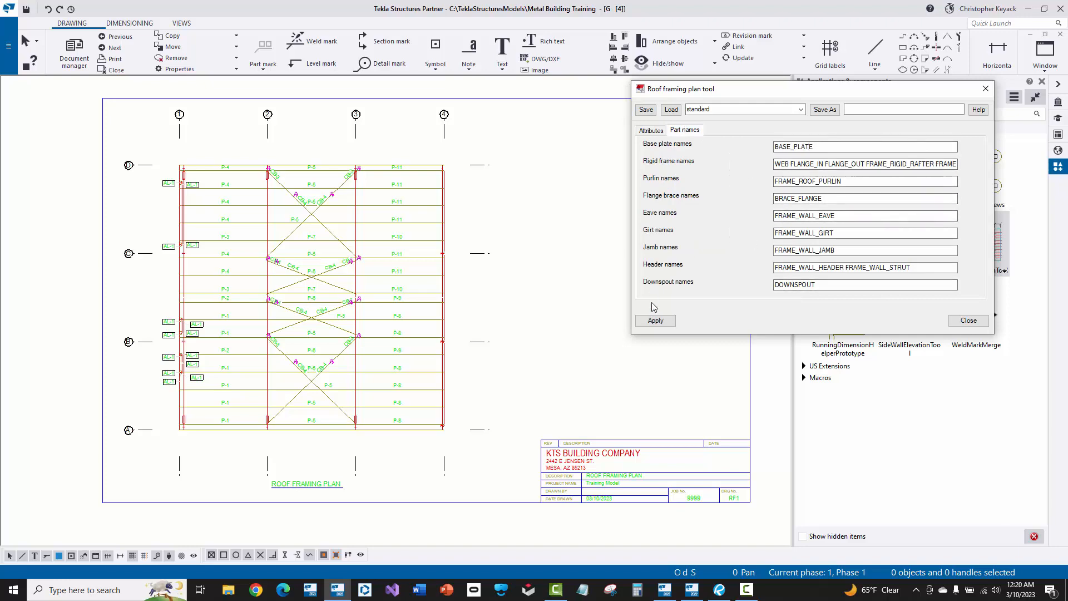
left_click(655, 320)
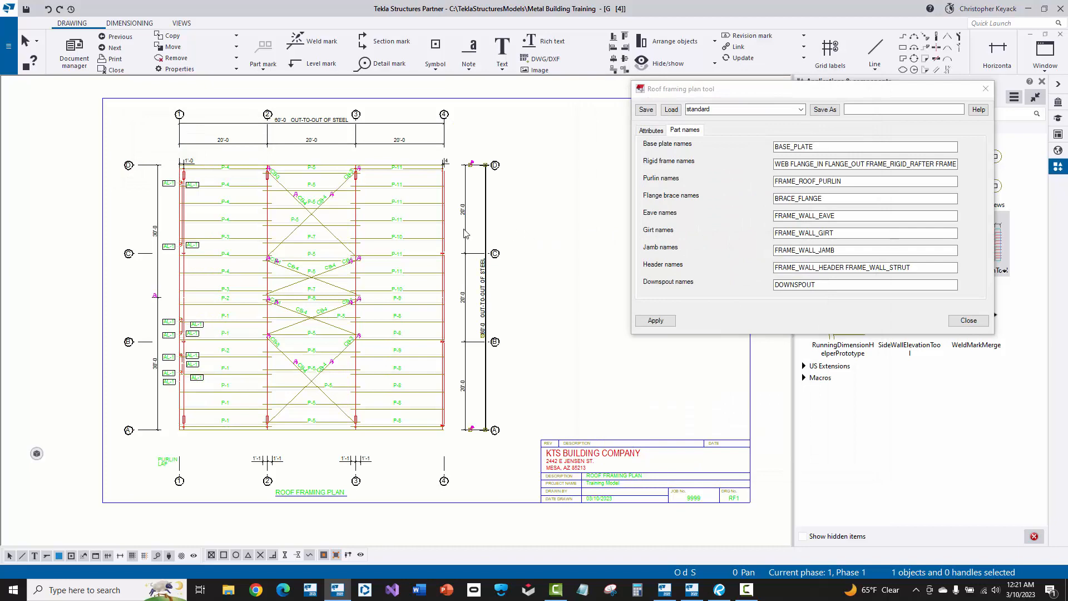
scroll(388, 164, "up", 5)
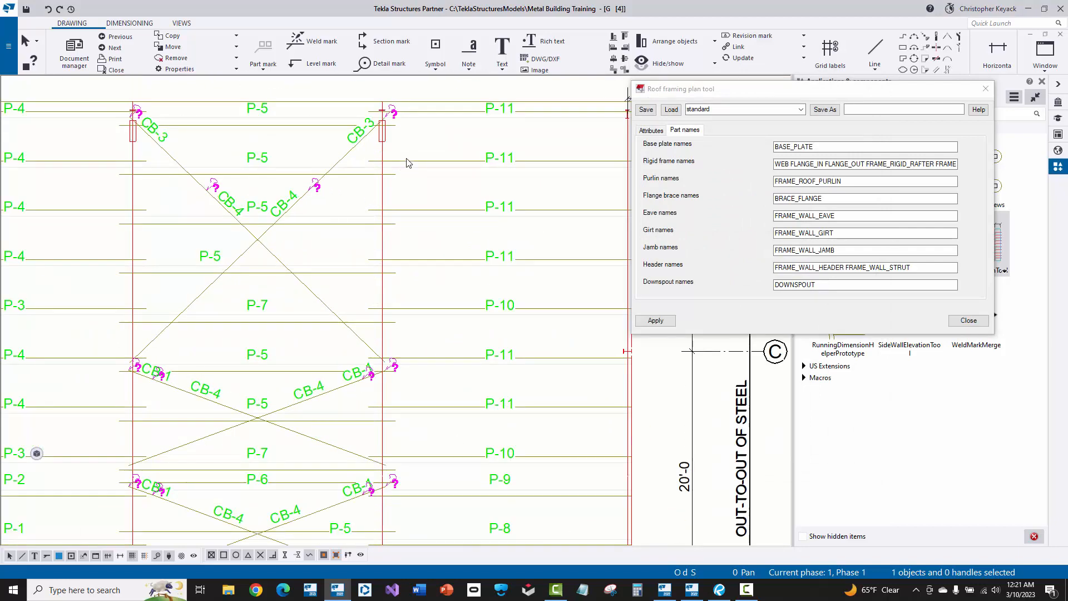
scroll(403, 168, "down", 5)
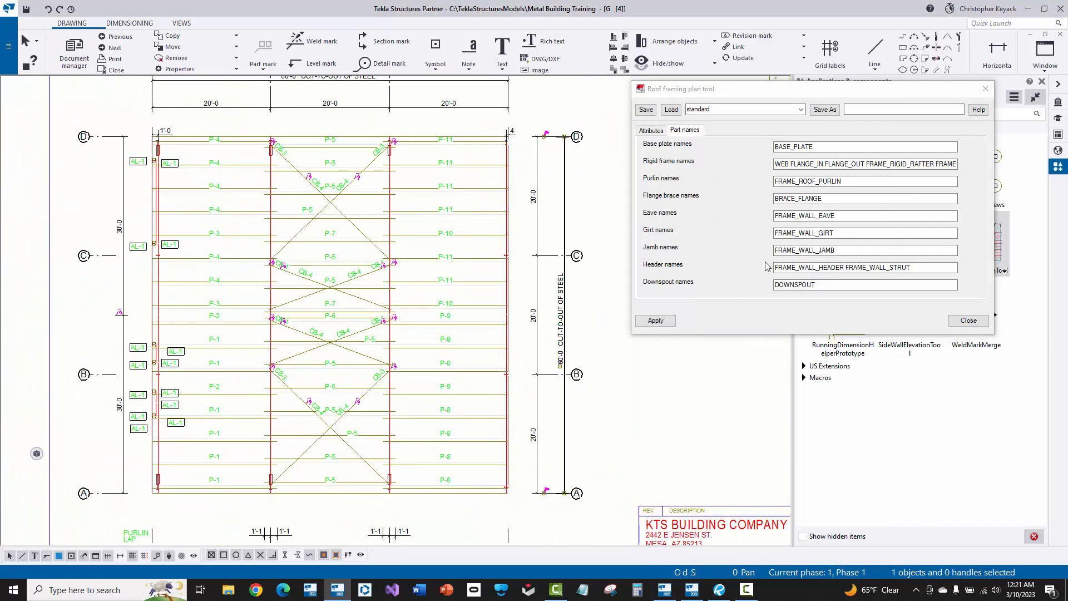
left_click(950, 321)
scroll(651, 184, "down", 3)
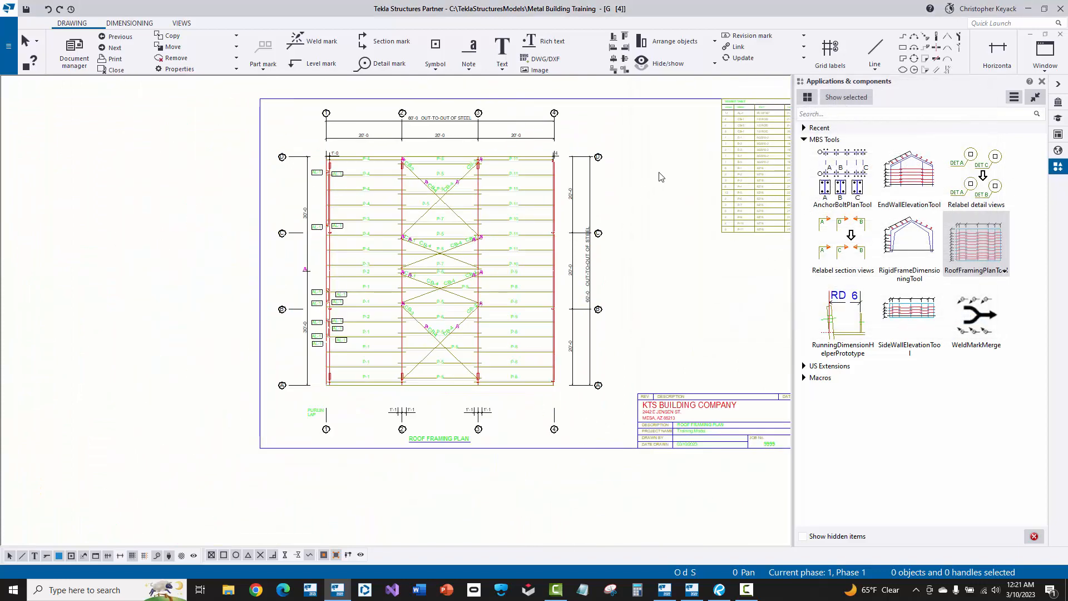
middle_click_drag(521, 204, 519, 204)
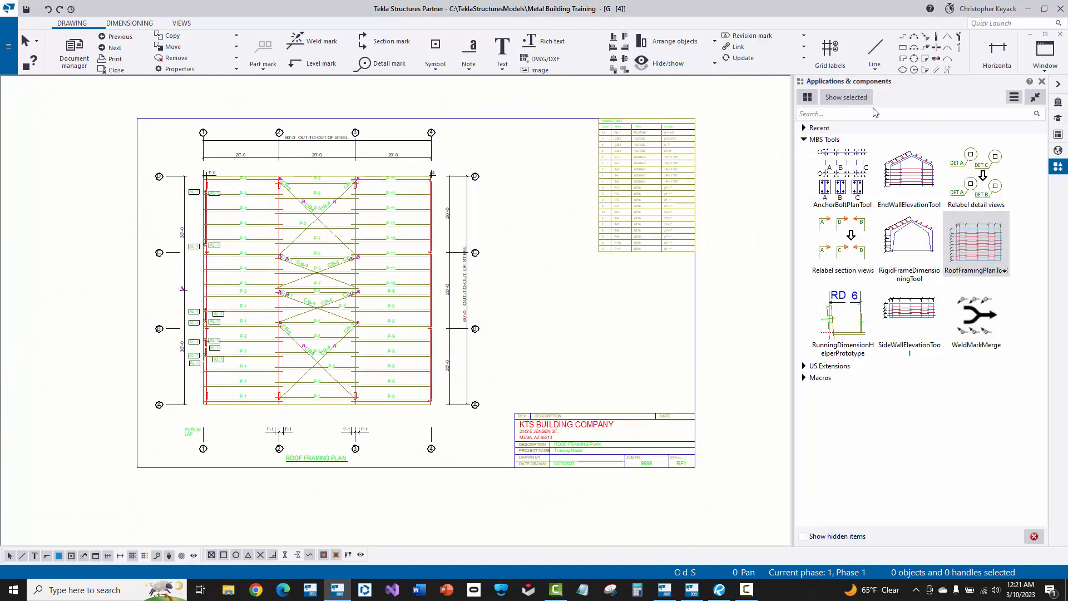
- Close the roof framing plan drawing and its model view, and maximize the 3D model view
left_click(1061, 34)
left_click(280, 330)
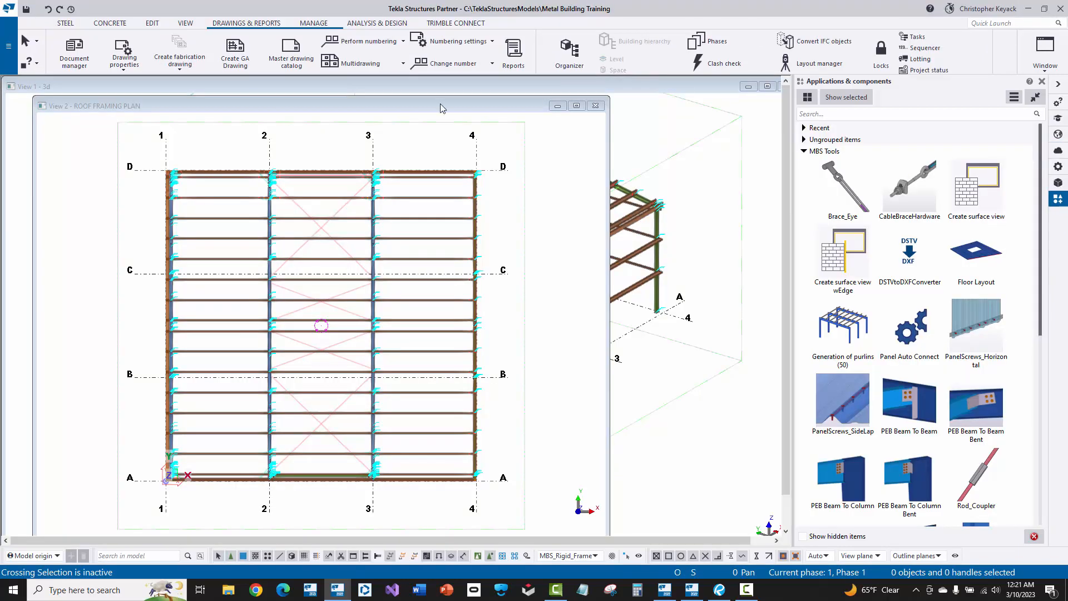
left_click(596, 105)
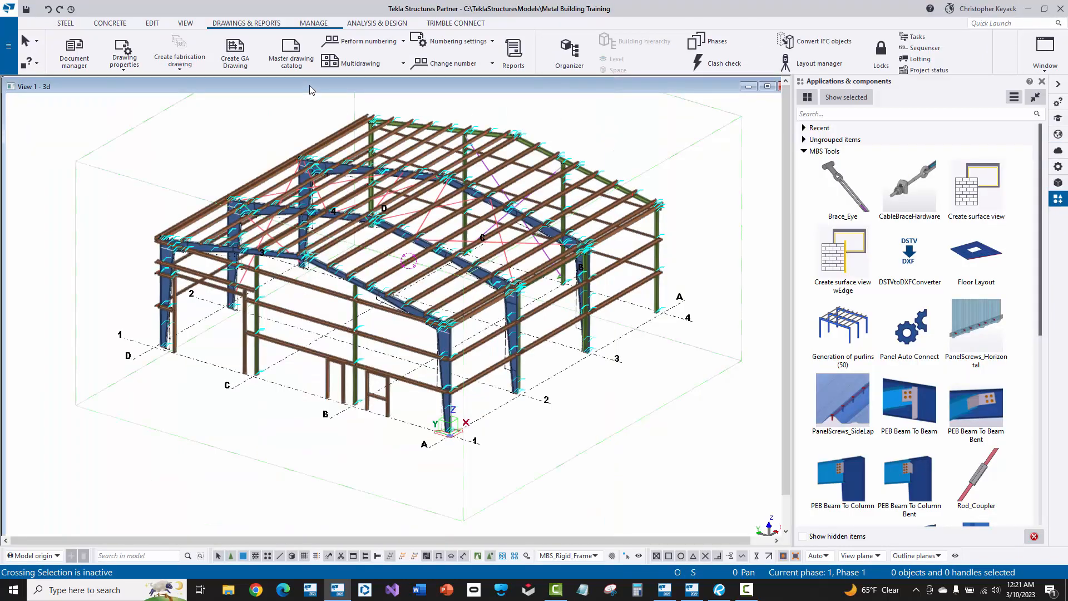
double_click(311, 90)
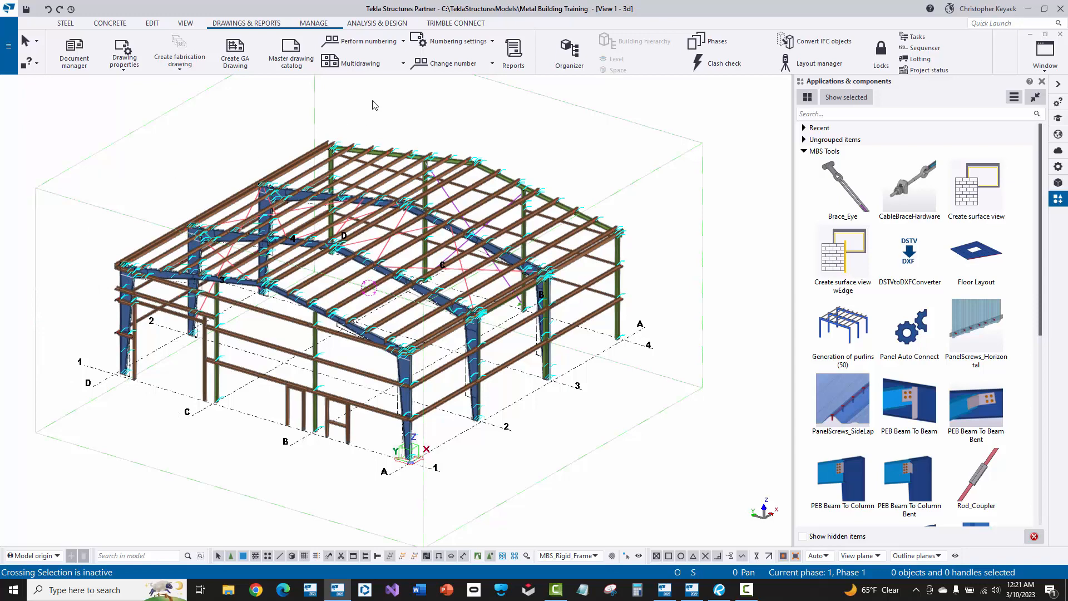
- Load the MBS_End Wall view properties with the view name END WALL 1 and apply the settings
left_click(185, 24)
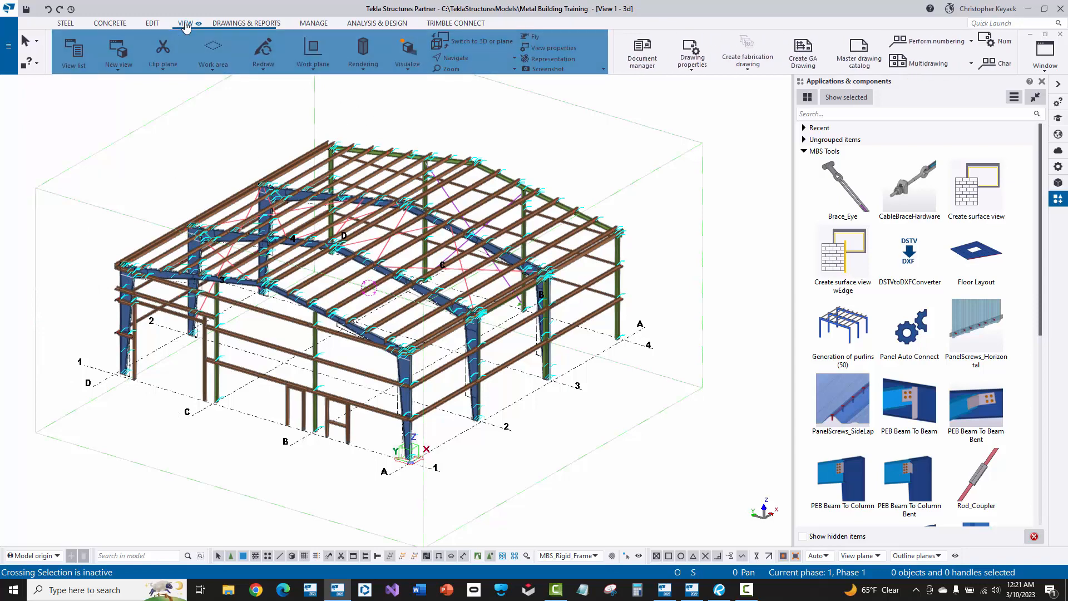
left_click(551, 47)
left_click(318, 144)
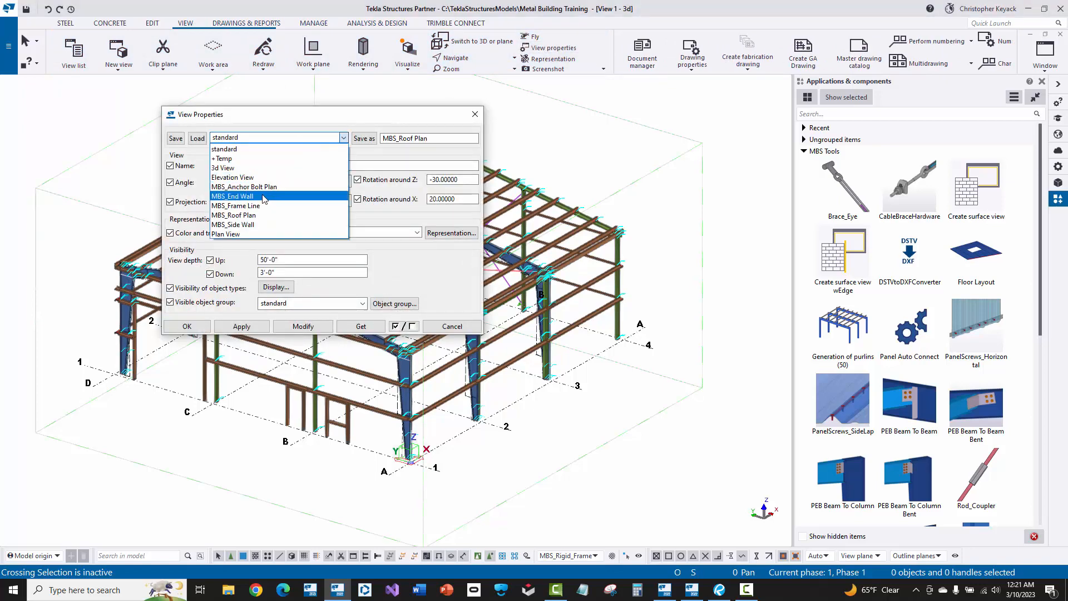
left_click(263, 196)
left_click(198, 138)
left_click(311, 165)
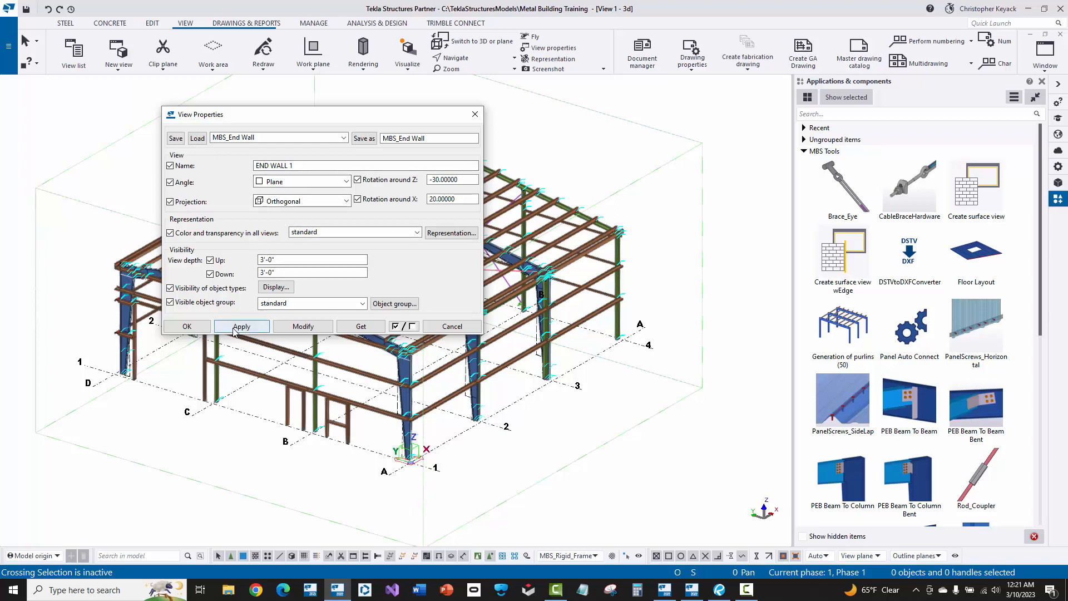
left_click(187, 326)
scroll(142, 400, "up", 2)
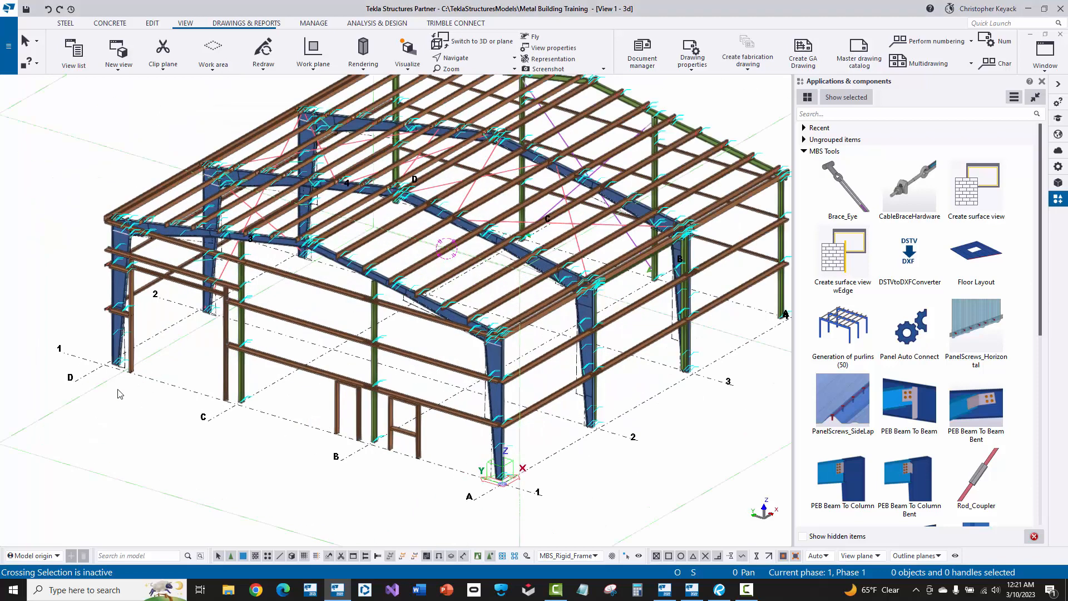
- Create the END WALL 1 view using two points along grid line 1, from the grid D end to the grid A end
left_click(119, 60)
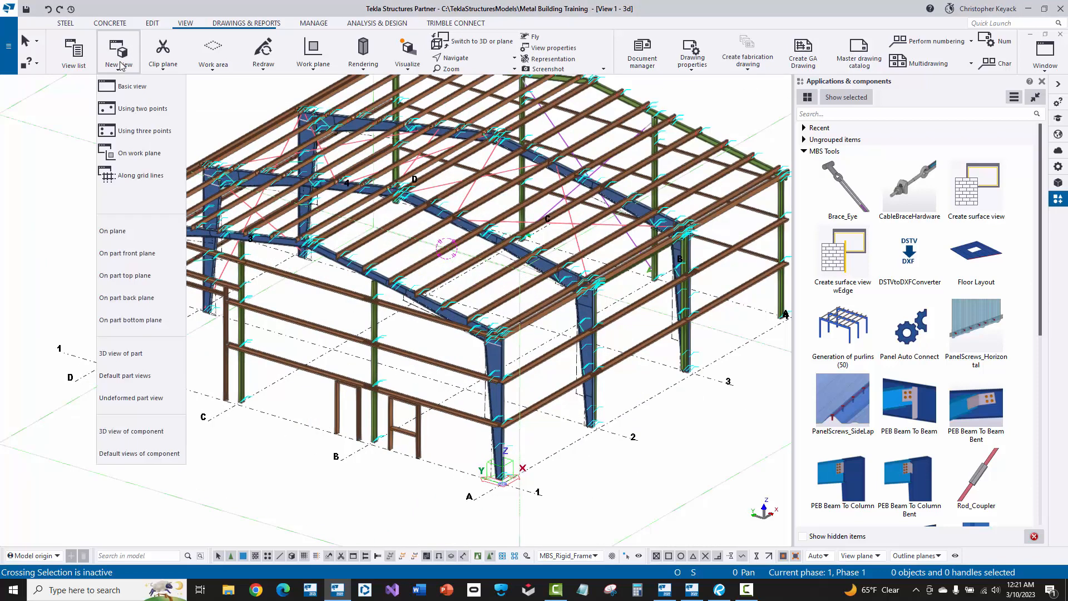
left_click(159, 114)
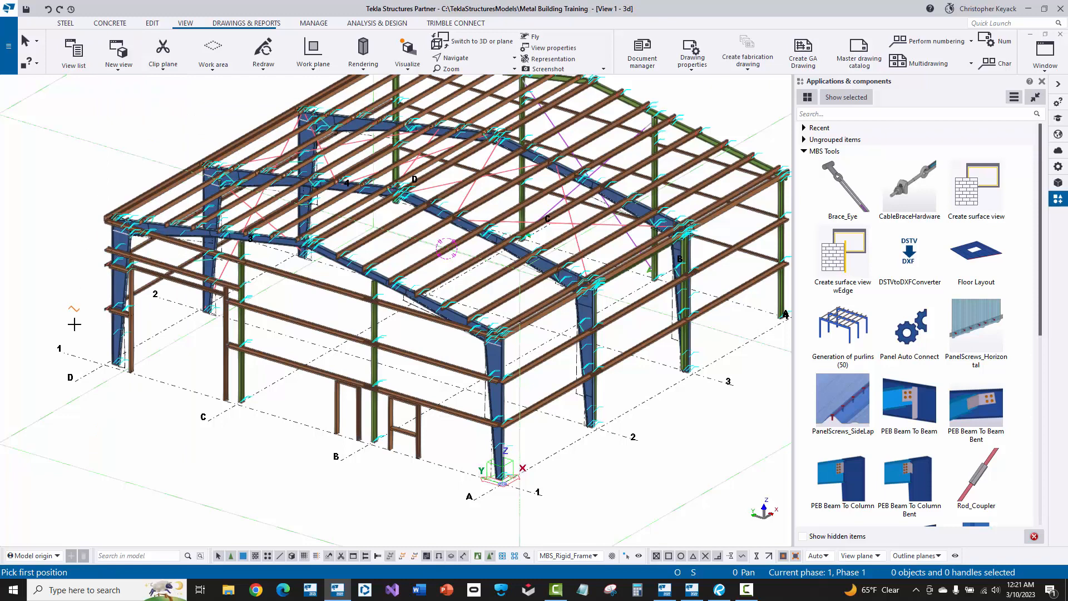
left_click(80, 356)
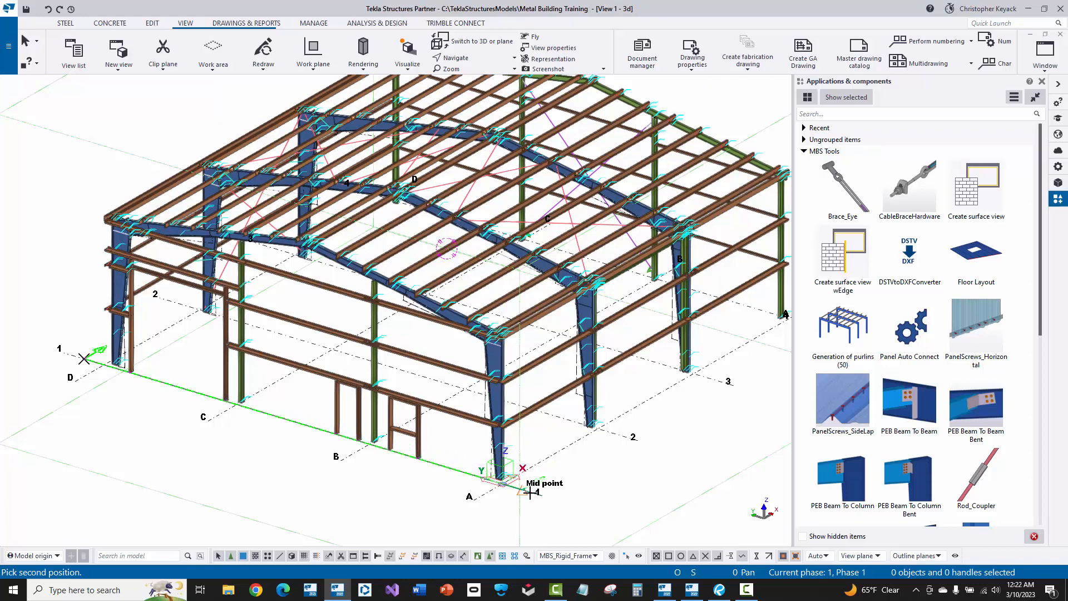
left_click(530, 491)
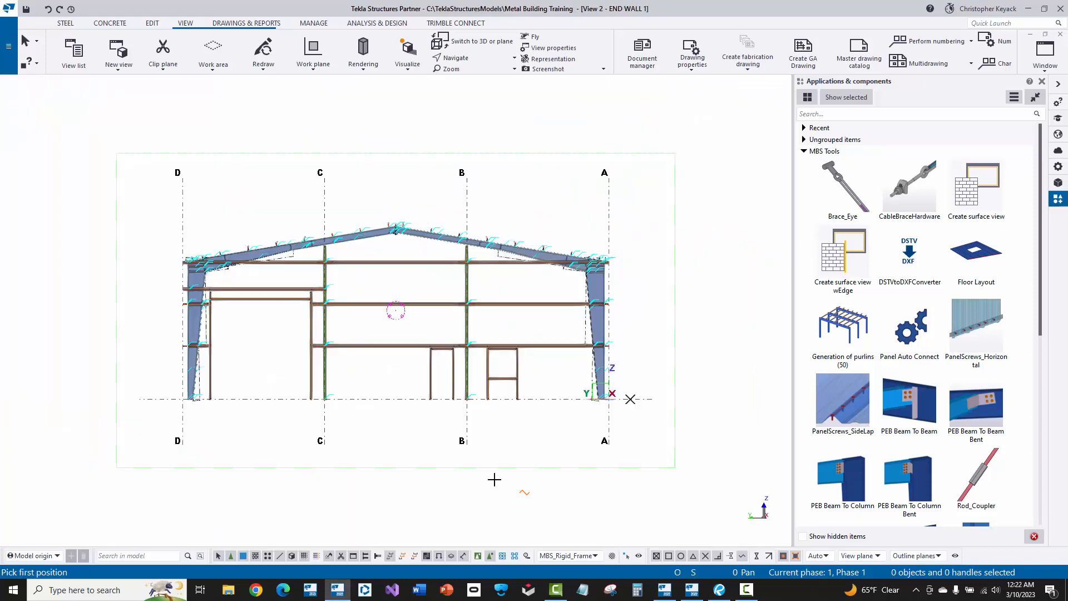
right_click(344, 115)
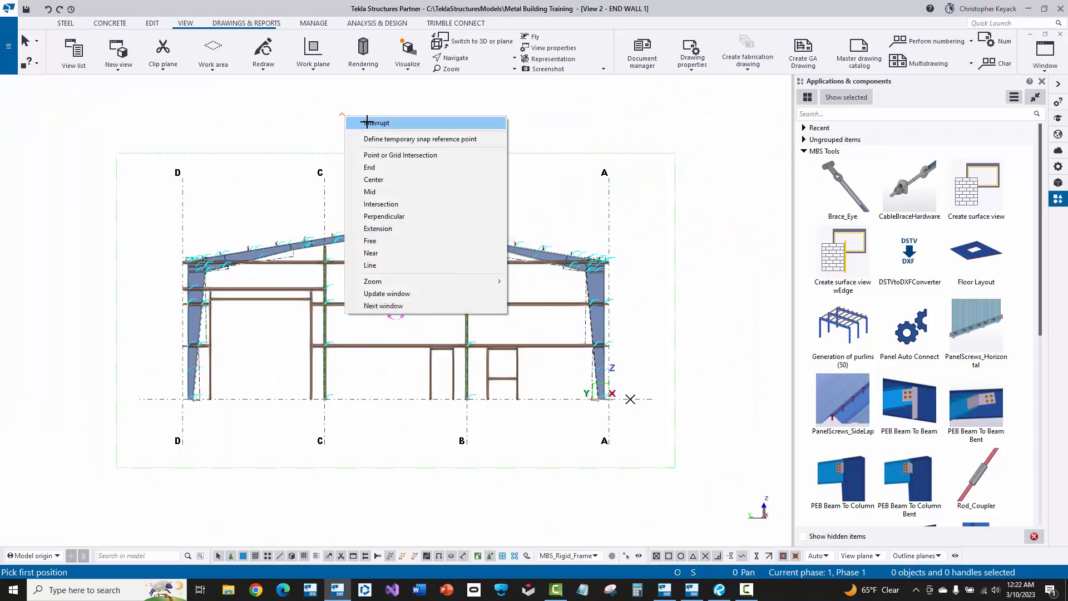
left_click(367, 123)
scroll(358, 361, "up", 3)
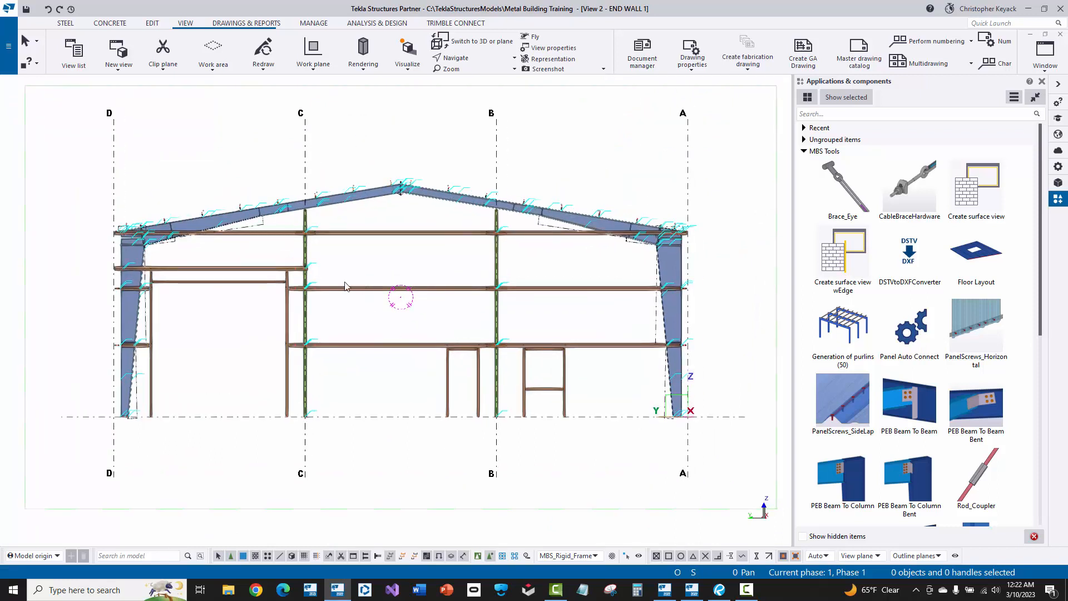
- Start a general arrangement drawing from the END WALL 1 view and load the MBS_EndWall drawing properties
left_click(236, 24)
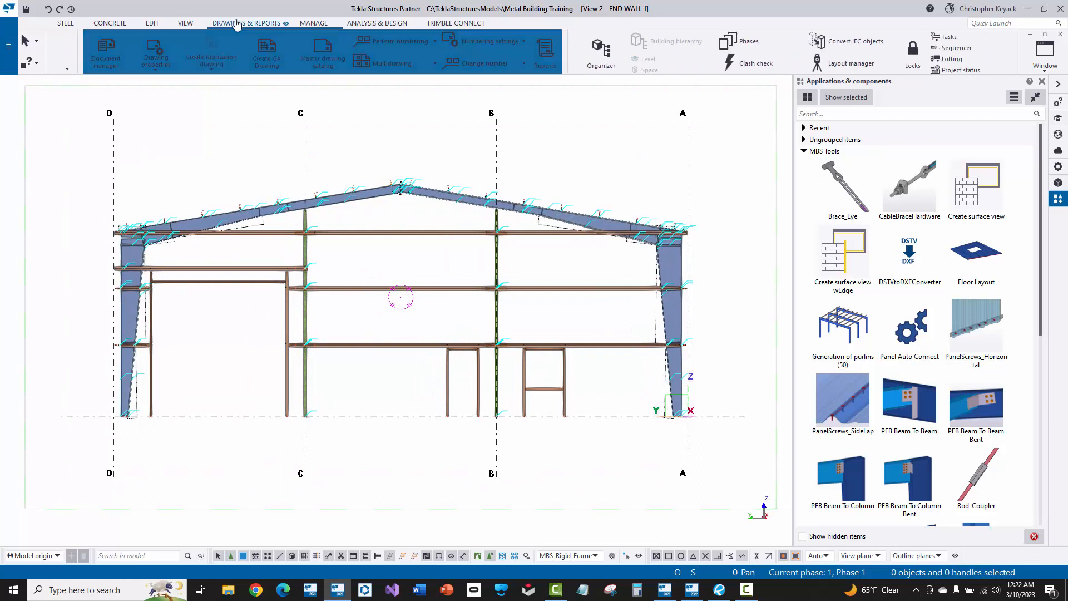
left_click(235, 53)
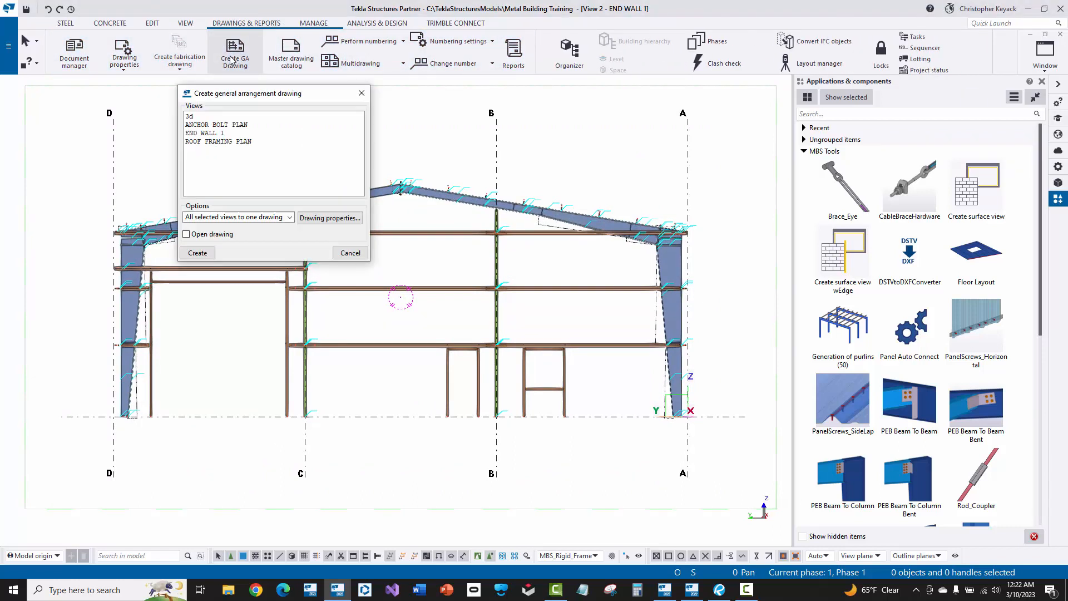
left_click(207, 132)
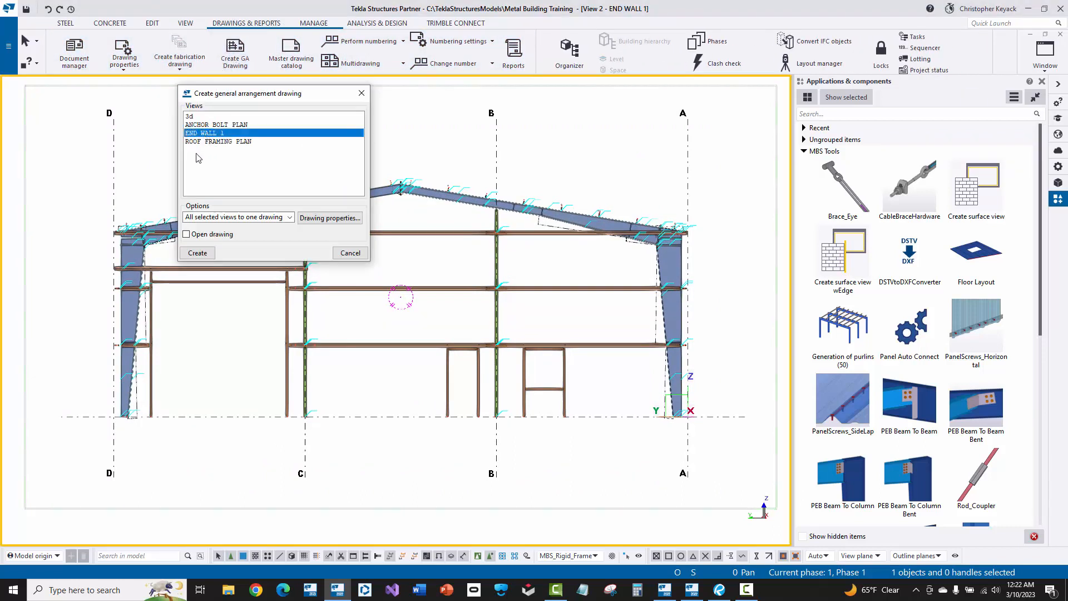
left_click(328, 219)
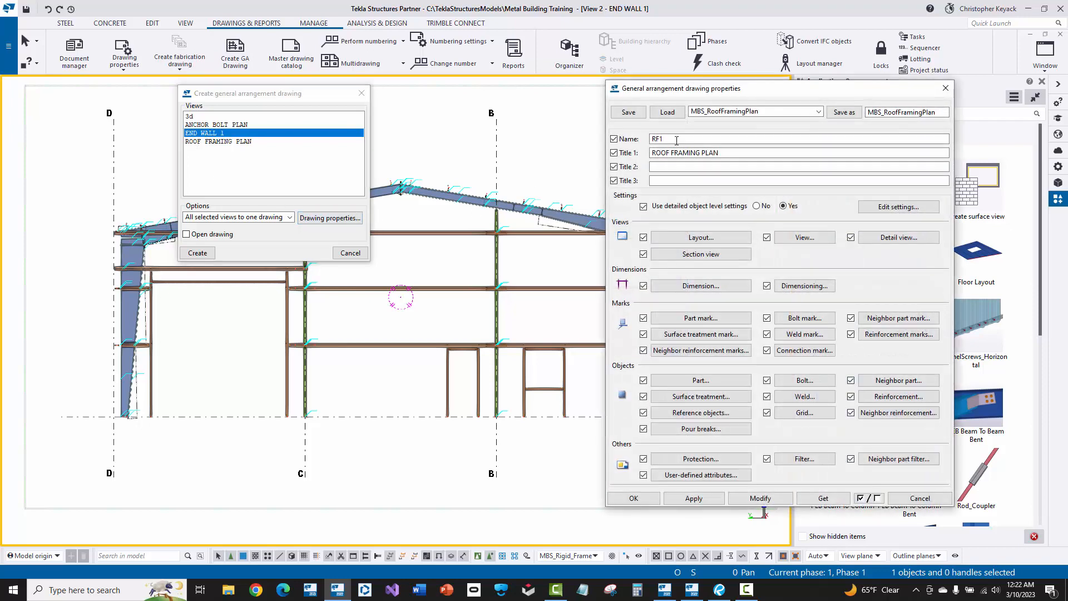
left_click(726, 112)
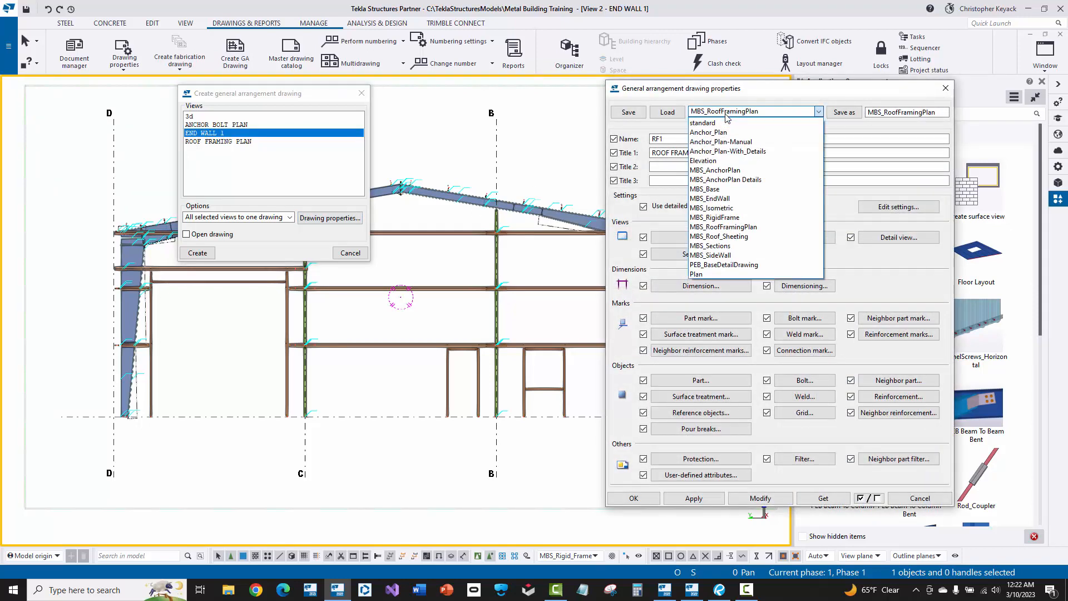
left_click(712, 198)
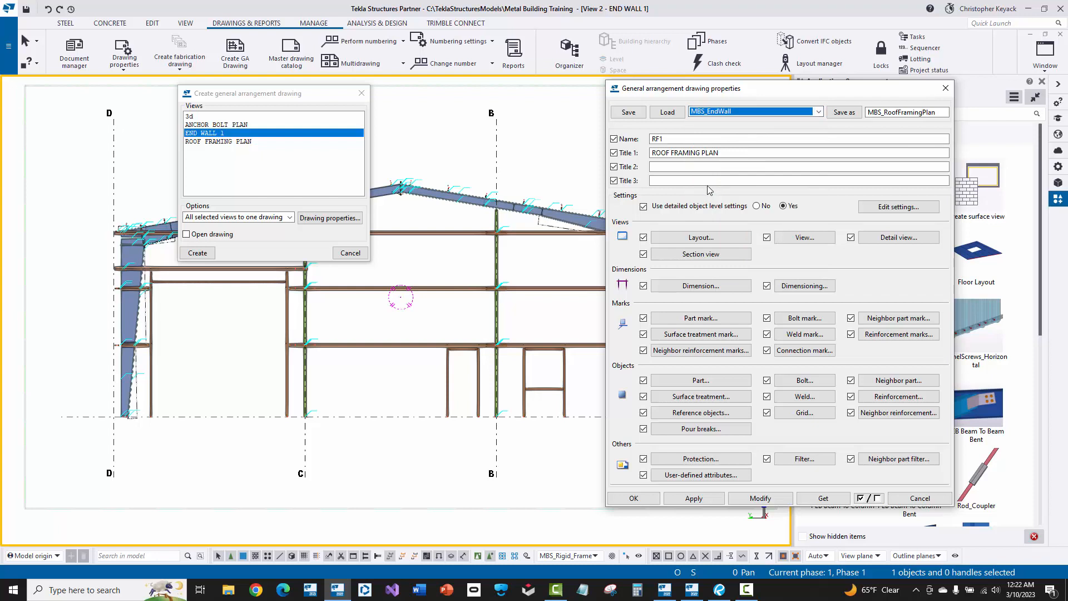
left_click(667, 112)
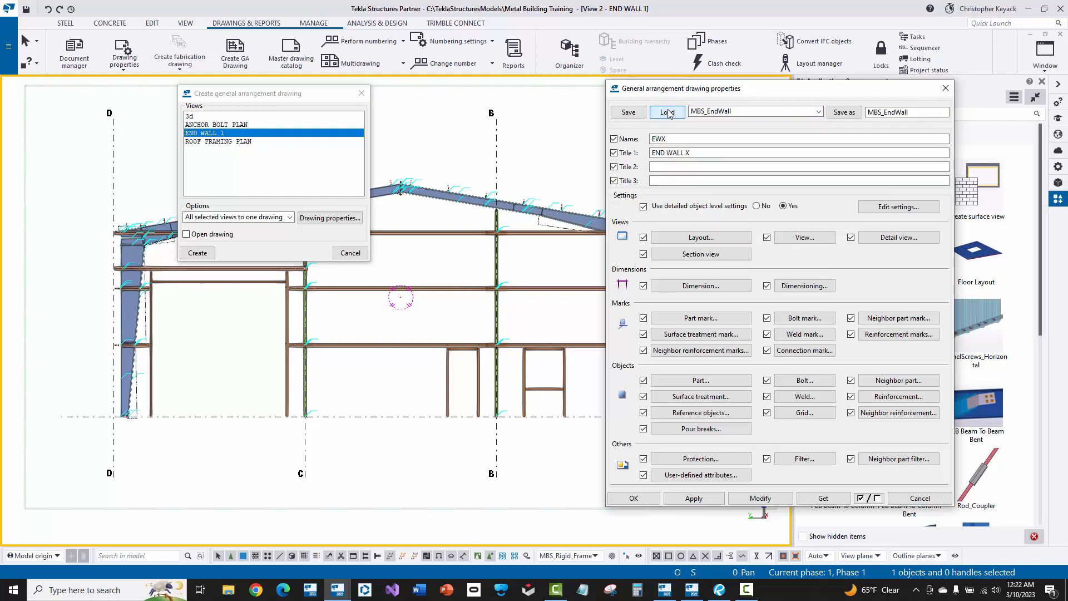
- Name the drawing EW1 with Title 1 END WALL 1, apply the properties, and create the drawing so that it opens
left_click(692, 139)
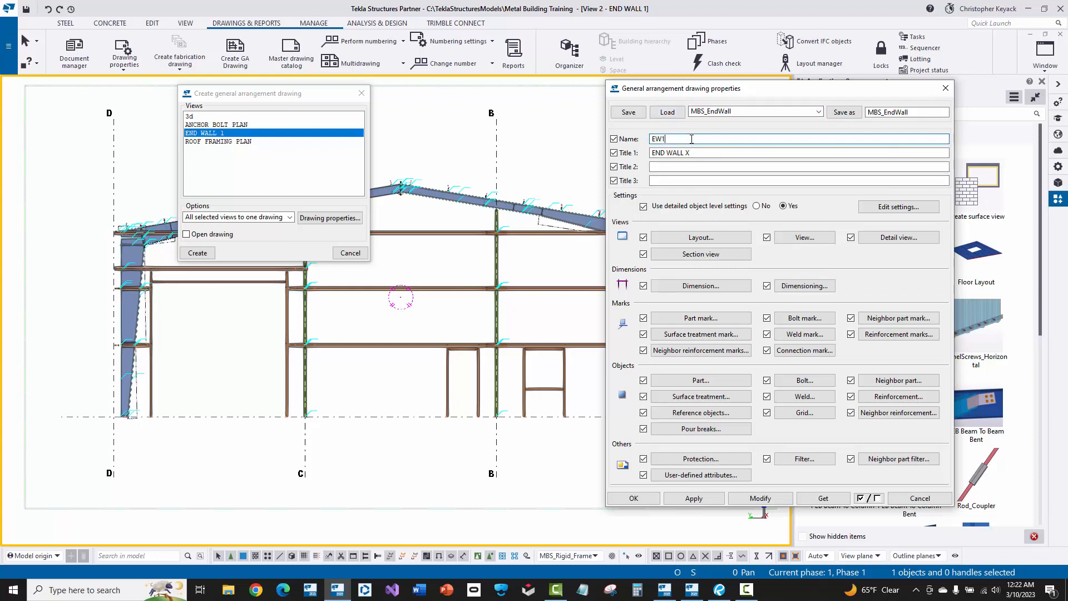
left_click(694, 153)
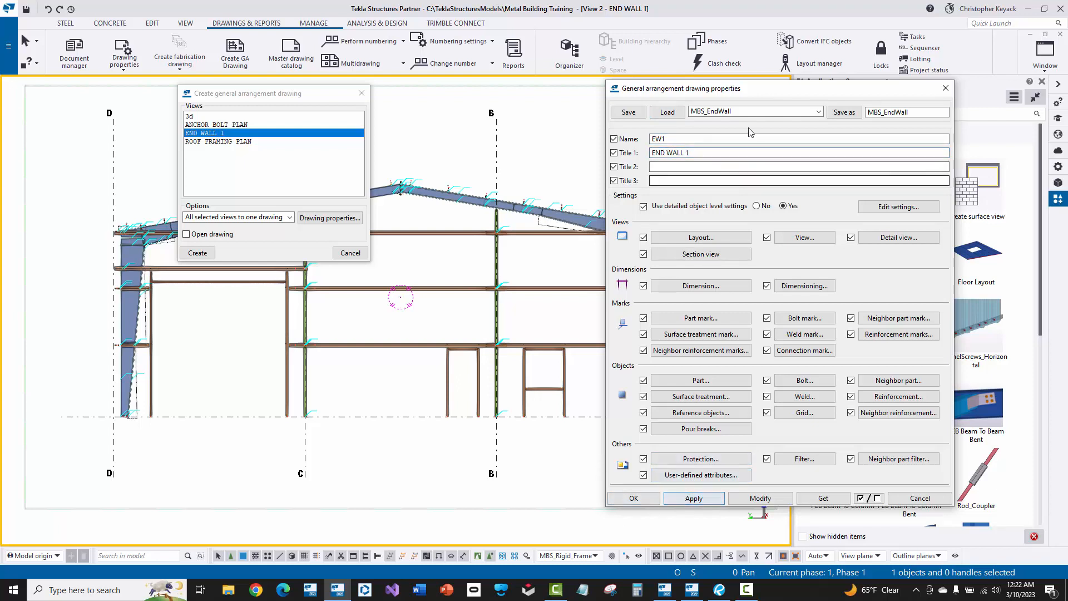
left_click(645, 500)
left_click(186, 235)
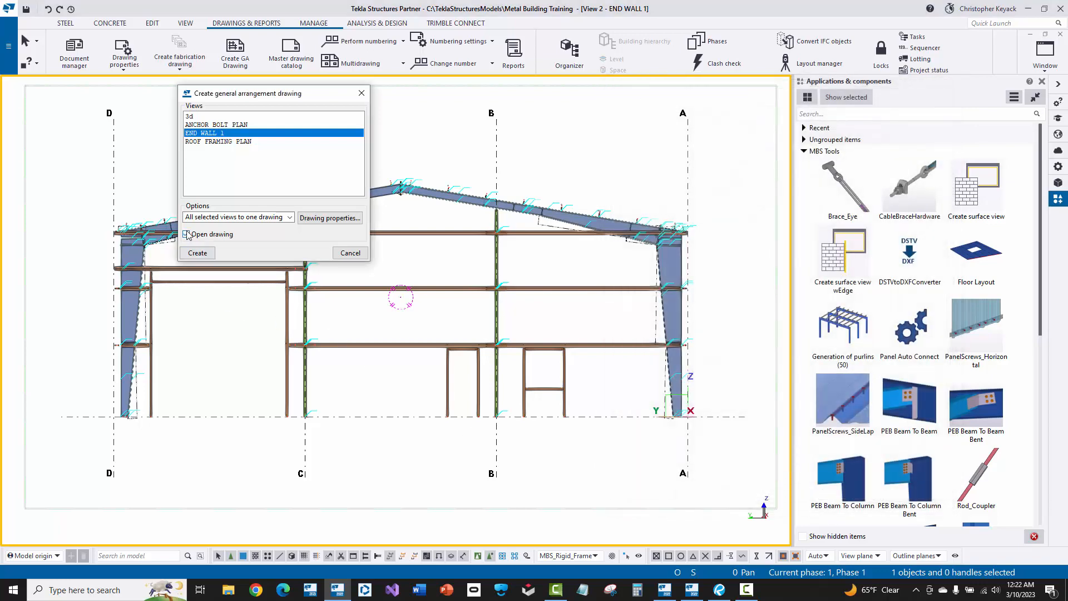
left_click(193, 254)
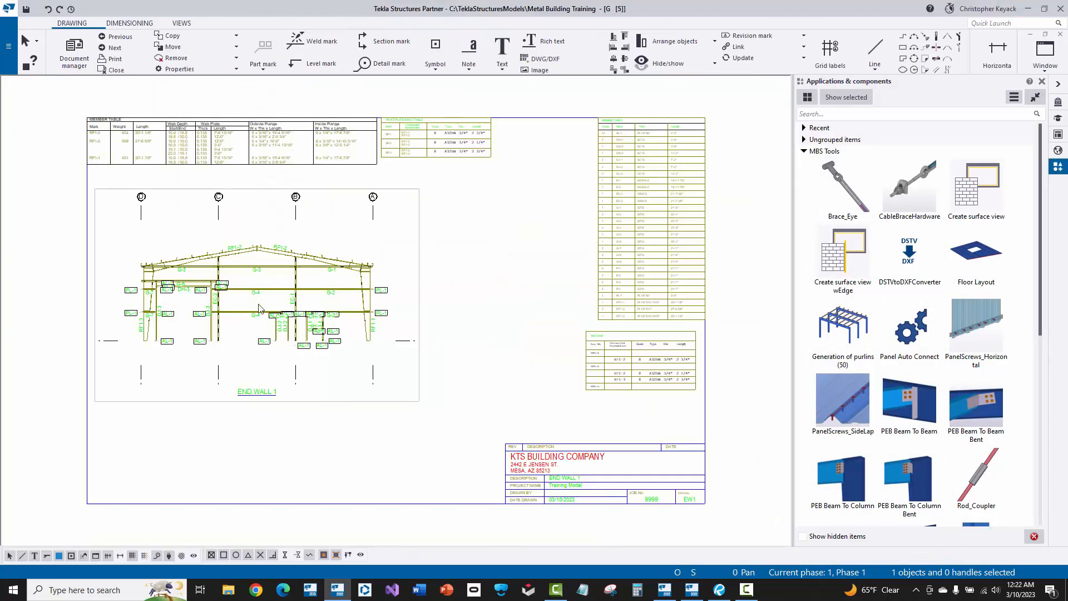
- Examine the member tables, splice plate and bolt table, and bolt table on the end wall drawing
scroll(185, 137, "up", 4)
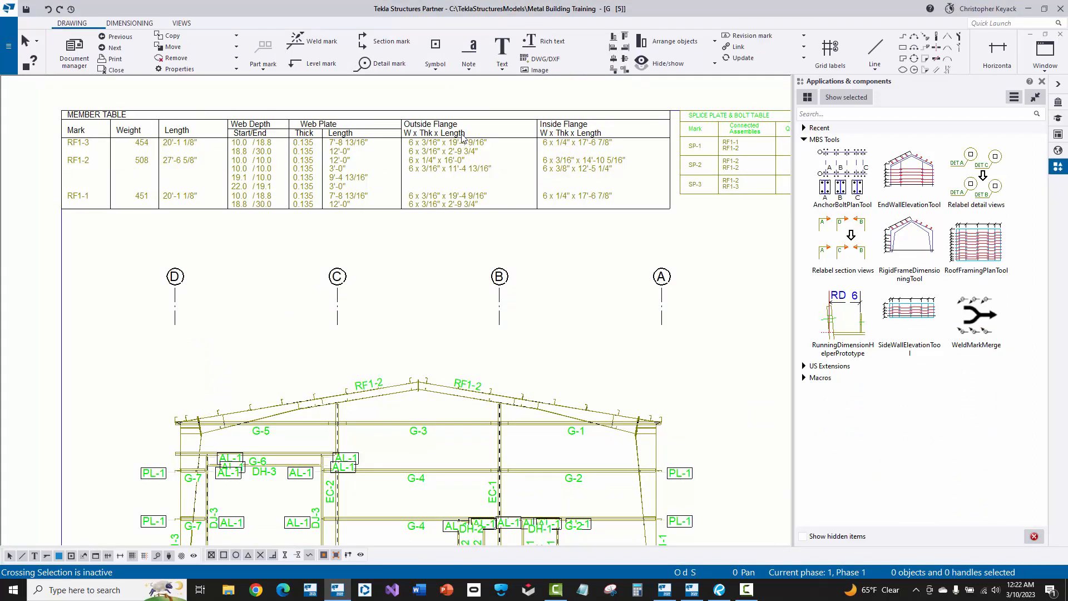
middle_click_drag(461, 134, 455, 129)
scroll(331, 158, "down", 1)
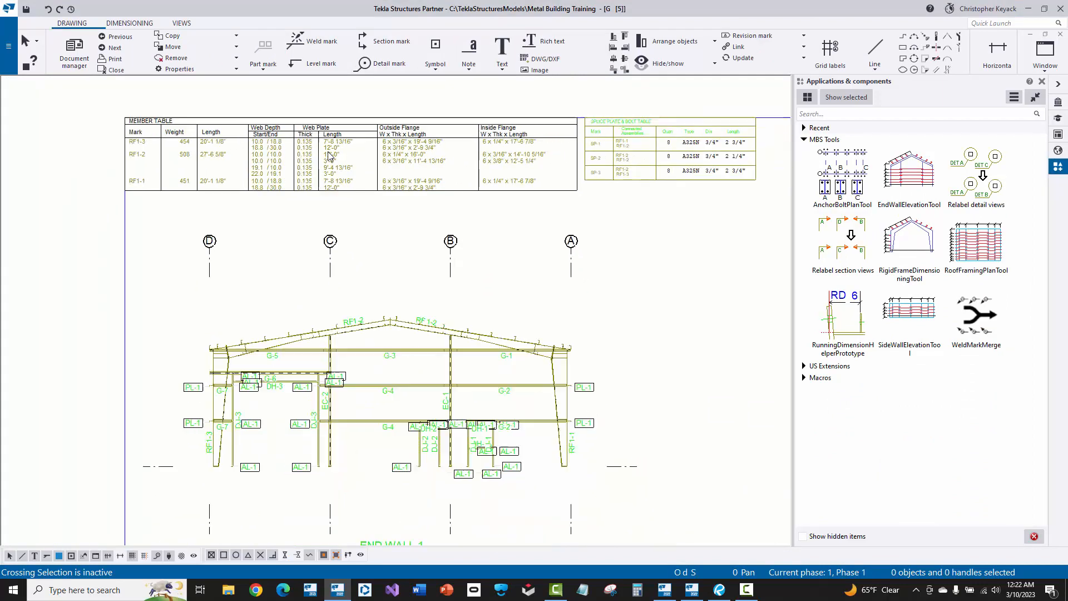
scroll(559, 152, "up", 5)
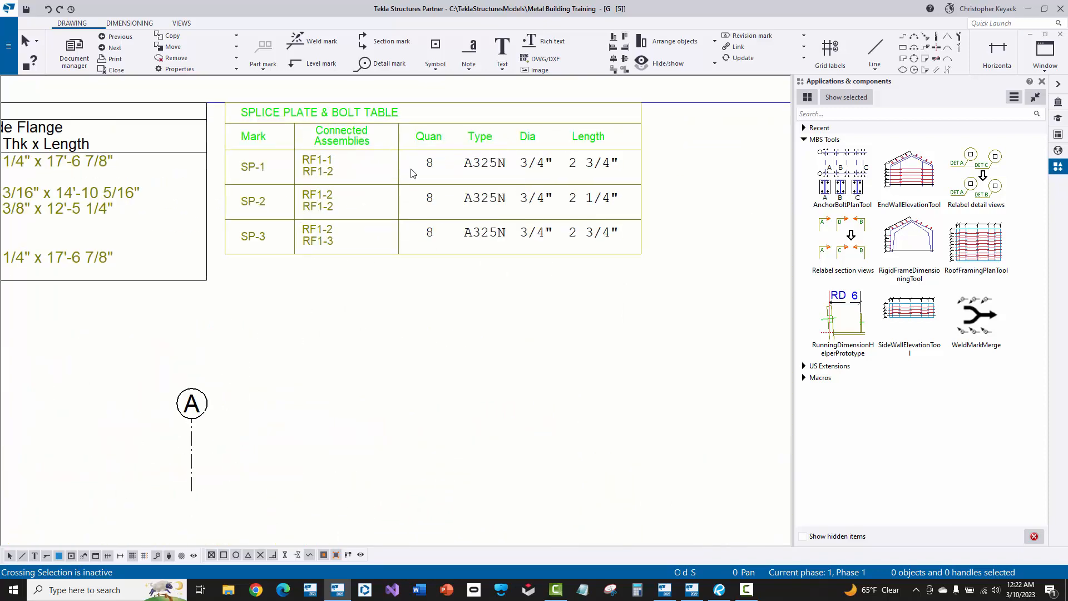
scroll(413, 173, "down", 4)
scroll(644, 231, "down", 1)
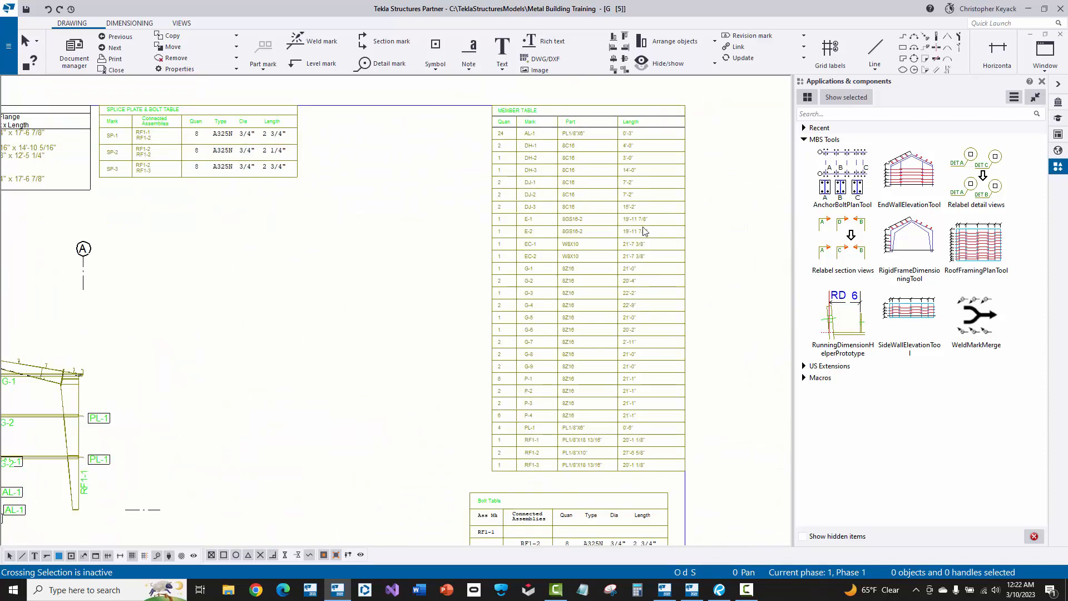
middle_click_drag(543, 393, 552, 259)
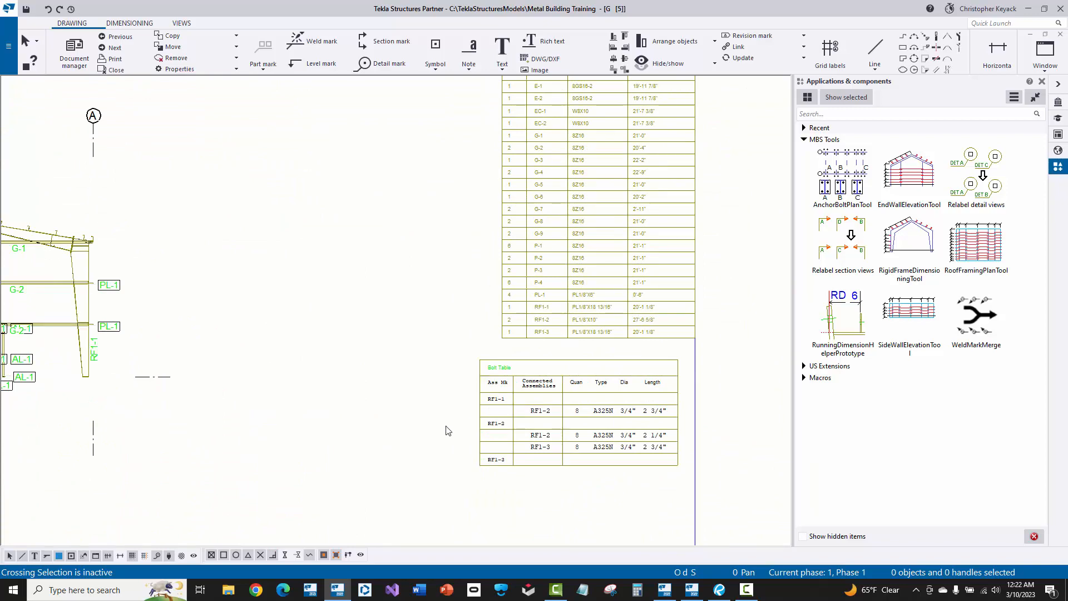
scroll(601, 262, "down", 5)
- Move the two overlapping AL-1 part marks near column EC-2 apart so they are readable
scroll(189, 252, "up", 4)
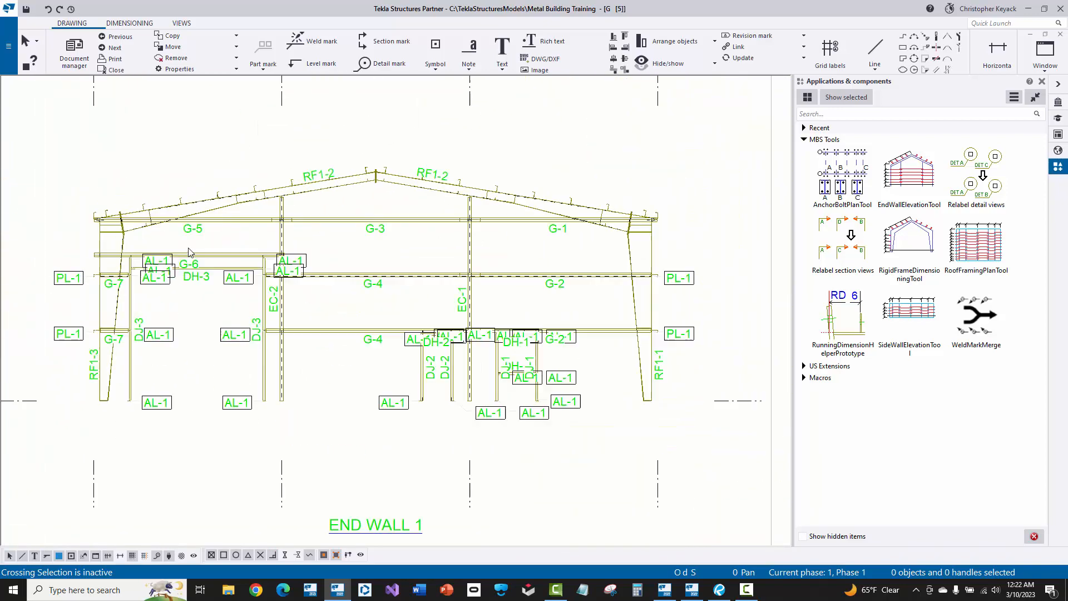
scroll(188, 252, "up", 1)
left_click(310, 210)
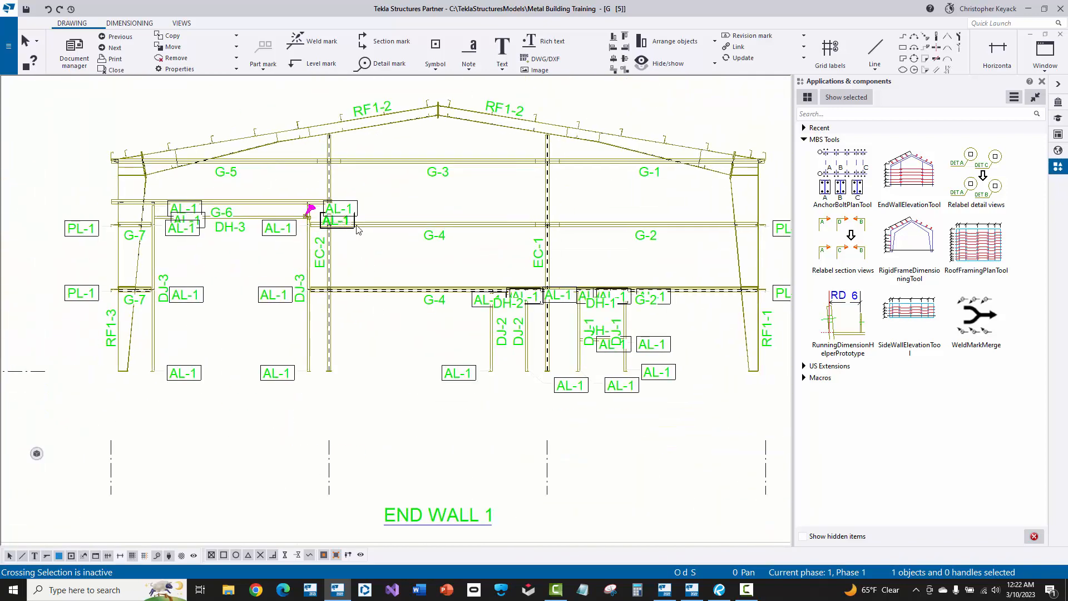
mouse_move(349, 221)
left_mouse_down()
mouse_move(361, 240)
mouse_move(370, 192)
left_mouse_up()
left_click(346, 212)
left_click(226, 275)
scroll(231, 267, "down", 1)
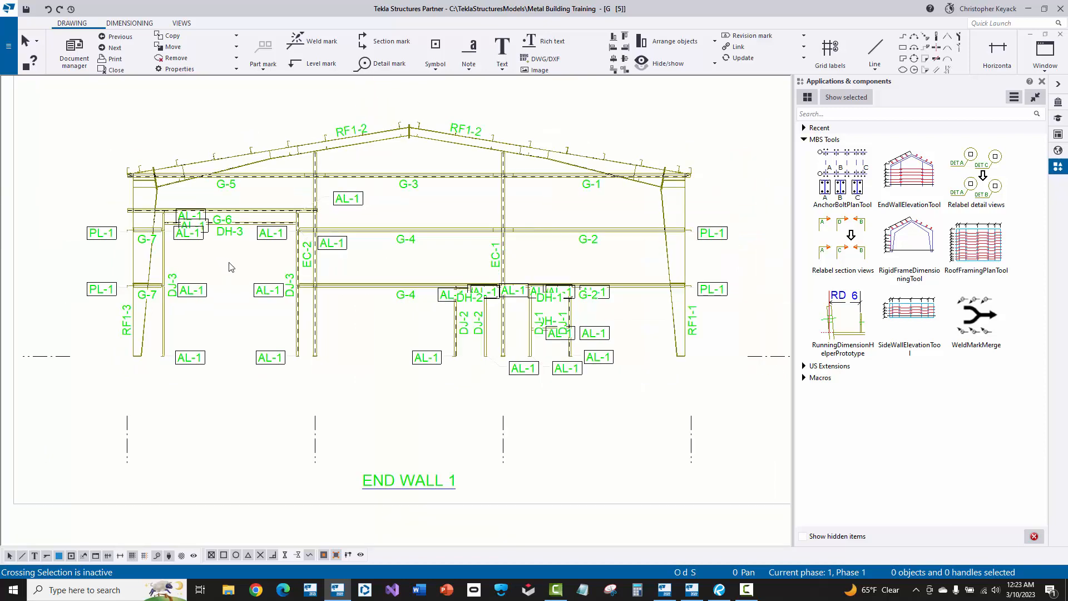
- Set the END WALL 1 drawing view's scale to 1/96 and reposition the enlarged view inside the drawing frame
scroll(232, 267, "down", 3)
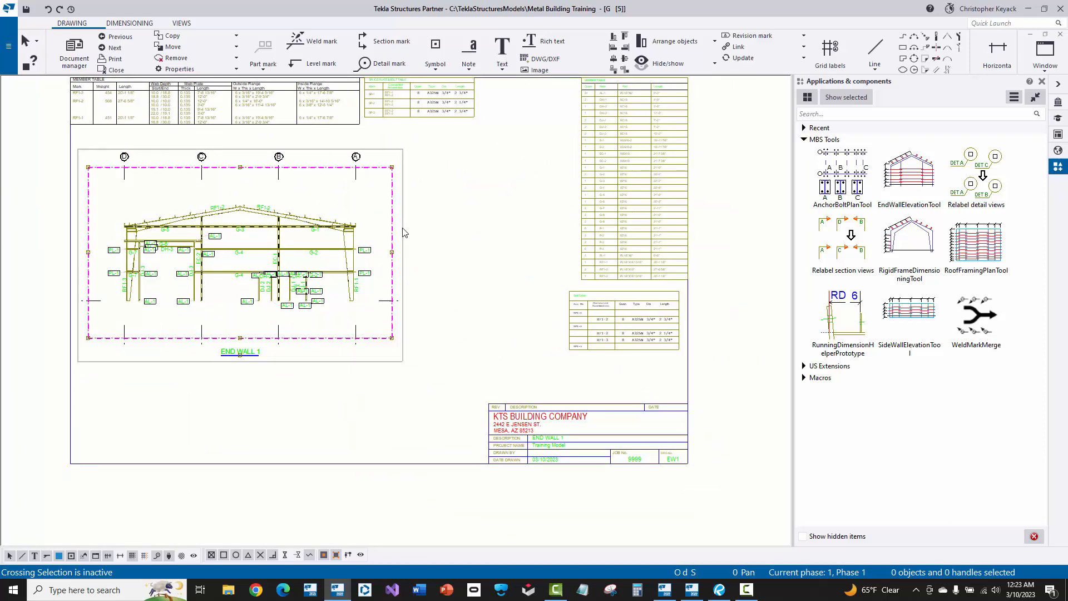
double_click(416, 226)
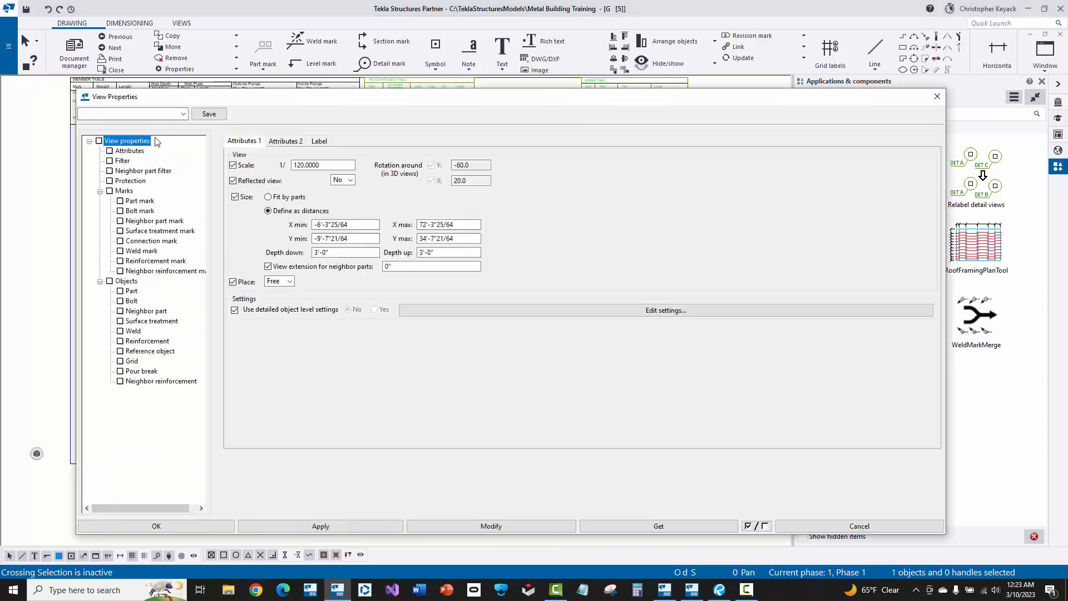
left_click_drag(329, 163, 261, 166)
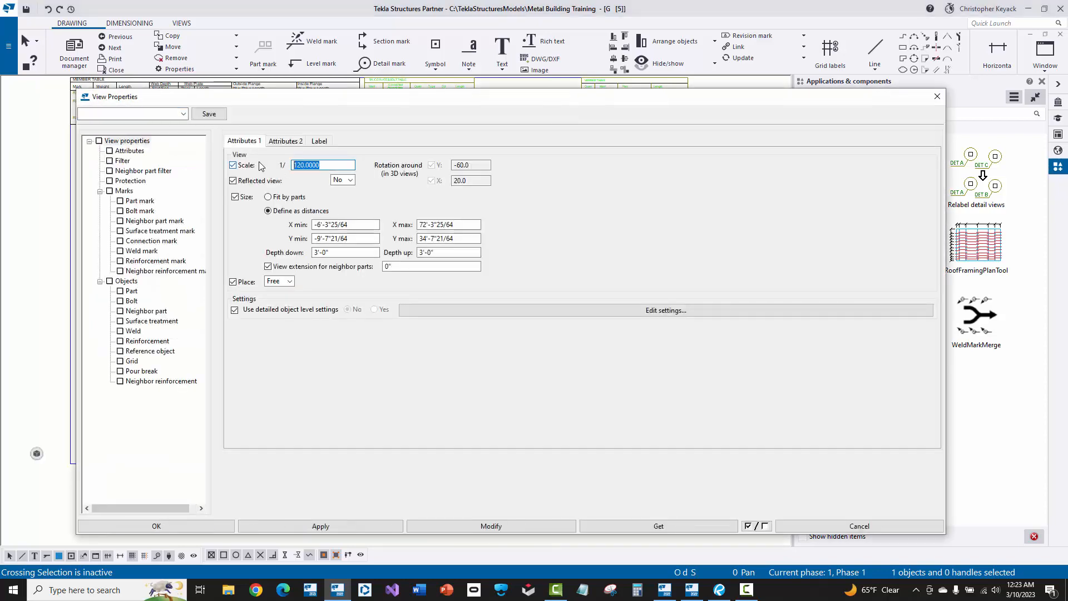
type("96")
left_click(492, 526)
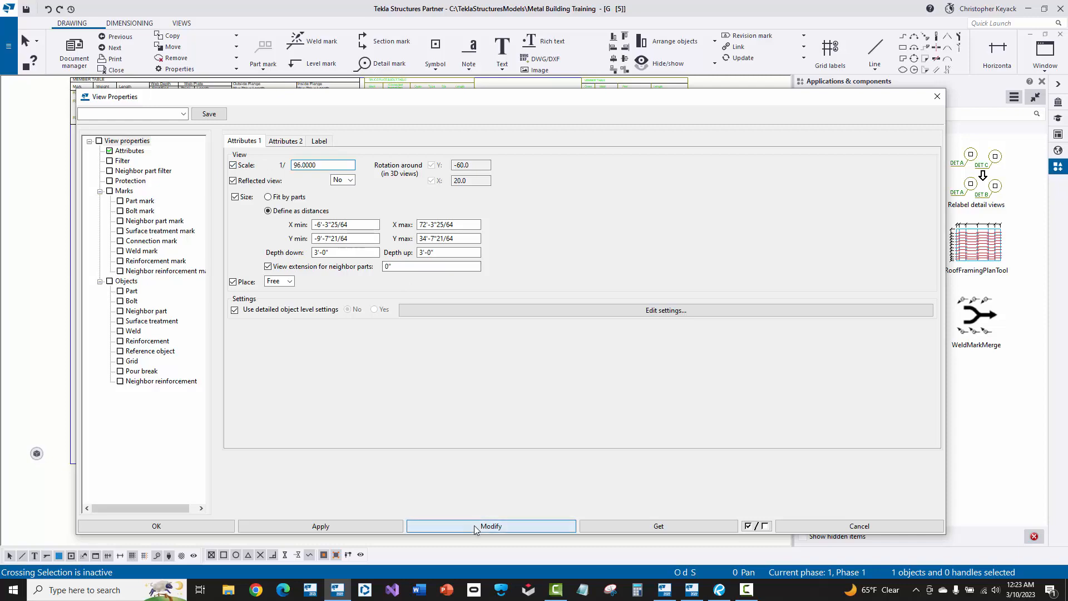
left_click(824, 525)
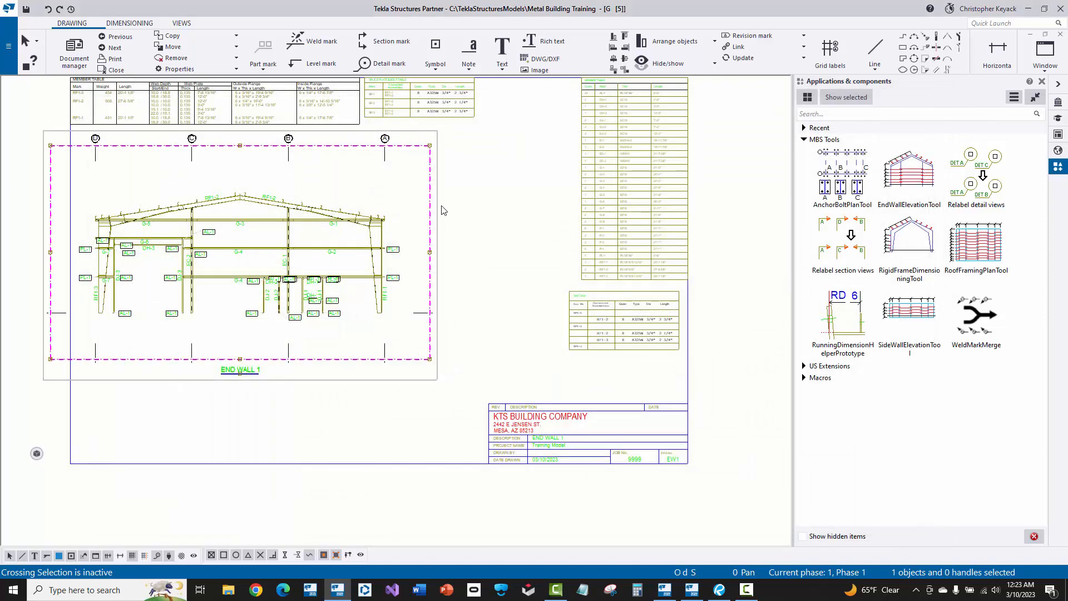
left_click_drag(437, 201, 487, 221)
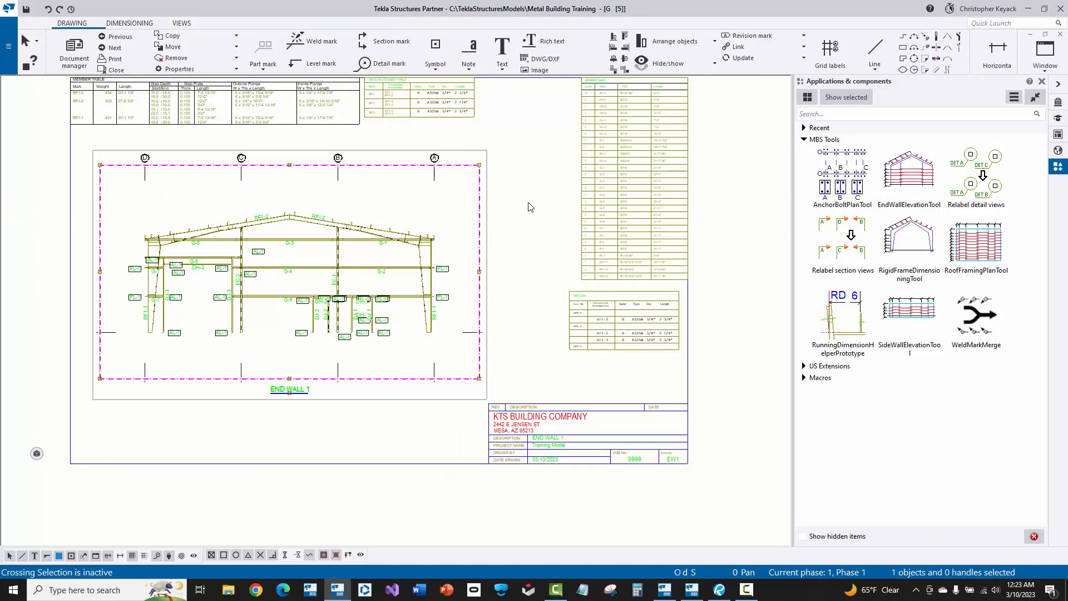
left_click(529, 206)
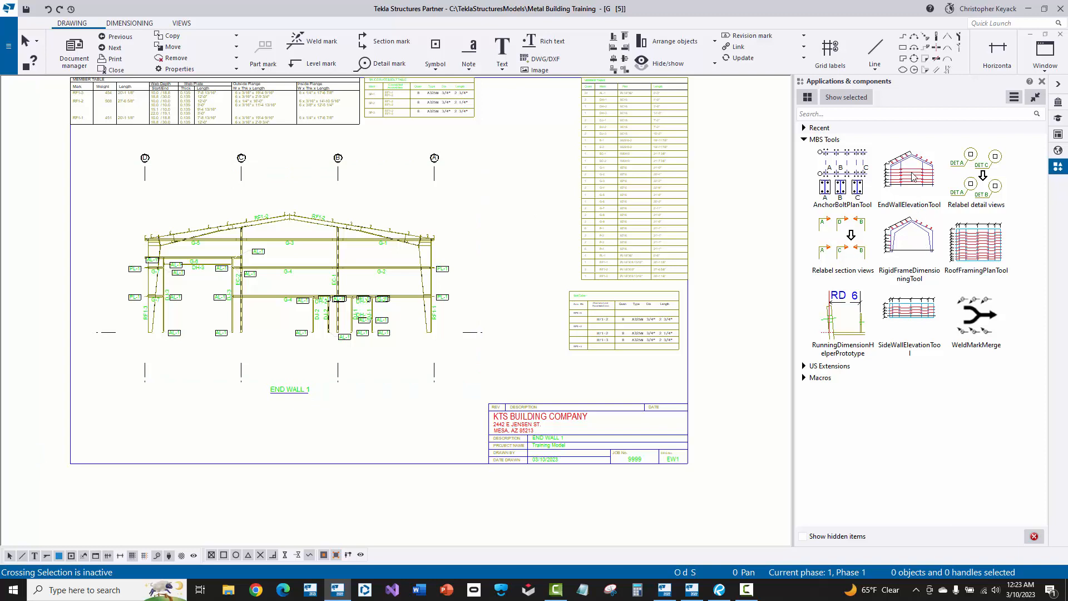
- Run the Rigid frame dimensioning tool with its standard settings on the END WALL 1 view
double_click(905, 237)
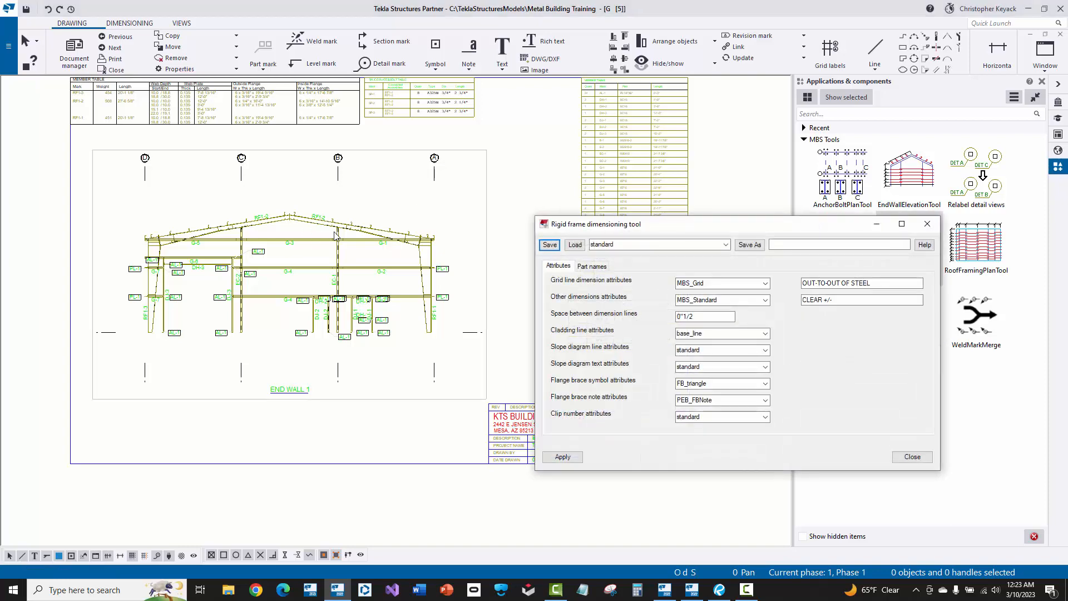
mouse_move(835, 229)
left_mouse_down()
mouse_move(683, 310)
mouse_move(708, 320)
mouse_move(759, 185)
left_mouse_up()
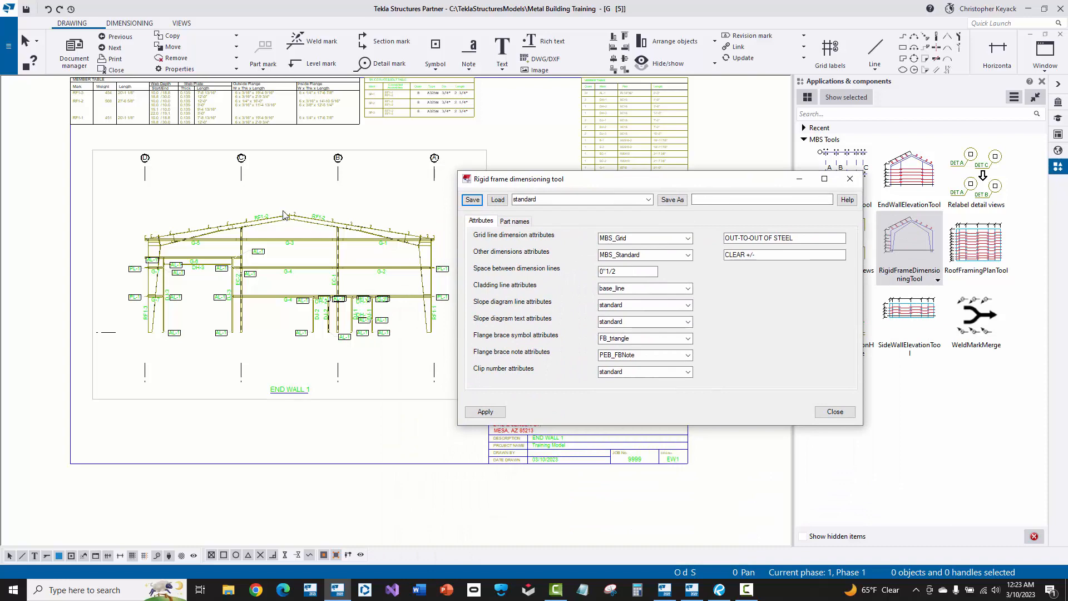
left_click(485, 411)
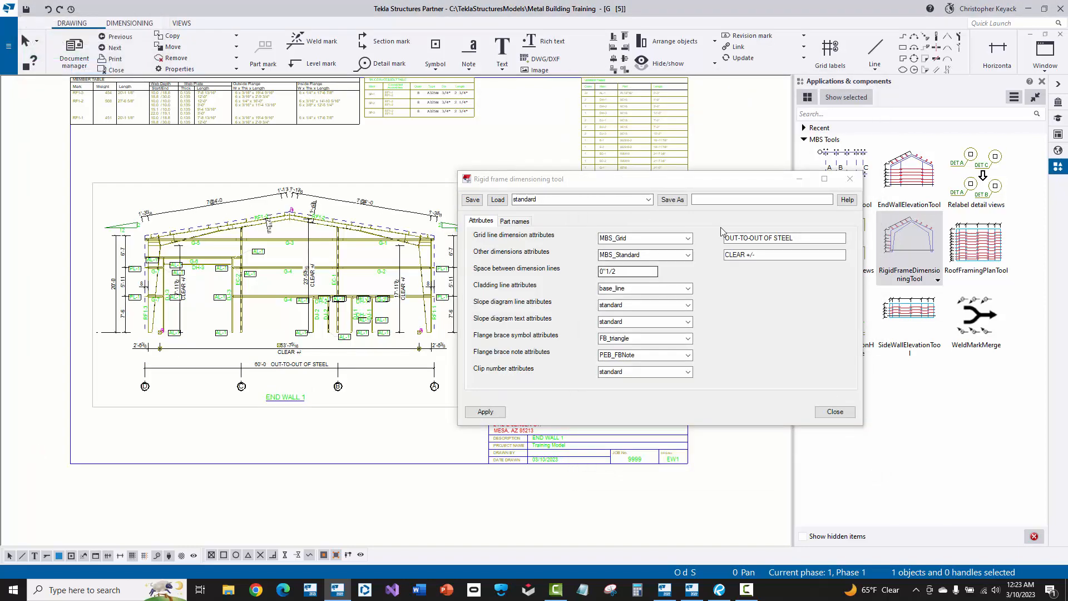
- Close the Rigid frame dimensioning tool, then close the END WALL 1 drawing and keep its changes
left_click(850, 178)
scroll(99, 260, "up", 3)
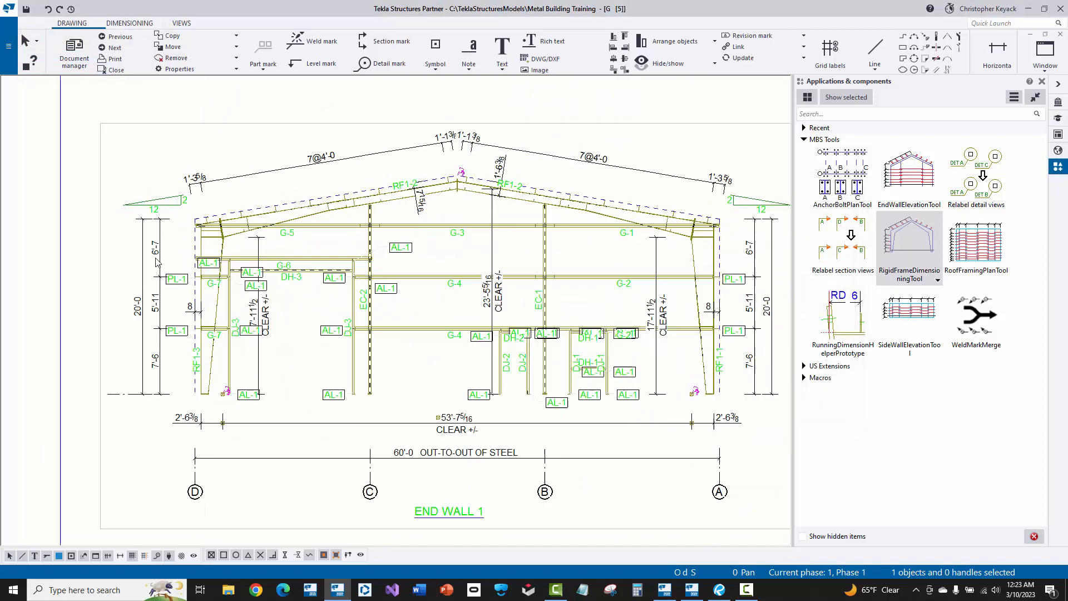
scroll(175, 243, "down", 2)
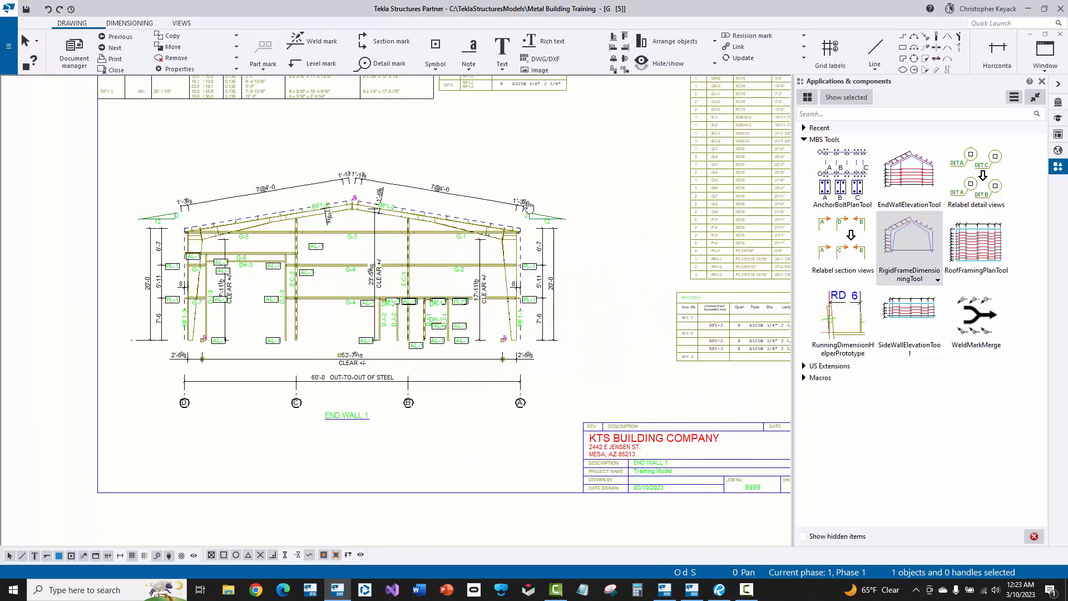
scroll(529, 209, "down", 1)
left_click(1059, 35)
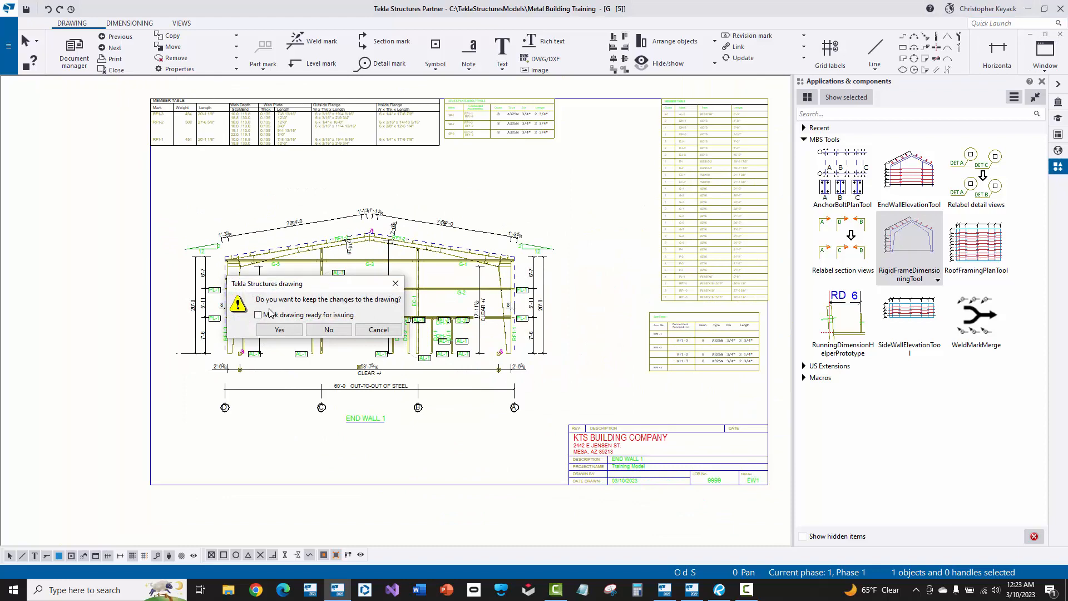
left_click(279, 330)
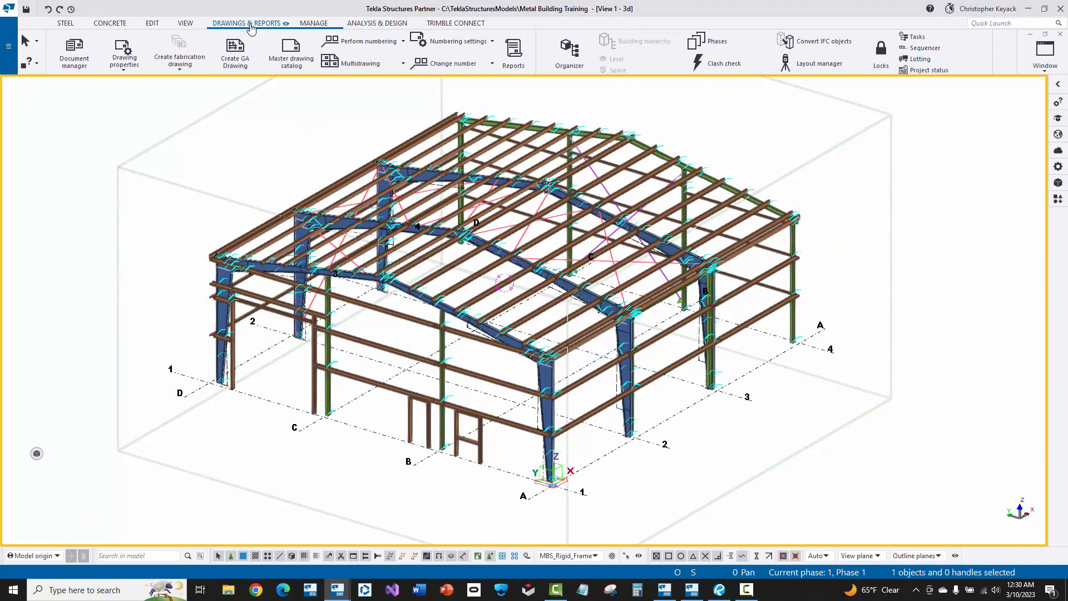
- Fill in the drafter's and checker's initials and the checked date 03/10/2023 in the workflow attributes of all five GA drawings
left_click(67, 53)
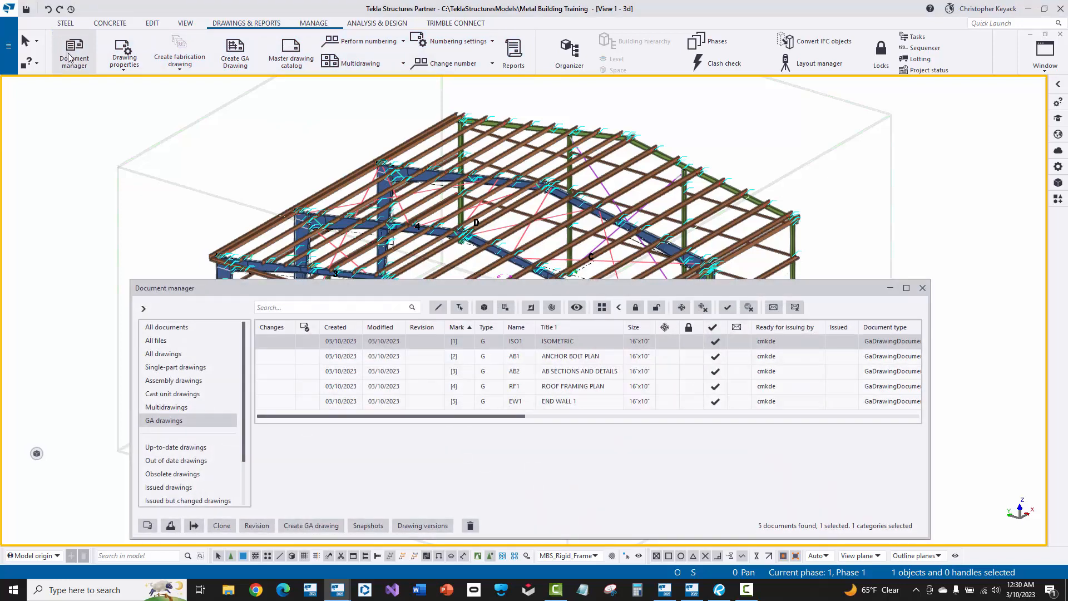
left_click(380, 402, "shift")
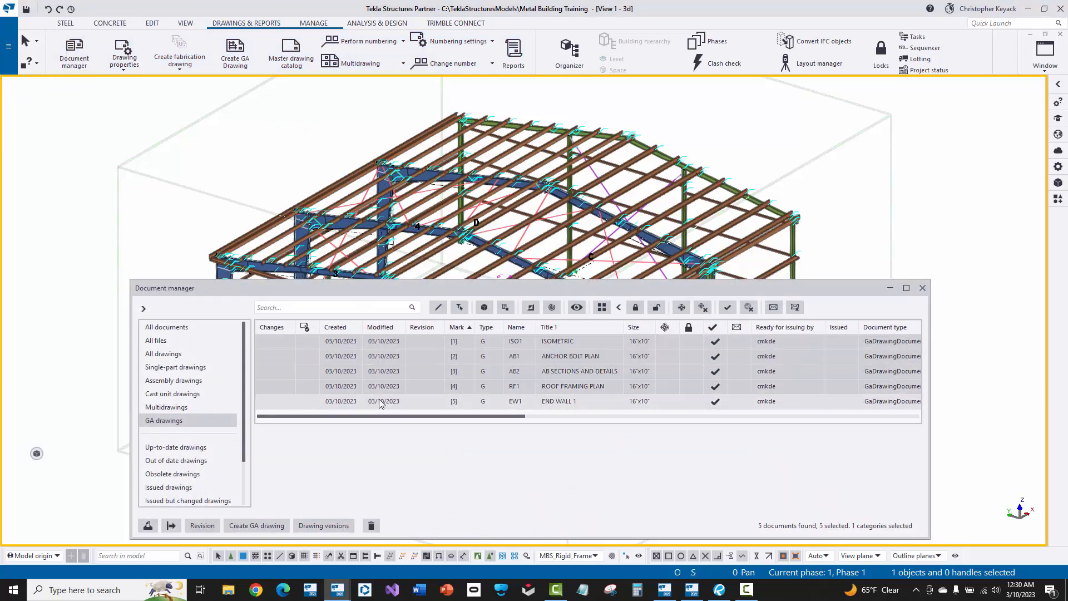
right_click(383, 357)
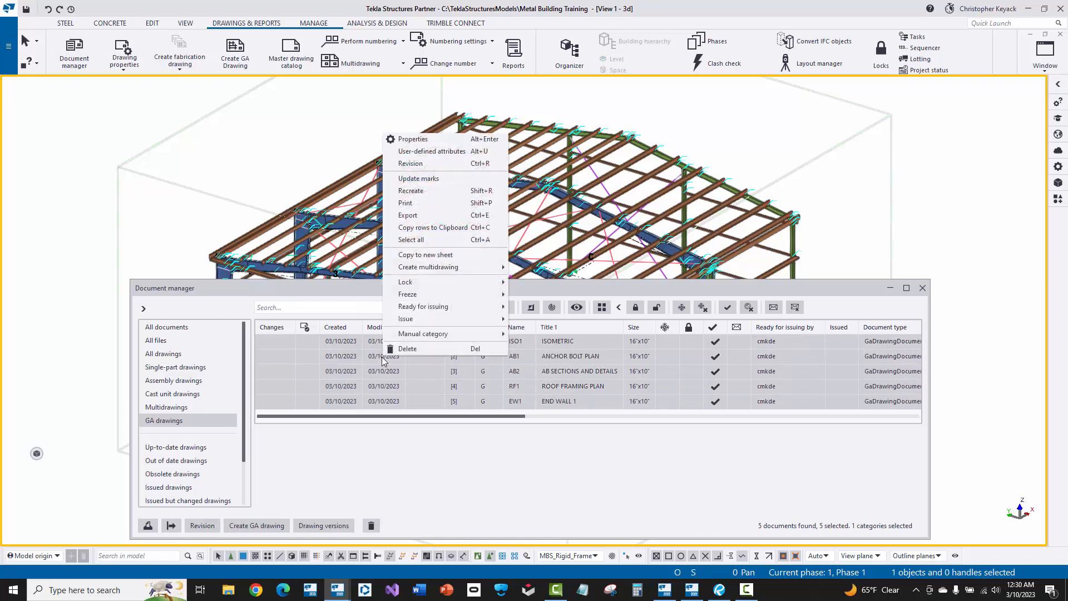
left_click(407, 152)
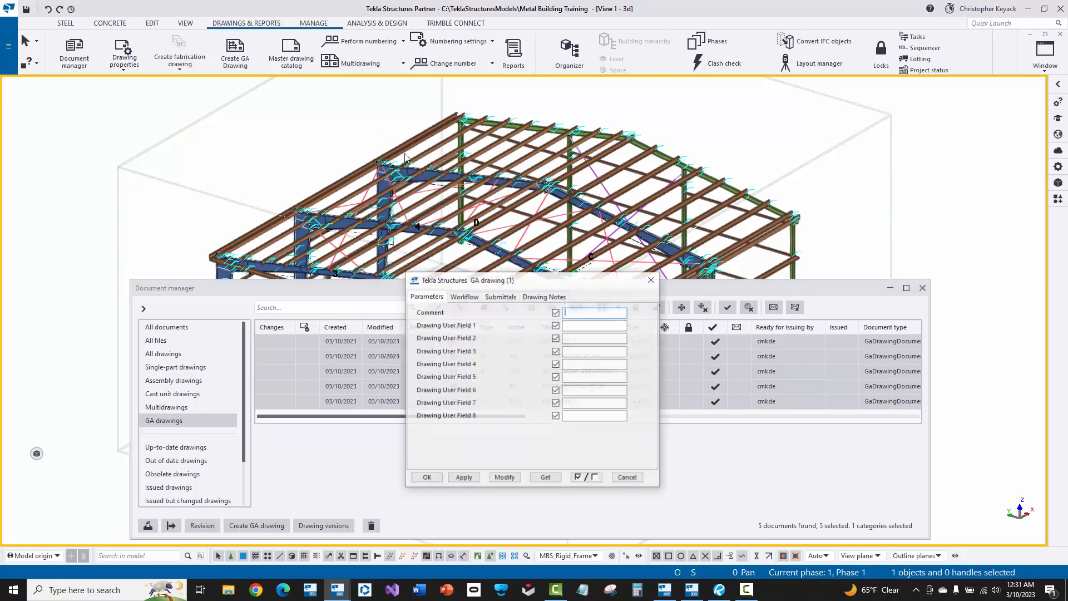
left_click(463, 297)
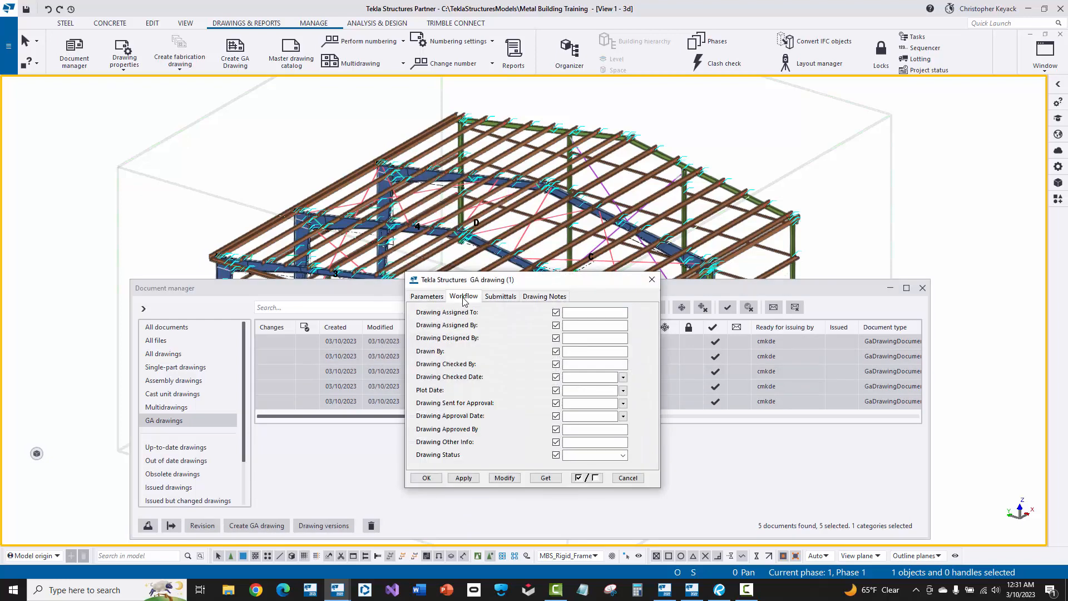
left_click(586, 480)
left_click(575, 352)
left_click(589, 365)
type("SG")
left_click(623, 377)
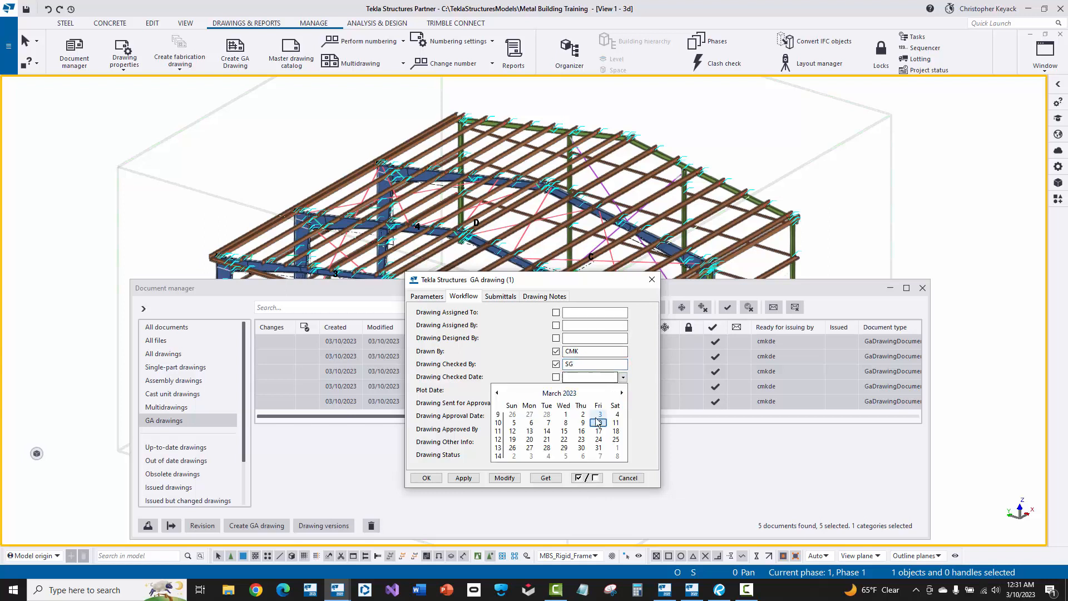
left_click(598, 423)
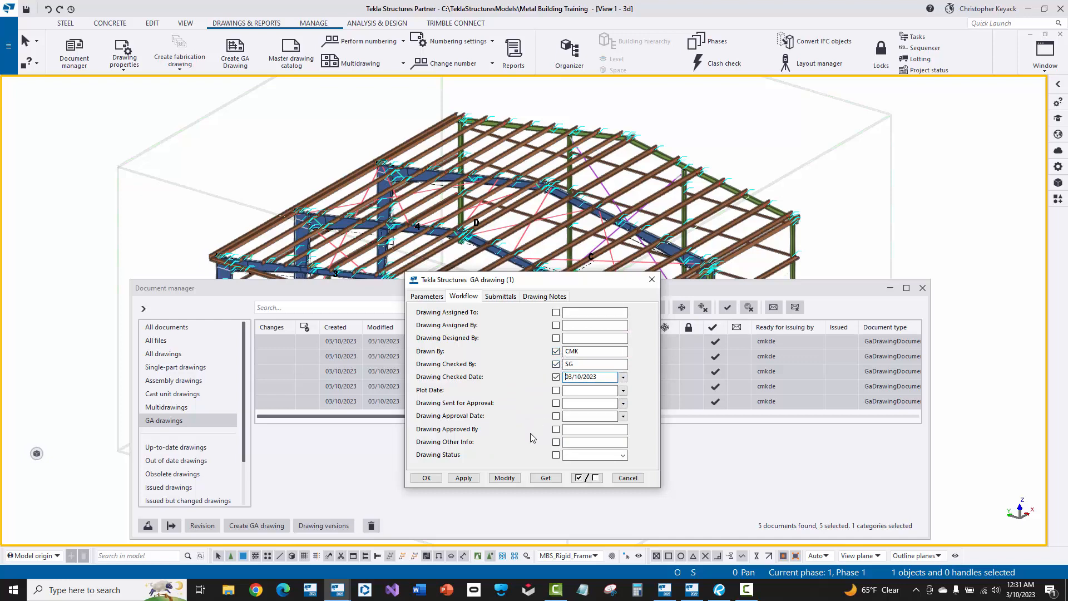
left_click(505, 479)
left_click(617, 478)
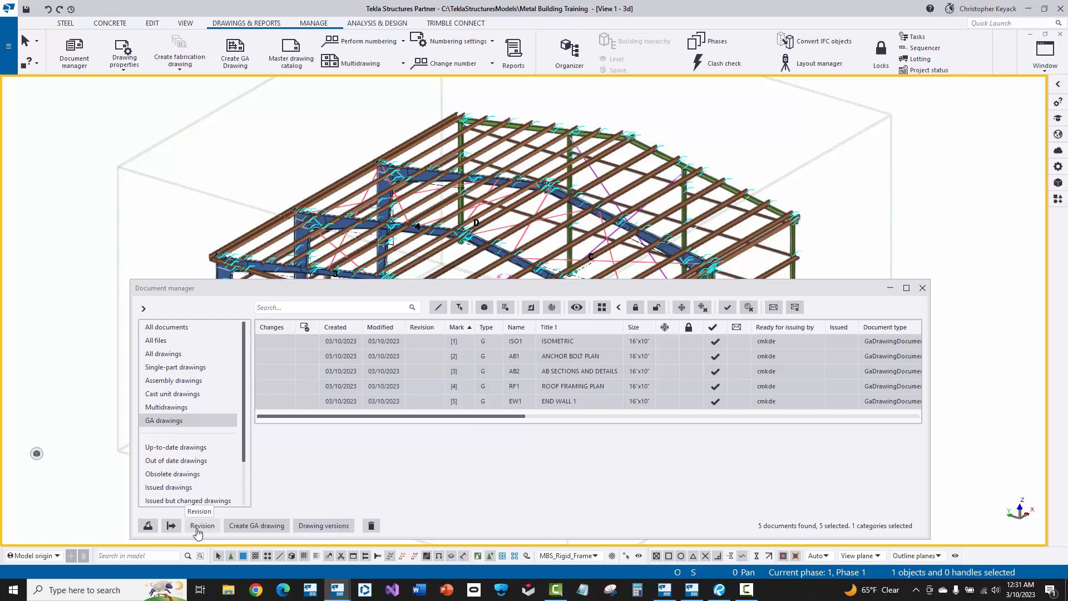
- Load the For Field Use revision settings for the five selected GA drawings
left_click(201, 526)
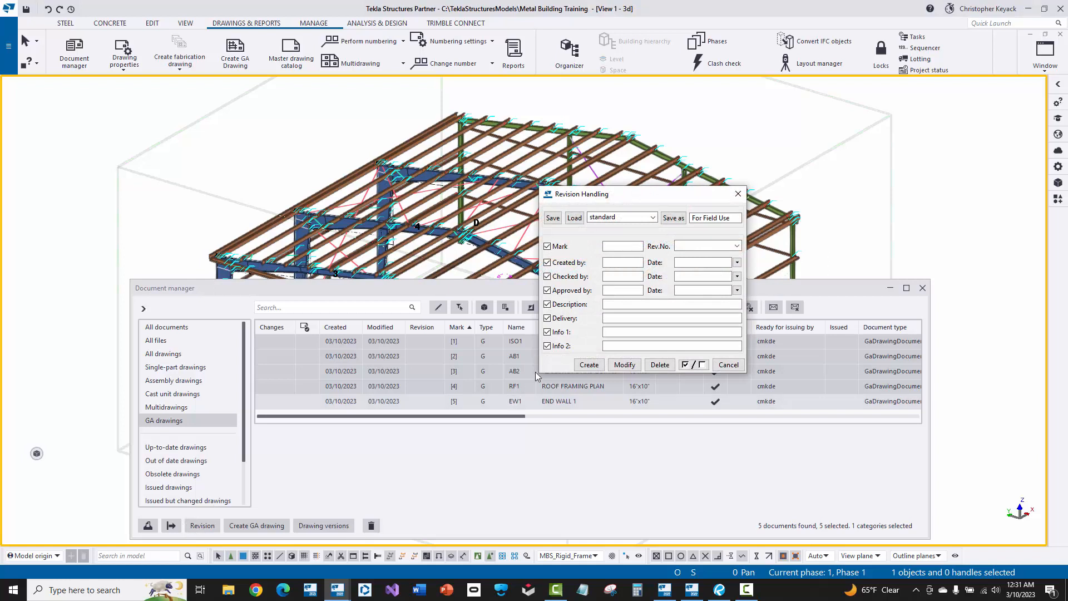
left_click(636, 218)
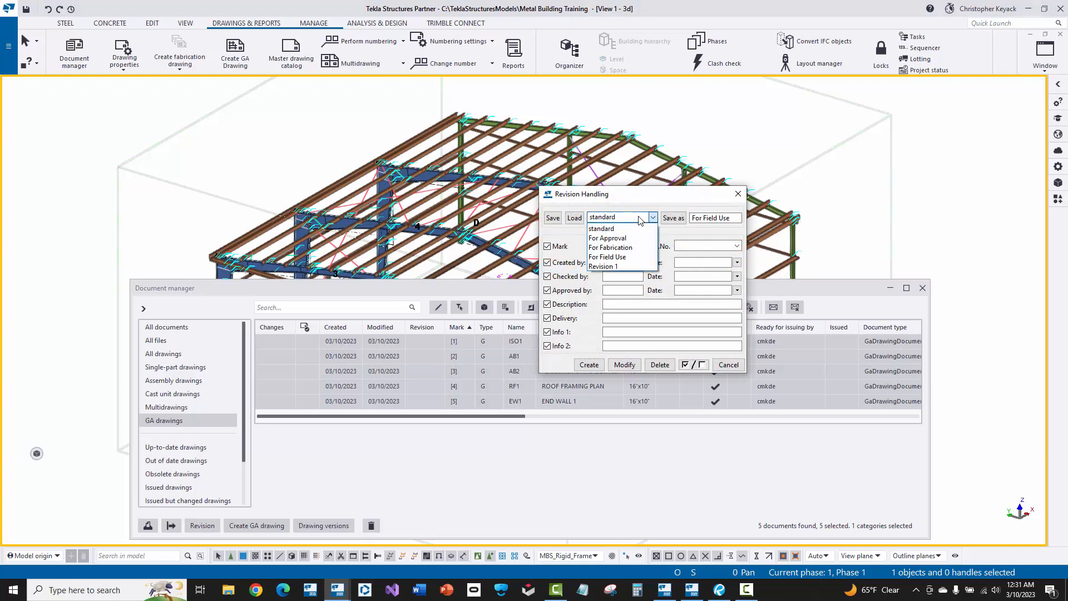
left_click(618, 265)
left_click(577, 219)
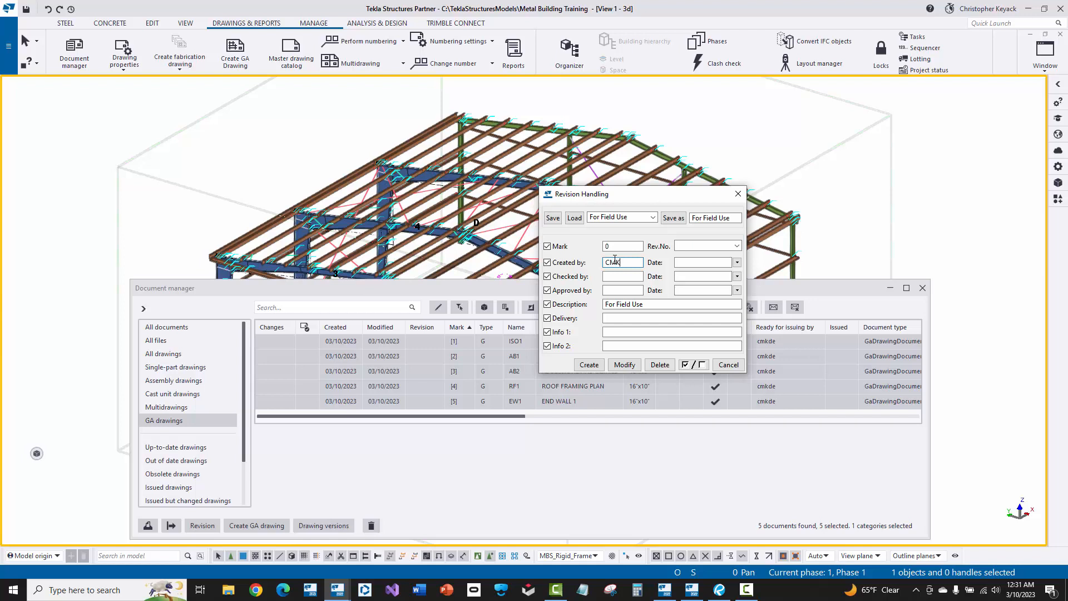
- Add the checker's initials, set the created and checked dates to 03/10/2023, and create revision 0 for the drawings
left_click(622, 277)
type("SG")
left_click(737, 263)
left_click(713, 306)
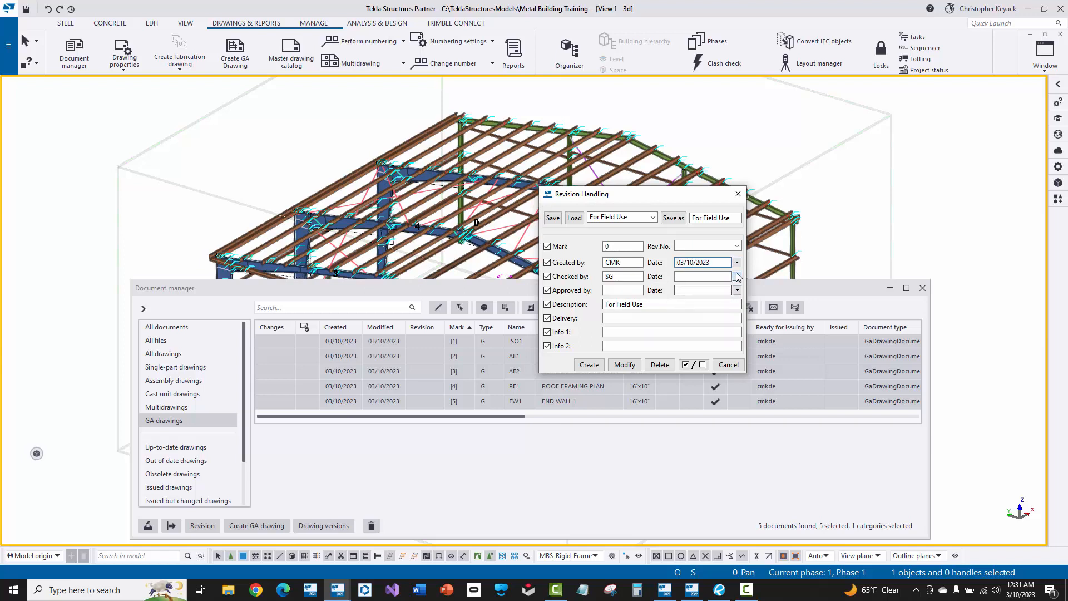
left_click(737, 276)
left_click(711, 319)
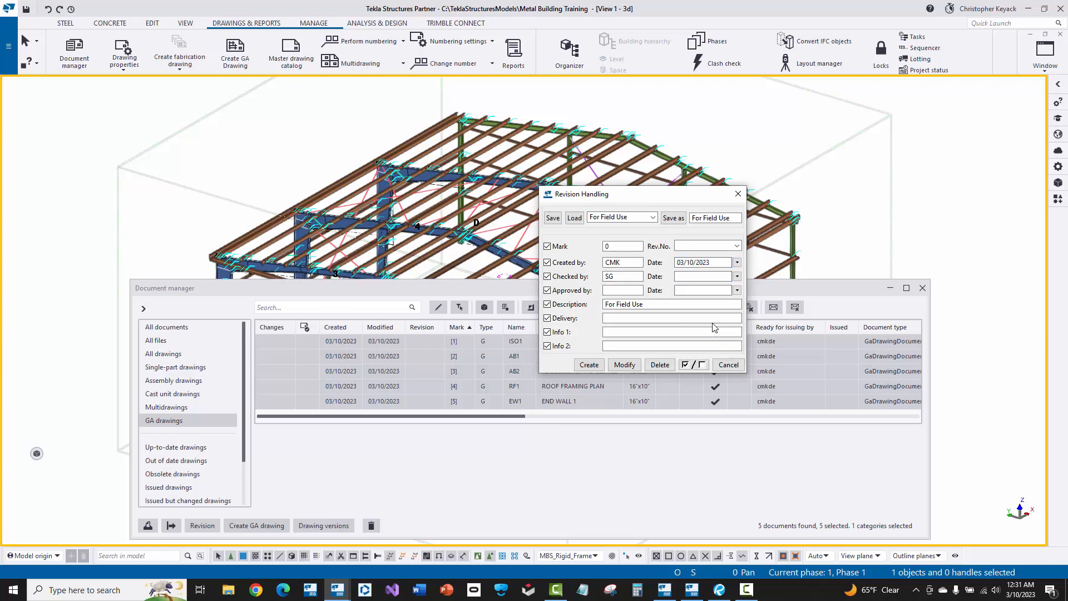
left_click(590, 366)
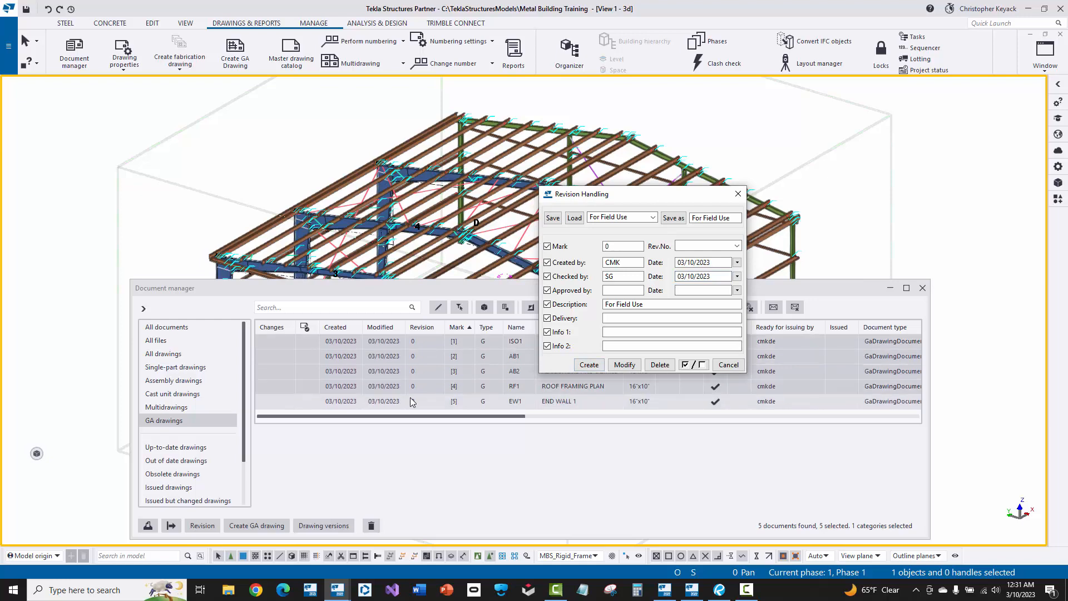
left_click(729, 365)
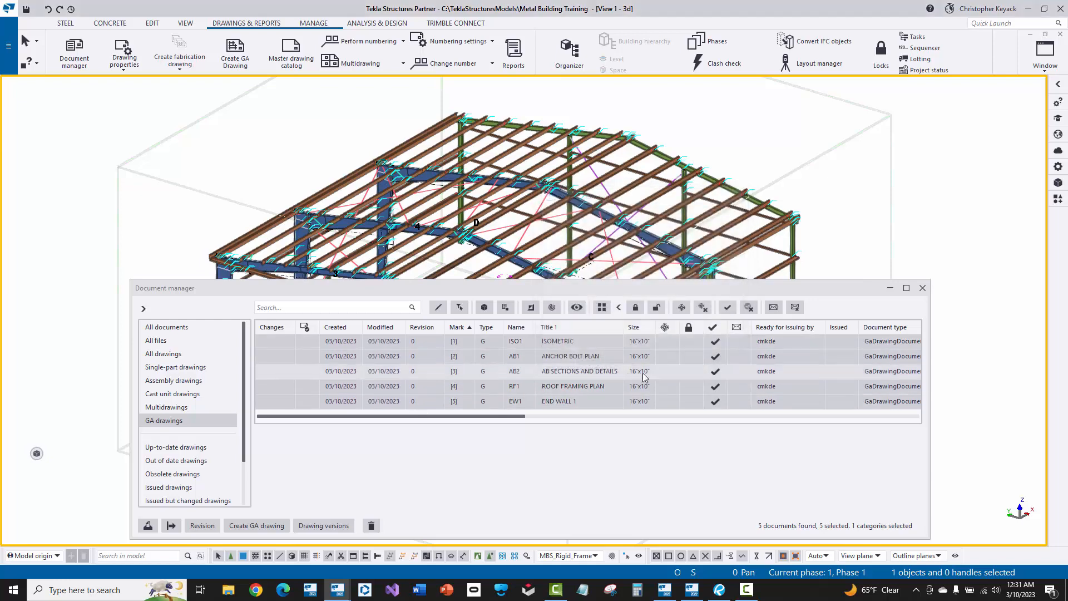
- Open the print settings for the five selected GA drawings
right_click(427, 348)
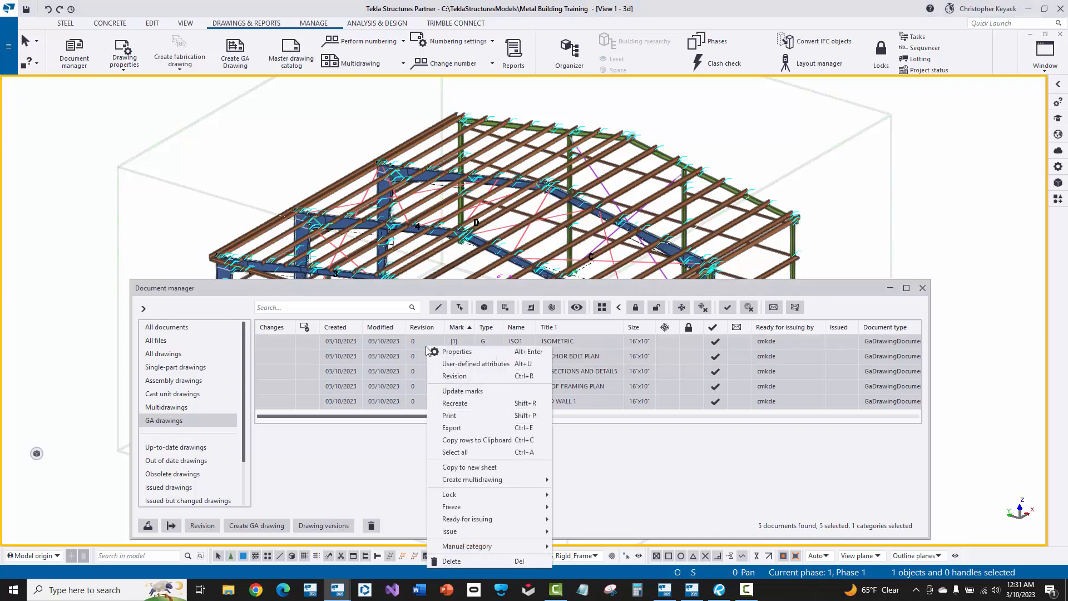
left_click(459, 418)
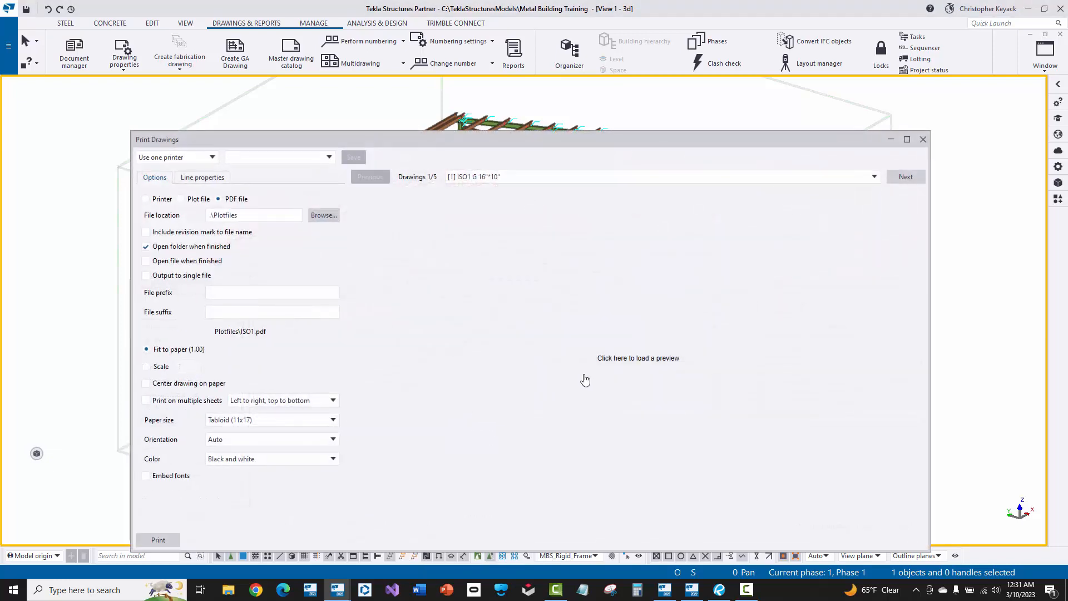
- Try the 24X36 PDF Print settings in black and white with a preview of the ISO1 drawing
left_click(283, 160)
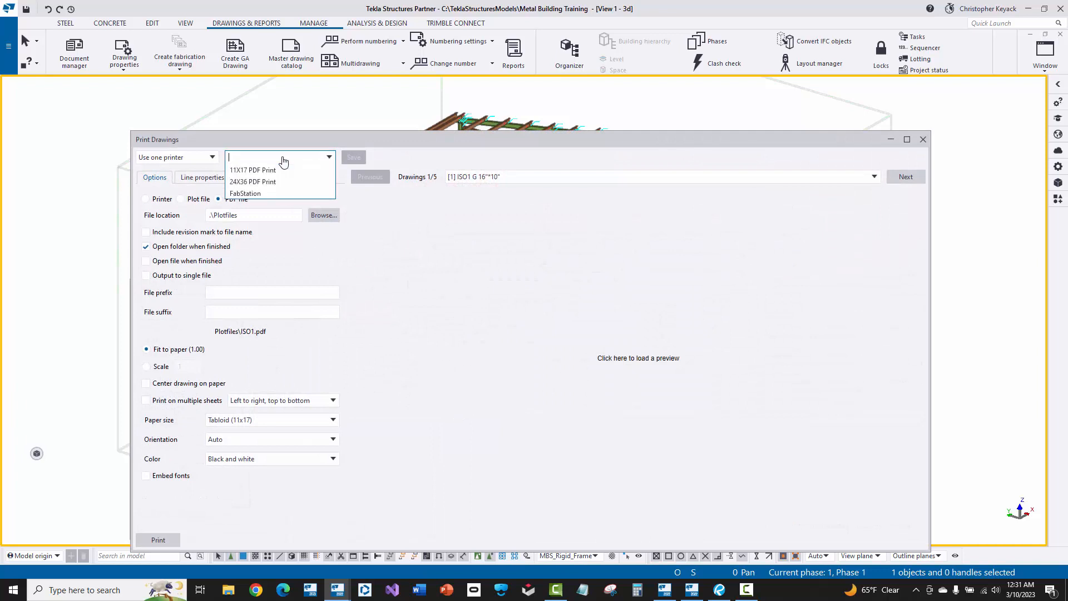
left_click(261, 182)
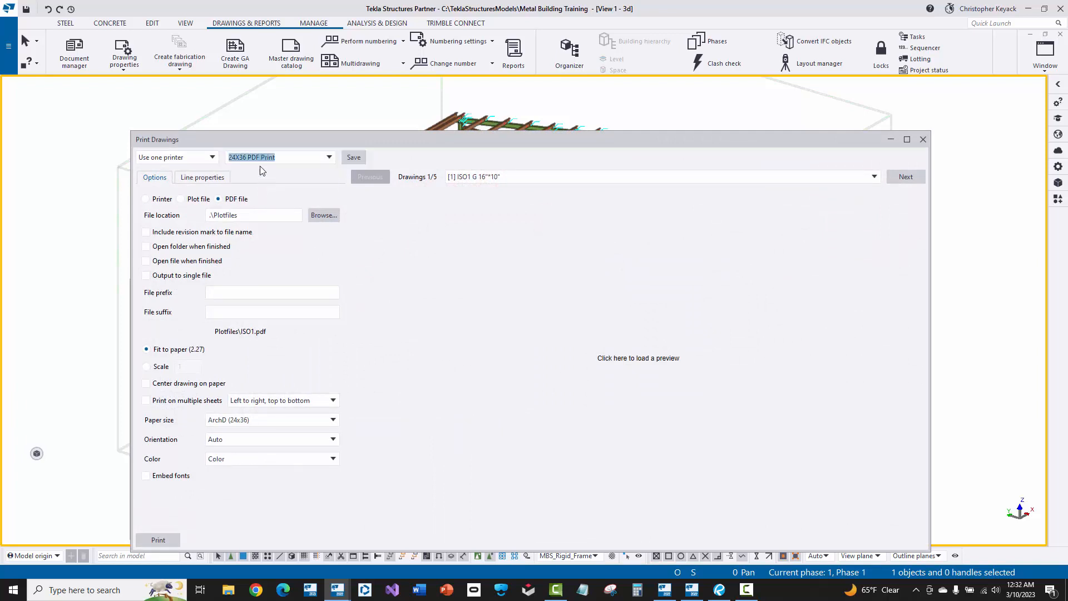
left_click(610, 360)
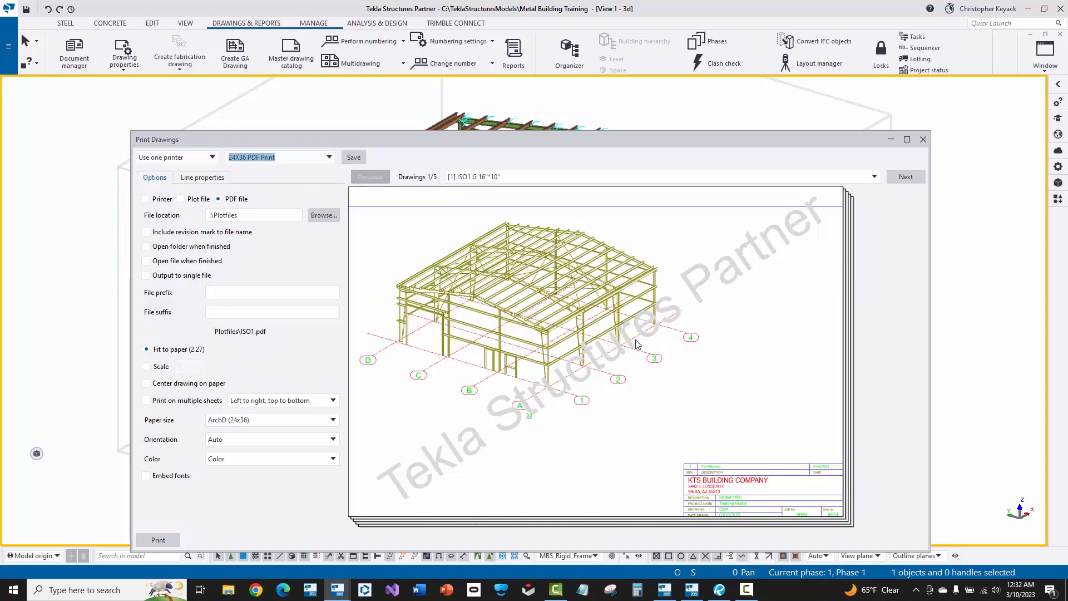
left_click(265, 460)
left_click(246, 480)
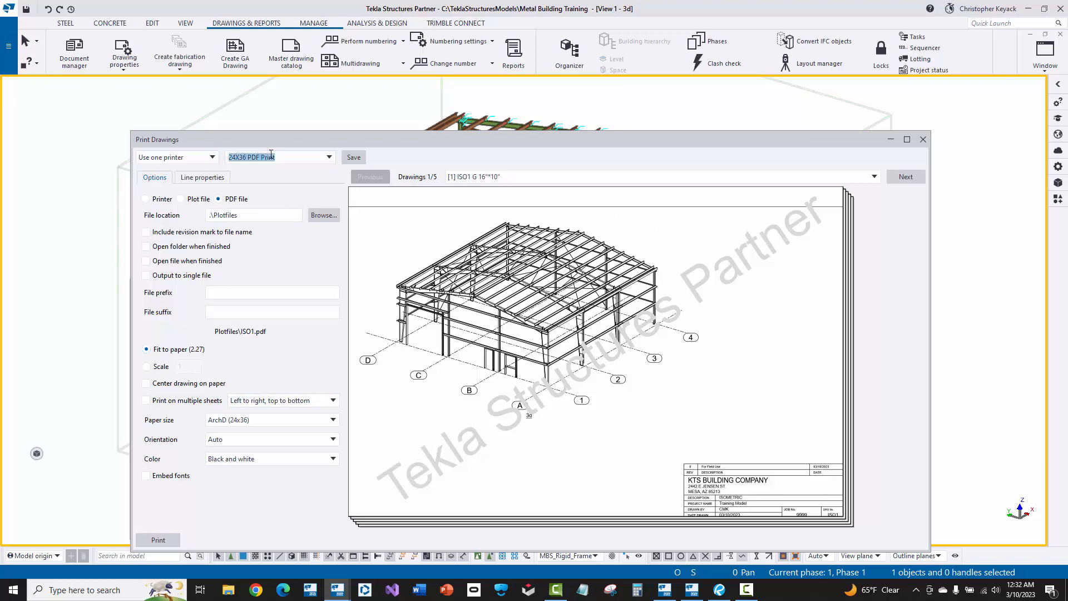
- Print the five GA drawings as separate PDF files using the 11X17 PDF Print settings in black and white
left_click(331, 158)
left_click(275, 181)
left_click(222, 459)
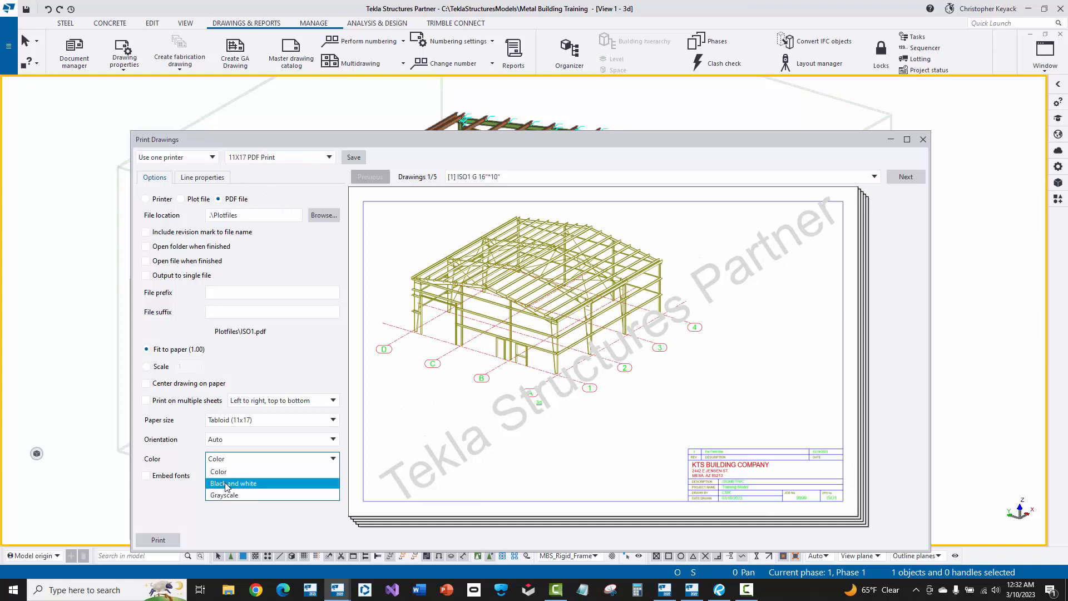
left_click(228, 479)
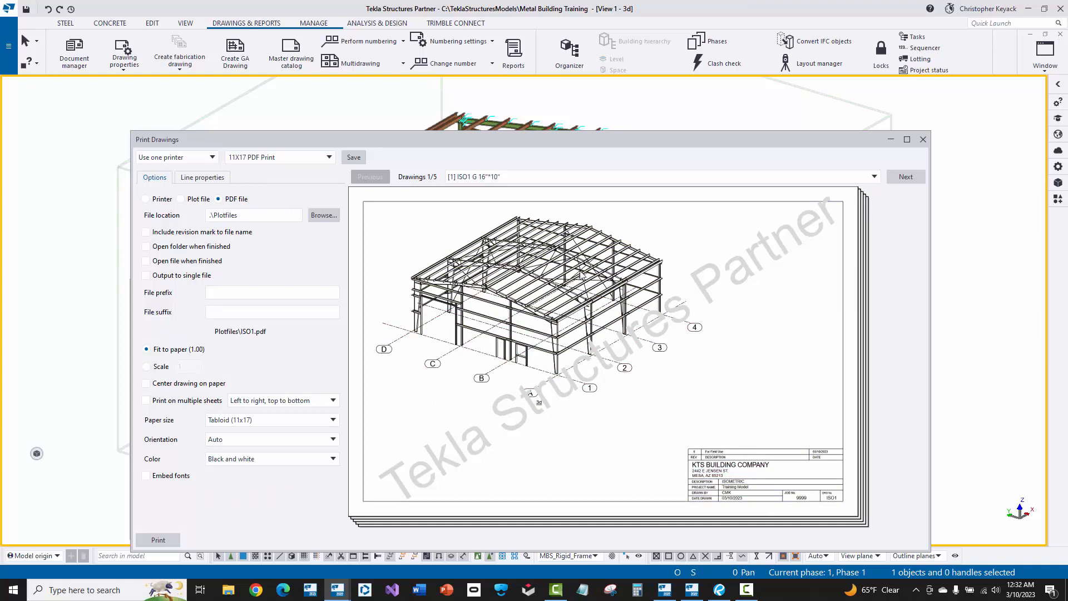
left_click(239, 424)
left_click(239, 426)
left_click(147, 276)
left_click(147, 276)
left_click(168, 542)
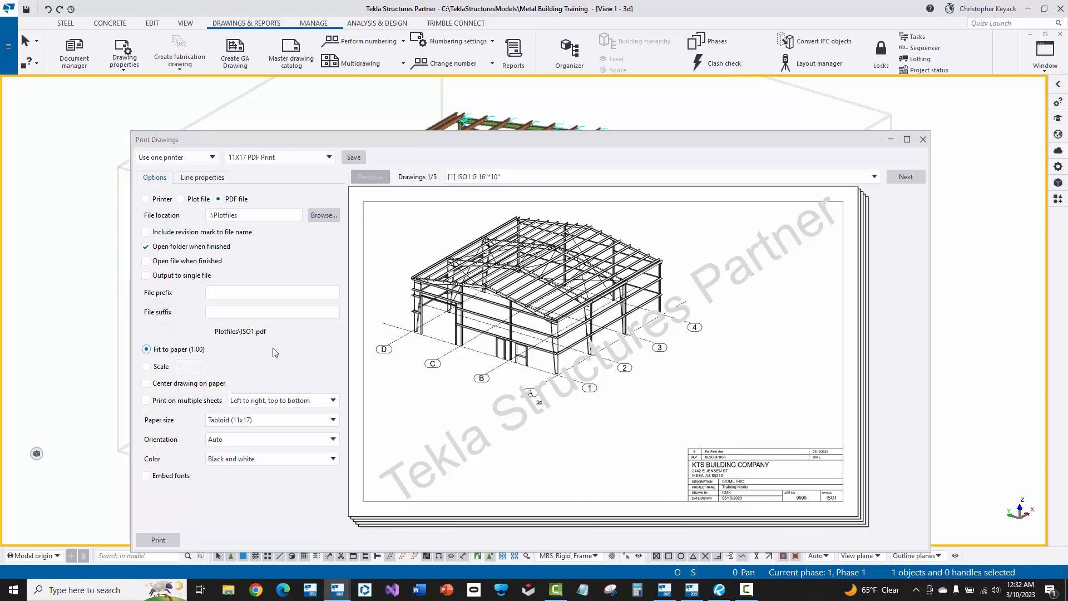
- Check the plotted PDFs in the Plotfiles folder, then clear the folder, print and document windows away from the model
left_click(541, 162)
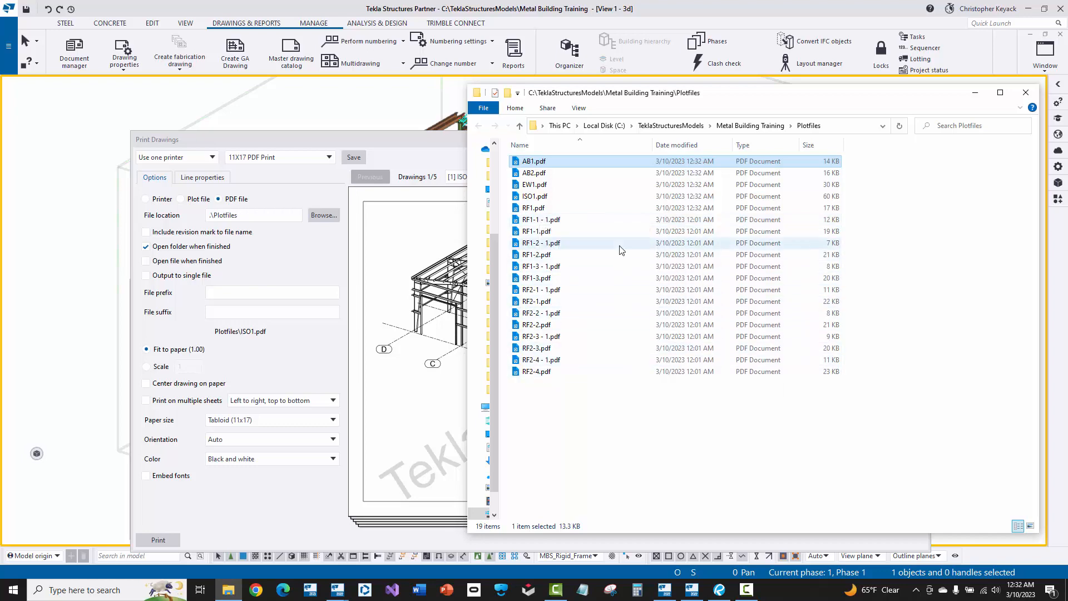
left_click(1026, 93)
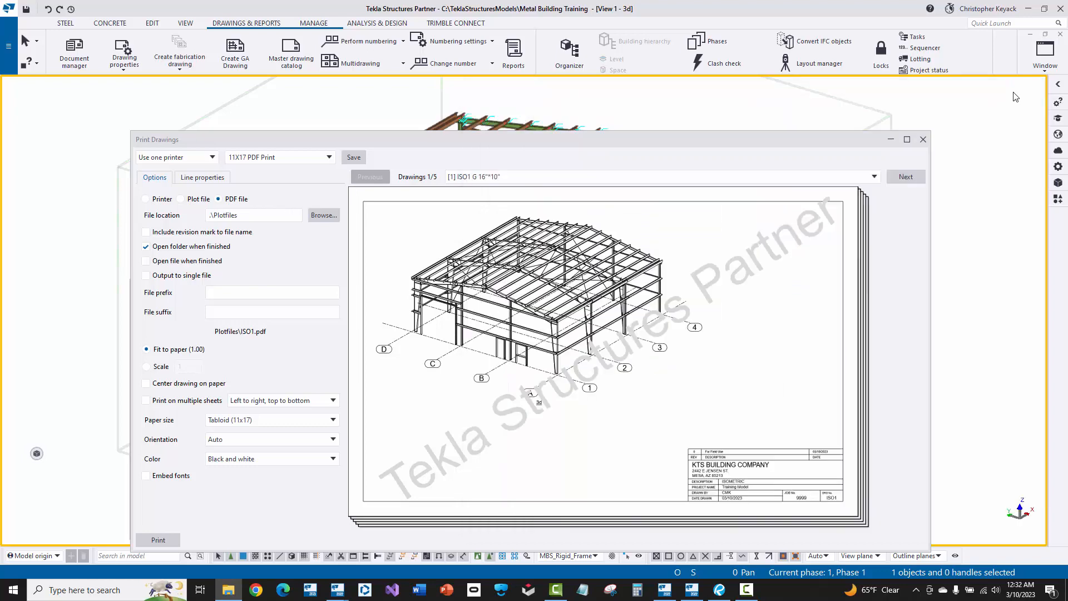
left_click(923, 139)
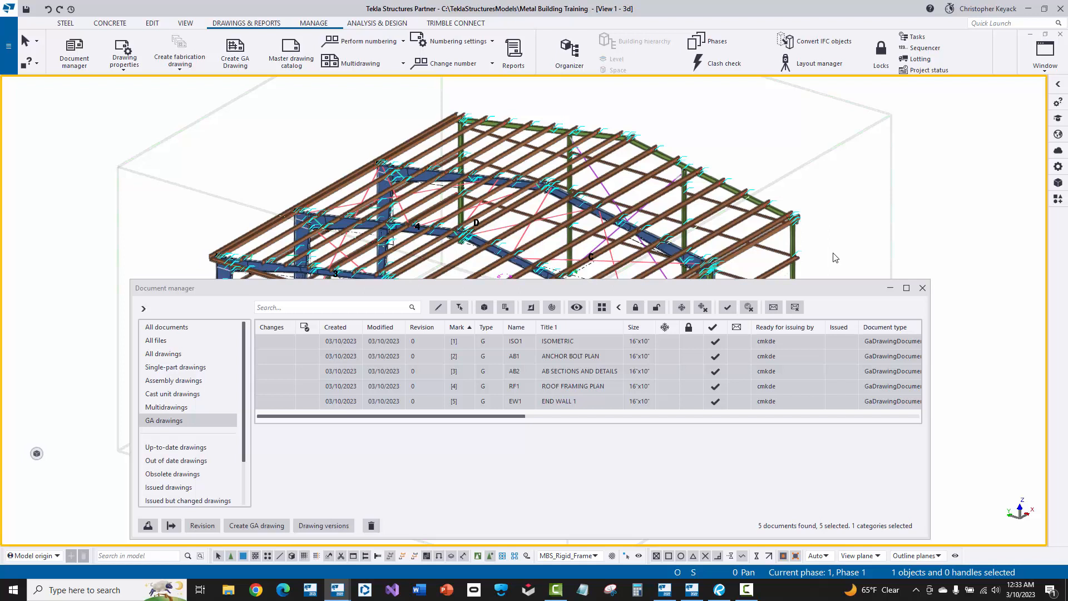
left_click(890, 288)
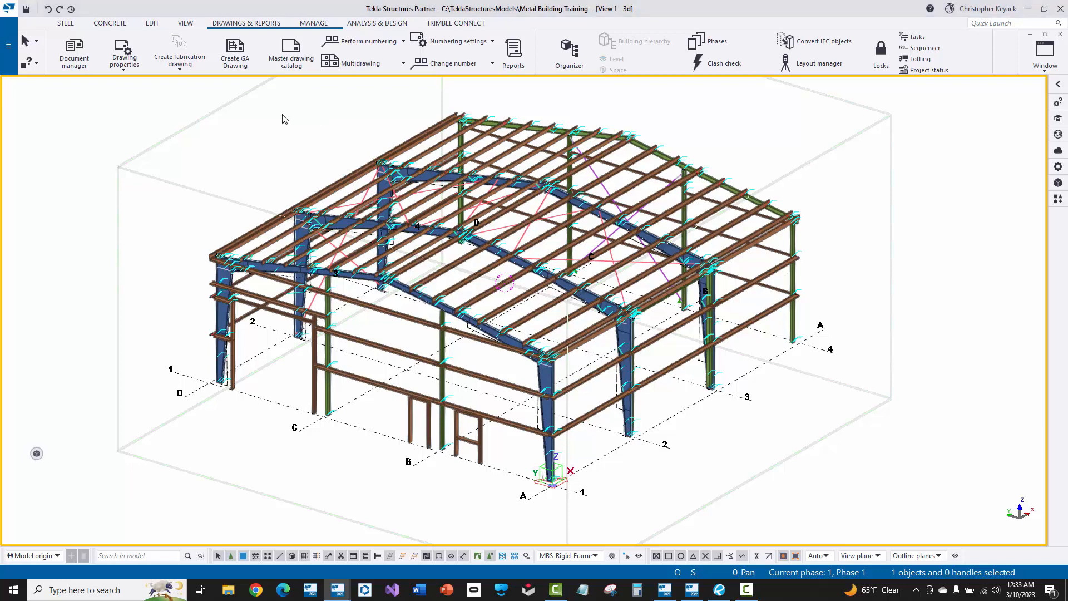
- Open the IFC (IFC2x3) export for the model and load the TrimbleConnect export settings
left_click(9, 48)
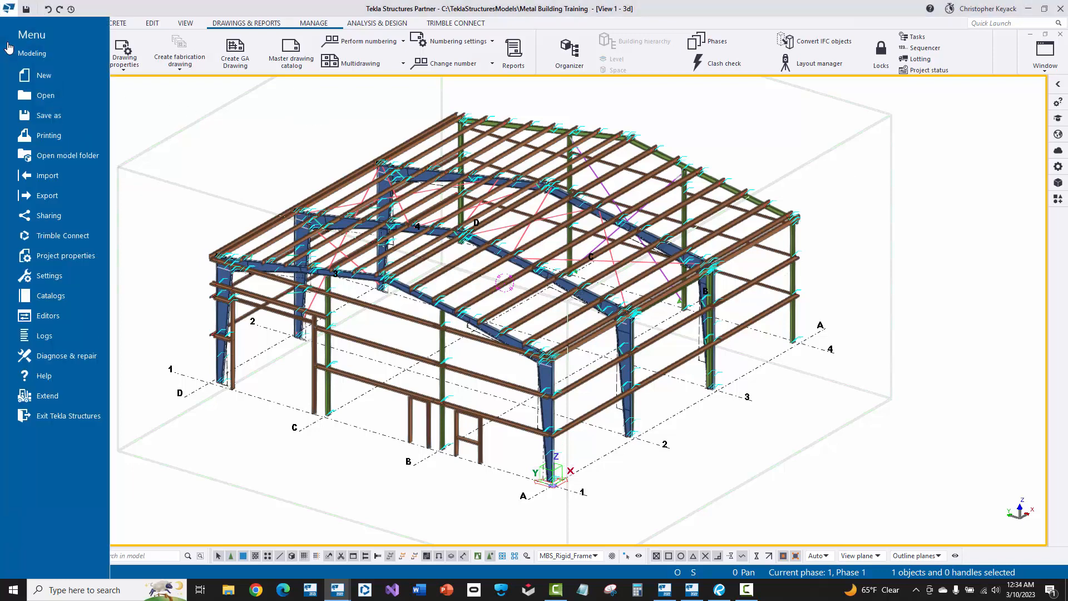
left_click(61, 198)
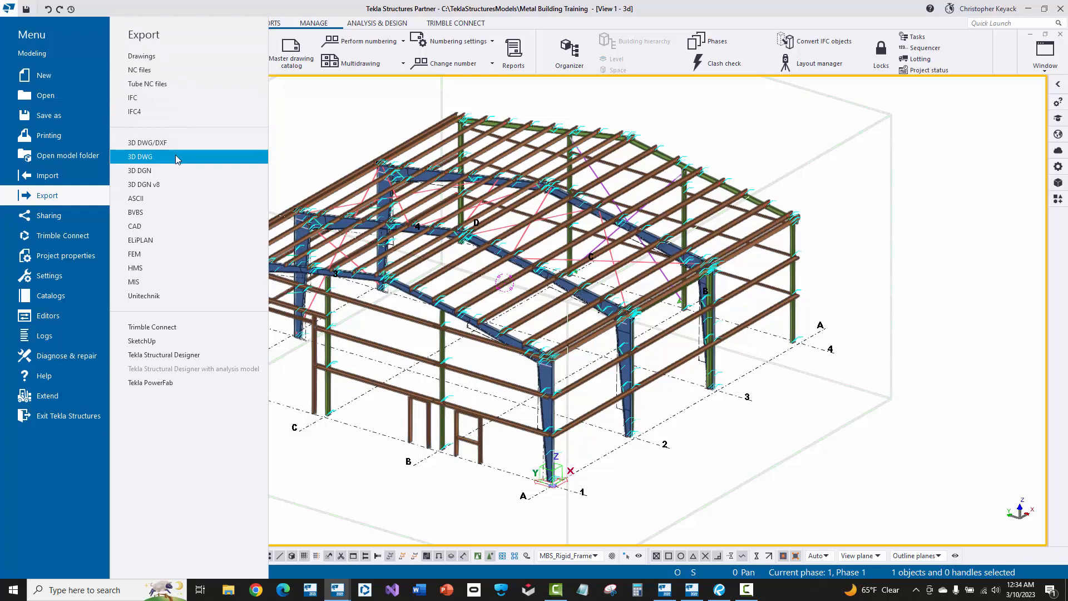
left_click(165, 101)
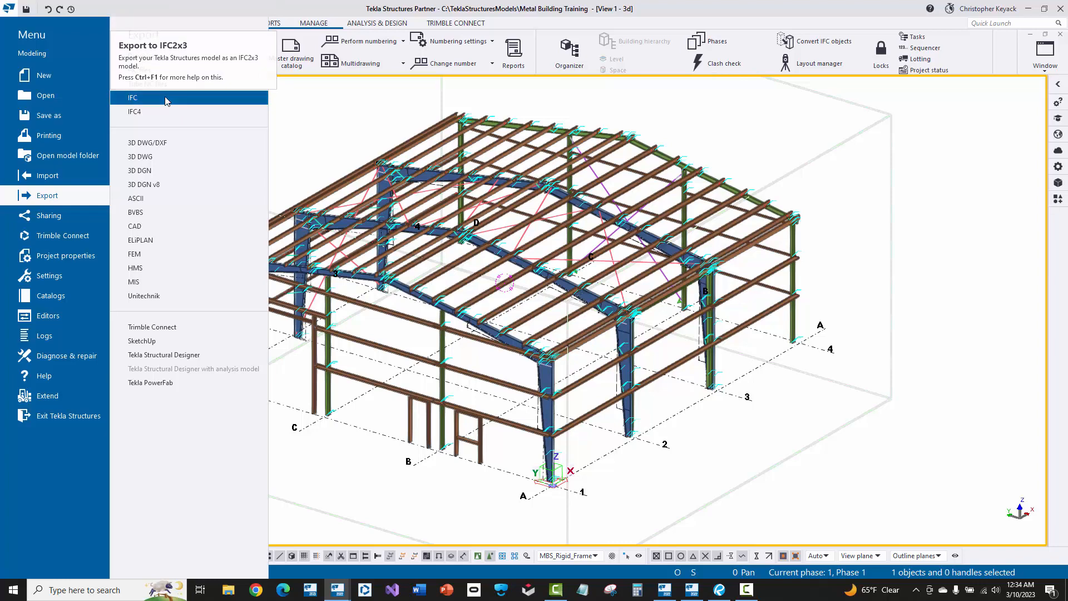
left_click_drag(164, 11, 293, 113)
left_click(279, 136)
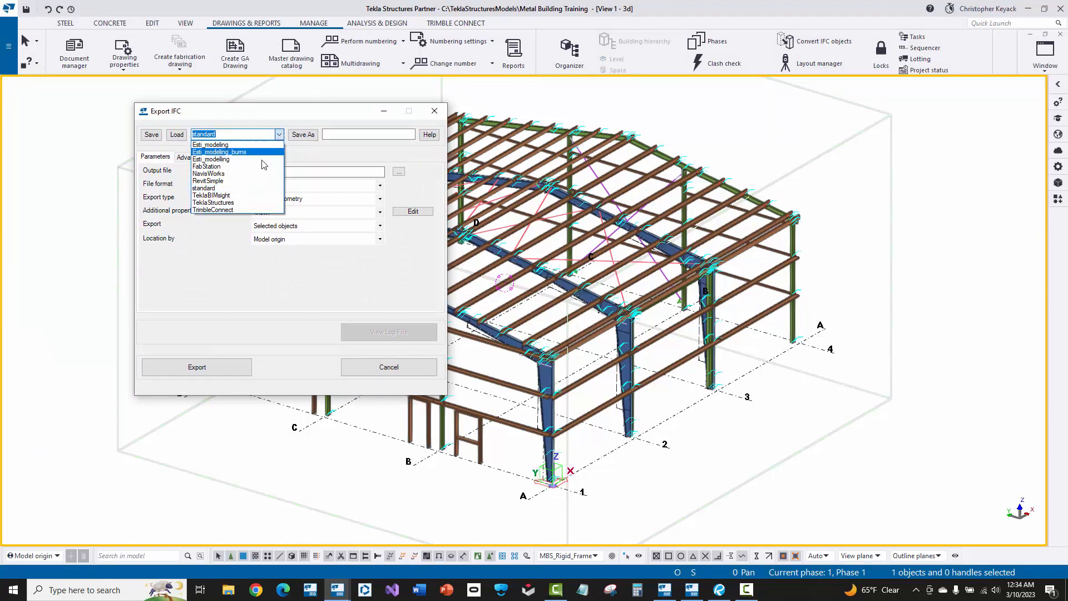
left_click(247, 209)
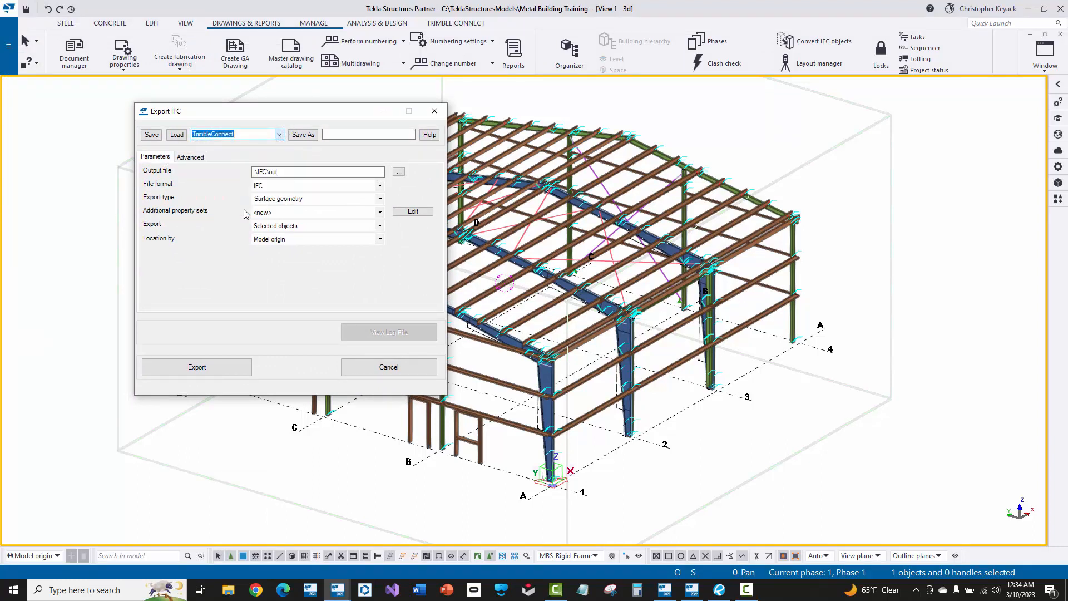
left_click(178, 135)
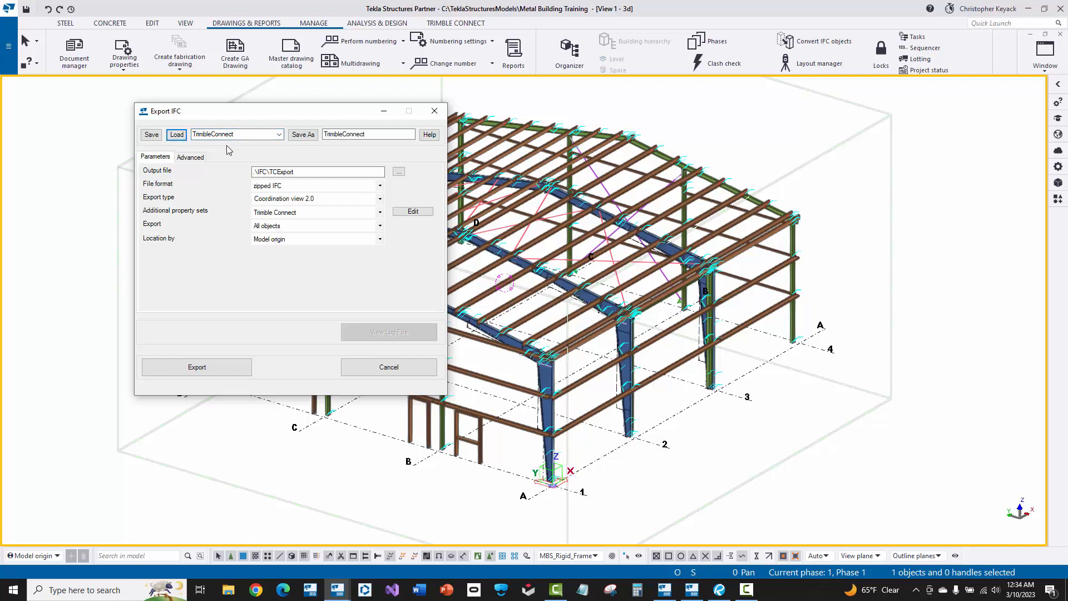
- Review the advanced export options, export all objects as zipped IFC to .\IFC\TCExport, and close the export dialog
left_click_drag(271, 172, 318, 170)
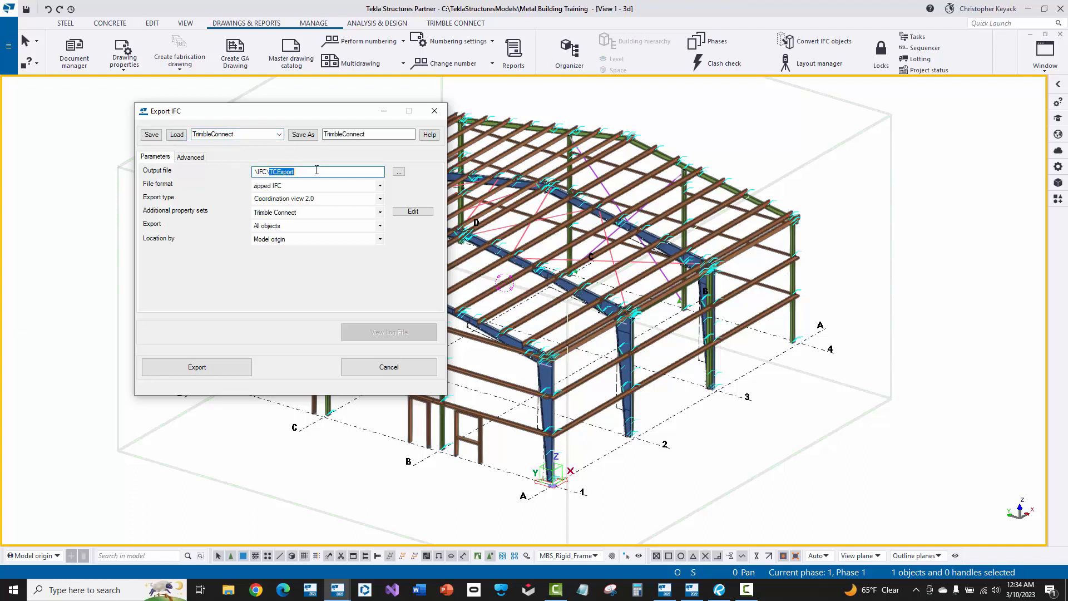
left_click(317, 170)
left_click(191, 157)
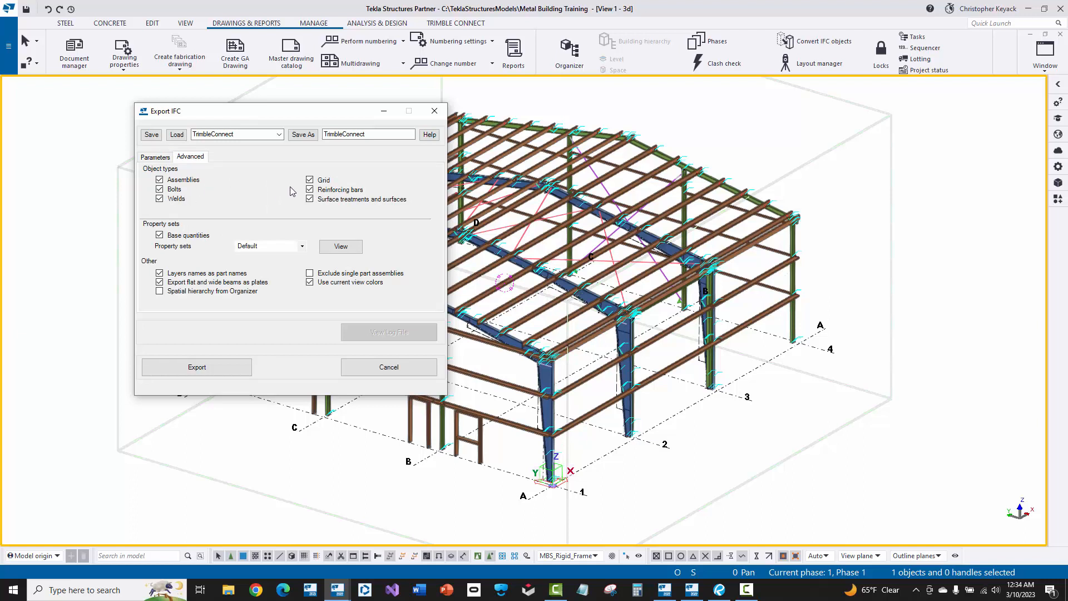
left_click(155, 158)
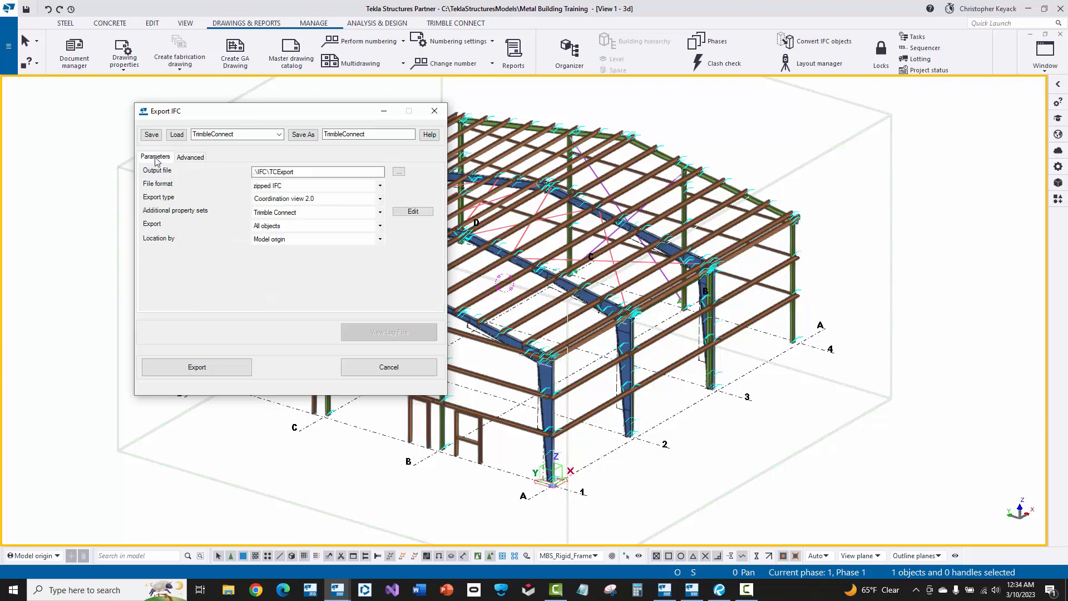
left_click(195, 365)
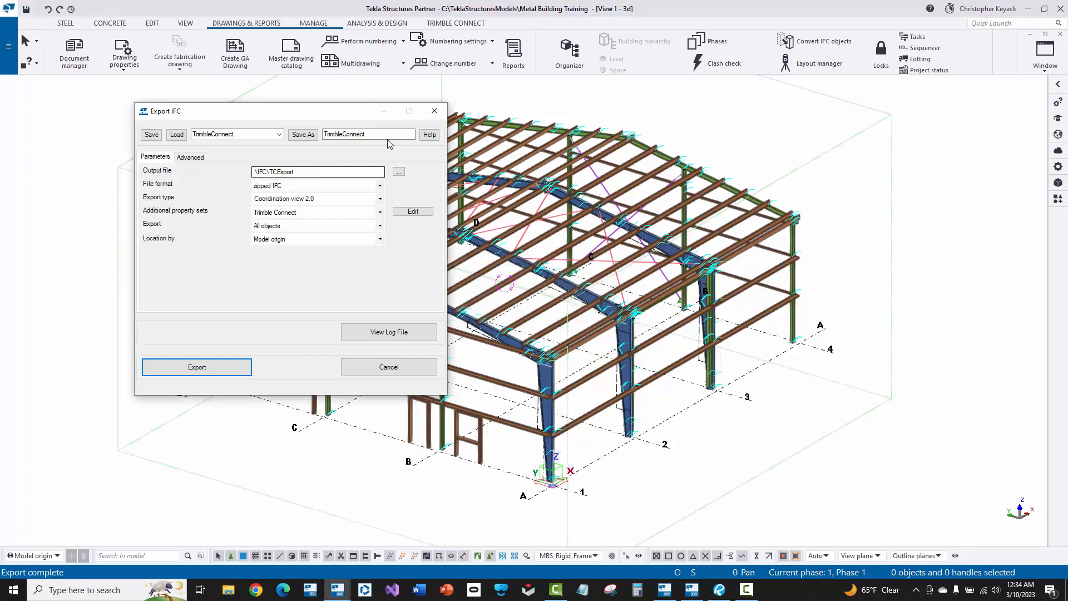
left_click(434, 111)
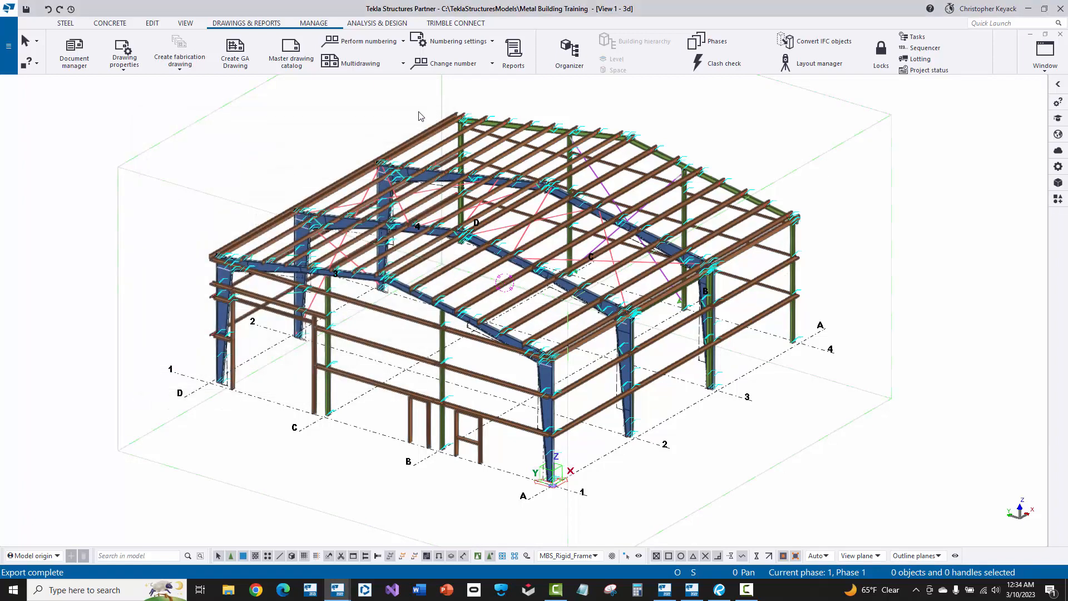
- Check the exported TCExport.ifcZIP in the model folder's IFC subfolder, then close the folder window
left_click(8, 46)
left_click(68, 155)
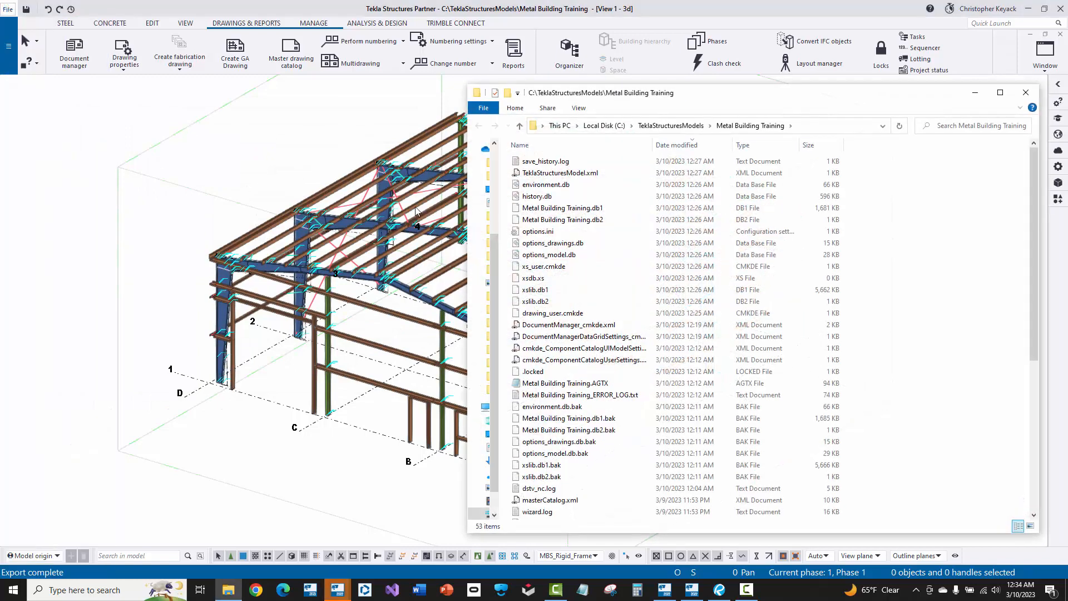
left_click(554, 145)
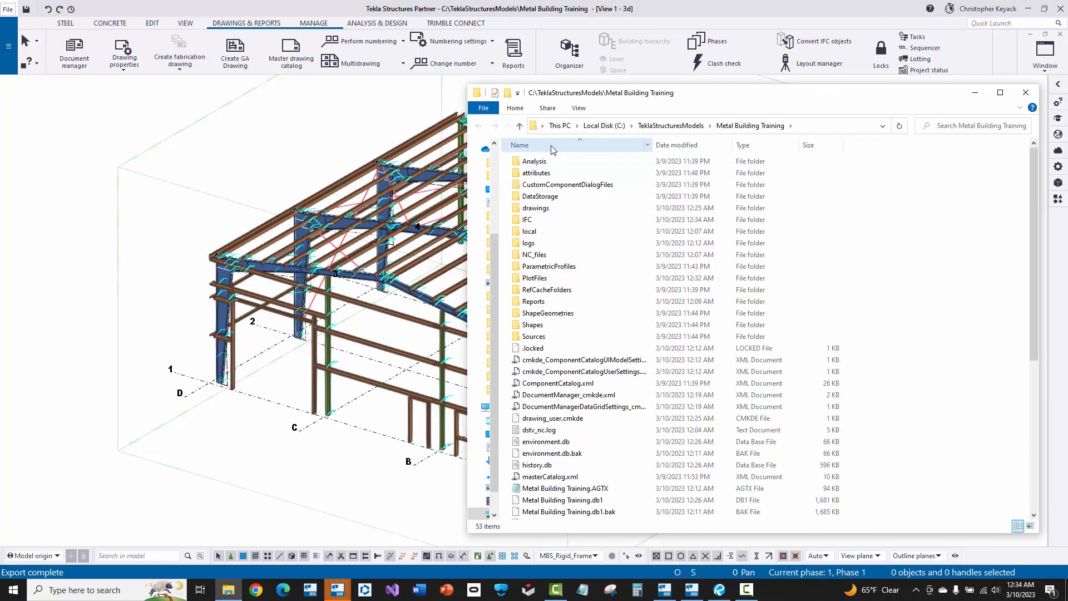
left_click(543, 223)
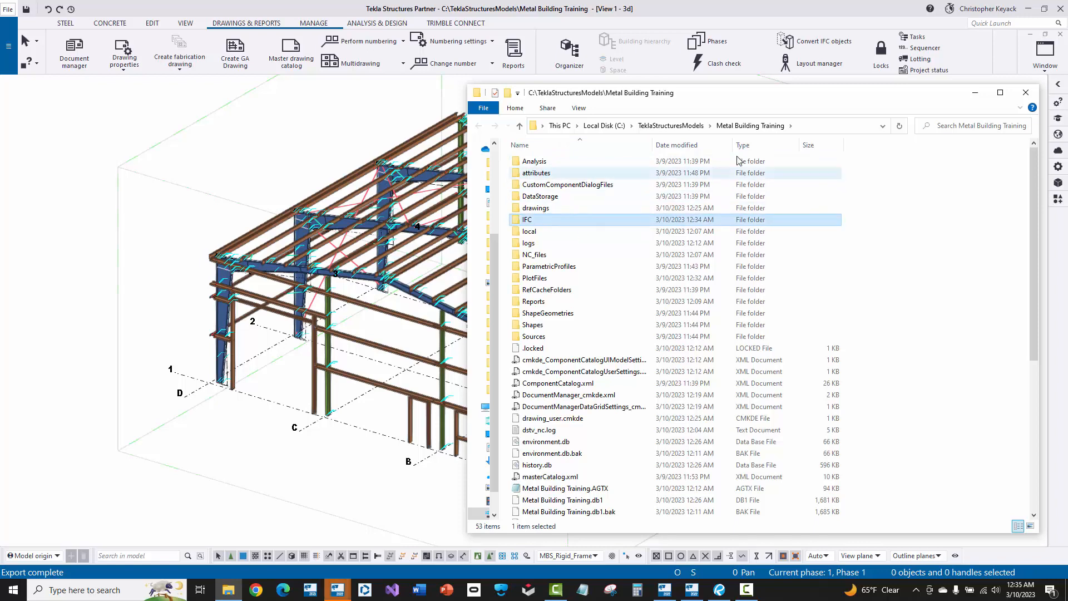
double_click(529, 220)
left_click(556, 162)
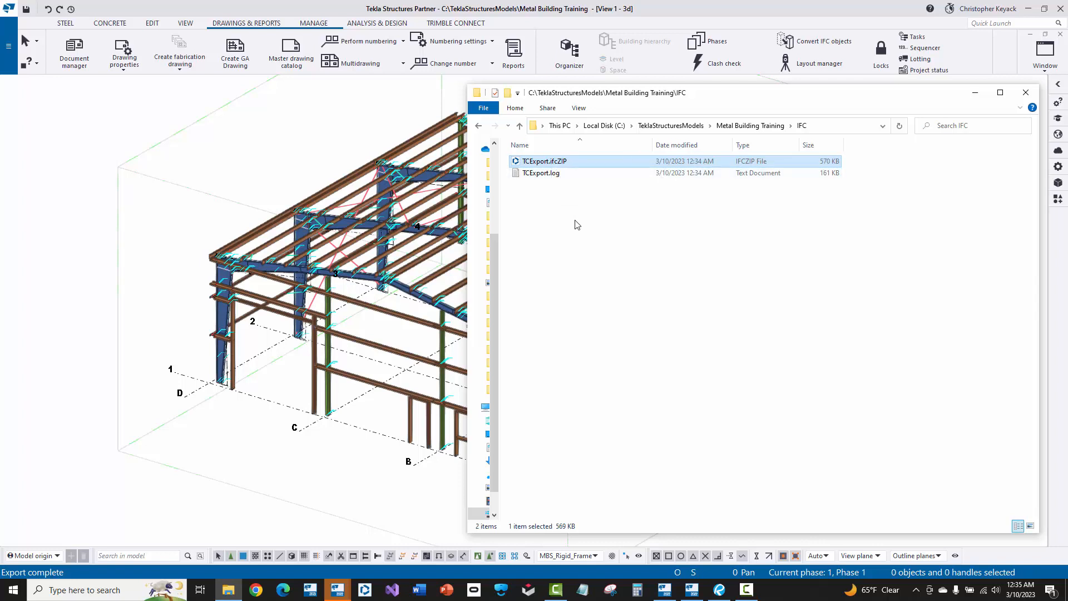
left_click(1027, 93)
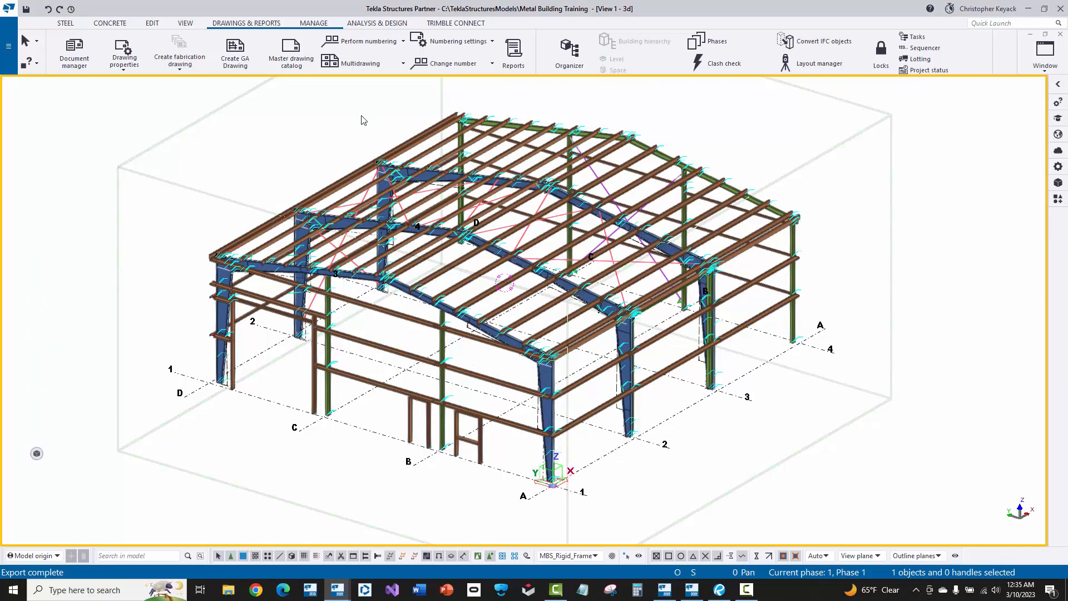
- Create a new Trimble Connect project named Metal Building Training on the northAmerica server
left_click(442, 24)
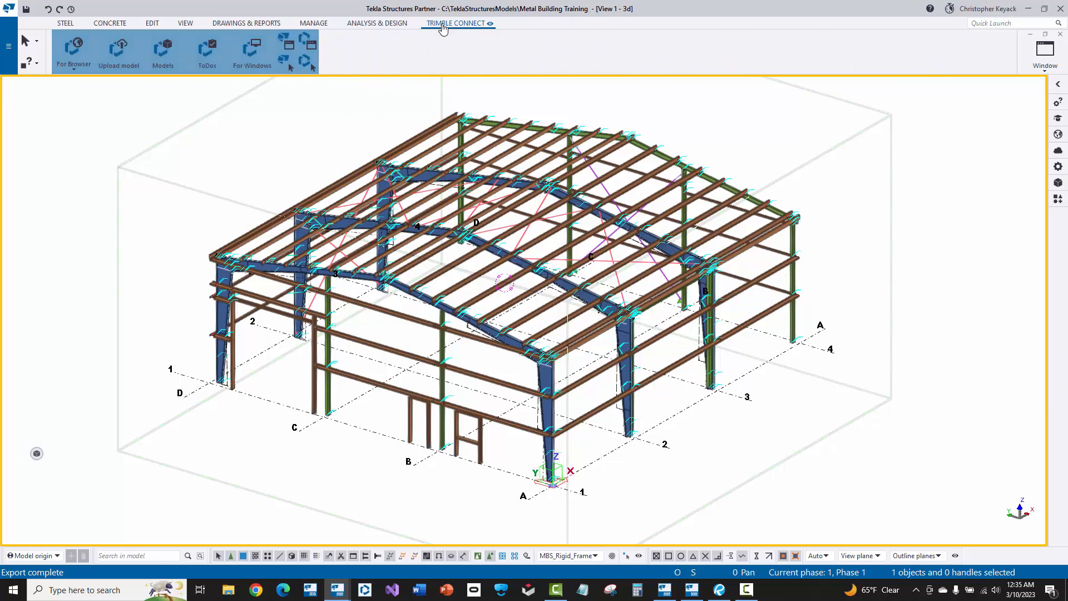
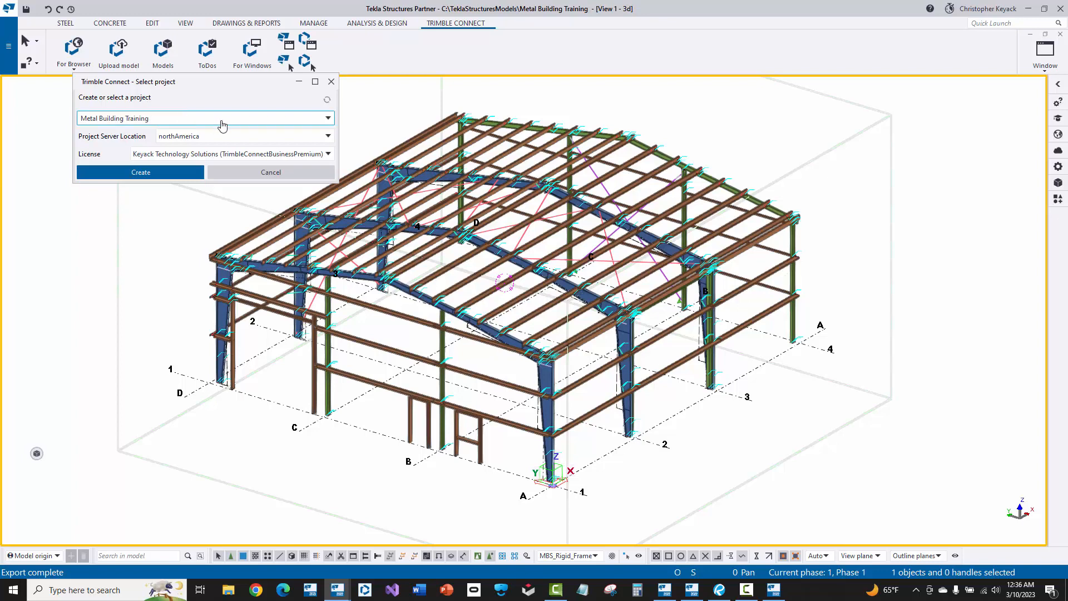
left_click(331, 121)
left_click(332, 120)
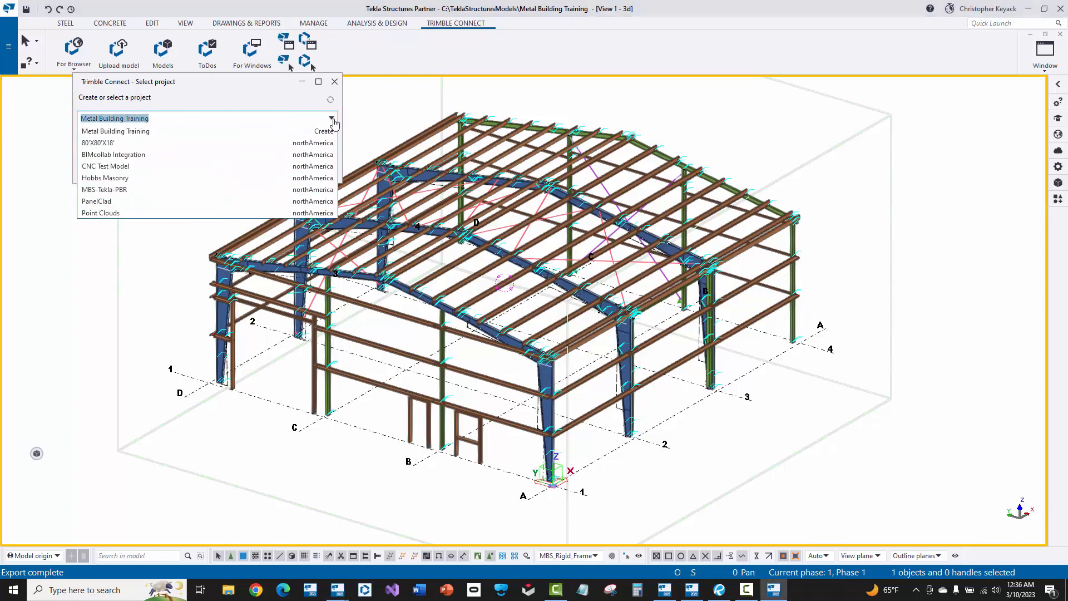
left_click(121, 130)
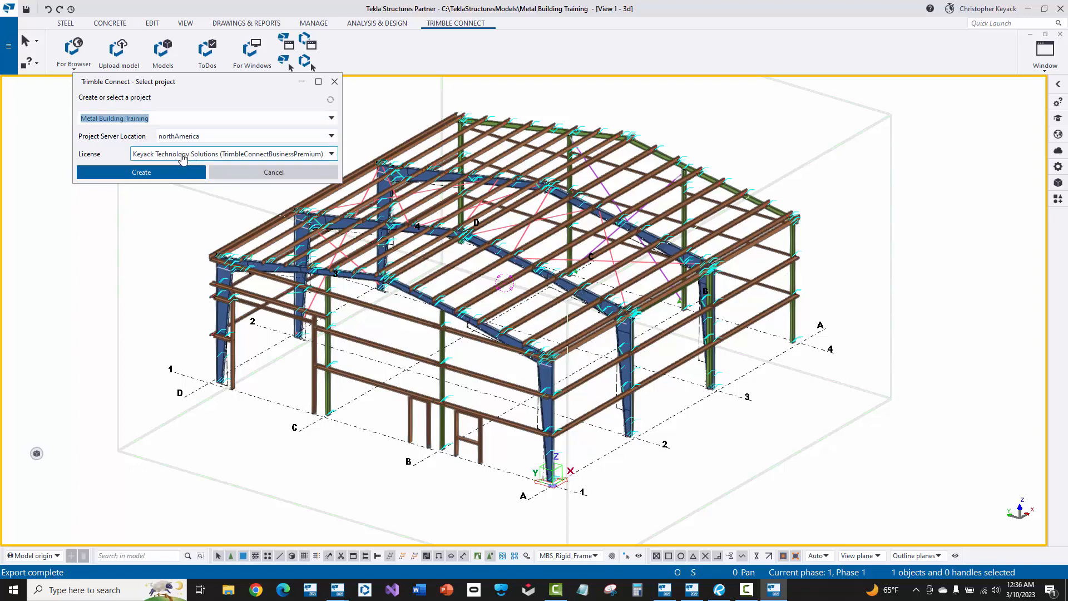
left_click(149, 173)
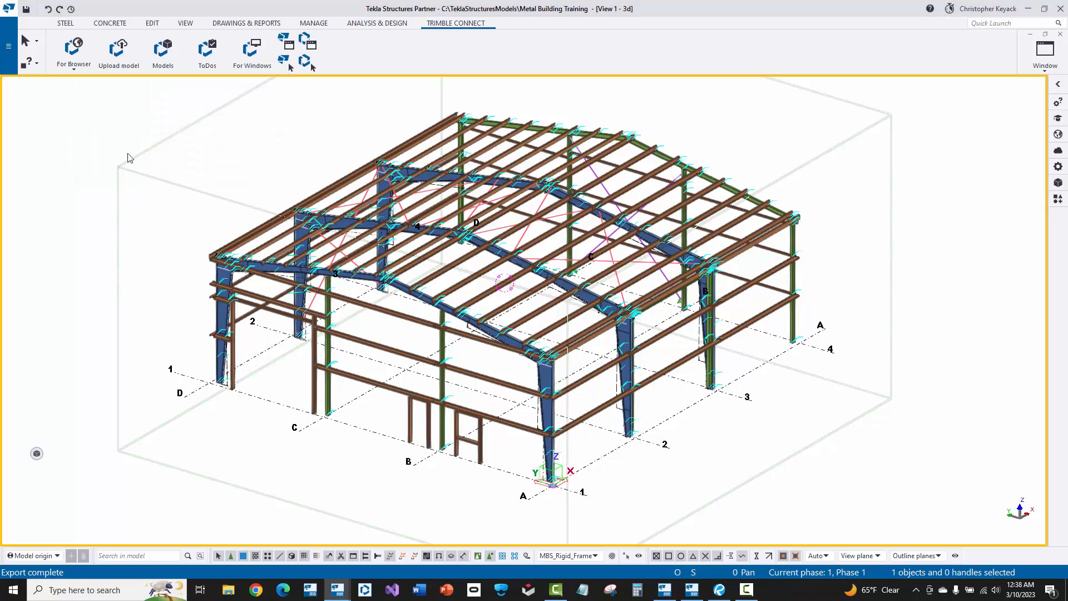
- Save the model changes and upload the entire model to the Trimble Connect project
left_click(117, 50)
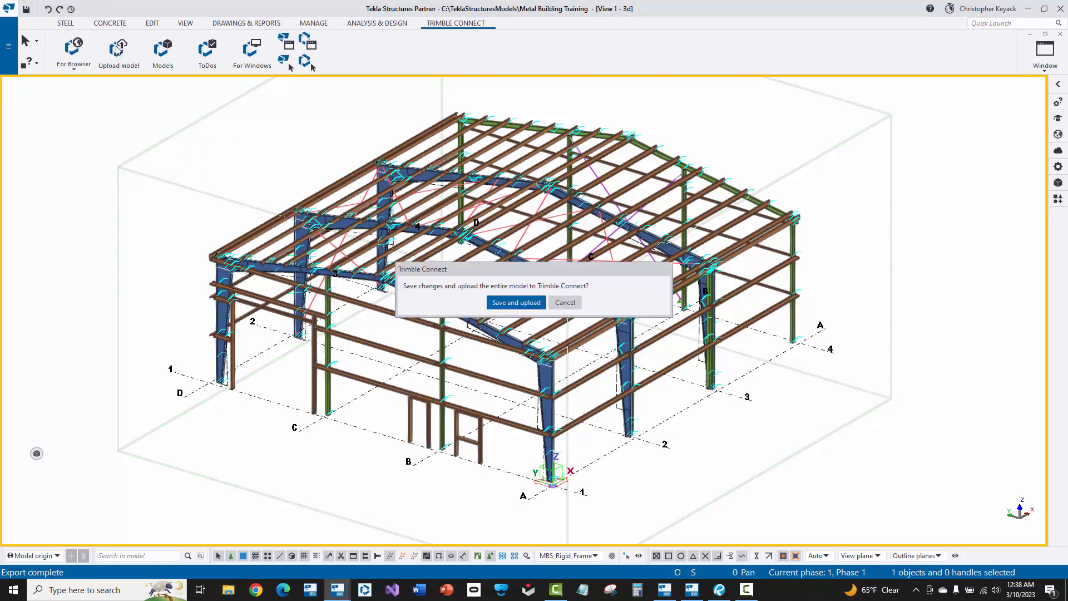
left_click(514, 304)
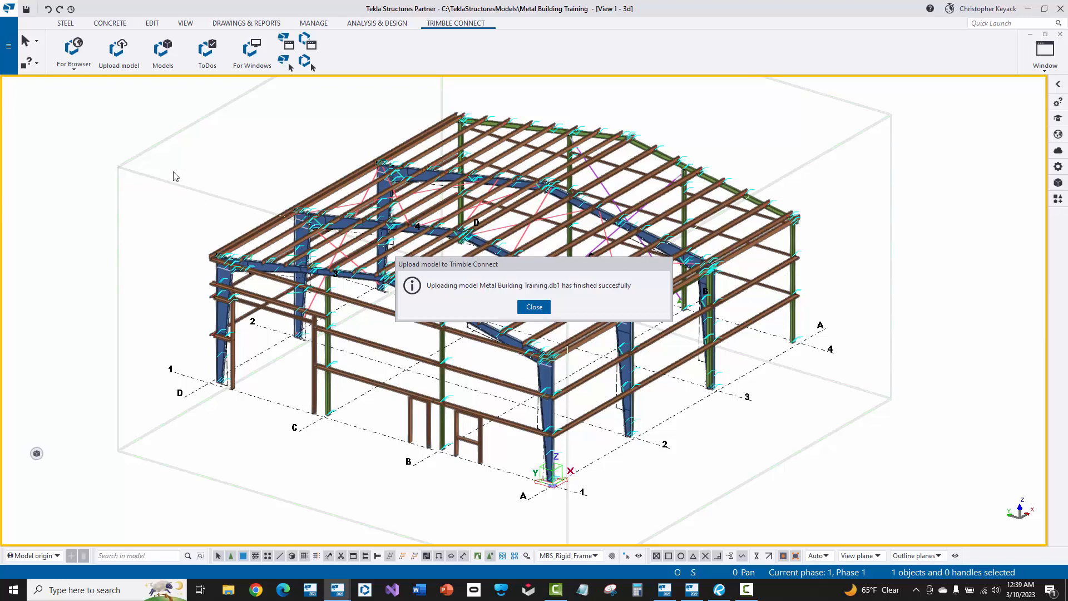
left_click(532, 307)
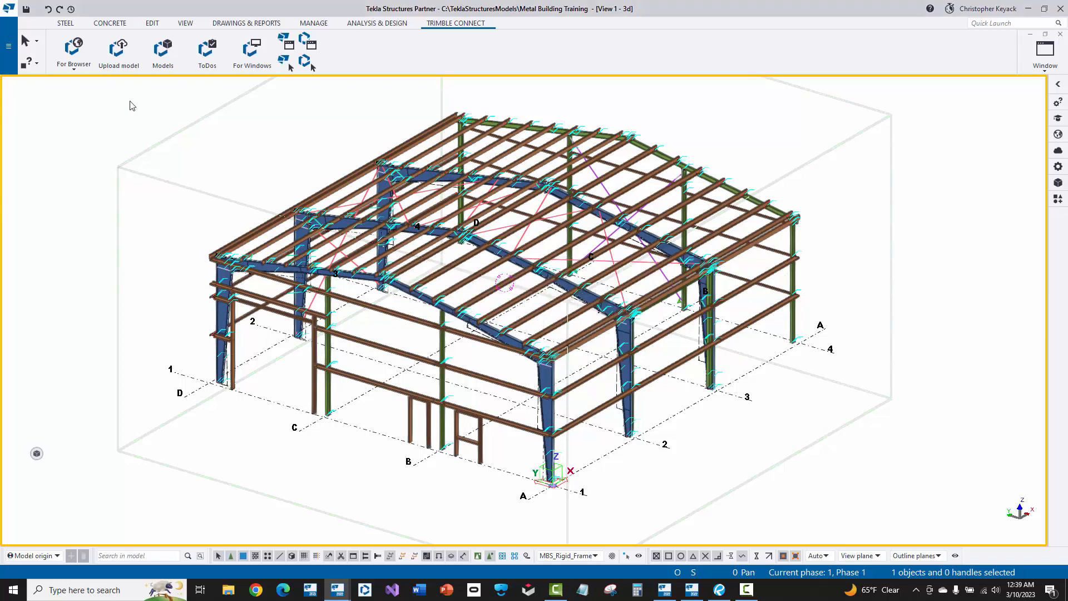
- Switch to the Trimble Connect 3D Viewer in the browser and display Metal Building Training.tekla
left_click(74, 49)
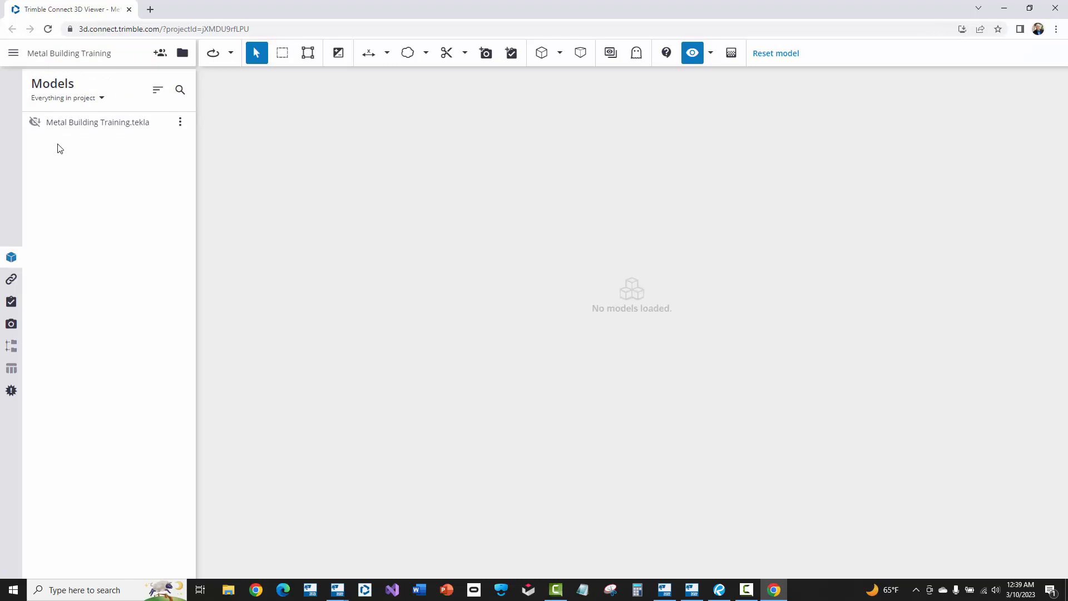
left_click(34, 122)
scroll(682, 324, "up", 5)
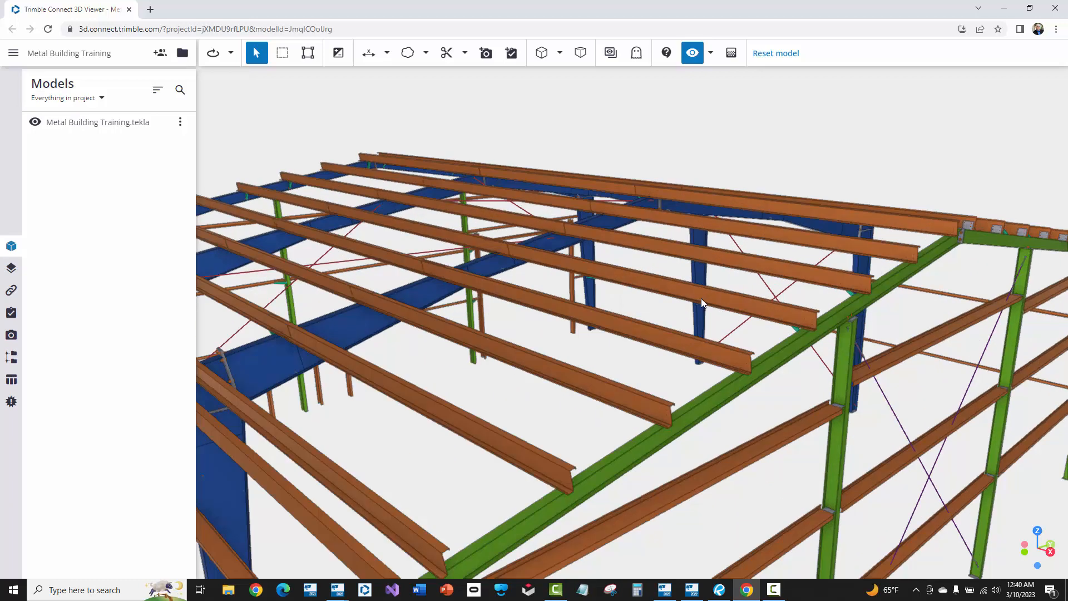
- Select a roof purlin in the browser viewer, examine its property set, and look over the whole building
left_click(676, 294)
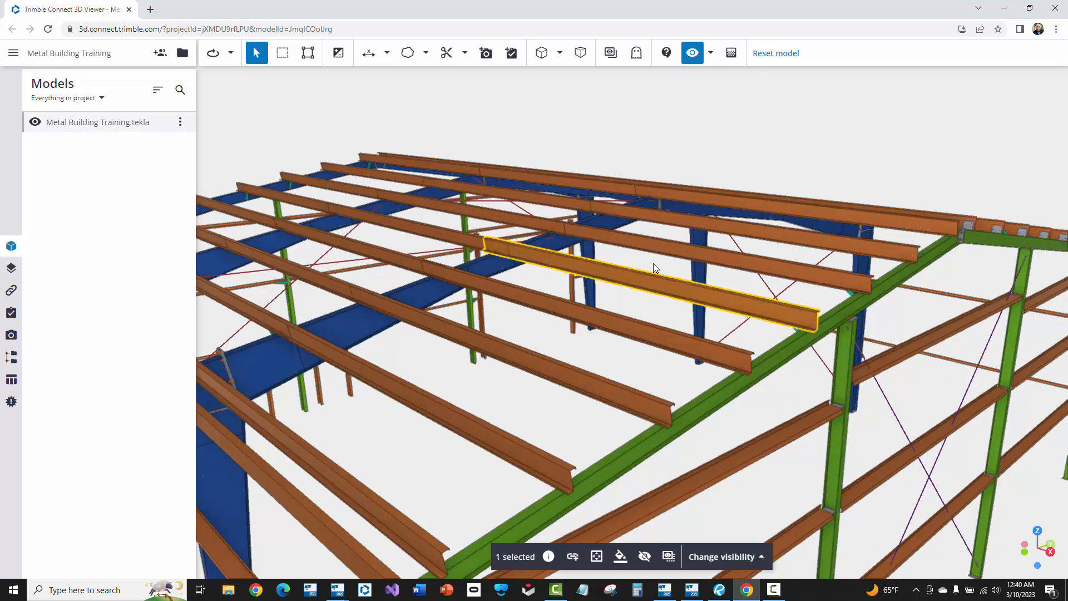
left_click_drag(653, 263, 608, 419)
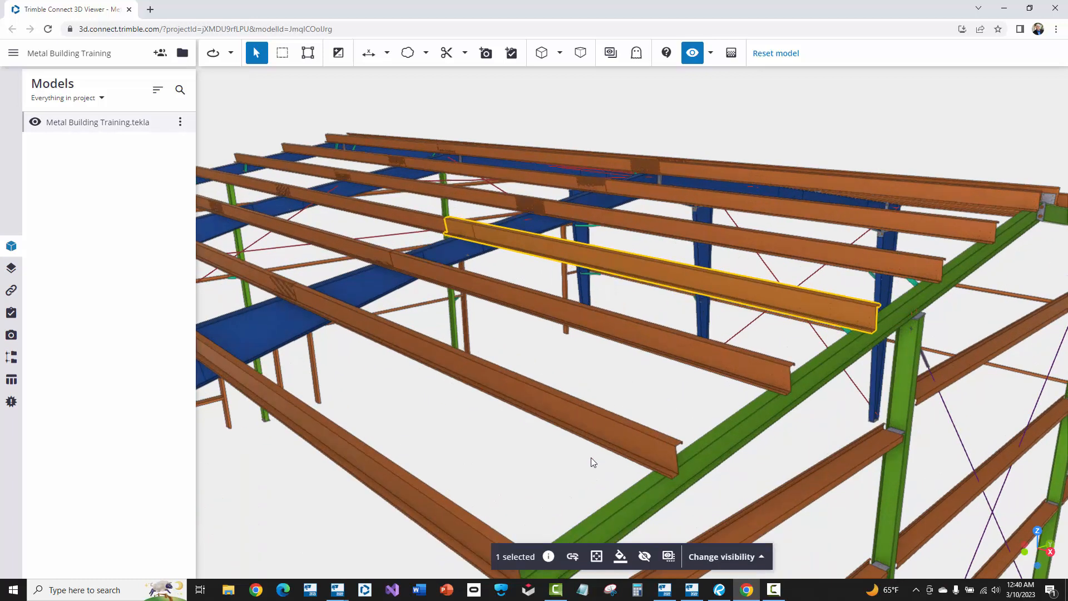
left_click(549, 556)
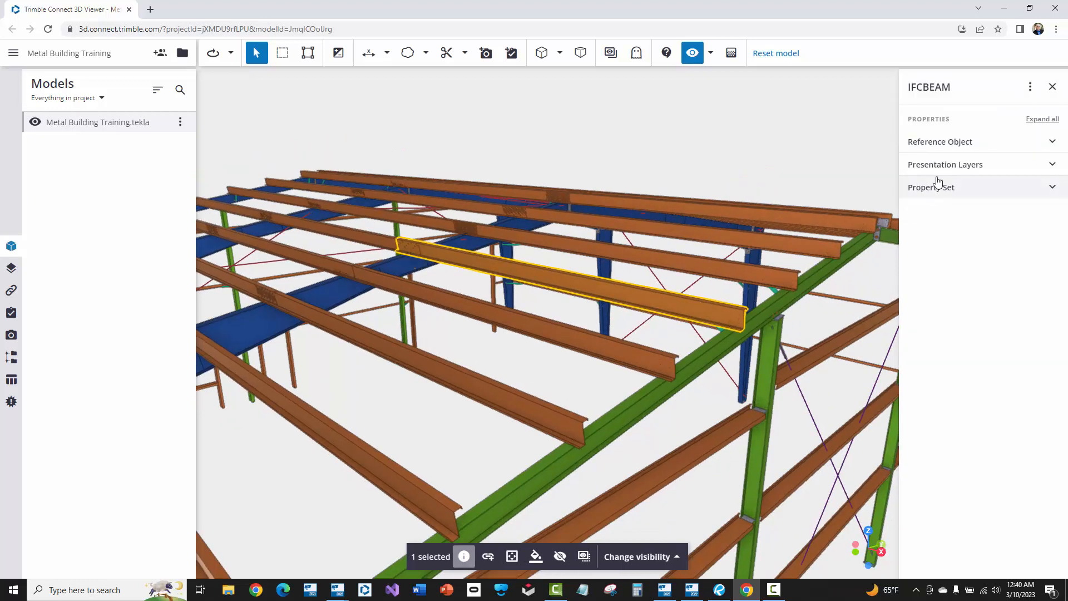
left_click(930, 188)
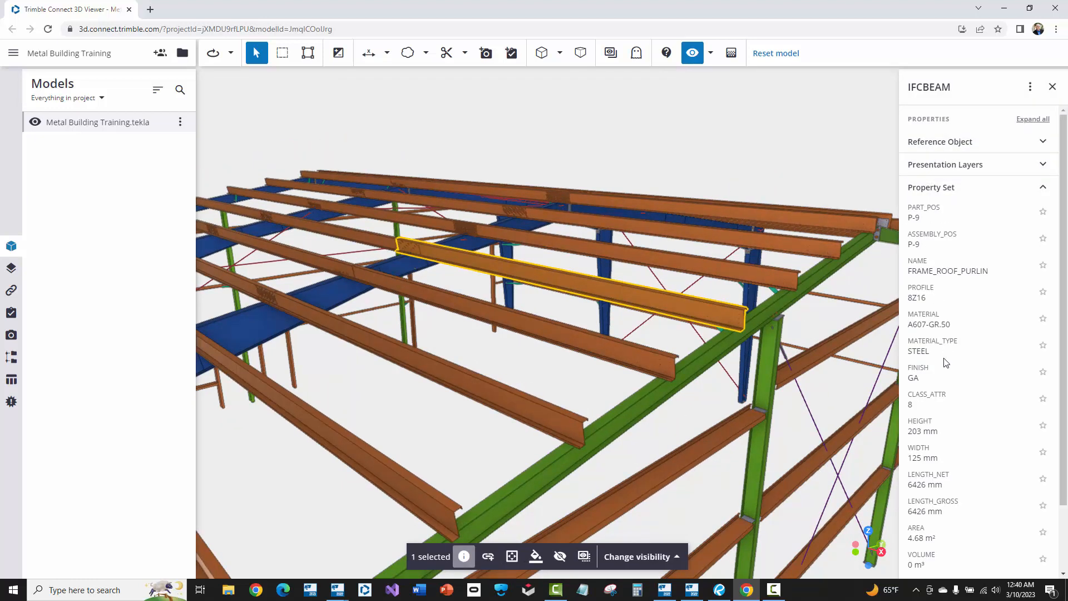
left_click_drag(659, 175, 595, 170)
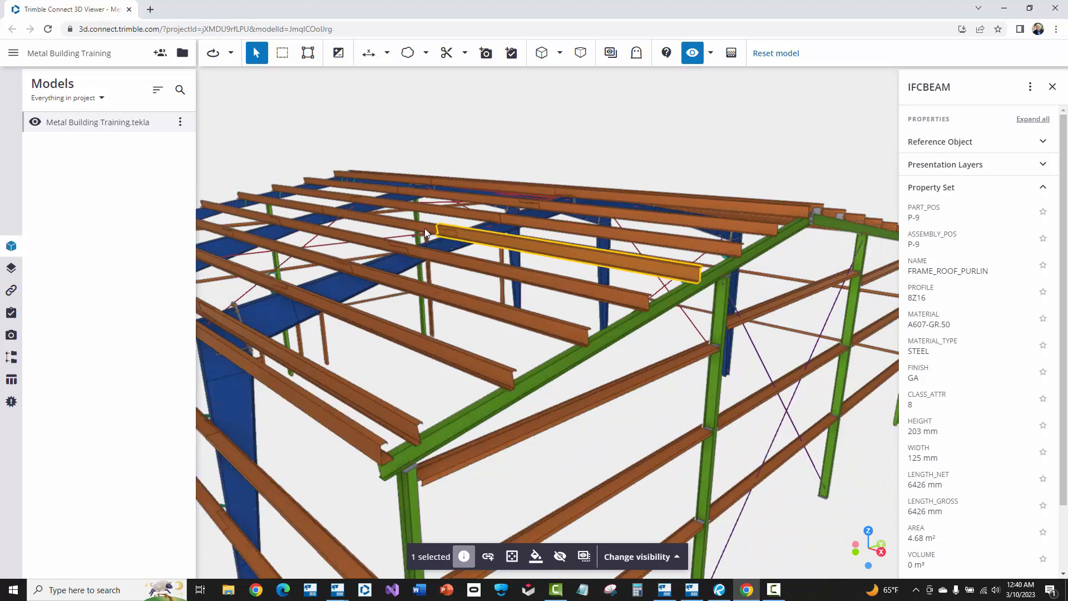
left_click_drag(479, 223, 502, 182)
scroll(540, 189, "down", 5)
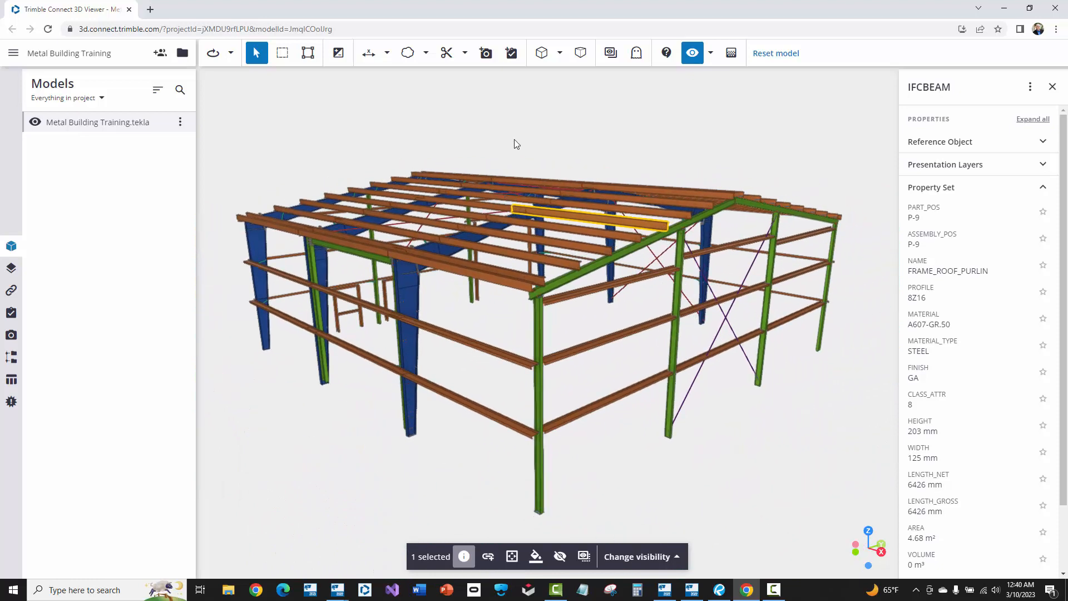